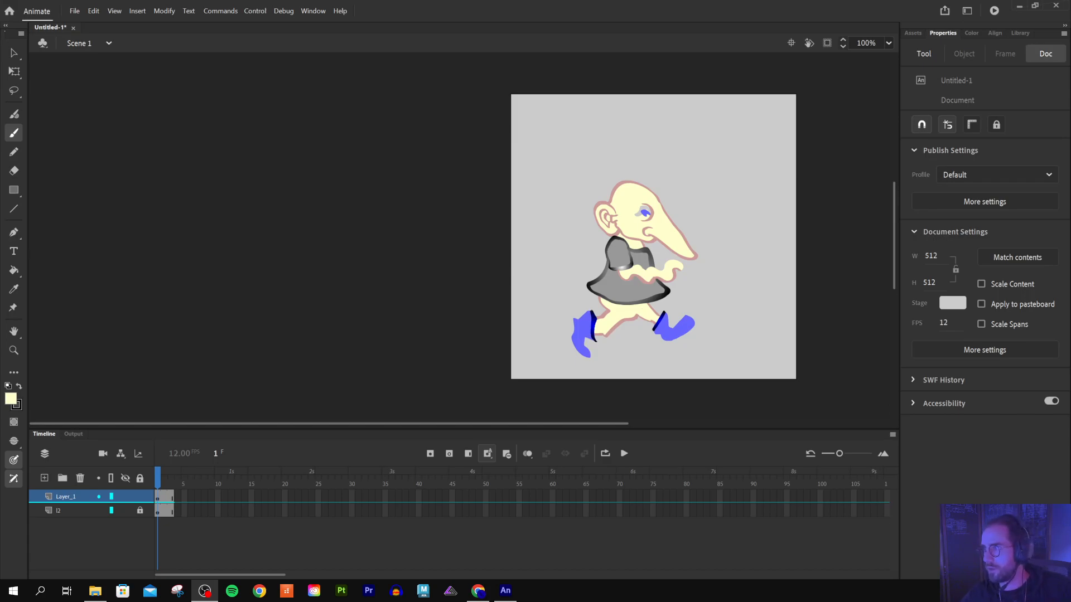
Switch to the browser and go to the start of the Week 08: 12 Principles of Animation, Walk Cycles module
{"action": "left_click_drag", "start_coordinate": [625, 92], "coordinate": [514, 0]}
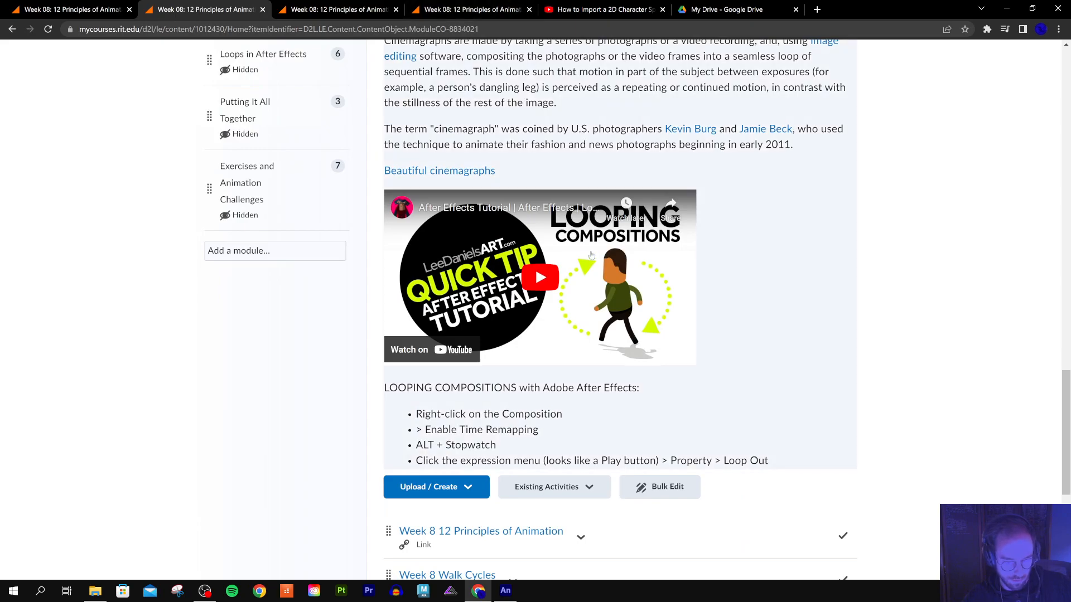
{"action": "scroll", "coordinate": [678, 351], "scroll_direction": "up", "scroll_amount": 4}
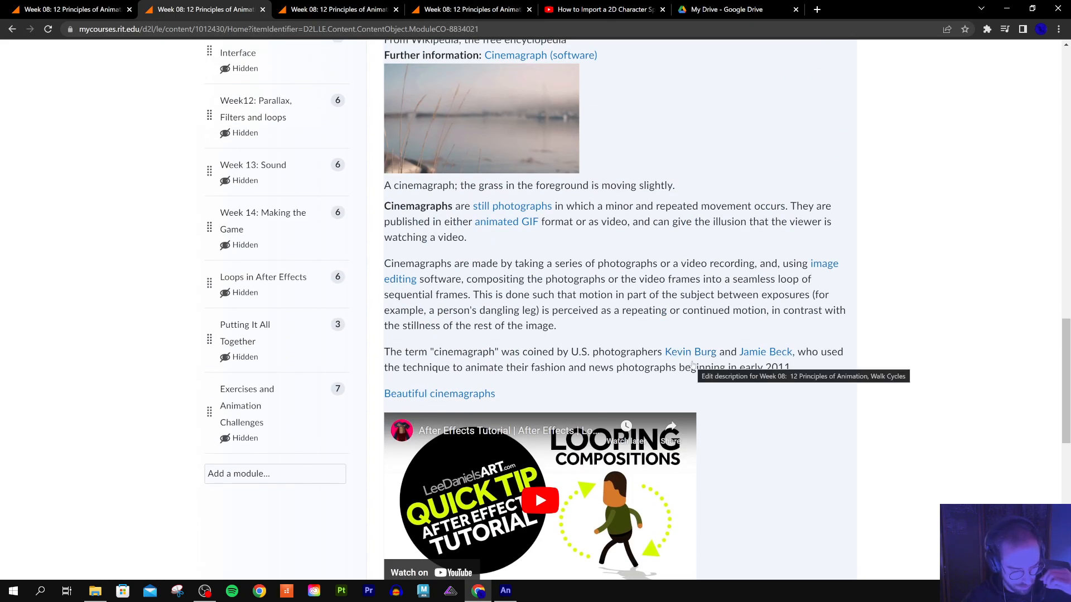
{"action": "scroll", "coordinate": [633, 374], "scroll_direction": "up", "scroll_amount": 5}
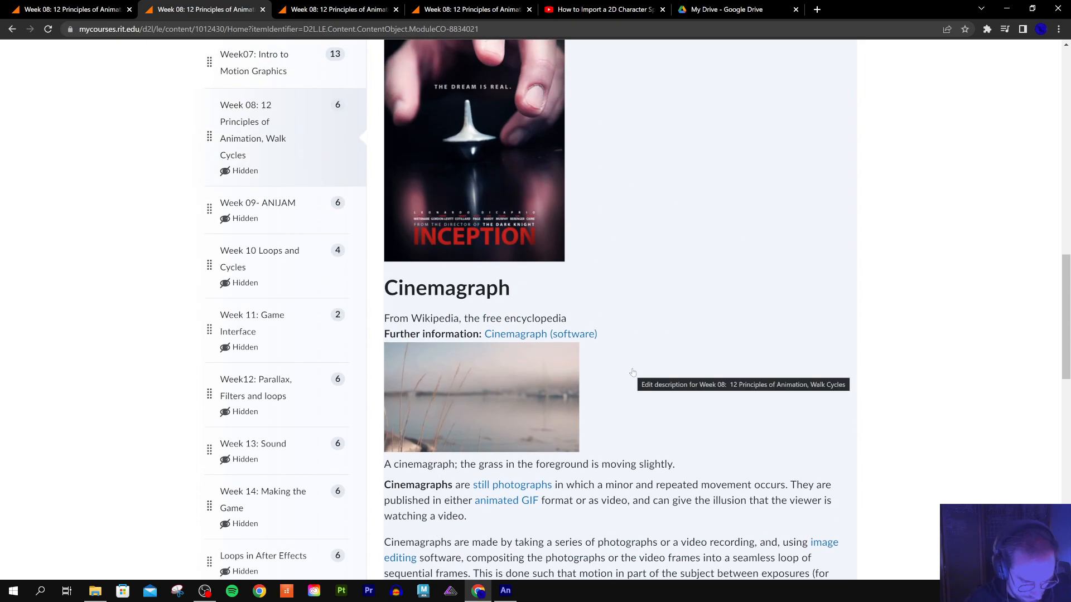
{"action": "scroll", "coordinate": [633, 372], "scroll_direction": "up", "scroll_amount": 18}
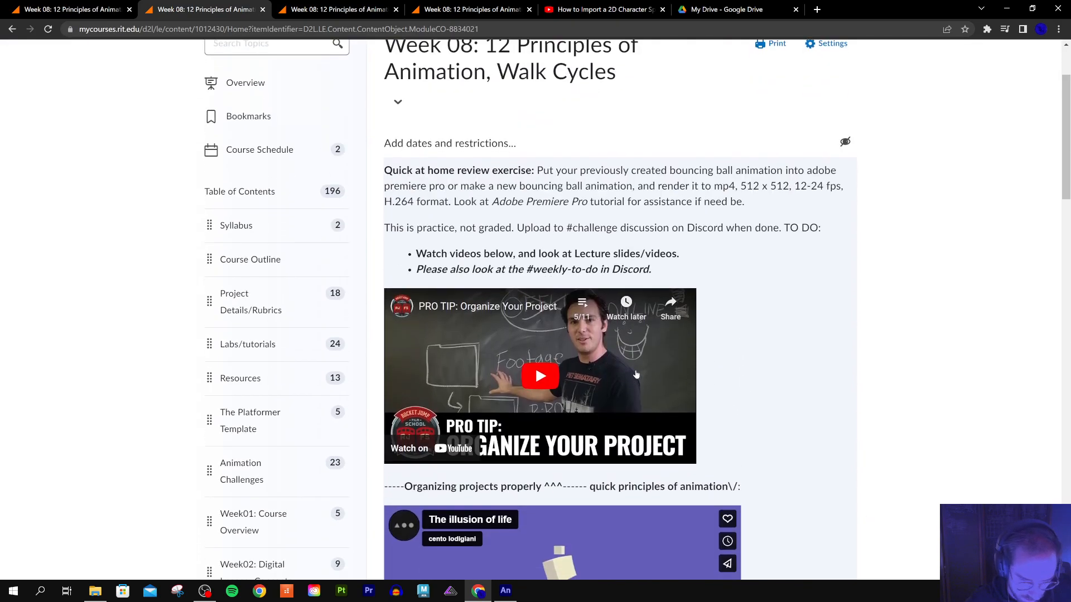
{"action": "scroll", "coordinate": [636, 378], "scroll_direction": "up", "scroll_amount": 1}
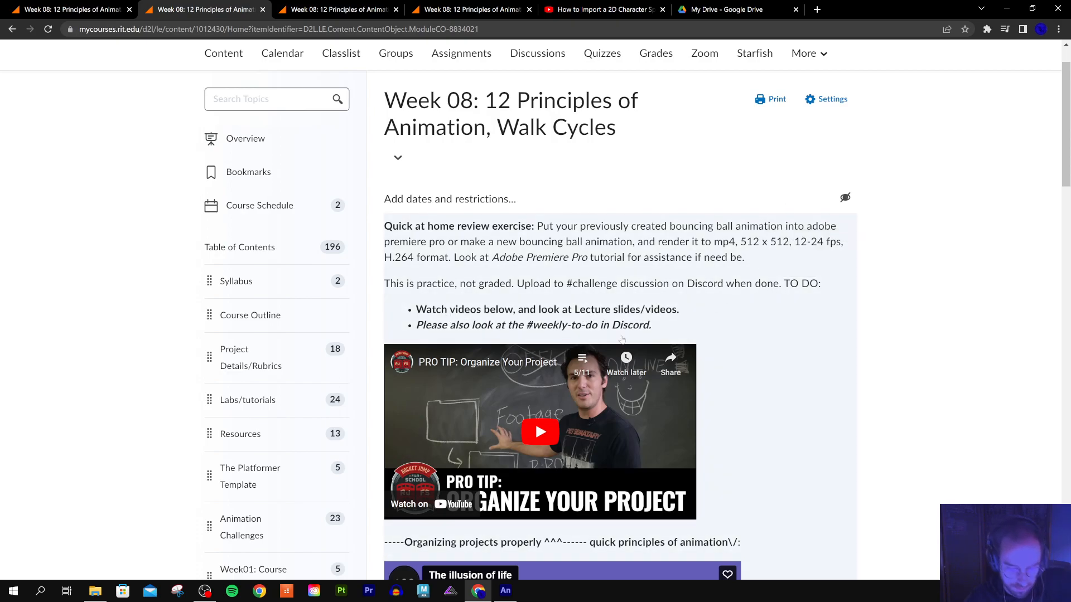
Review the module's home exercise instructions and the embedded Organize Your Project and The illusion of life videos
{"action": "scroll", "coordinate": [542, 324], "scroll_direction": "down", "scroll_amount": 1}
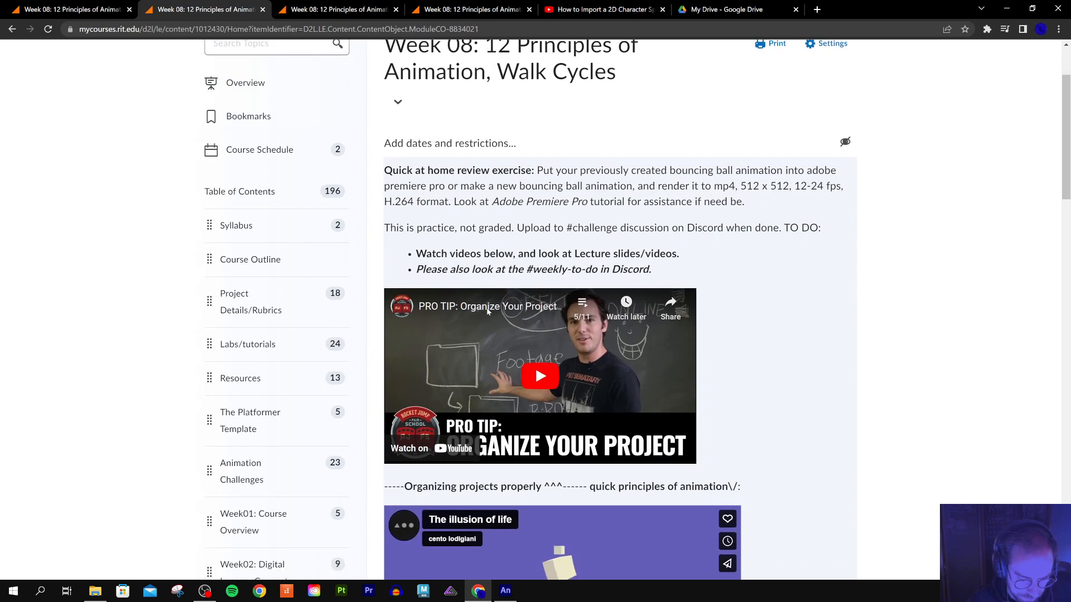
{"action": "scroll", "coordinate": [508, 338], "scroll_direction": "down", "scroll_amount": 1}
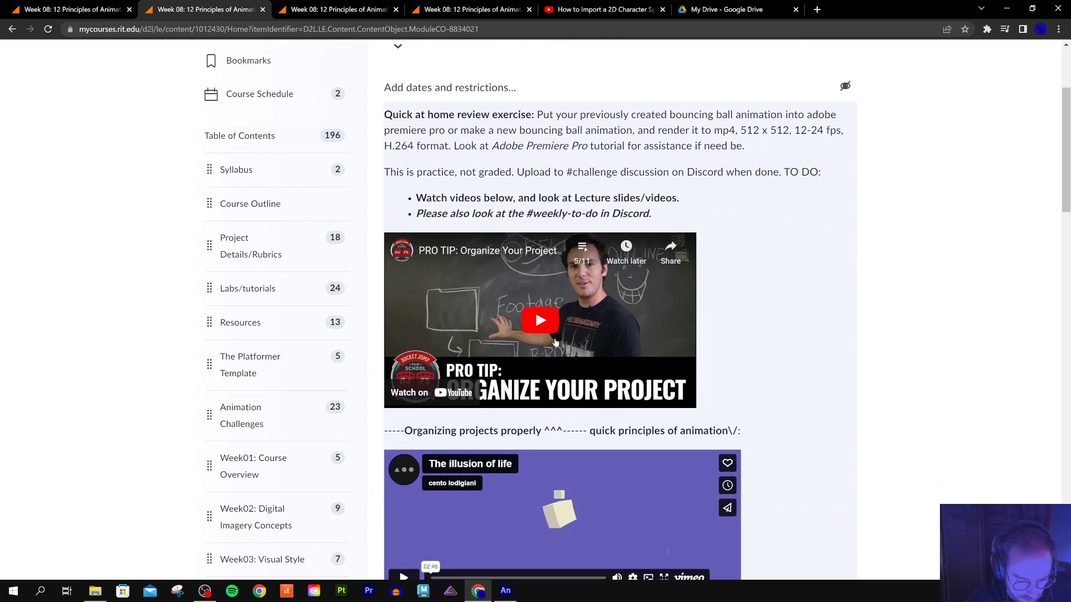
{"action": "scroll", "coordinate": [564, 400], "scroll_direction": "down", "scroll_amount": 1}
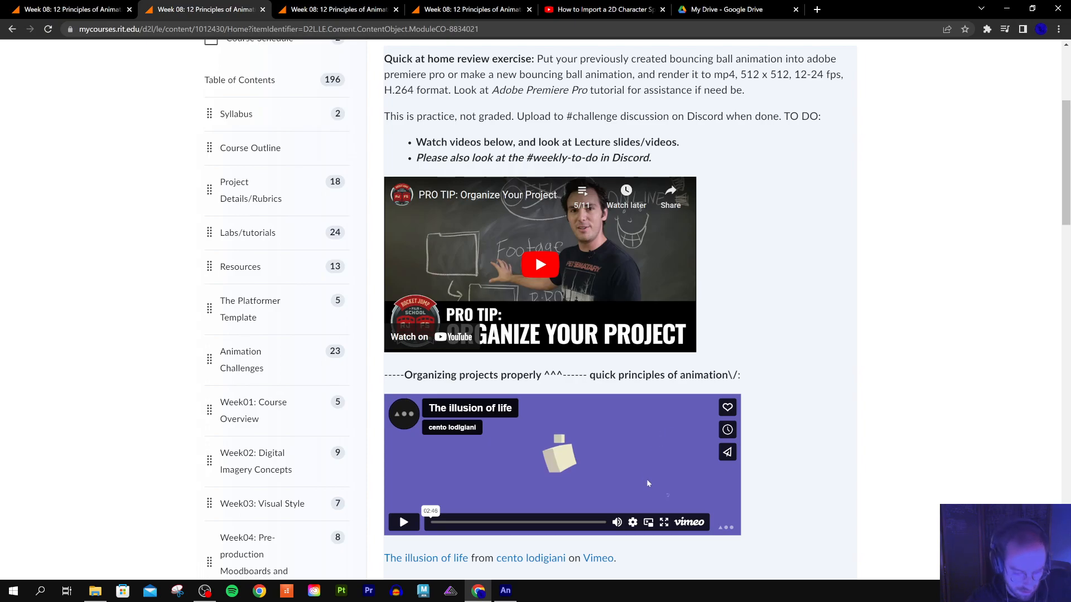
{"action": "scroll", "coordinate": [647, 484], "scroll_direction": "down", "scroll_amount": 5}
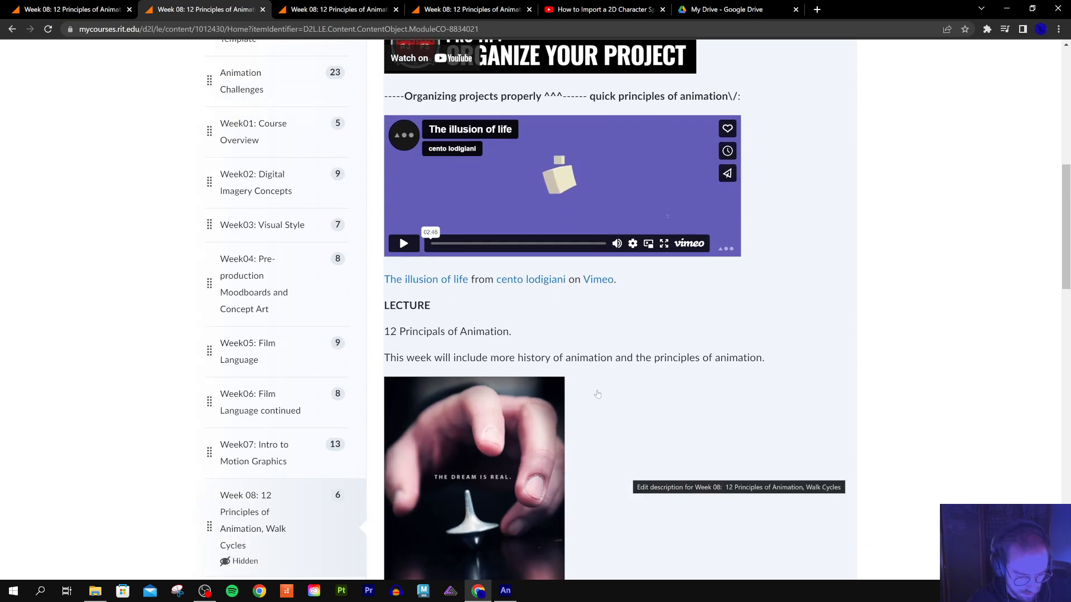
{"action": "scroll", "coordinate": [617, 467], "scroll_direction": "up", "scroll_amount": 4}
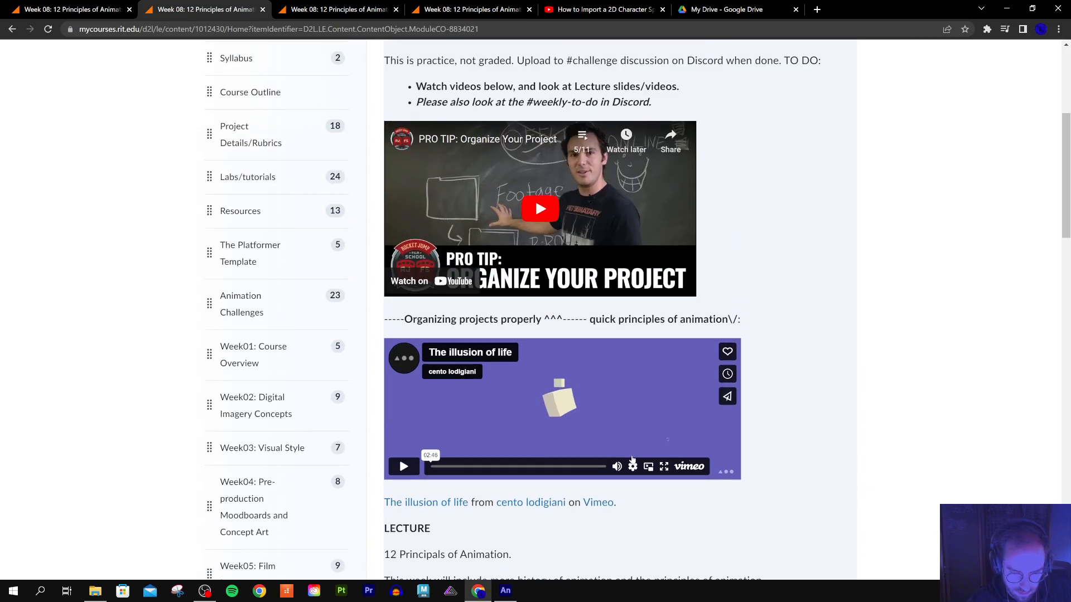
{"action": "scroll", "coordinate": [618, 467], "scroll_direction": "down", "scroll_amount": 5}
{"action": "scroll", "coordinate": [706, 329], "scroll_direction": "up", "scroll_amount": 5}
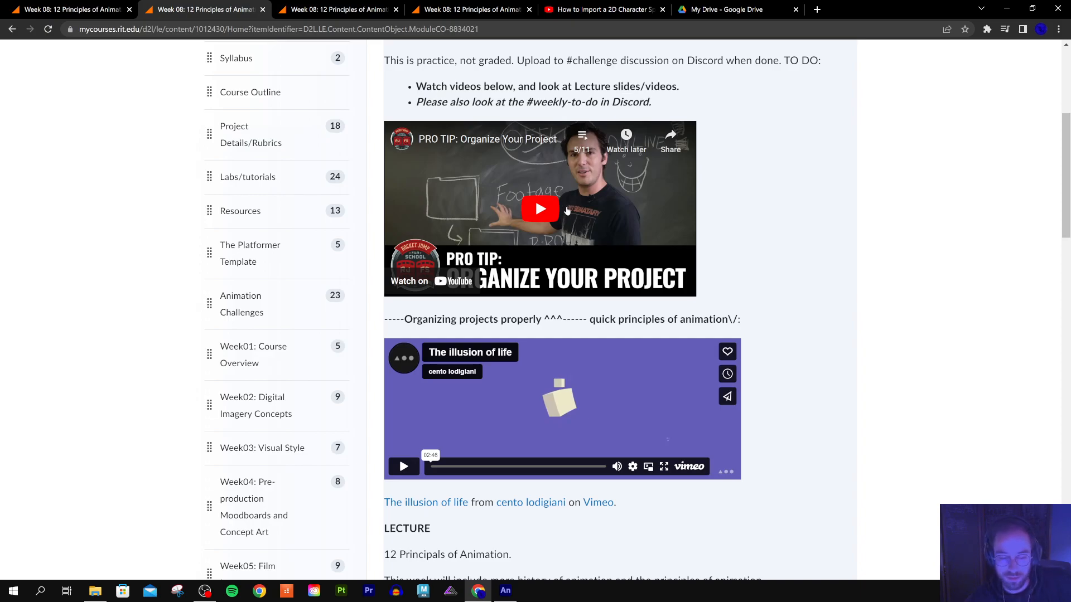
Look through the module's lecture section on the 12 principles, the Inception poster and the Cinemagraph introduction
{"action": "scroll", "coordinate": [628, 245], "scroll_direction": "down", "scroll_amount": 5}
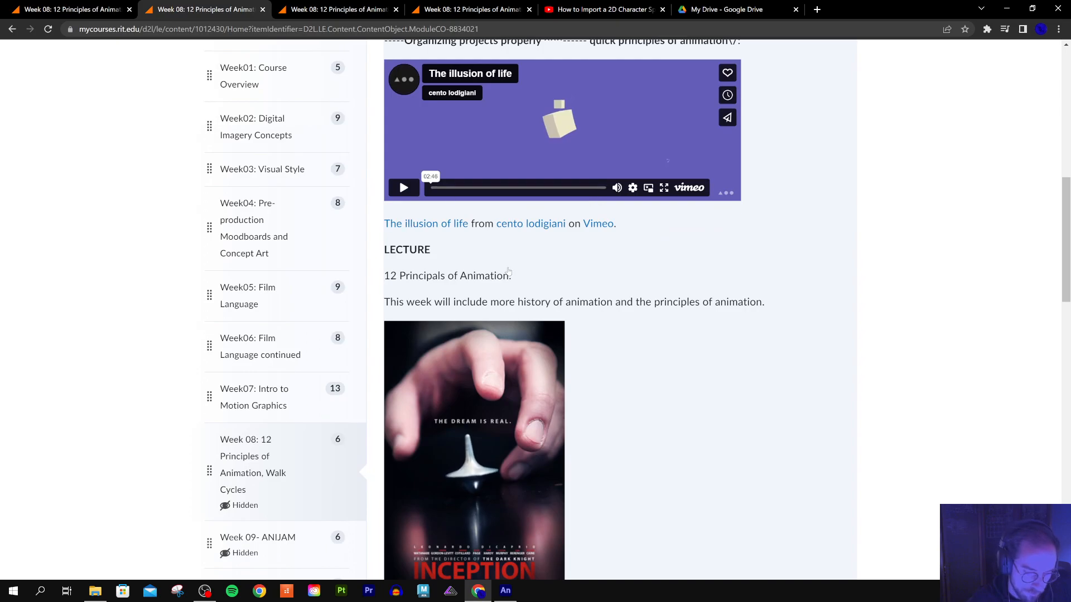
{"action": "scroll", "coordinate": [477, 290], "scroll_direction": "down", "scroll_amount": 2}
{"action": "scroll", "coordinate": [478, 290], "scroll_direction": "down", "scroll_amount": 2}
{"action": "scroll", "coordinate": [529, 312], "scroll_direction": "up", "scroll_amount": 2}
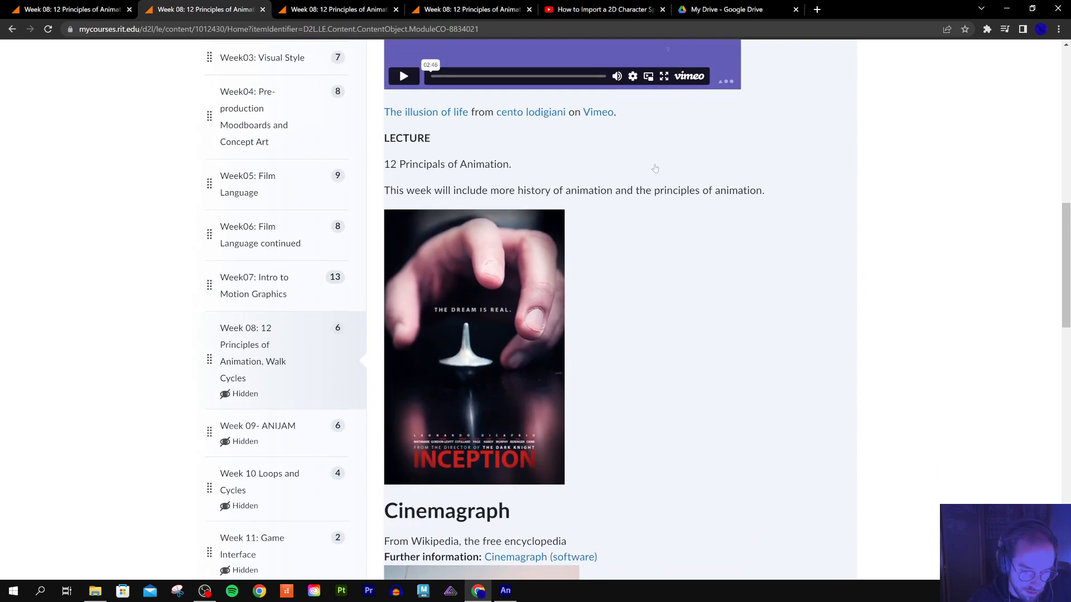
{"action": "scroll", "coordinate": [577, 298], "scroll_direction": "down", "scroll_amount": 2}
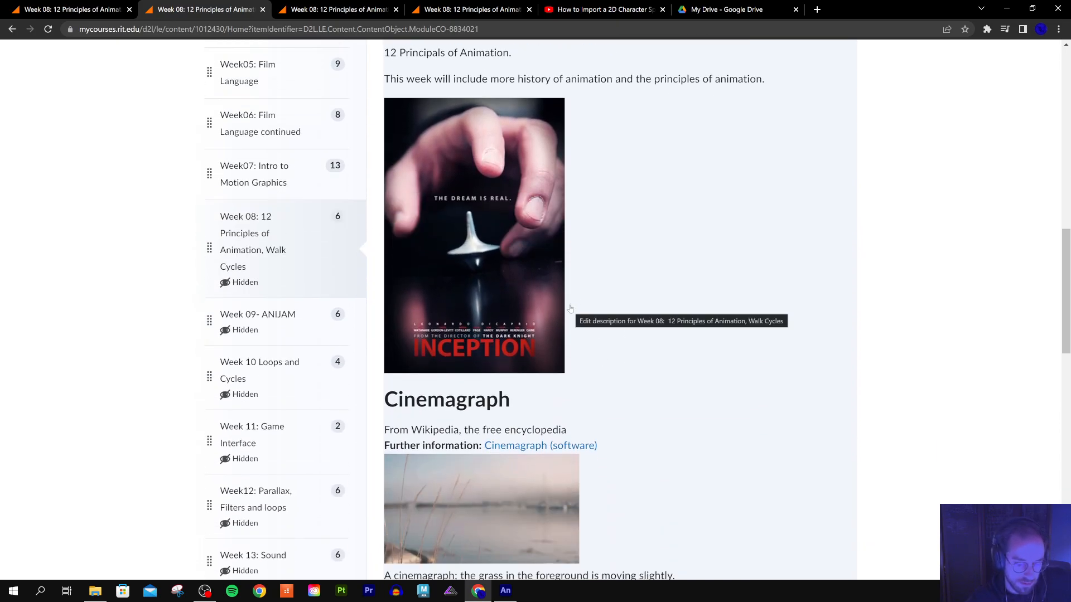
{"action": "scroll", "coordinate": [577, 301], "scroll_direction": "down", "scroll_amount": 2}
{"action": "scroll", "coordinate": [781, 335], "scroll_direction": "up", "scroll_amount": 2}
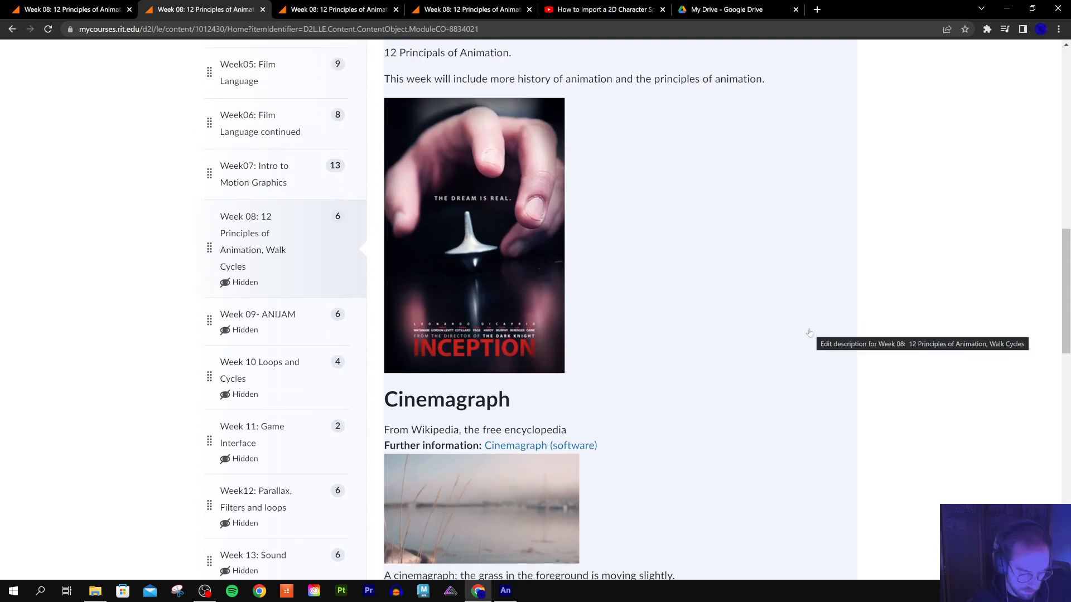
{"action": "scroll", "coordinate": [792, 343], "scroll_direction": "down", "scroll_amount": 3}
{"action": "scroll", "coordinate": [763, 335], "scroll_direction": "up", "scroll_amount": 2}
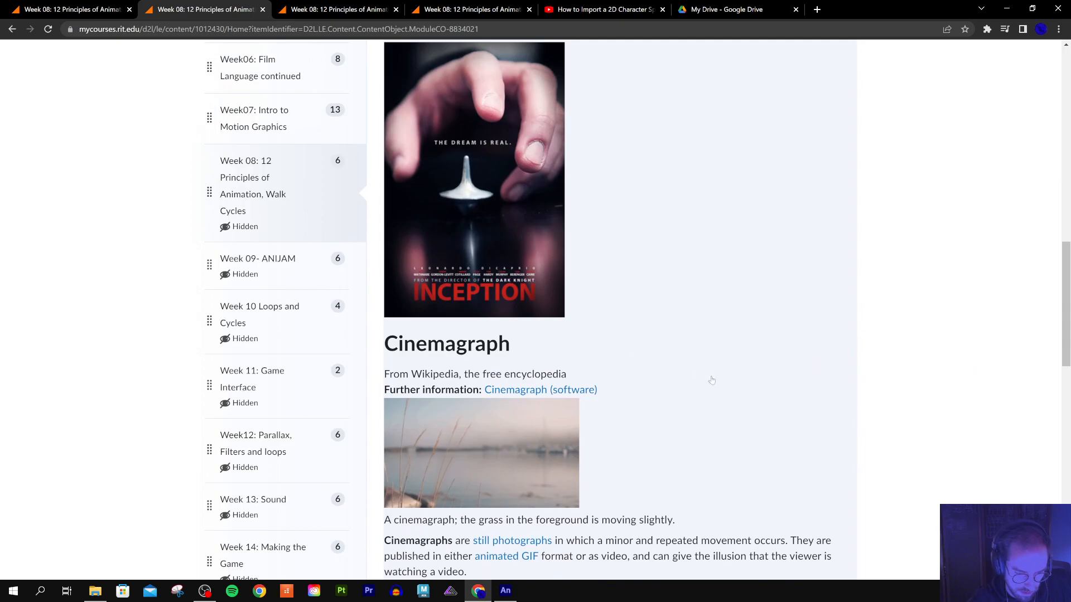
{"action": "scroll", "coordinate": [706, 362], "scroll_direction": "up", "scroll_amount": 2}
{"action": "scroll", "coordinate": [893, 405], "scroll_direction": "down", "scroll_amount": 6}
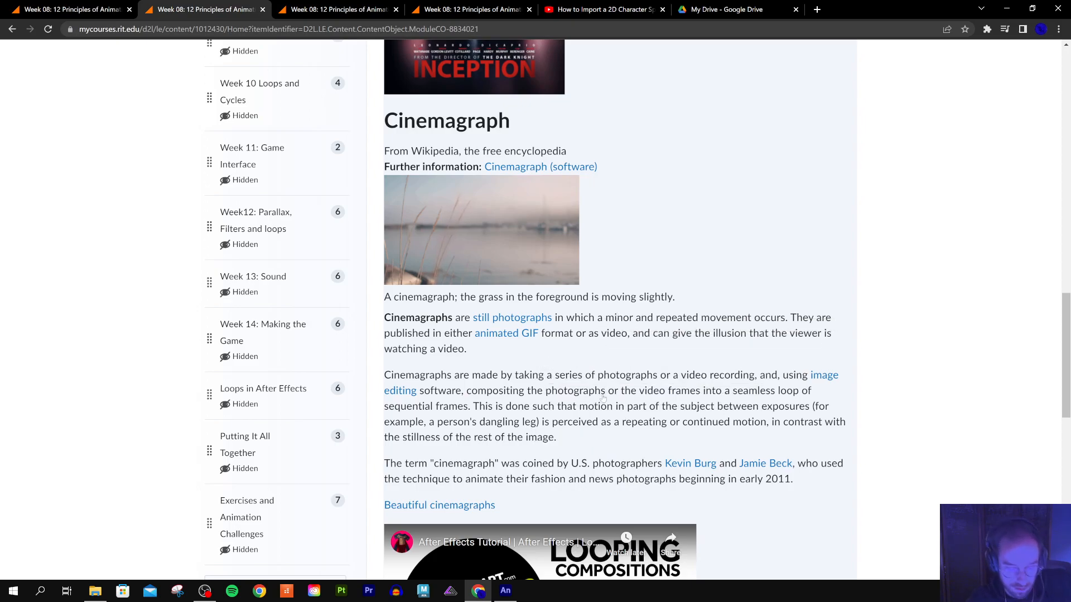
Review the looping compositions tutorial and instructions, along with the module's list of Week 8 links and web pages
{"action": "scroll", "coordinate": [603, 401], "scroll_direction": "down", "scroll_amount": 5}
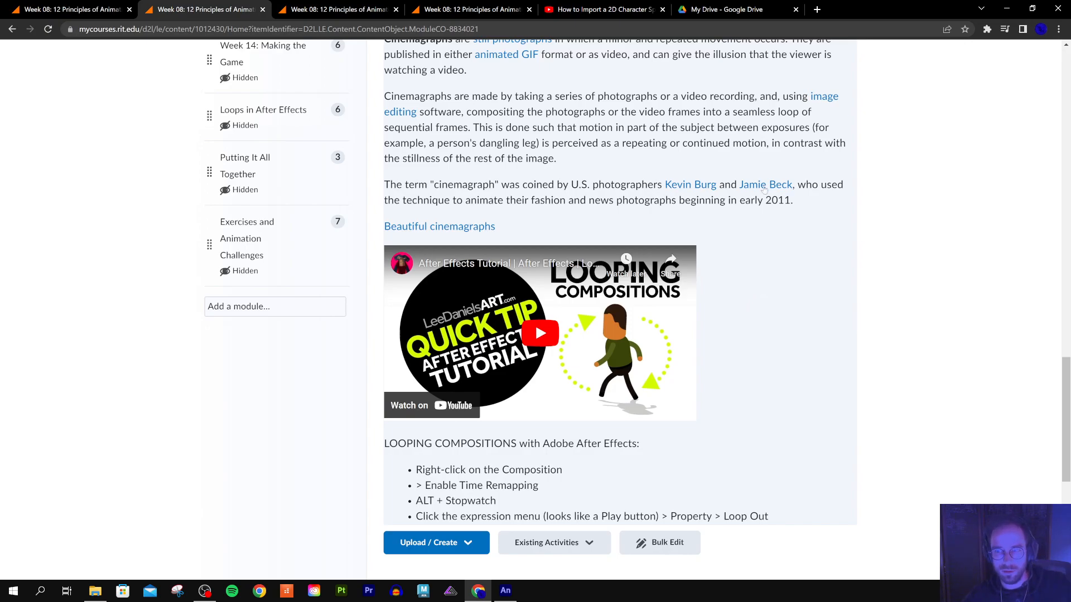
{"action": "mouse_move", "coordinate": [404, 269]}
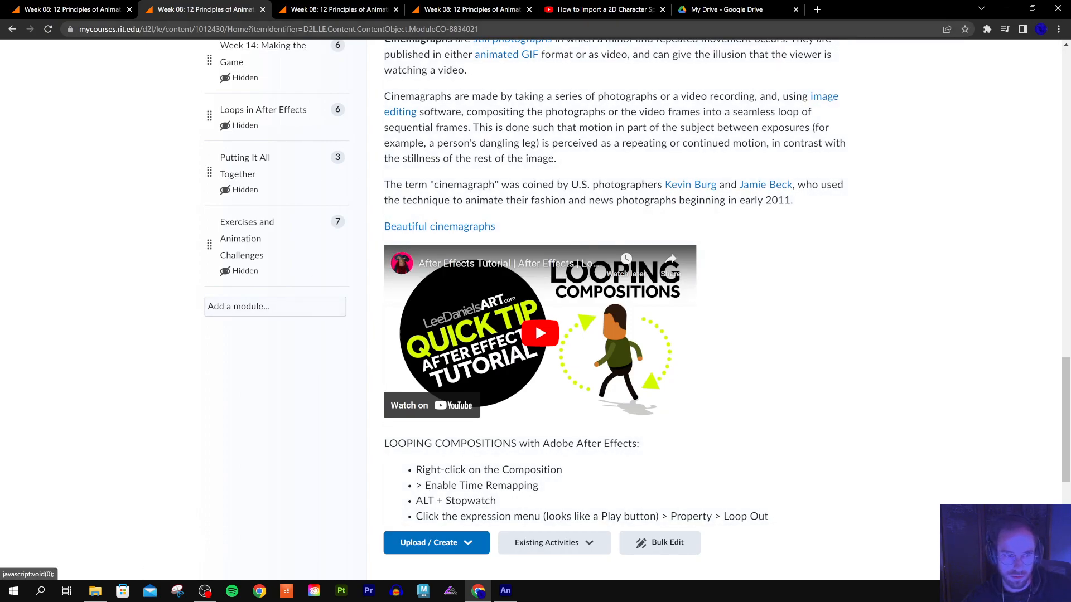
{"action": "scroll", "coordinate": [510, 421], "scroll_direction": "down", "scroll_amount": 2}
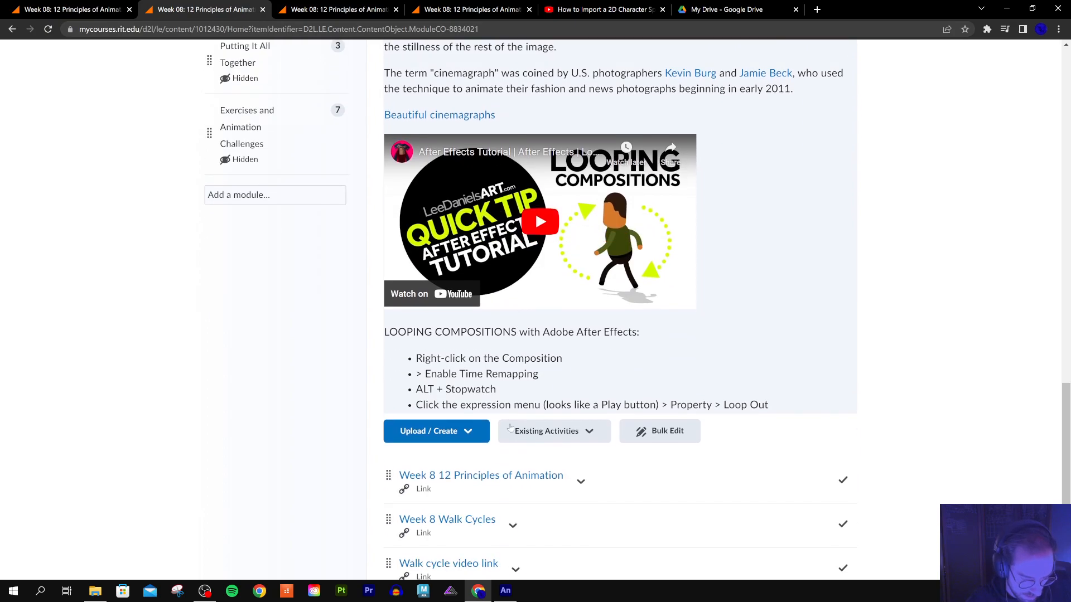
{"action": "scroll", "coordinate": [510, 421], "scroll_direction": "down", "scroll_amount": 3}
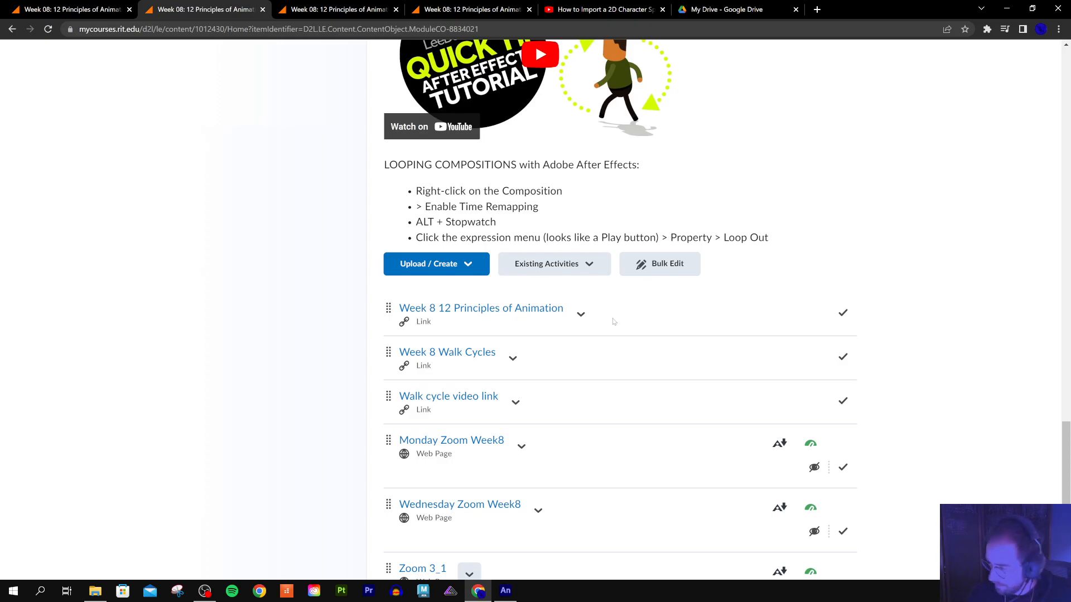
{"action": "scroll", "coordinate": [615, 332], "scroll_direction": "down", "scroll_amount": 2}
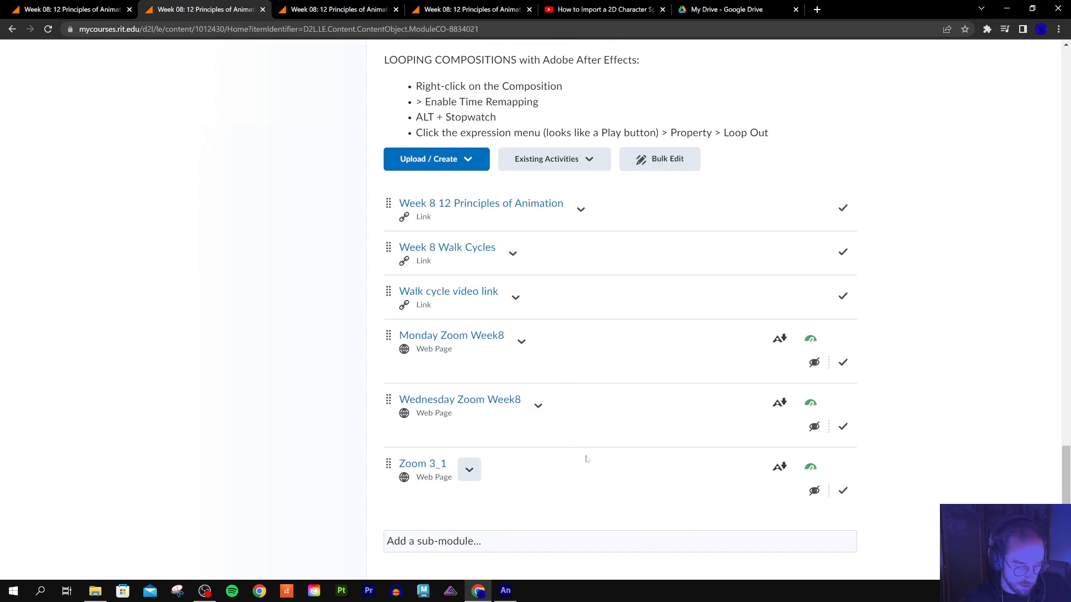
Return to the start of the Week 08 module page and switch back to Adobe Animate
{"action": "scroll", "coordinate": [622, 450], "scroll_direction": "up", "scroll_amount": 10}
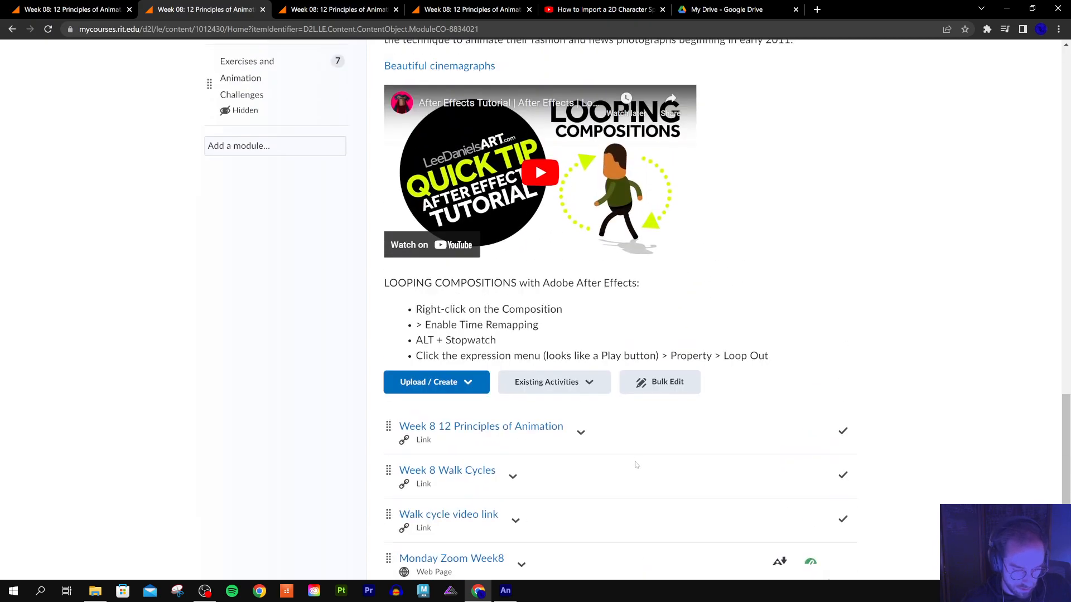
{"action": "scroll", "coordinate": [628, 473], "scroll_direction": "up", "scroll_amount": 6}
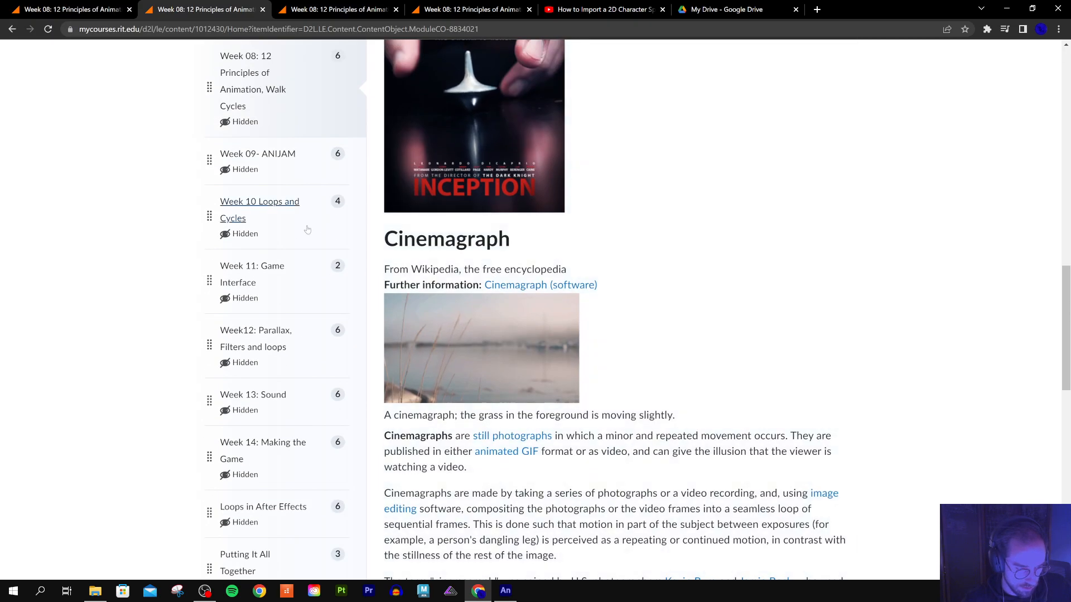
{"action": "scroll", "coordinate": [591, 429], "scroll_direction": "up", "scroll_amount": 18}
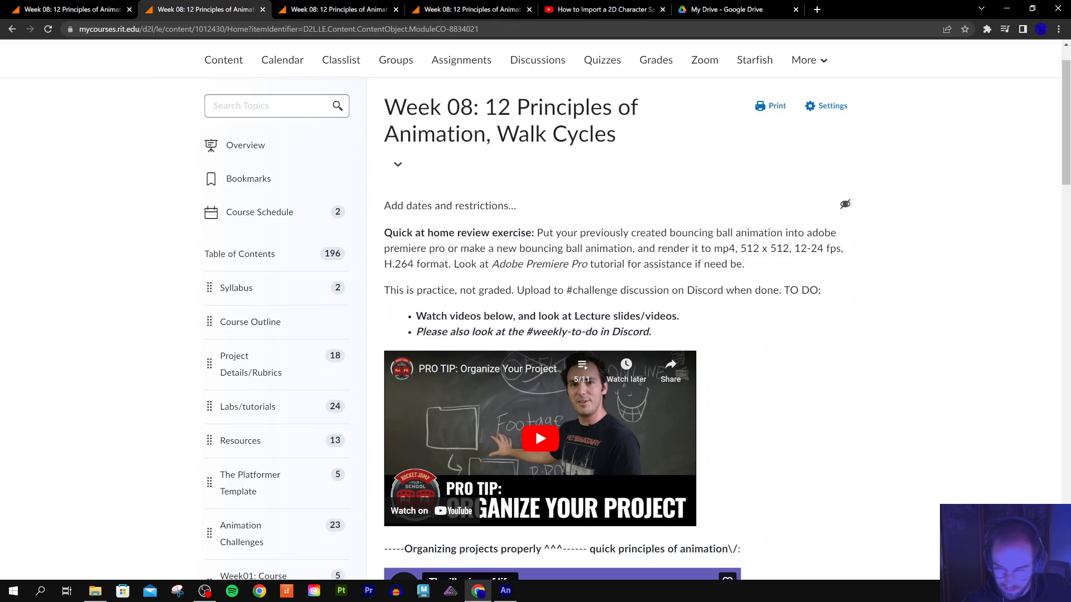
{"action": "scroll", "coordinate": [572, 222], "scroll_direction": "up", "scroll_amount": 1}
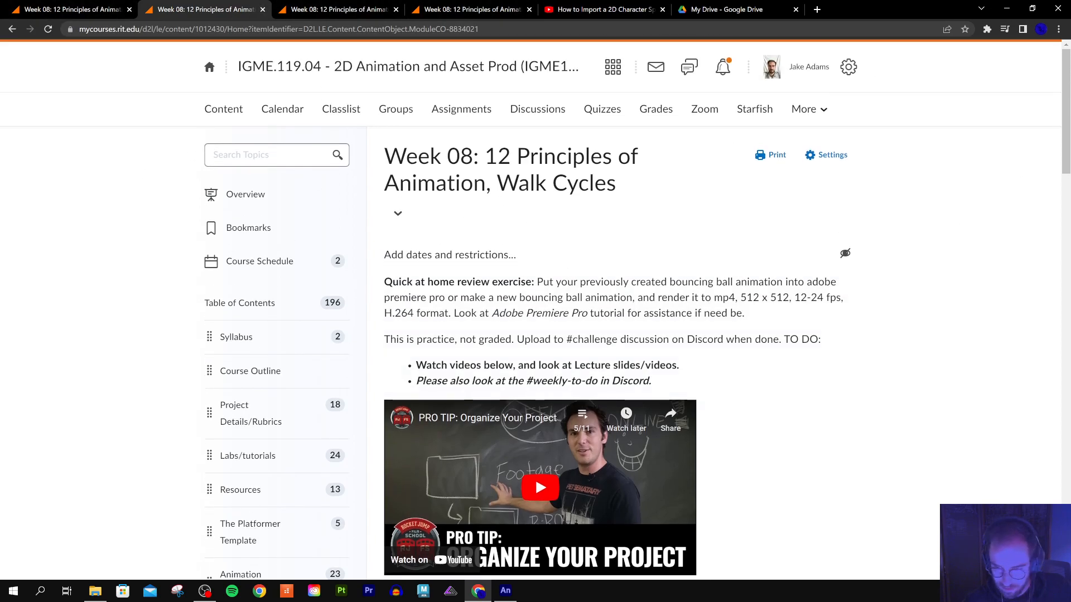
{"action": "left_click", "coordinate": [1007, 9]}
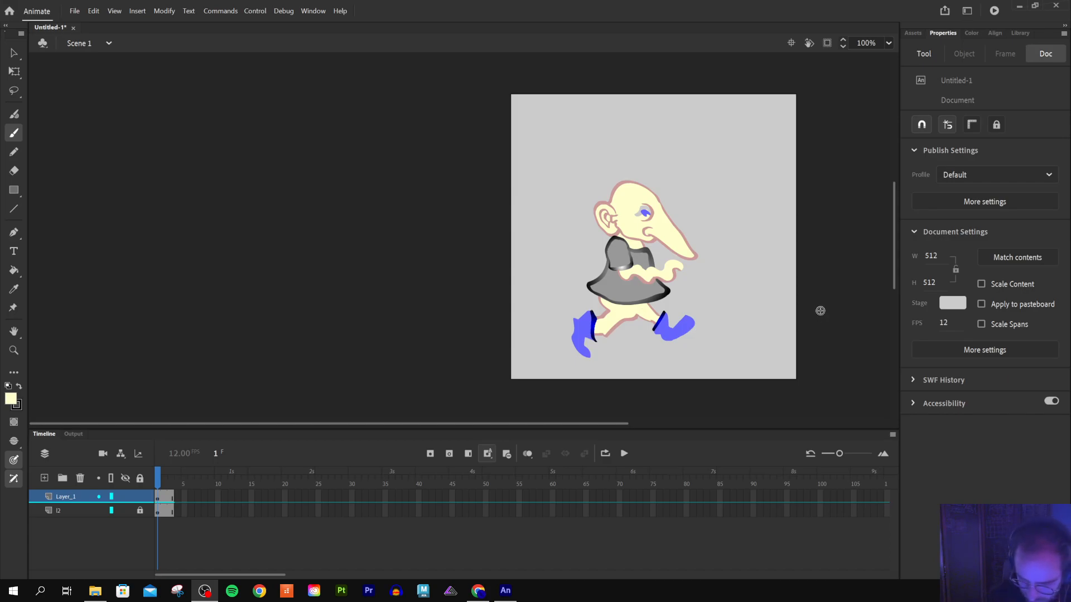
Toggle the visibility of the two layers, individually and together, to check which parts of the character each one holds
{"action": "scroll", "coordinate": [894, 259], "scroll_direction": "up", "scroll_amount": 3}
{"action": "scroll", "coordinate": [895, 260], "scroll_direction": "down", "scroll_amount": 2}
{"action": "scroll", "coordinate": [894, 260], "scroll_direction": "down", "scroll_amount": 1}
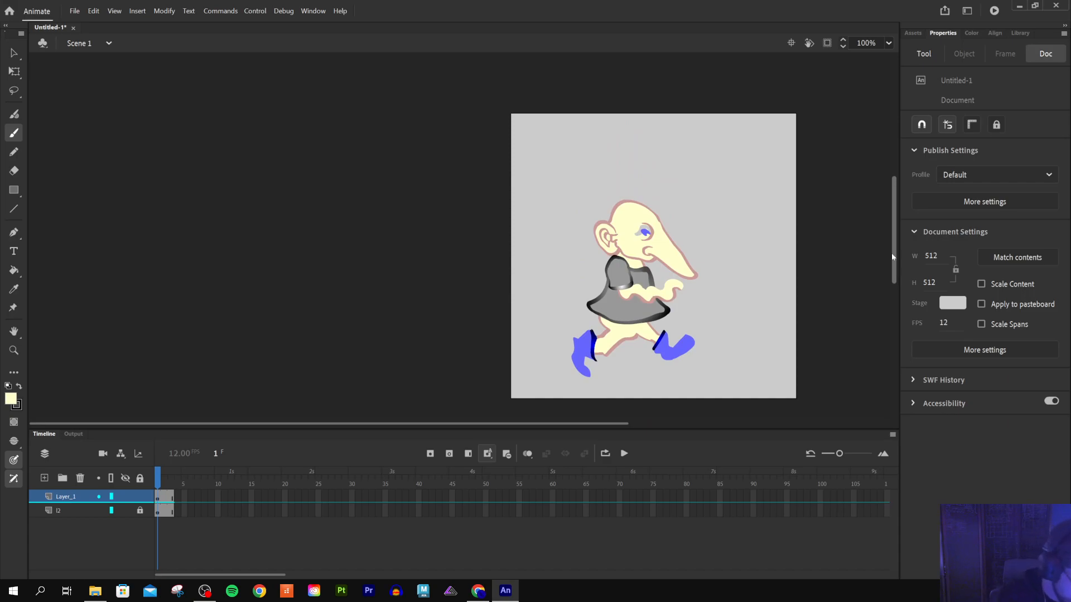
{"action": "left_click", "coordinate": [125, 510]}
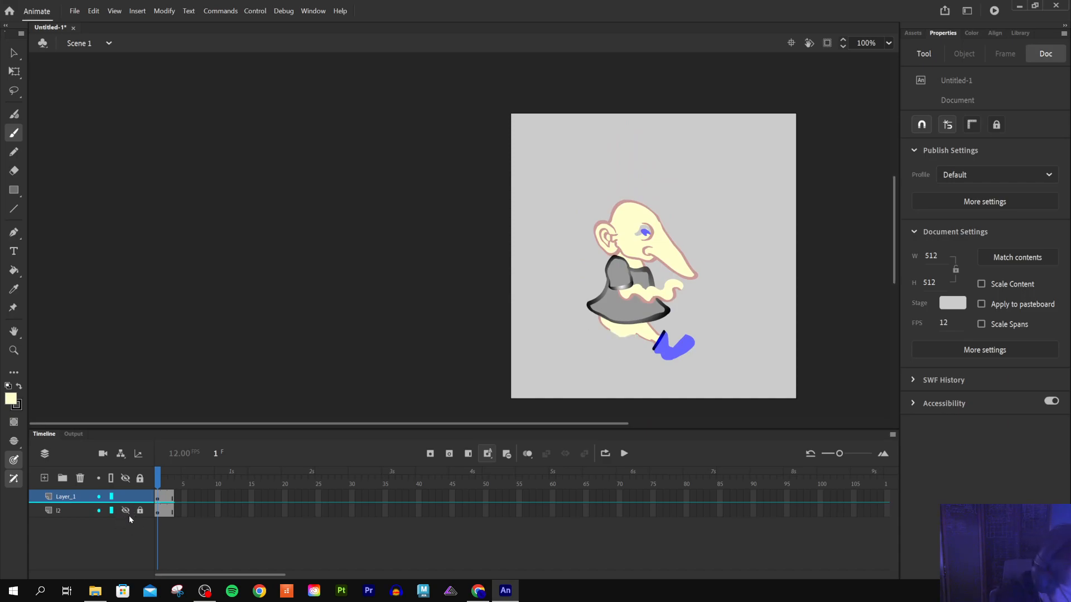
{"action": "left_click", "coordinate": [126, 510]}
{"action": "left_click", "coordinate": [125, 479]}
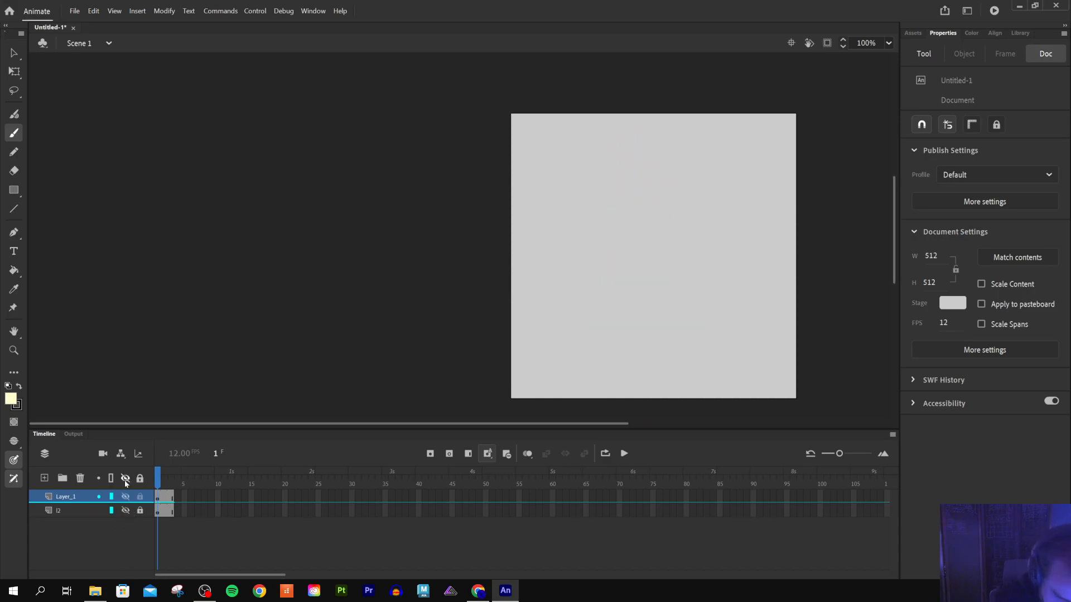
{"action": "left_click", "coordinate": [125, 479]}
{"action": "left_click", "coordinate": [125, 510]}
{"action": "left_click", "coordinate": [126, 510]}
{"action": "left_click", "coordinate": [126, 510]}
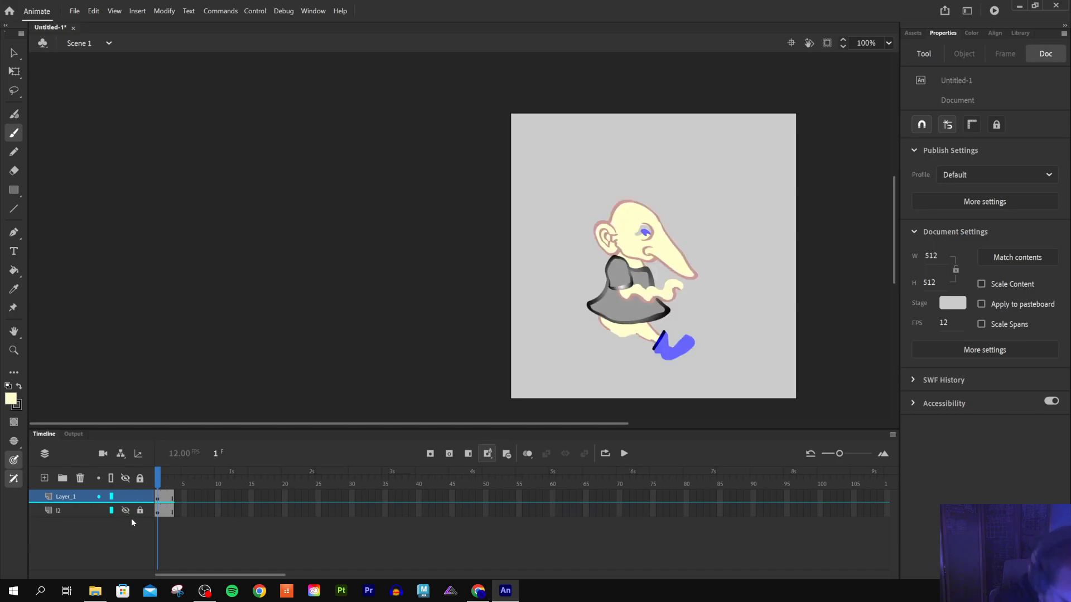
{"action": "left_click", "coordinate": [126, 511]}
{"action": "left_click", "coordinate": [125, 497]}
{"action": "left_click", "coordinate": [125, 497]}
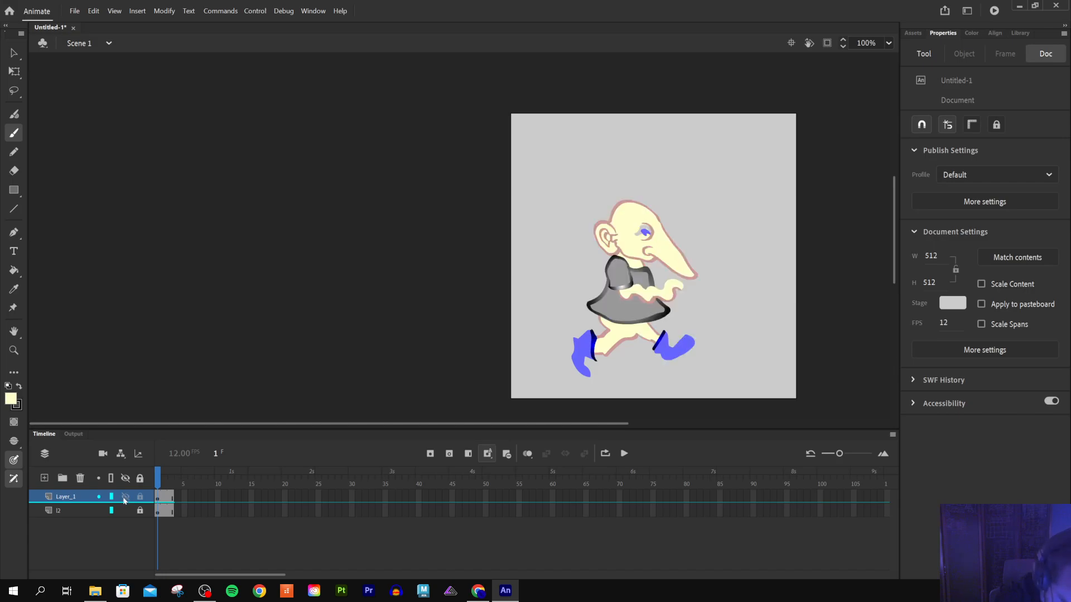
Move the locked layer with the character's rear leg above Layer_1 and hide all layers
{"action": "left_click", "coordinate": [81, 513]}
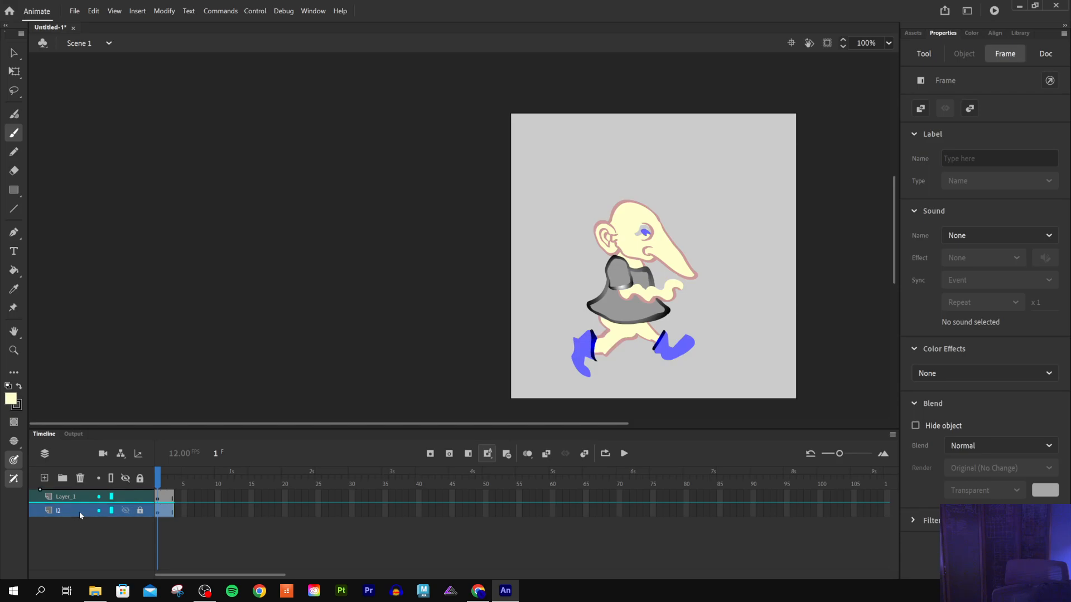
{"action": "left_click_drag", "start_coordinate": [81, 515], "coordinate": [84, 496]}
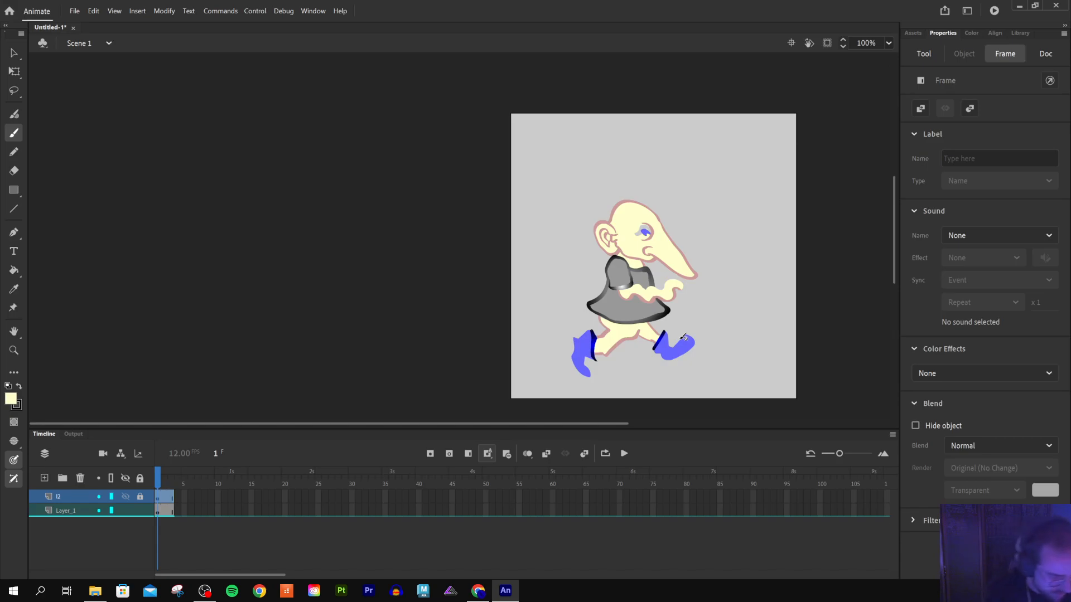
{"action": "left_click", "coordinate": [124, 479]}
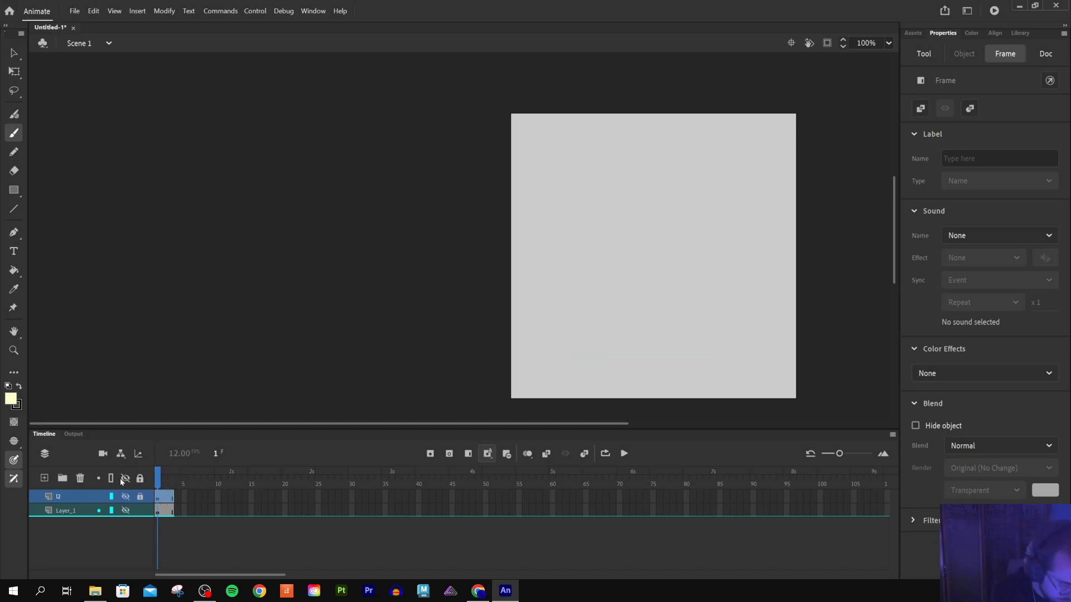
Show all layers again and toggle the upper layer's visibility to check the rear leg, leaving both layers visible
{"action": "left_click", "coordinate": [124, 479]}
{"action": "left_click", "coordinate": [124, 496]}
{"action": "left_click", "coordinate": [125, 496]}
{"action": "left_click", "coordinate": [124, 496]}
{"action": "left_click", "coordinate": [125, 496]}
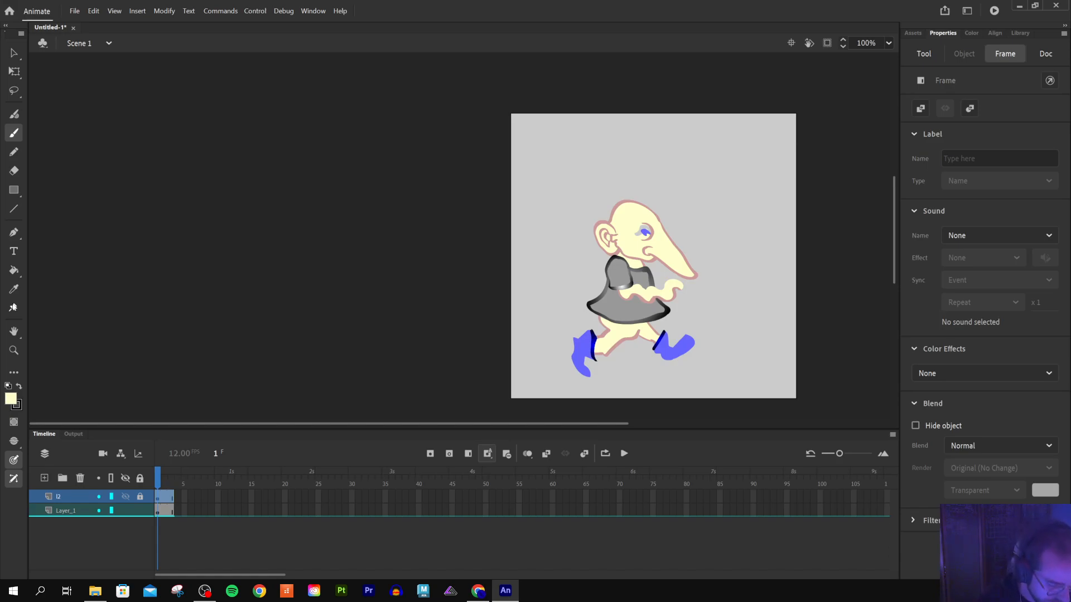
Step through the first three frames to compare the poses, and select the upper layer with the rear leg
{"action": "key", "text": "."}
{"action": "left_click", "coordinate": [159, 478]}
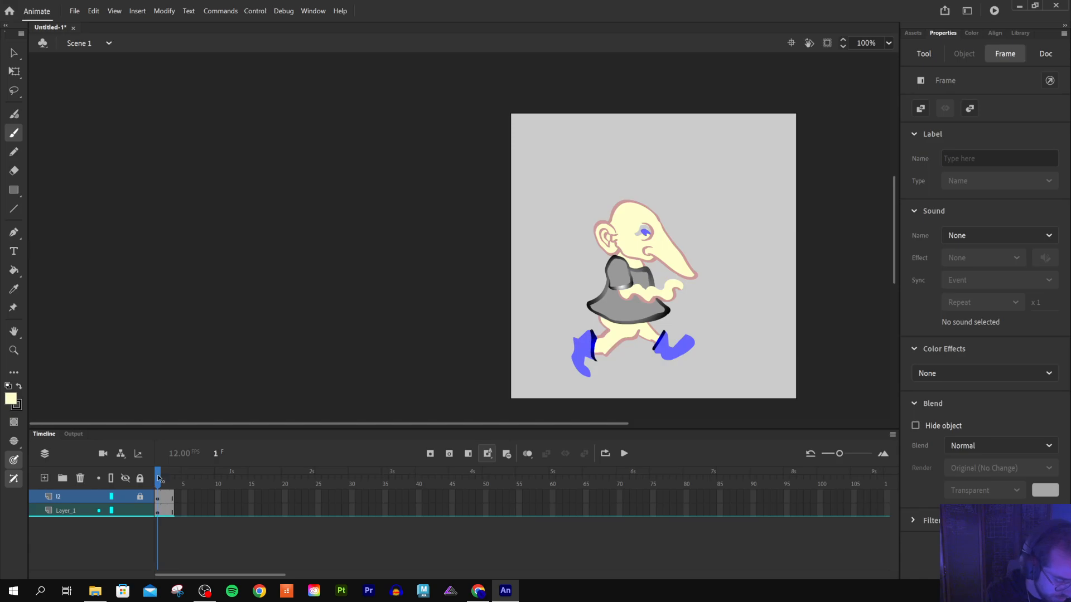
{"action": "key", "text": "."}
{"action": "key", "text": "."}
{"action": "left_click", "coordinate": [160, 478]}
{"action": "key", "text": "."}
{"action": "left_click", "coordinate": [175, 483]}
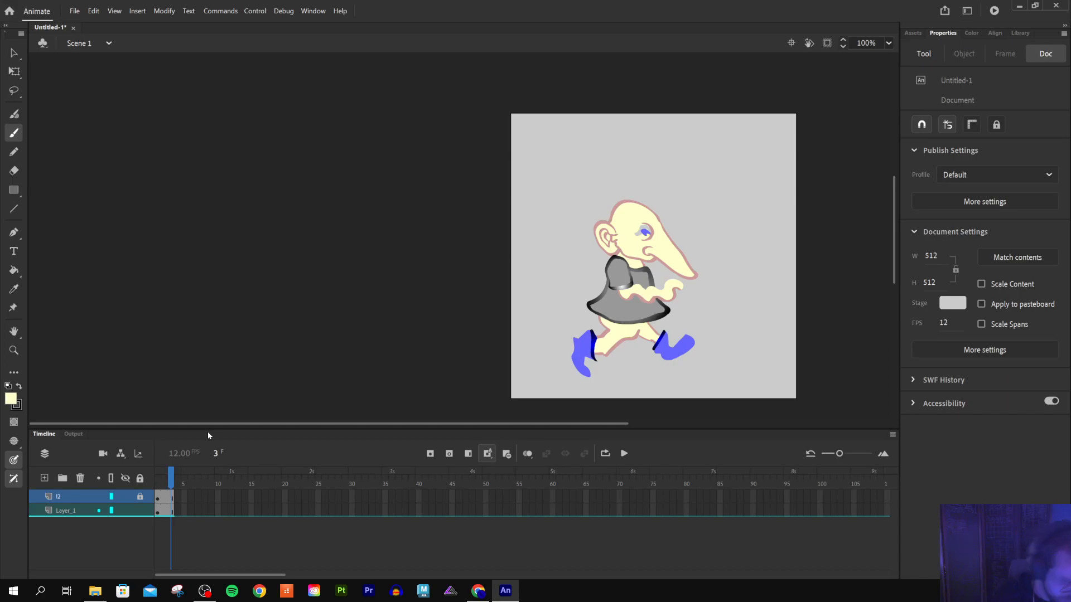
{"action": "left_click", "coordinate": [84, 494]}
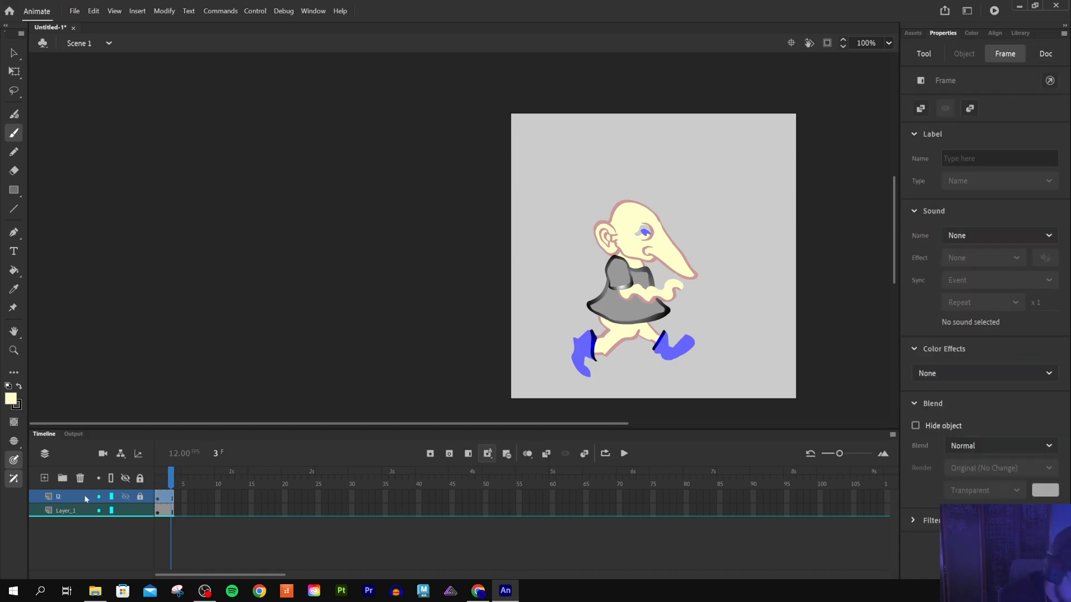
Use Asset Warp on the body artwork in frame 1 to build hard bones from the front boot through the leg to the hip
{"action": "left_click", "coordinate": [12, 309]}
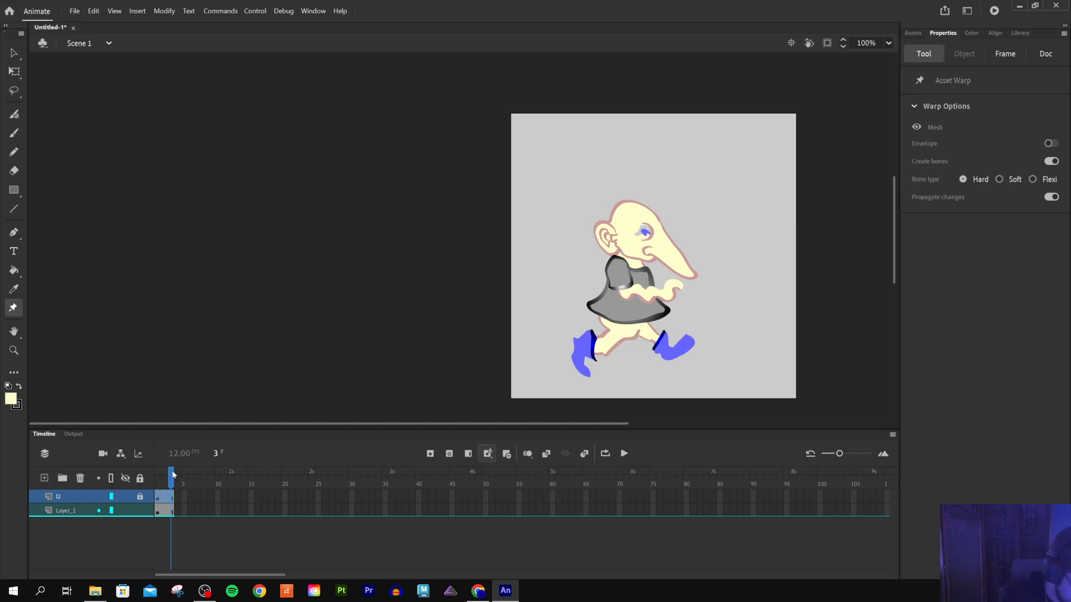
{"action": "left_click_drag", "start_coordinate": [173, 475], "coordinate": [158, 475]}
{"action": "left_click", "coordinate": [622, 332]}
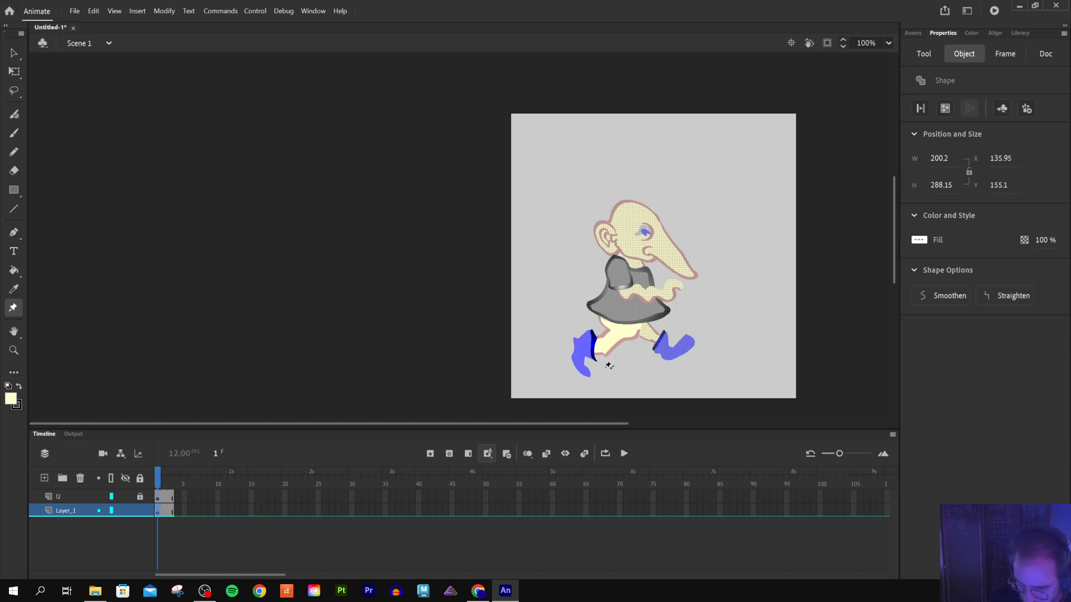
{"action": "left_click", "coordinate": [889, 43]}
{"action": "left_click", "coordinate": [913, 80]}
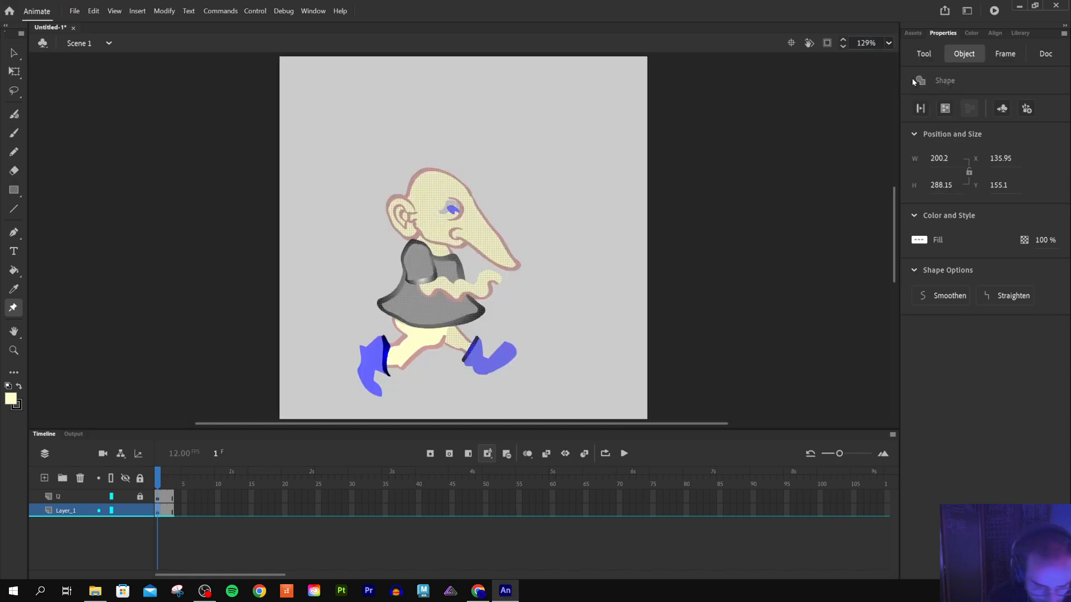
{"action": "left_click", "coordinate": [487, 365]}
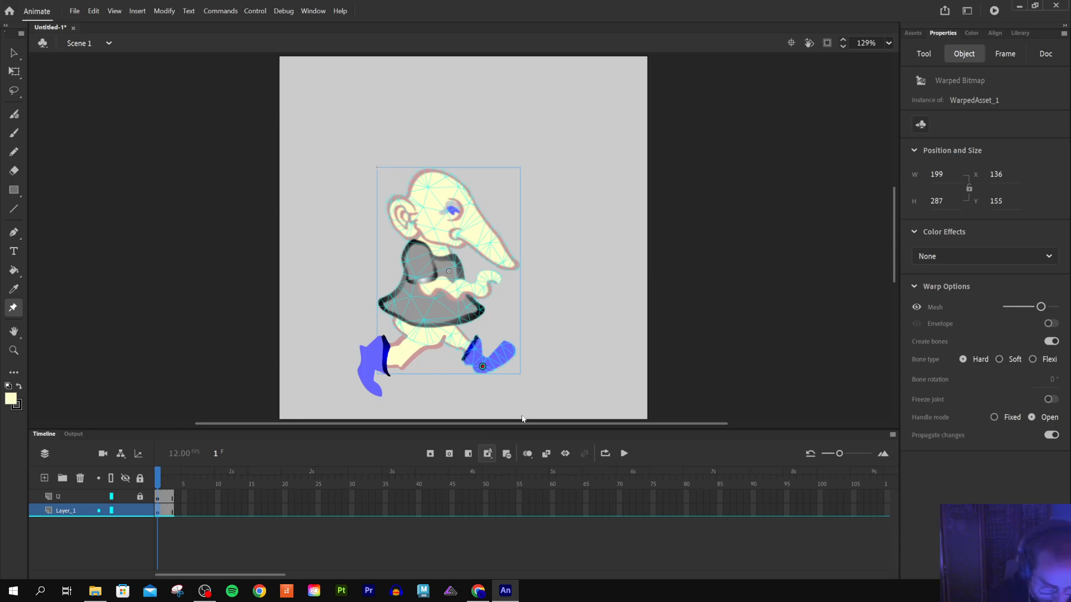
{"action": "left_click", "coordinate": [469, 344]}
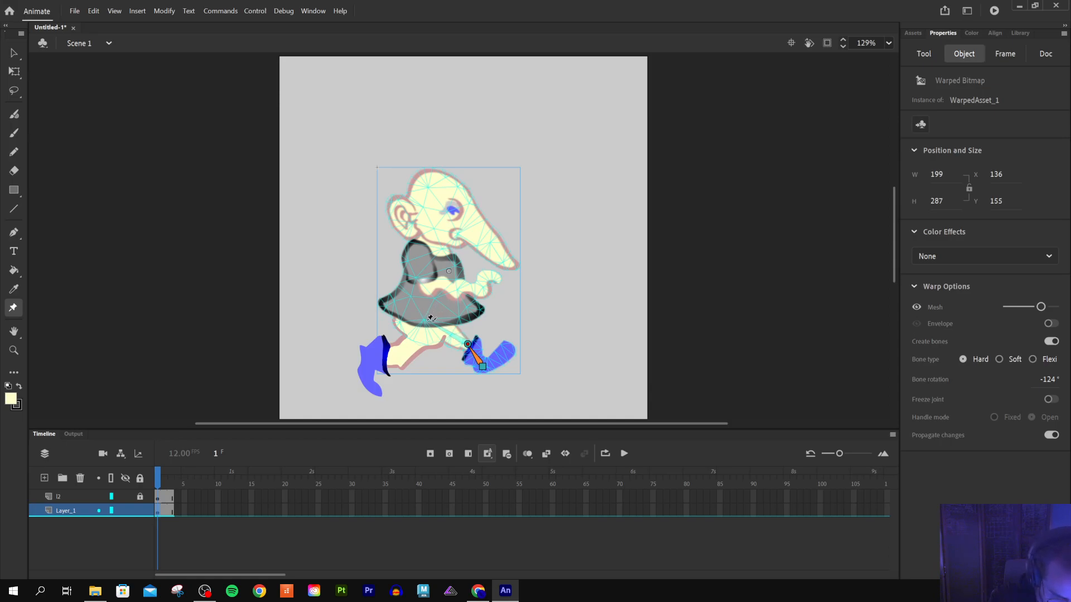
{"action": "left_click_drag", "start_coordinate": [426, 320], "coordinate": [464, 345]}
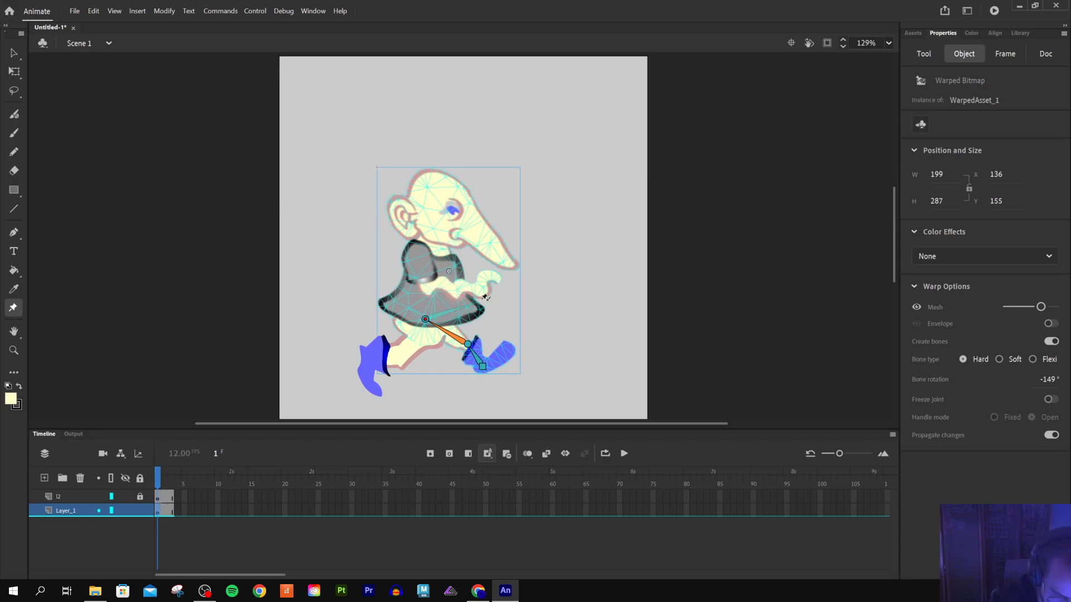
Extend the body's bone chain from the hip to the neck and on to the top of the head
{"action": "left_click_drag", "start_coordinate": [425, 319], "coordinate": [439, 256]}
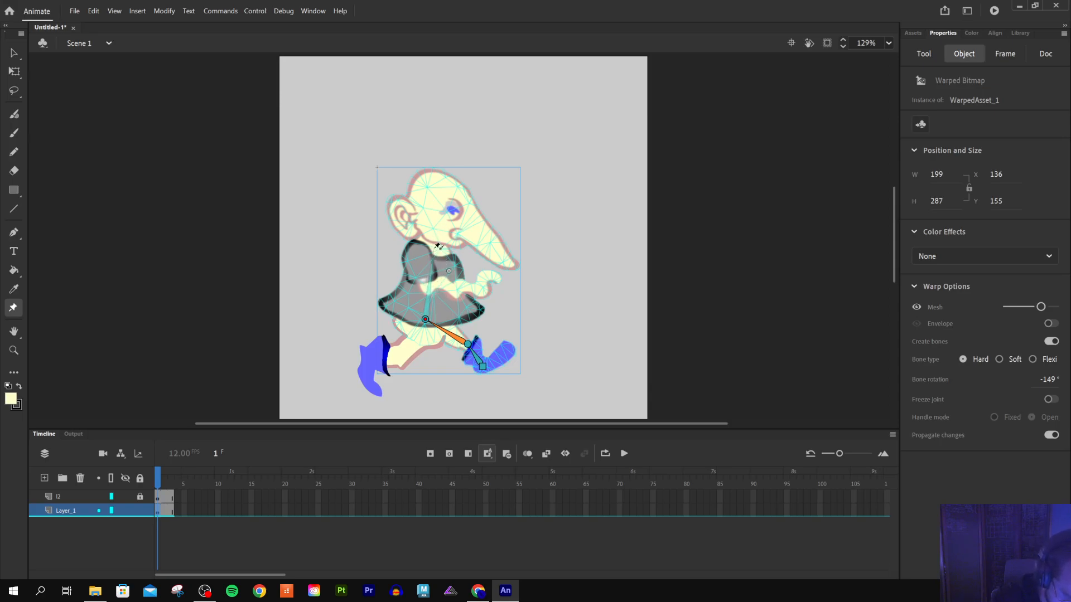
{"action": "left_click_drag", "start_coordinate": [425, 319], "coordinate": [434, 249]}
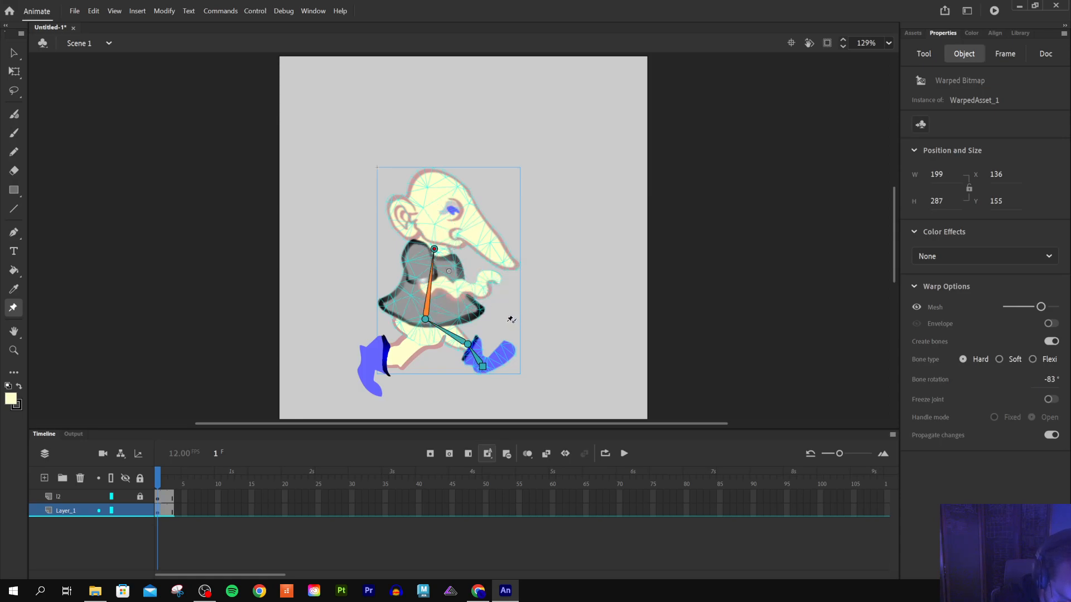
{"action": "left_click_drag", "start_coordinate": [434, 249], "coordinate": [427, 179]}
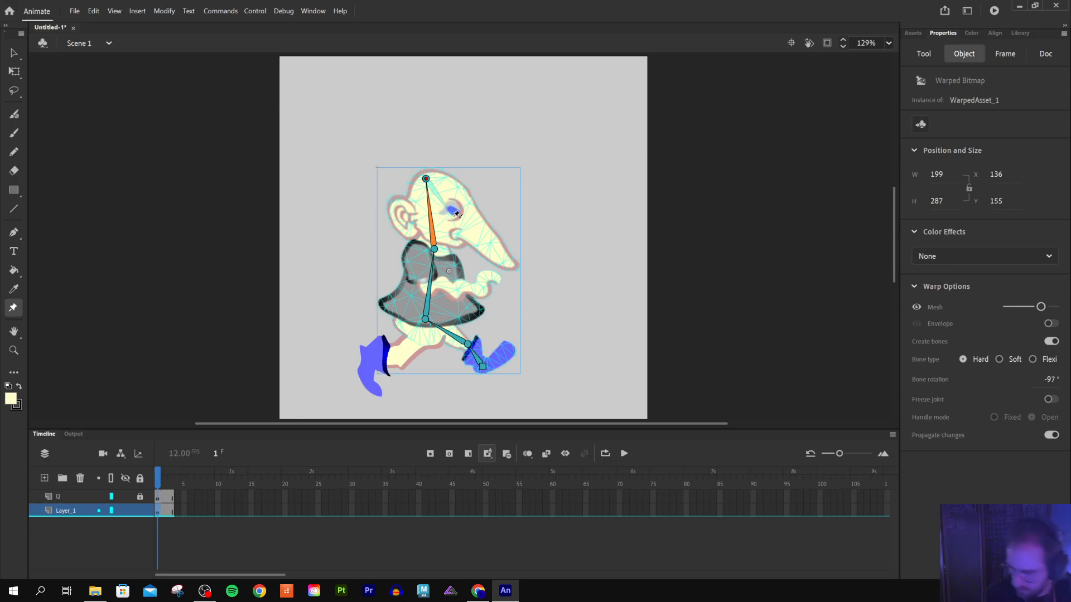
Play and step through frames 1 to 3, reselecting the warped body on frames 1 and 3 to check its bones
{"action": "key", "text": "Return"}
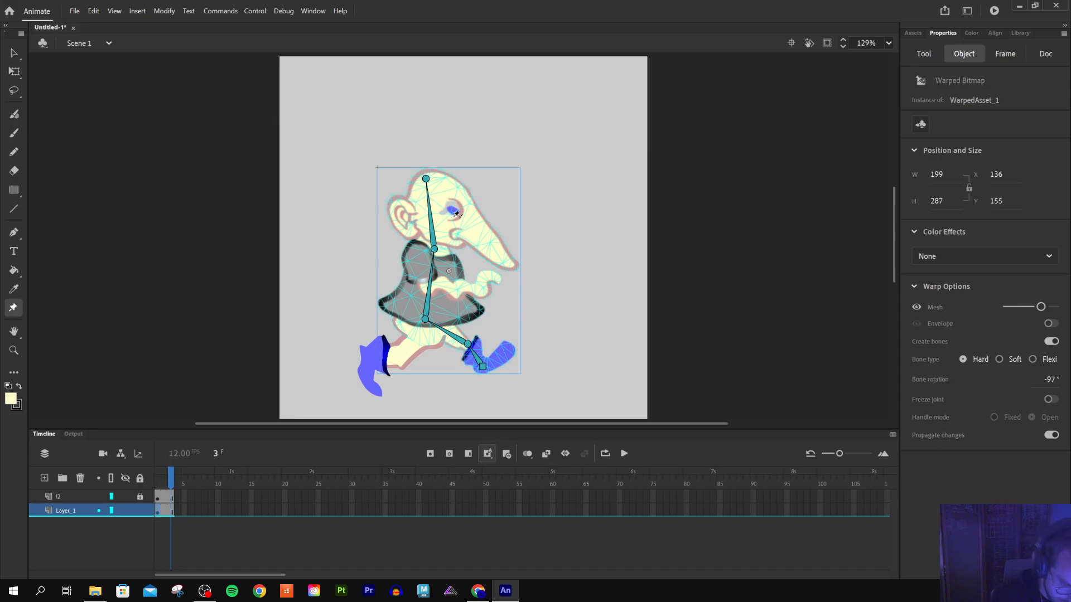
{"action": "left_click", "coordinate": [158, 480]}
{"action": "key", "text": "period"}
{"action": "key", "text": "period"}
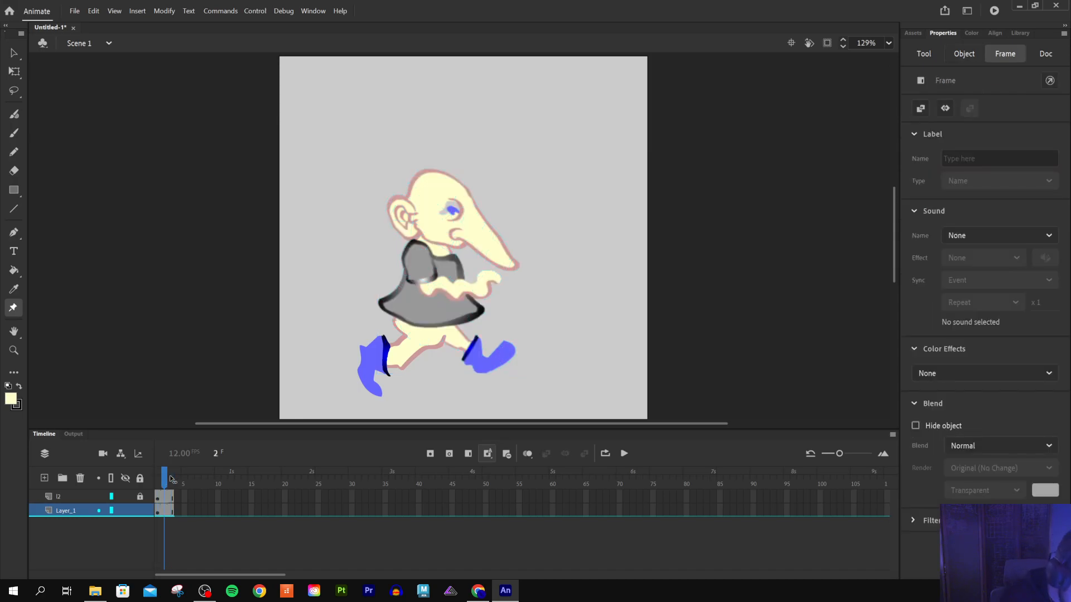
{"action": "key", "text": "comma"}
{"action": "key", "text": "comma"}
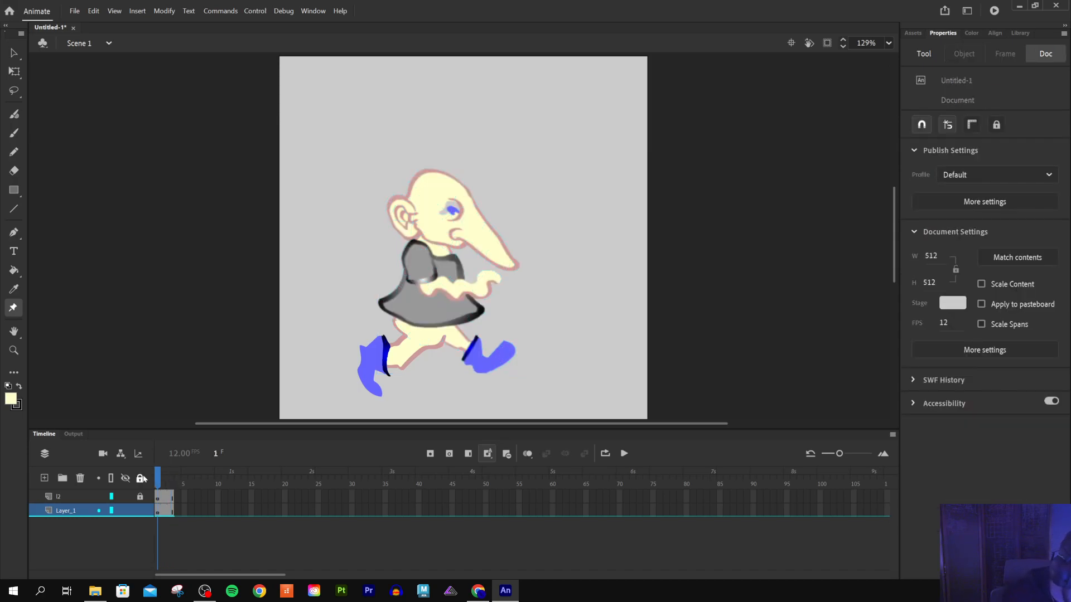
{"action": "left_click", "coordinate": [14, 309]}
{"action": "left_click", "coordinate": [456, 217]}
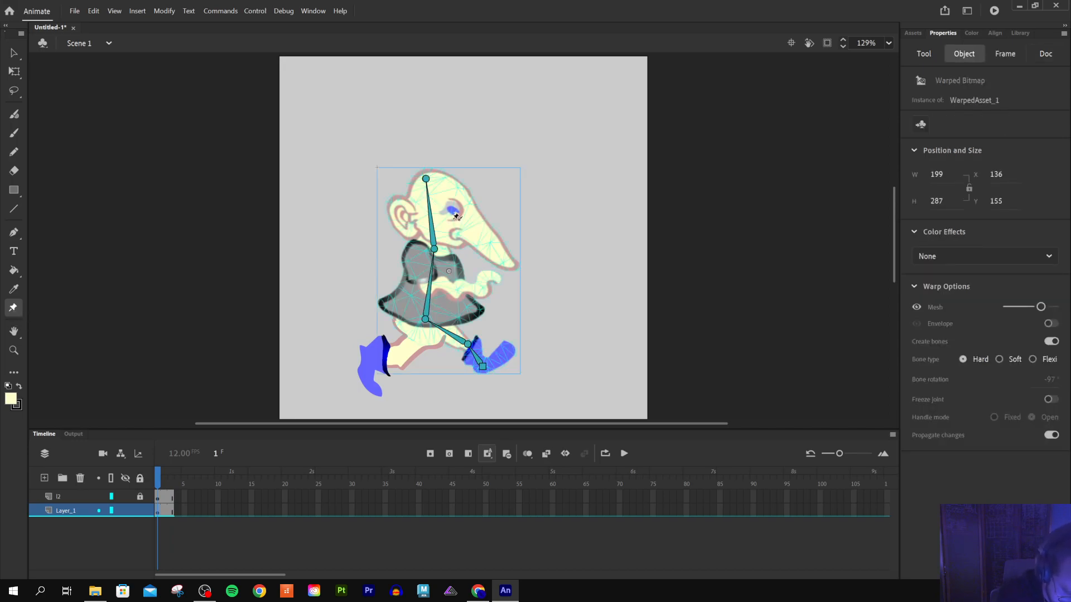
{"action": "left_click", "coordinate": [163, 481]}
{"action": "key", "text": "period"}
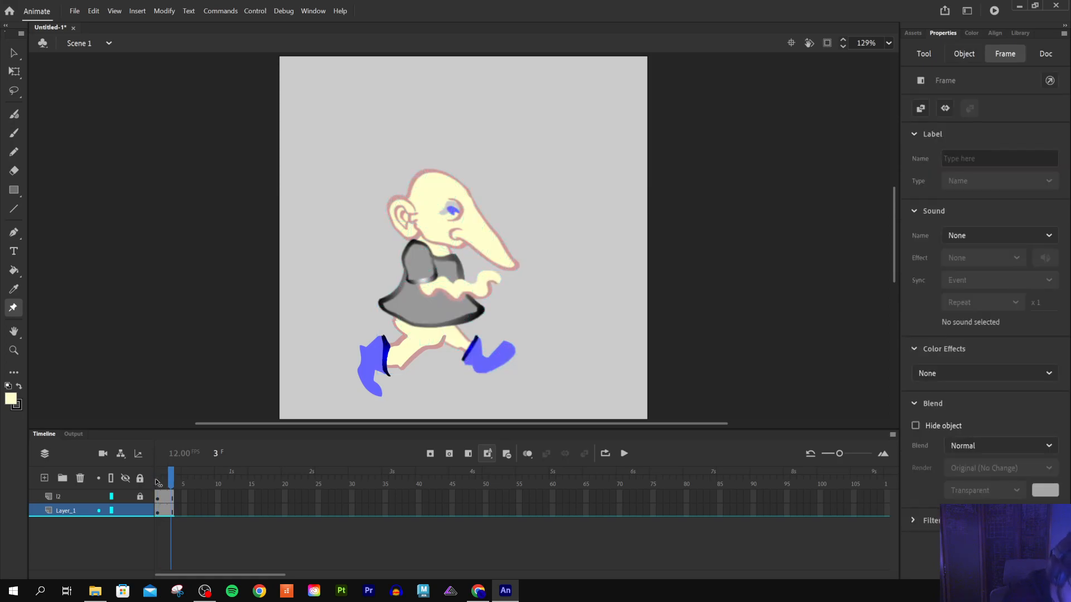
{"action": "left_click", "coordinate": [313, 346]}
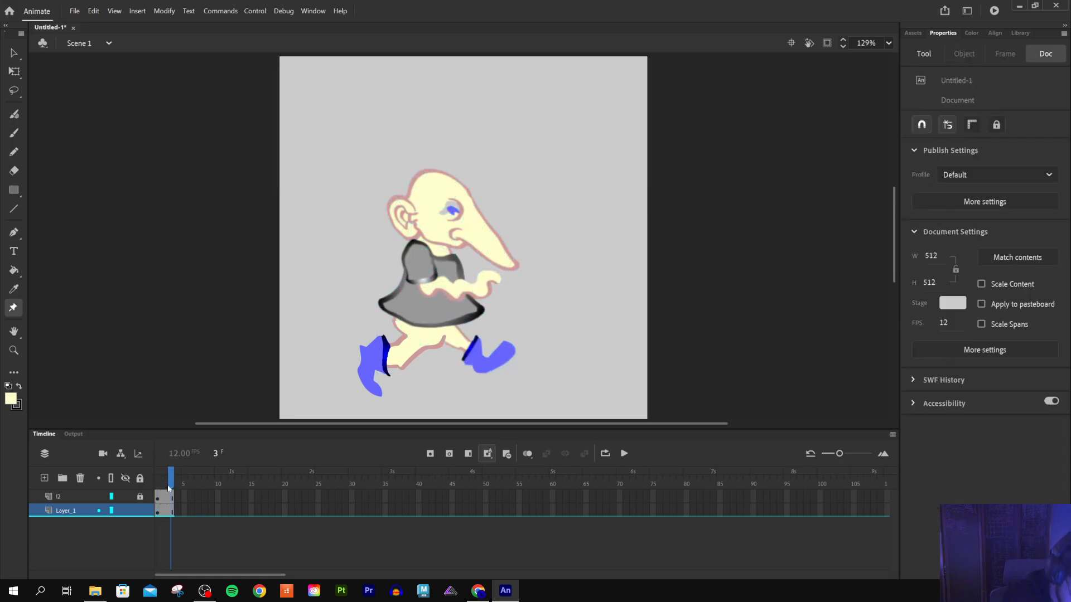
{"action": "left_click", "coordinate": [448, 224]}
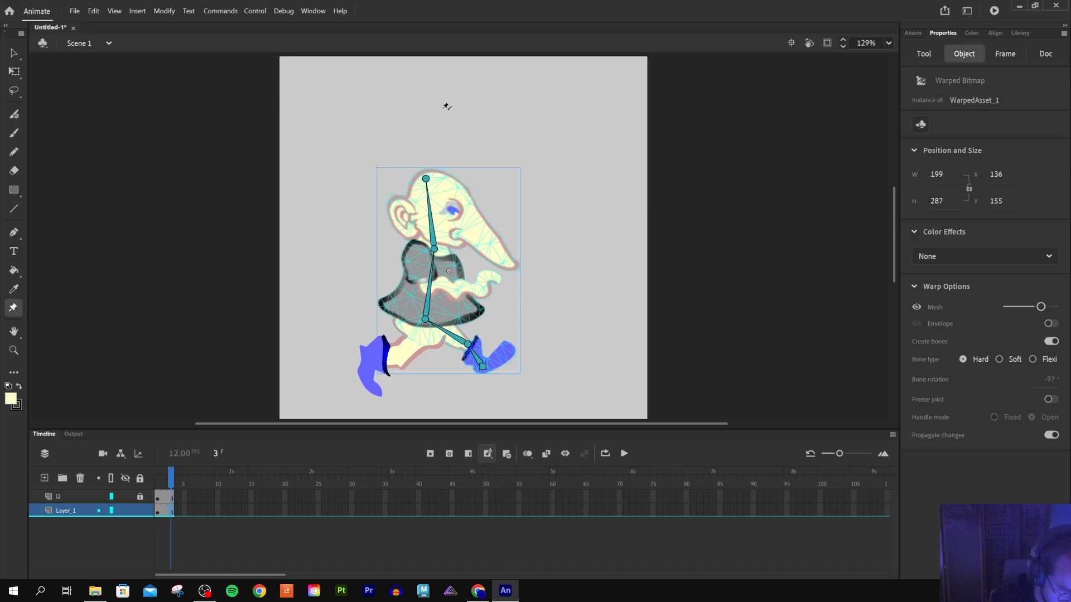
Show the rulers and place a horizontal ground guide across the stage at the level of the rear boot's toe
{"action": "left_click", "coordinate": [114, 11]}
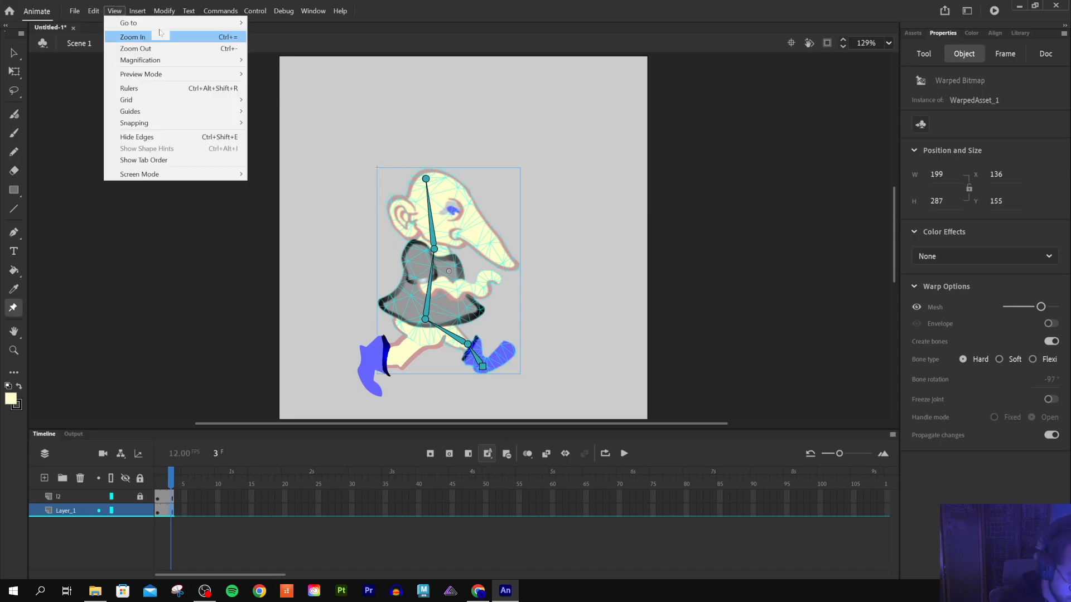
{"action": "left_click", "coordinate": [171, 88]}
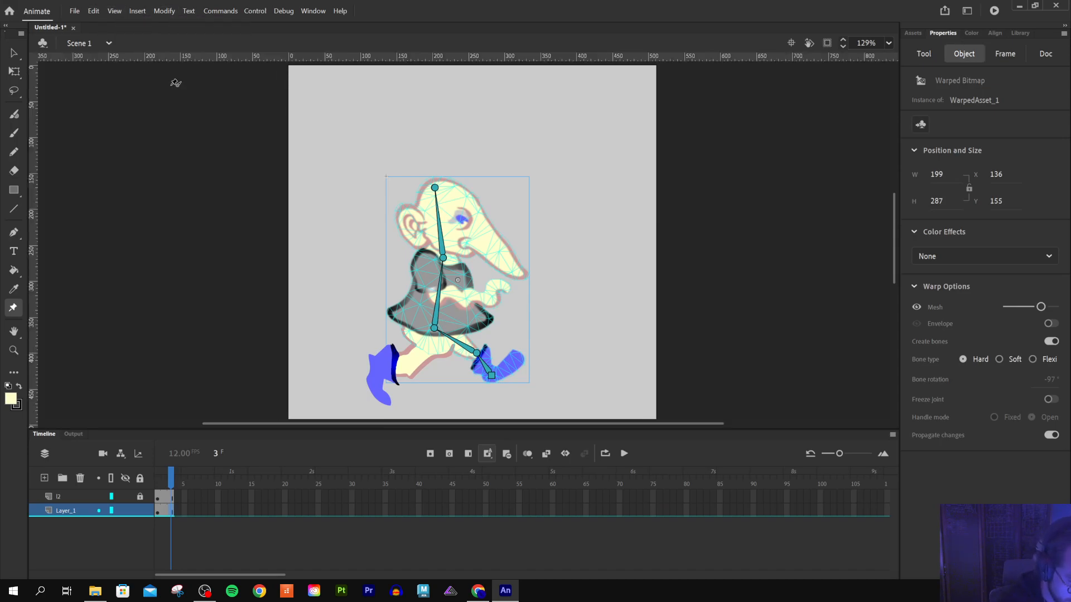
{"action": "left_click_drag", "start_coordinate": [703, 59], "coordinate": [700, 403]}
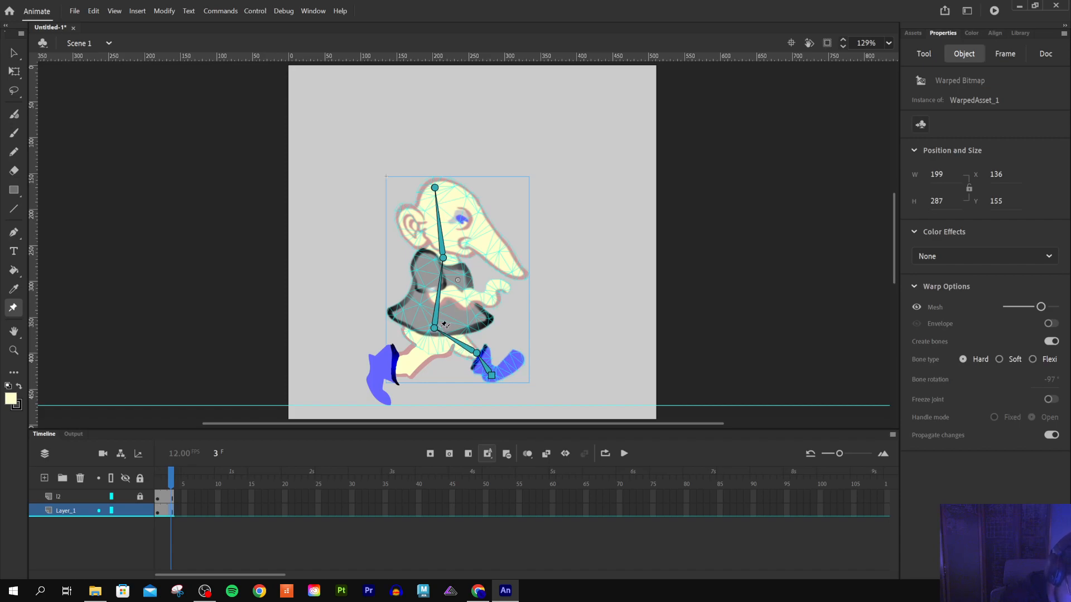
Try shifting the hip joint in frame 3 to lean the character's upper body forward, and examine the torso and head bones
{"action": "left_click_drag", "start_coordinate": [435, 330], "coordinate": [437, 328]}
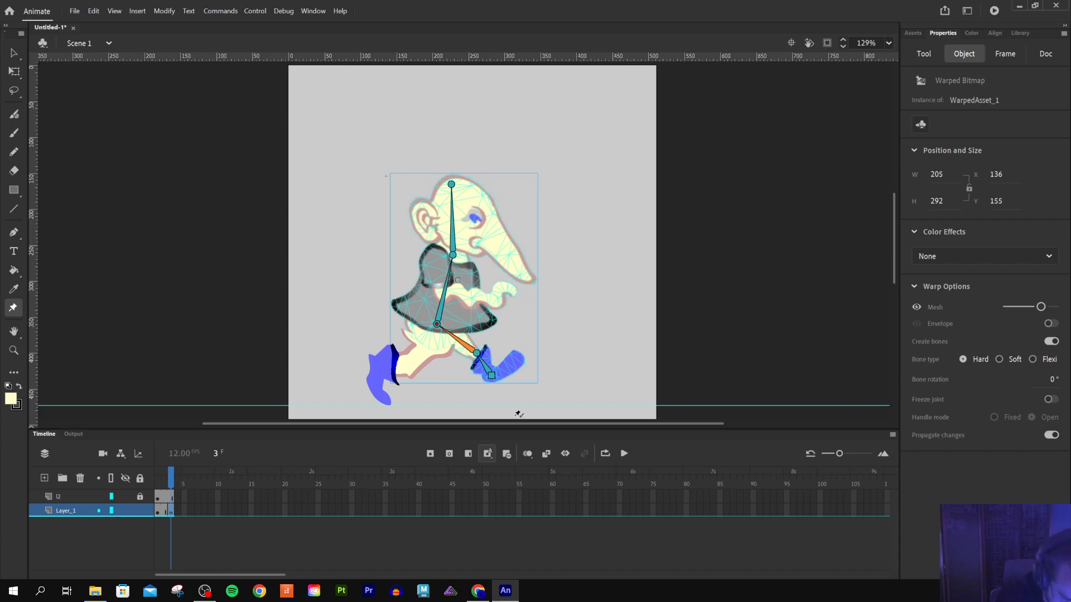
{"action": "left_click", "coordinate": [453, 217]}
{"action": "left_click", "coordinate": [453, 258]}
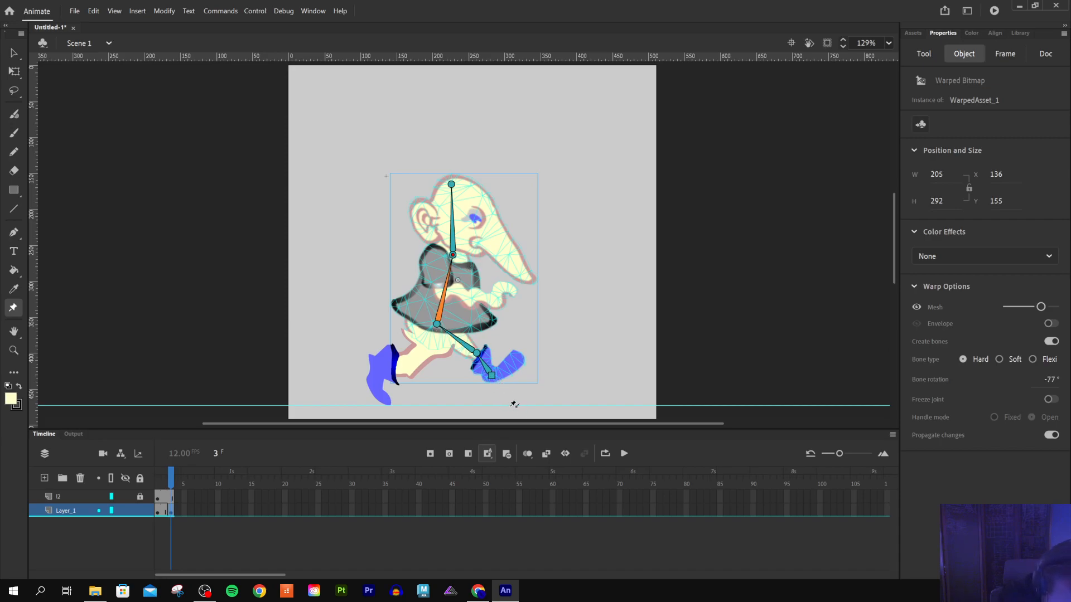
{"action": "left_click", "coordinate": [443, 351]}
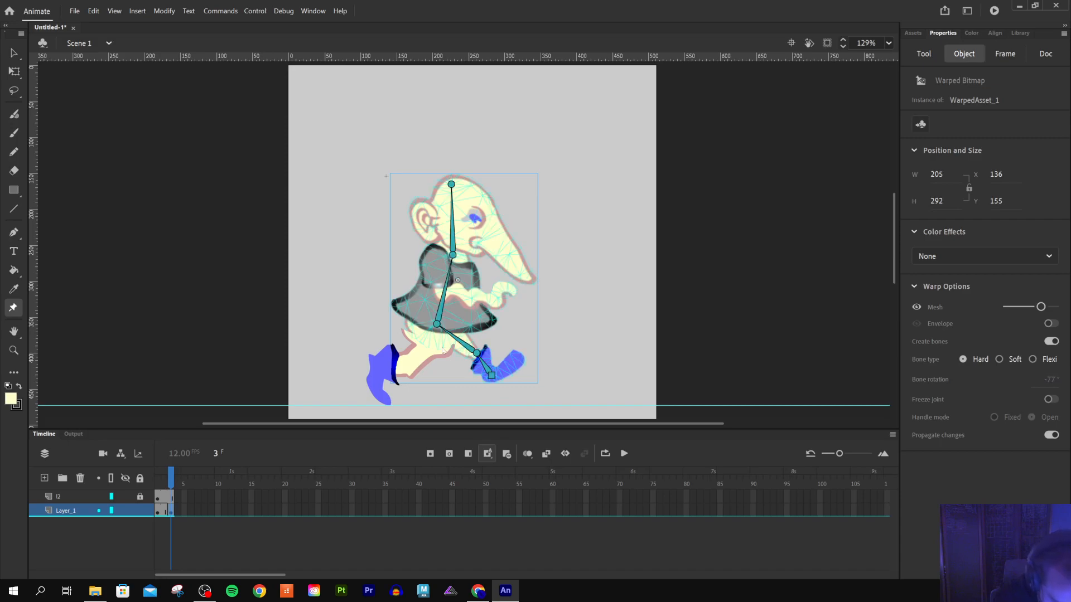
Return to frame 1 and unlock the upper layer that holds the rear leg
{"action": "key", "text": "comma"}
{"action": "key", "text": "comma"}
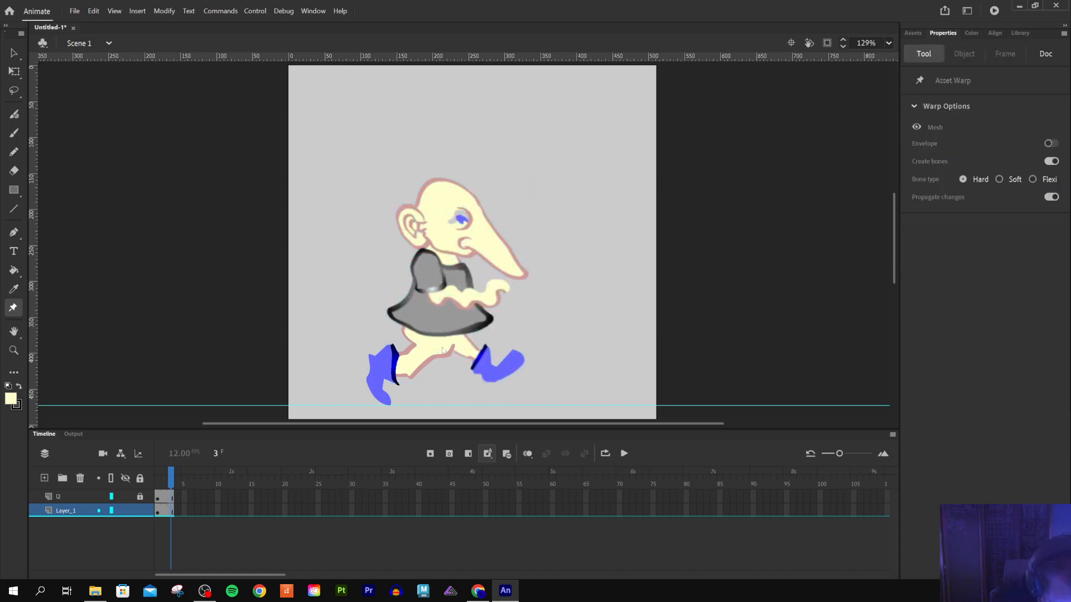
{"action": "left_click", "coordinate": [442, 350]}
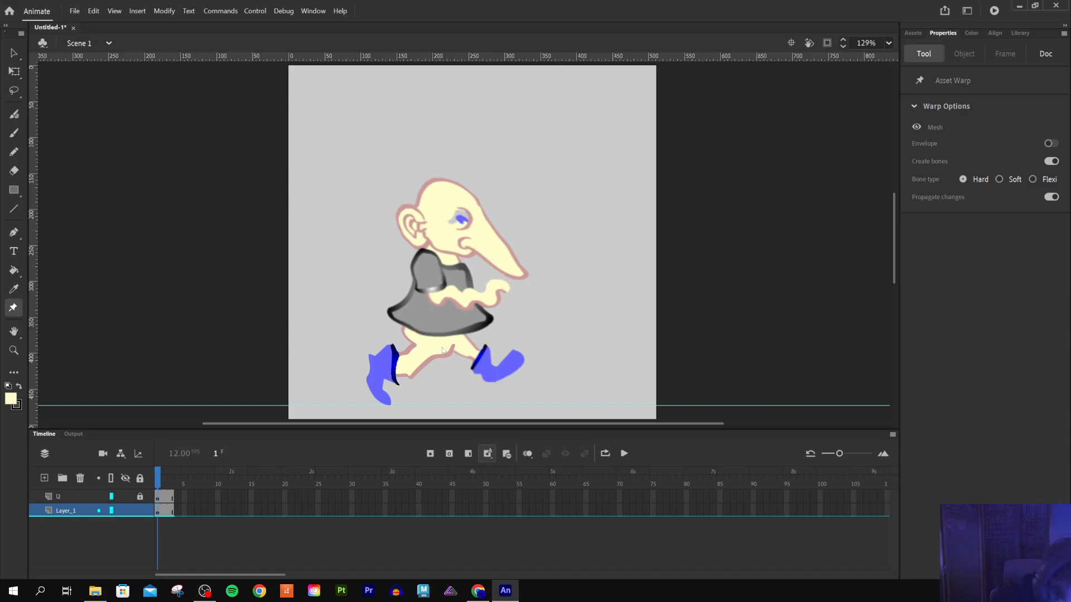
{"action": "left_click", "coordinate": [455, 243]}
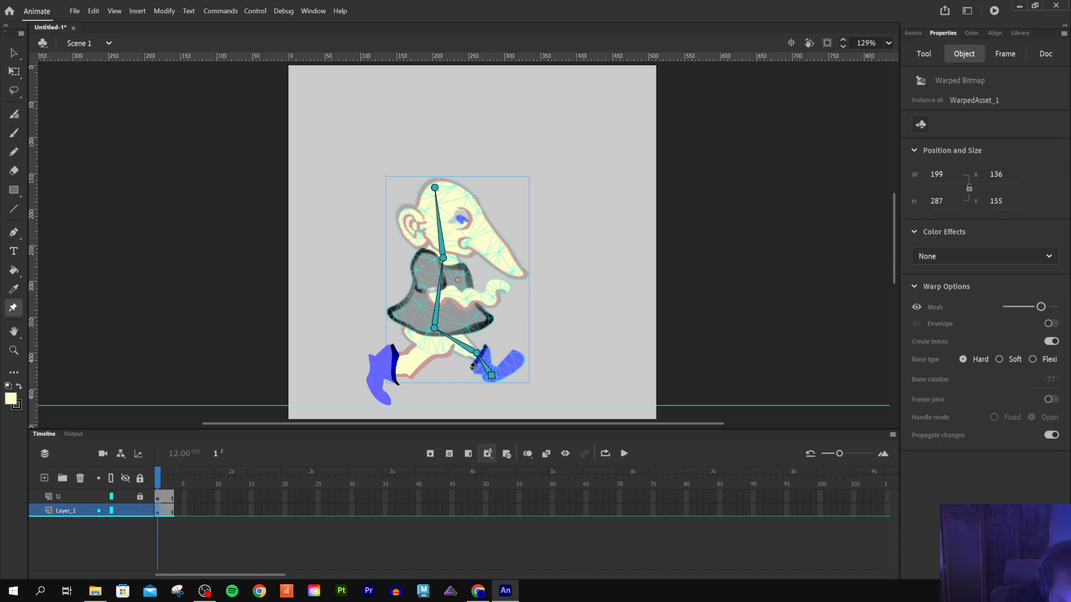
{"action": "left_click", "coordinate": [88, 497]}
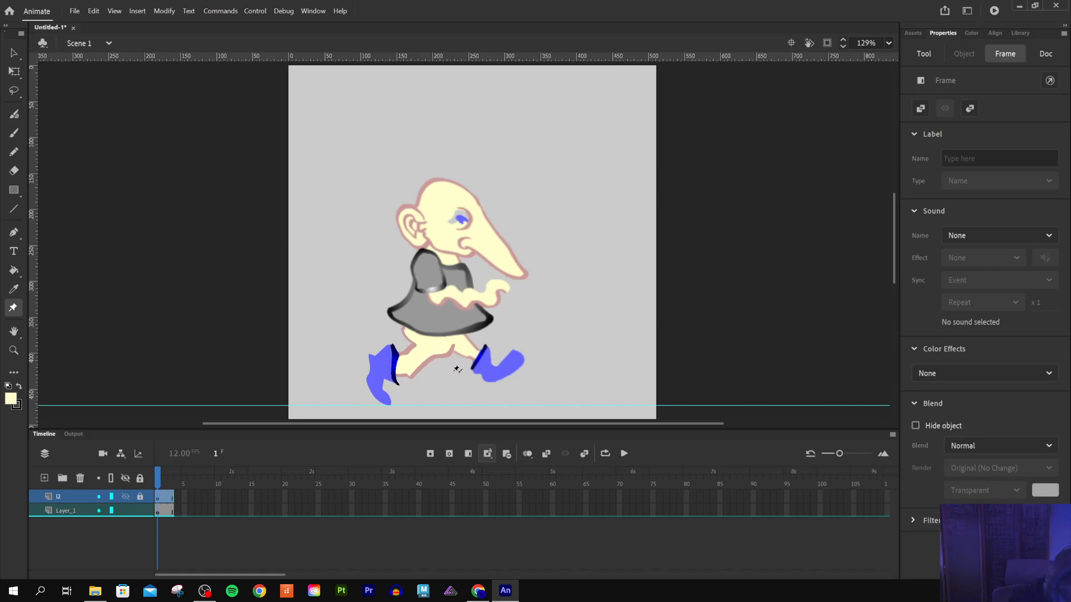
{"action": "left_click", "coordinate": [140, 498]}
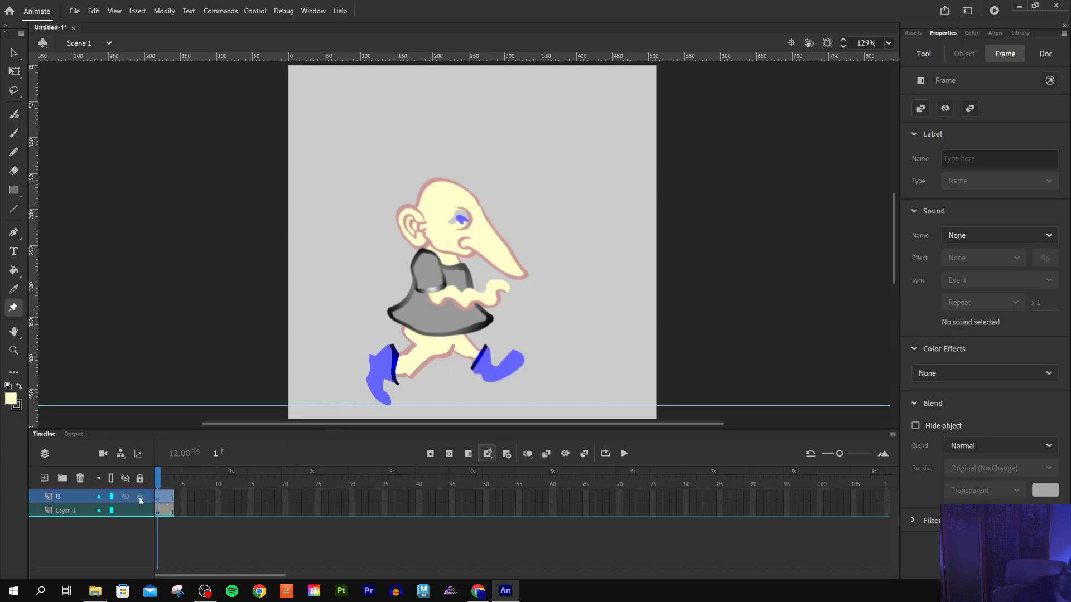
Build a two-bone chain in the rear leg from the hip through the knee to the boot, and go to frame 3
{"action": "left_click", "coordinate": [416, 361]}
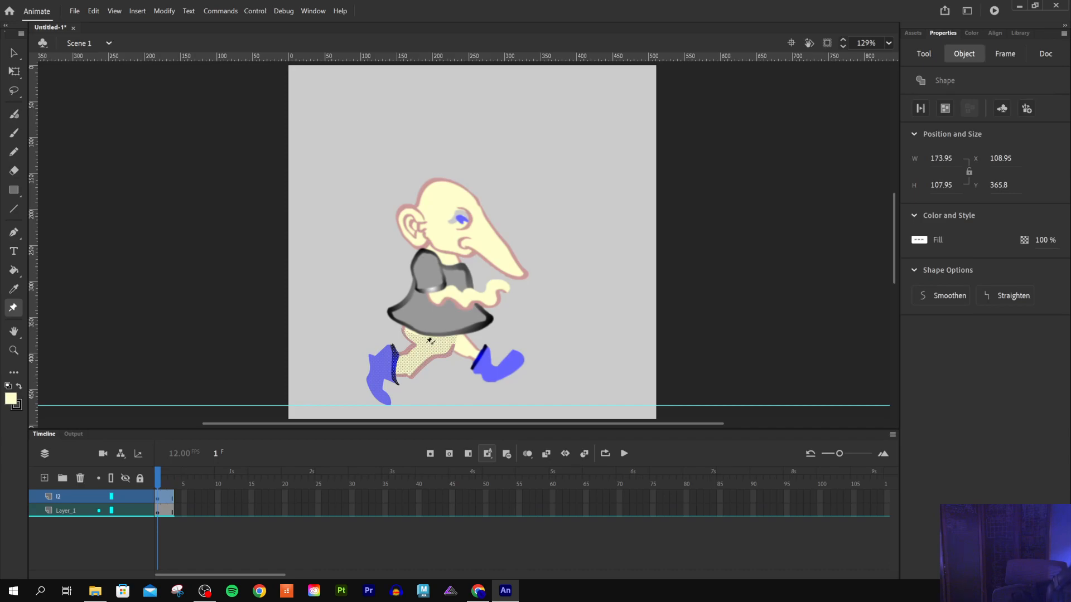
{"action": "left_click", "coordinate": [429, 342]}
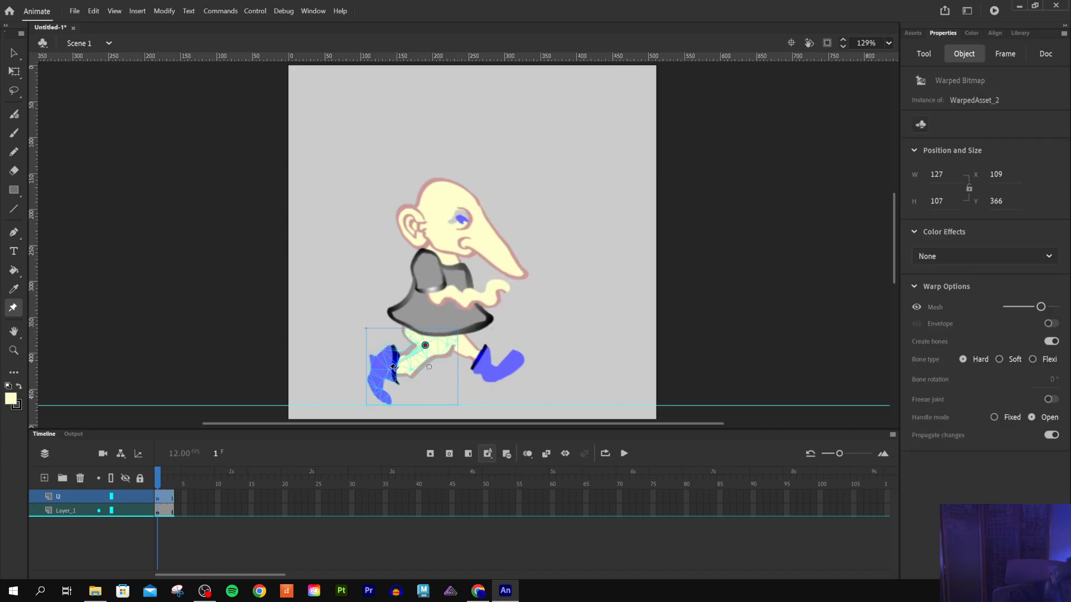
{"action": "left_click", "coordinate": [404, 366]}
{"action": "left_click", "coordinate": [379, 365]}
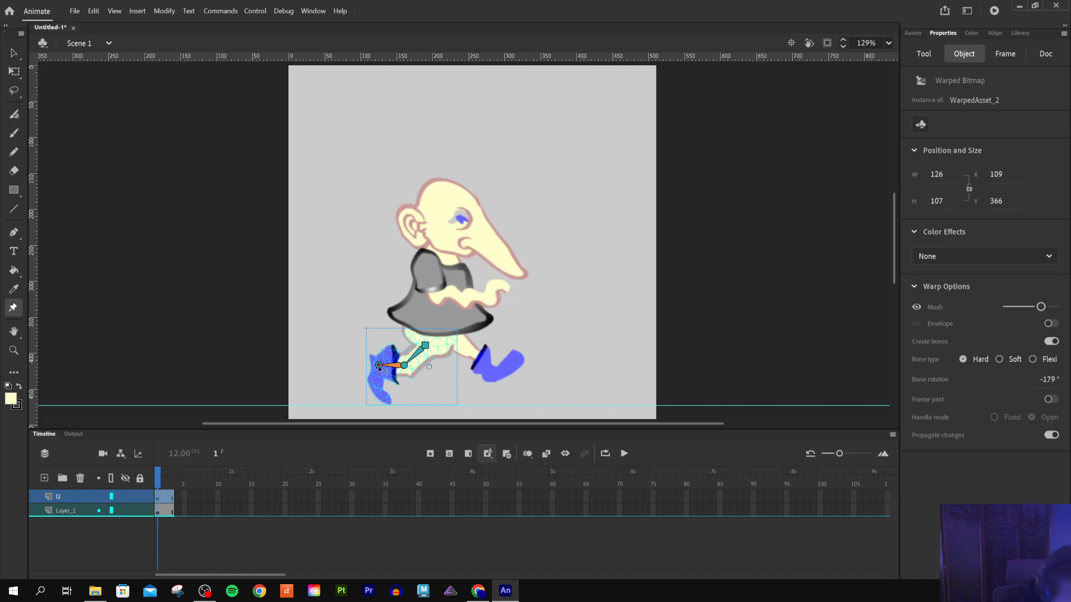
{"action": "key", "text": "period"}
{"action": "key", "text": "period"}
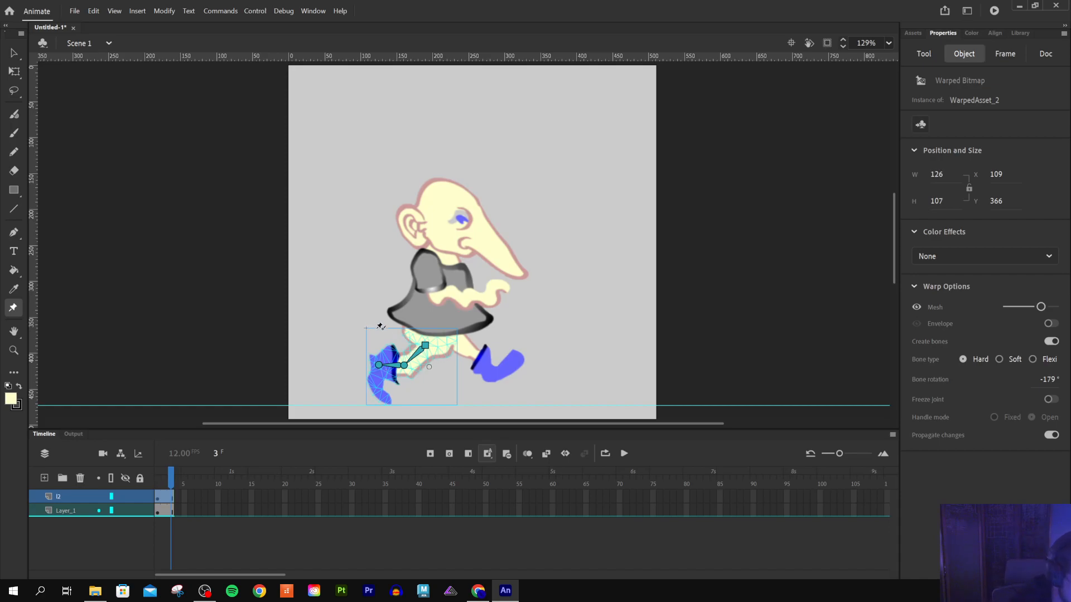
{"action": "left_click", "coordinate": [14, 52]}
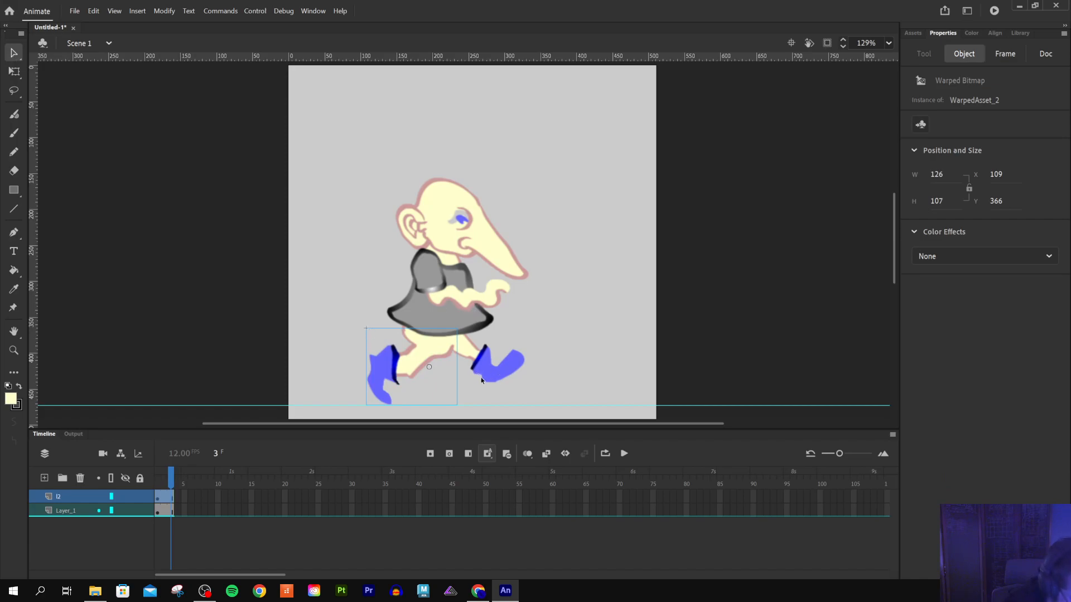
{"action": "left_click_drag", "start_coordinate": [420, 362], "coordinate": [422, 363]}
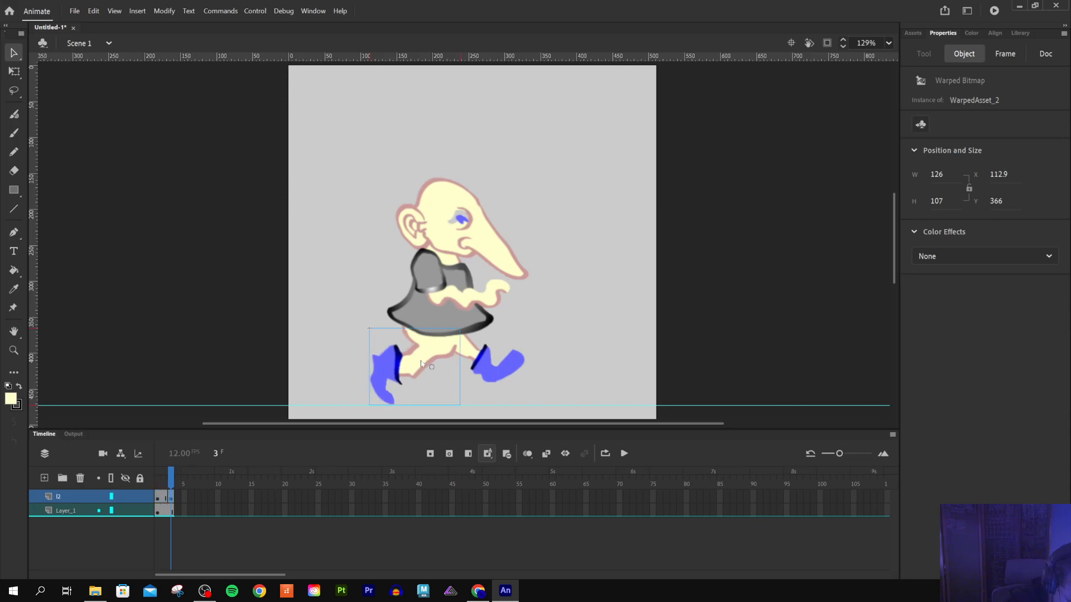
{"action": "key", "text": "ctrl+z"}
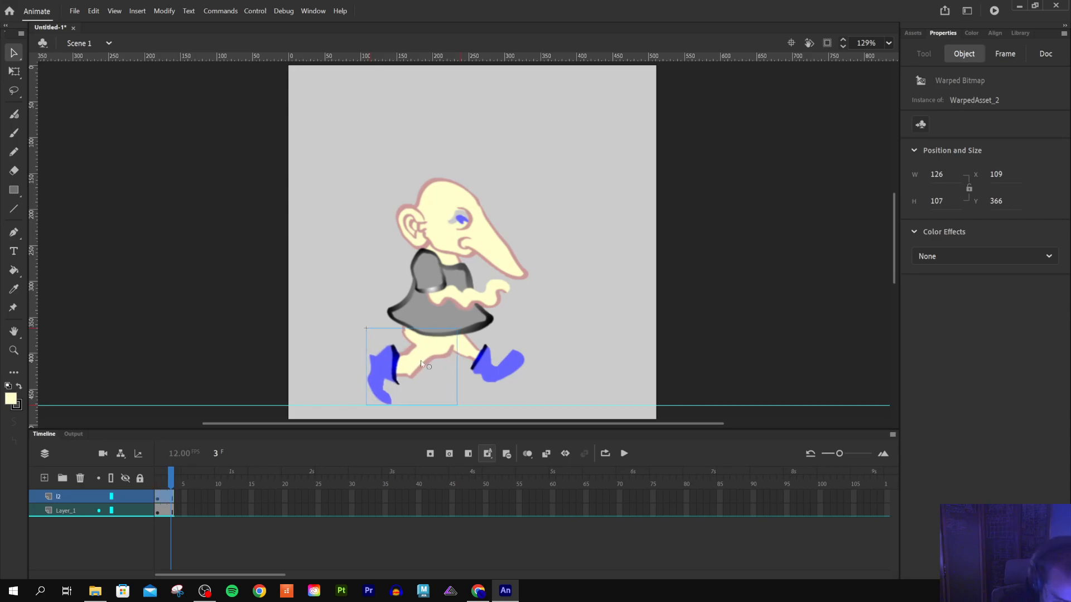
{"action": "key", "text": "ctrl+z"}
{"action": "key", "text": "ctrl+z"}
{"action": "key", "text": "ctrl+z"}
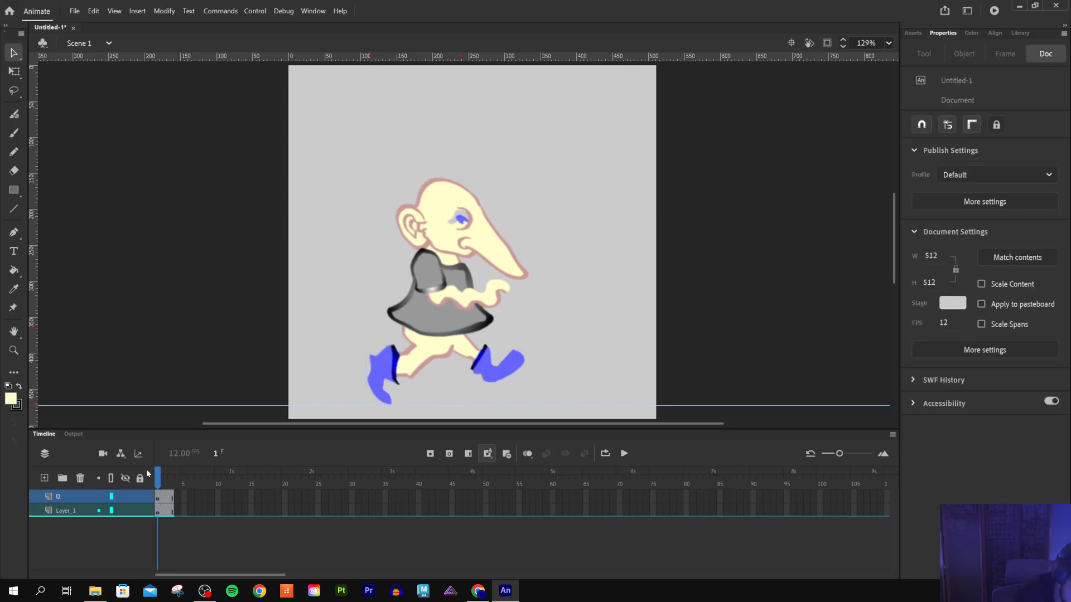
Shift the rear leg slightly forward in frame 1 to an X position of about 111, and go to frame 3
{"action": "left_click_drag", "start_coordinate": [418, 361], "coordinate": [418, 362]}
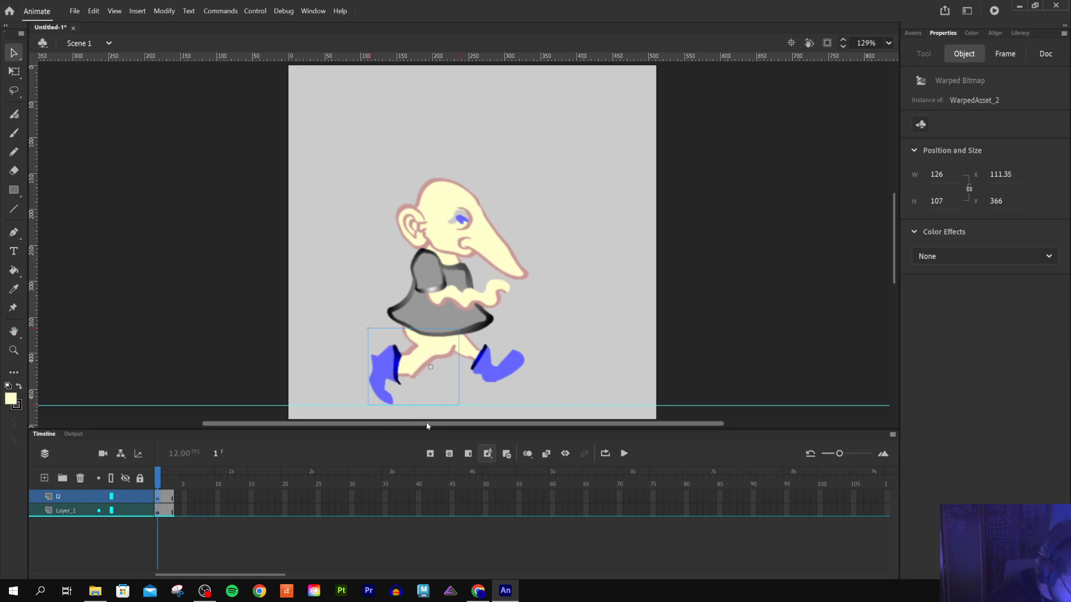
{"action": "left_click", "coordinate": [161, 478]}
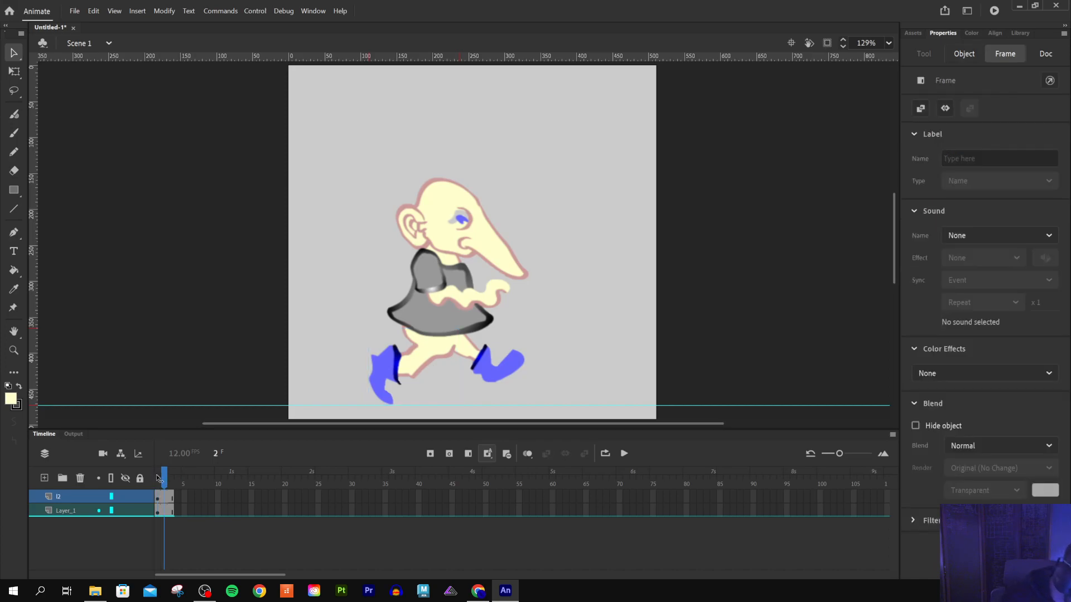
{"action": "key", "text": "period"}
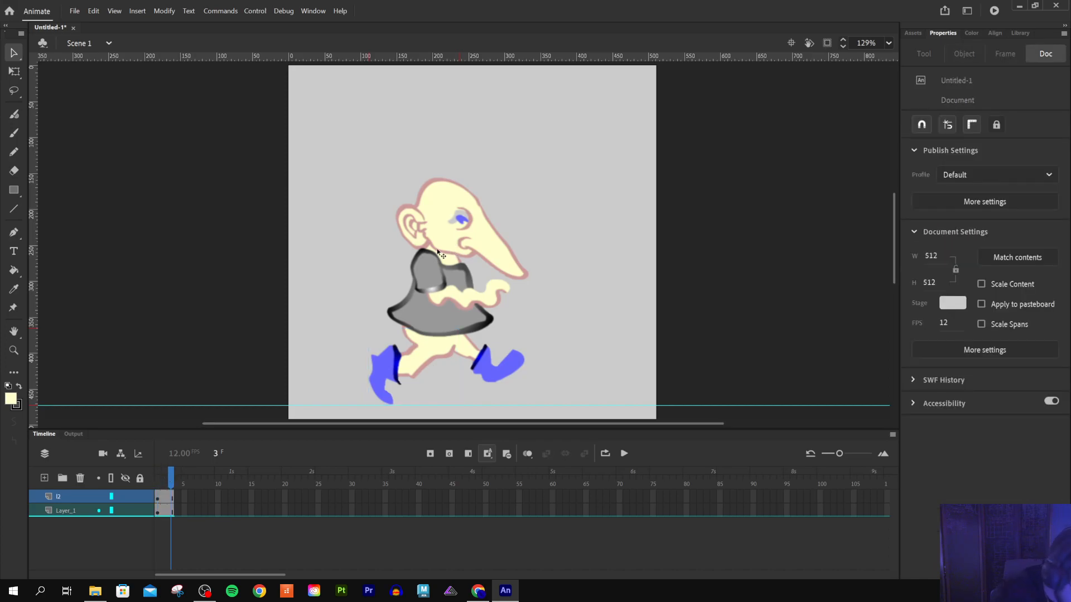
Lower the main body on Layer_1 in frame 3 to a Y position of about 167
{"action": "left_click", "coordinate": [72, 512]}
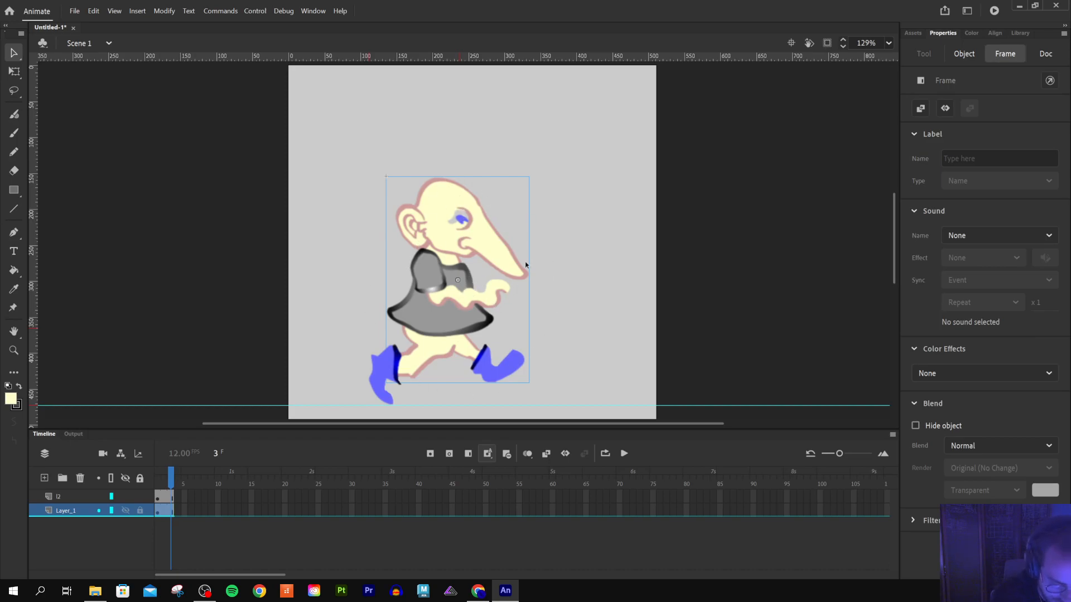
{"action": "key", "text": "Return"}
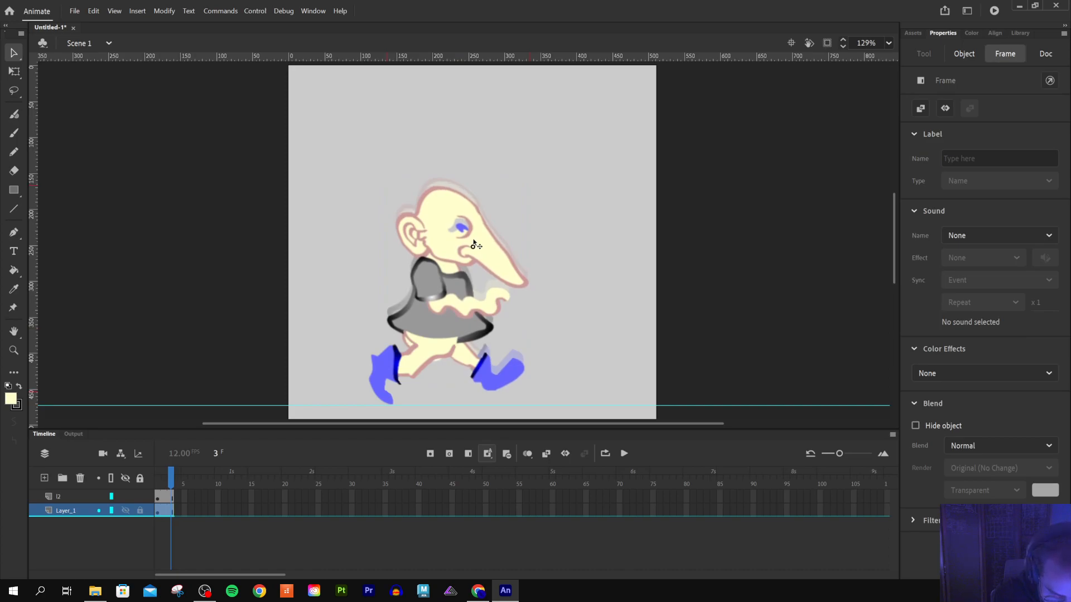
{"action": "left_click", "coordinate": [475, 249]}
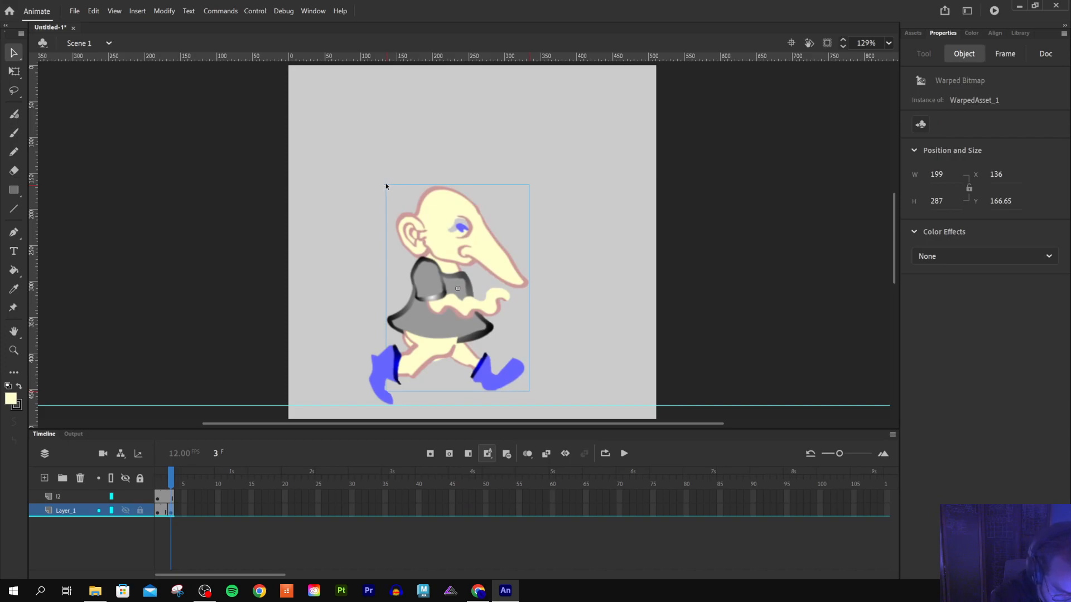
{"action": "left_click", "coordinate": [390, 183]}
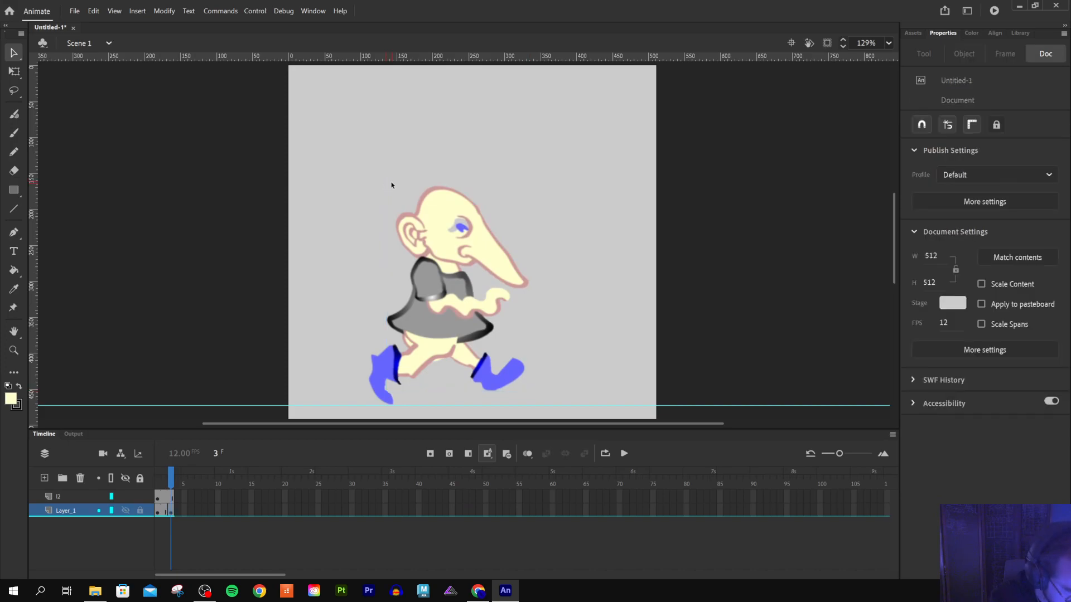
Rotate the main body slightly clockwise with Free Transform in frame 3 so the character leans forward
{"action": "left_click", "coordinate": [14, 72]}
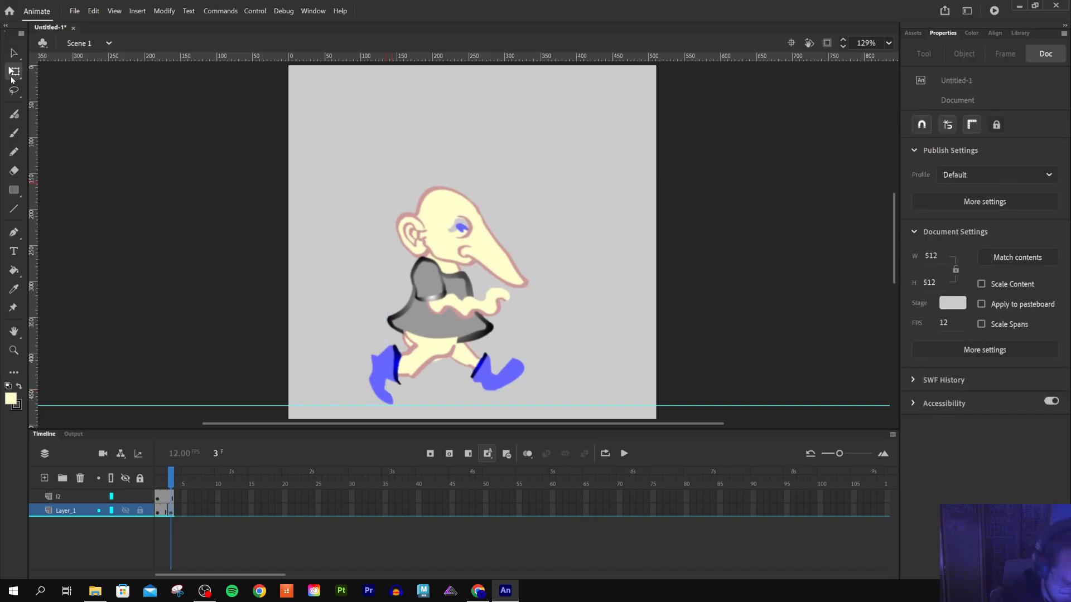
{"action": "left_click", "coordinate": [451, 225]}
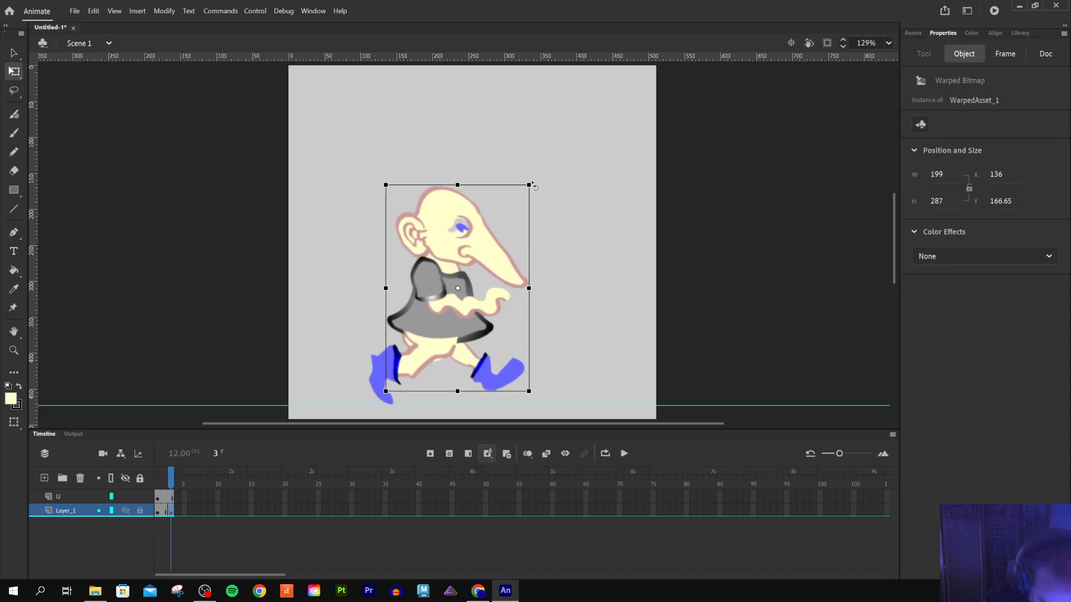
{"action": "left_click_drag", "start_coordinate": [533, 183], "coordinate": [533, 182]}
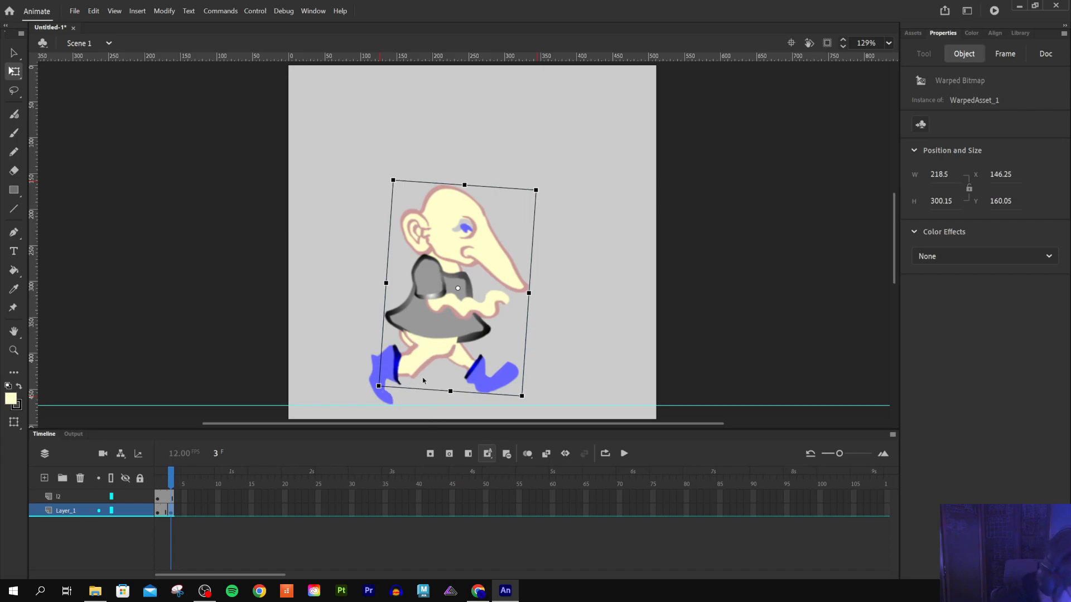
Turn on onion skinning, rotate the rear leg slightly clockwise in frame 3, and move it down and back under the skirt
{"action": "mouse_move", "coordinate": [123, 498]}
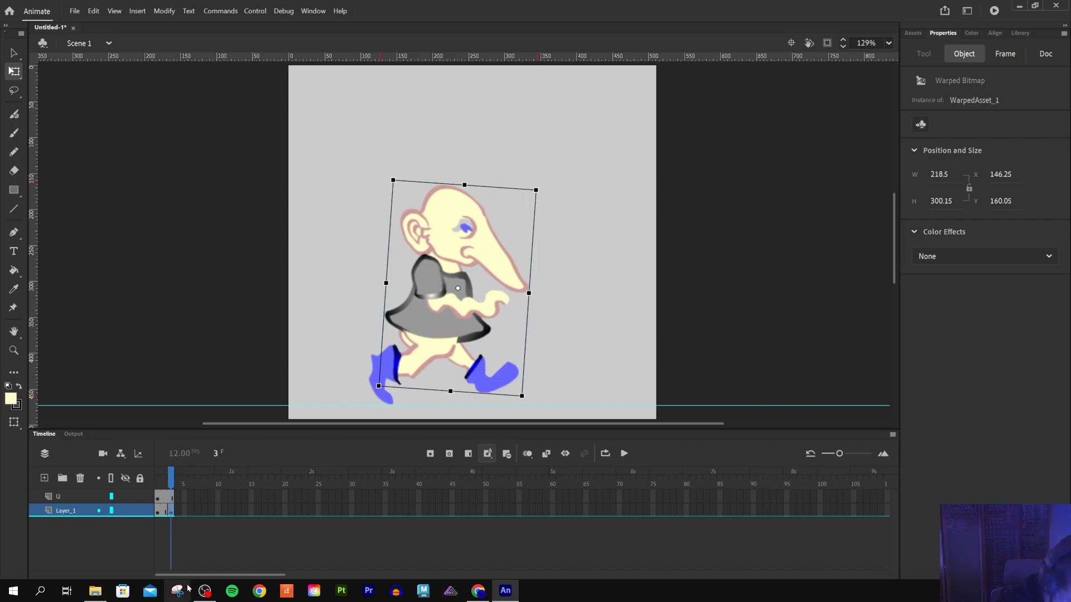
{"action": "left_click", "coordinate": [527, 455]}
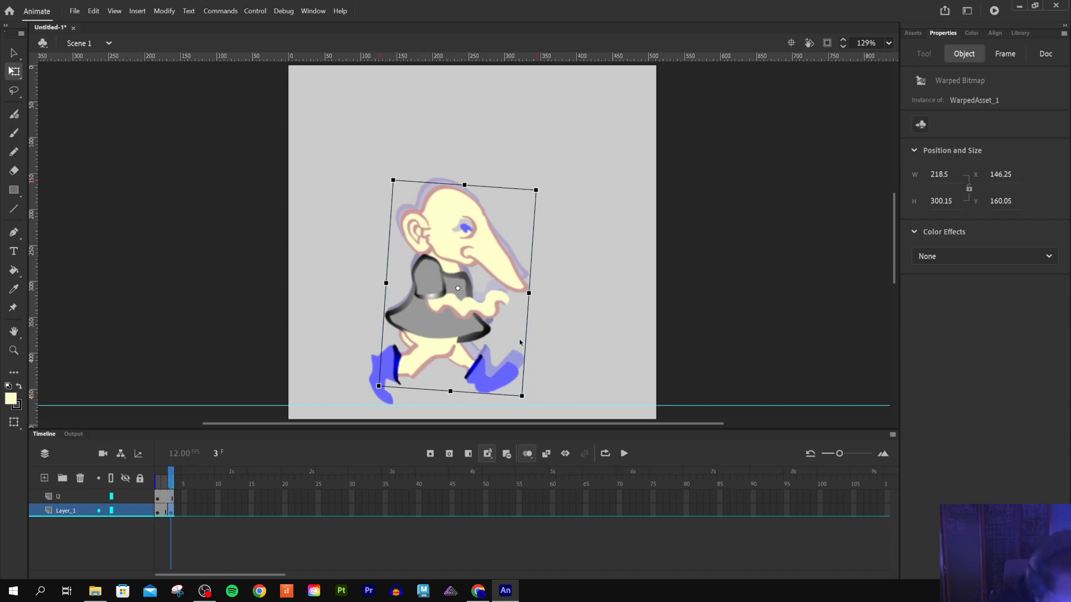
{"action": "left_click", "coordinate": [85, 496]}
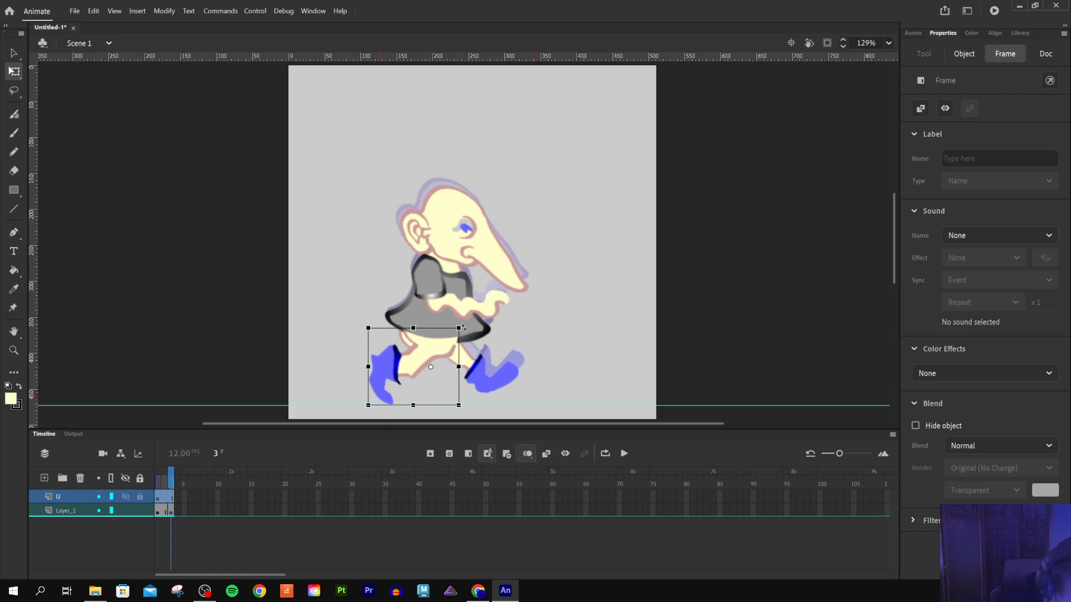
{"action": "left_click_drag", "start_coordinate": [462, 328], "coordinate": [464, 331]}
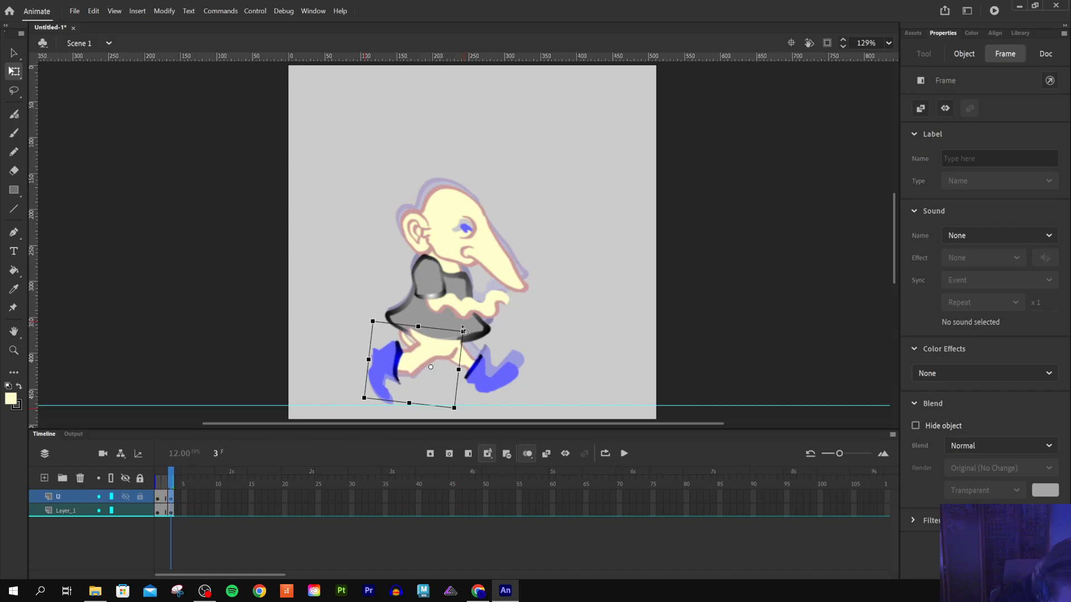
{"action": "left_click_drag", "start_coordinate": [464, 331], "coordinate": [464, 332]}
{"action": "left_click_drag", "start_coordinate": [427, 362], "coordinate": [418, 368]}
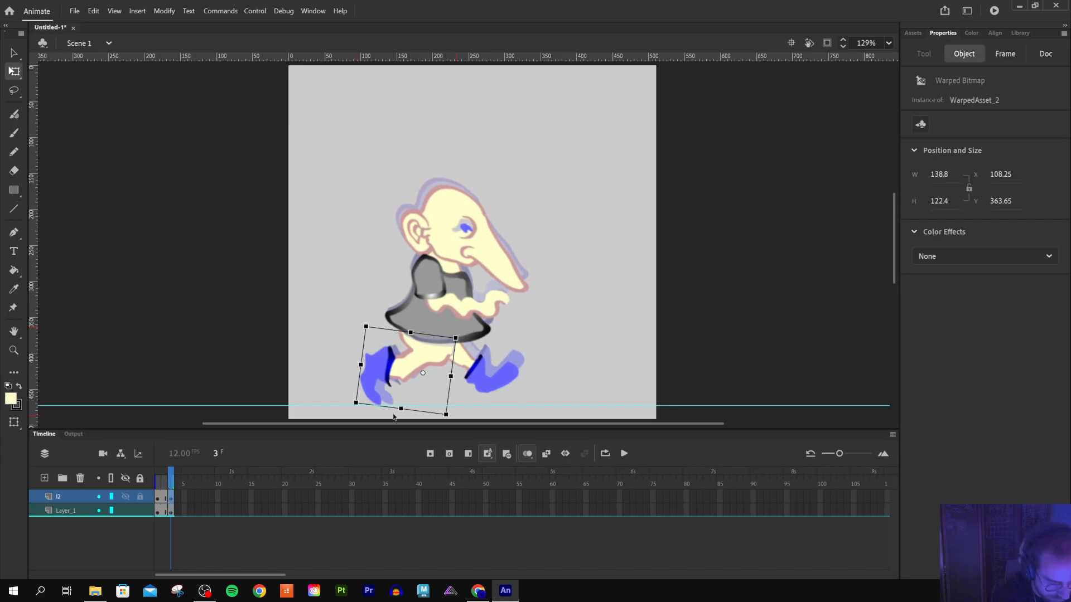
Add a hard Asset Warp bone to the front boot on Layer_1, from the heel joint to the toe
{"action": "left_click", "coordinate": [71, 512]}
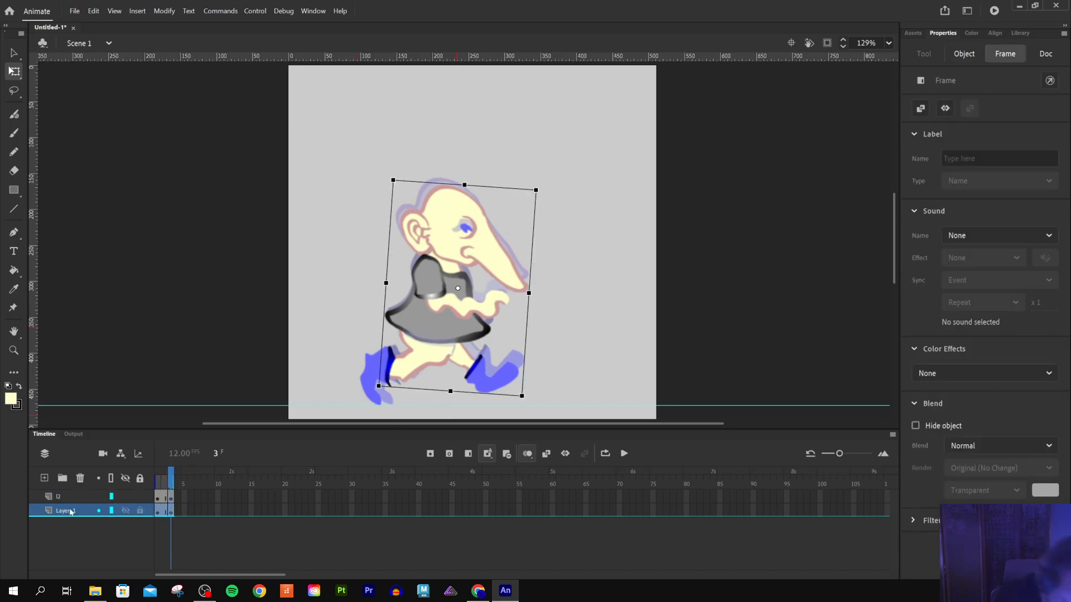
{"action": "left_click", "coordinate": [13, 309]}
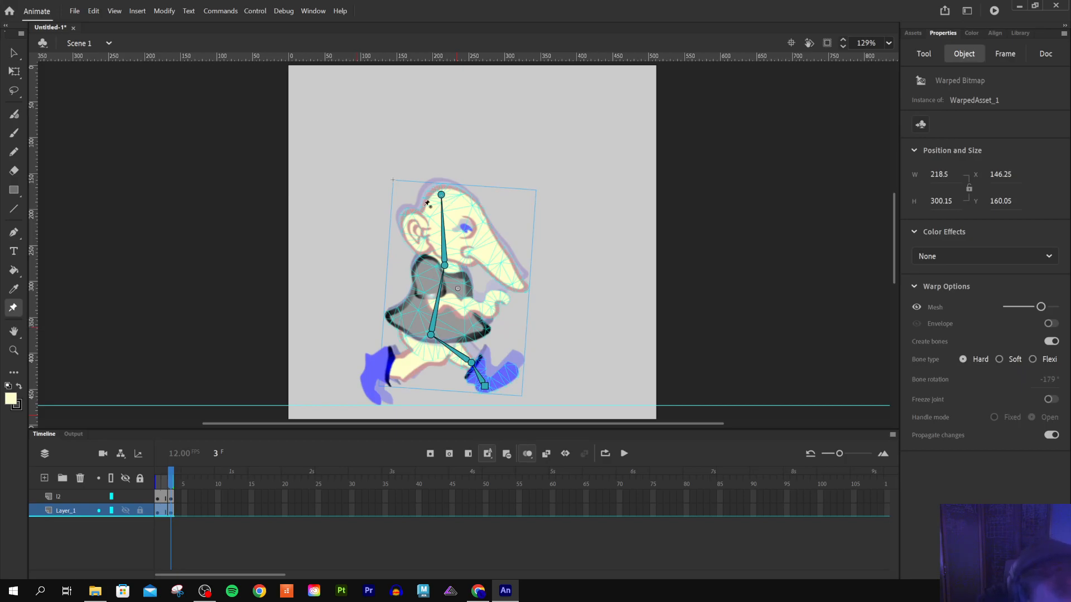
{"action": "left_click", "coordinate": [528, 454]}
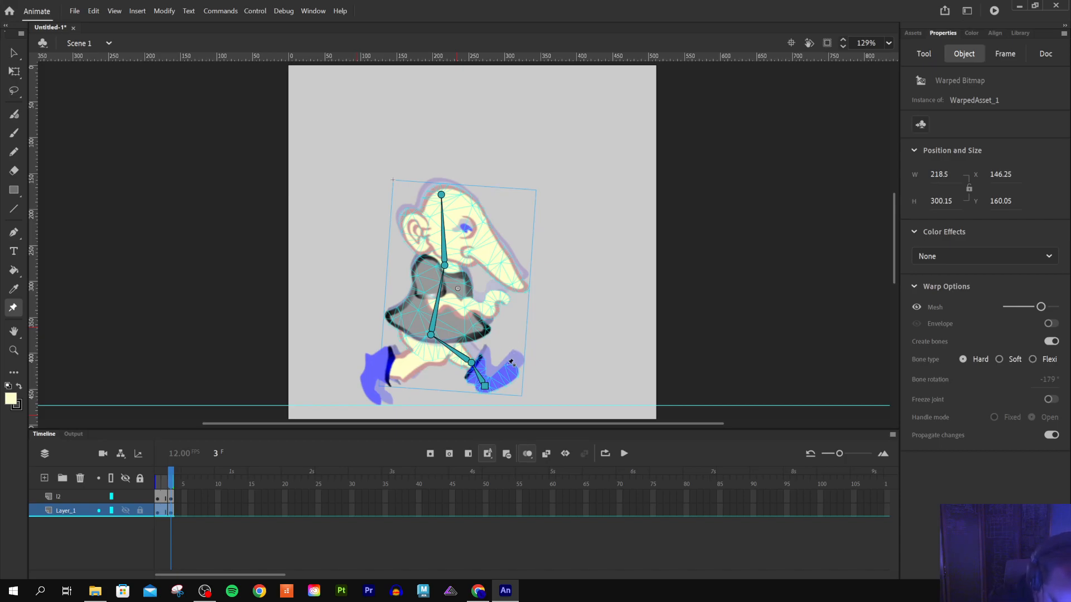
{"action": "left_click", "coordinate": [525, 456]}
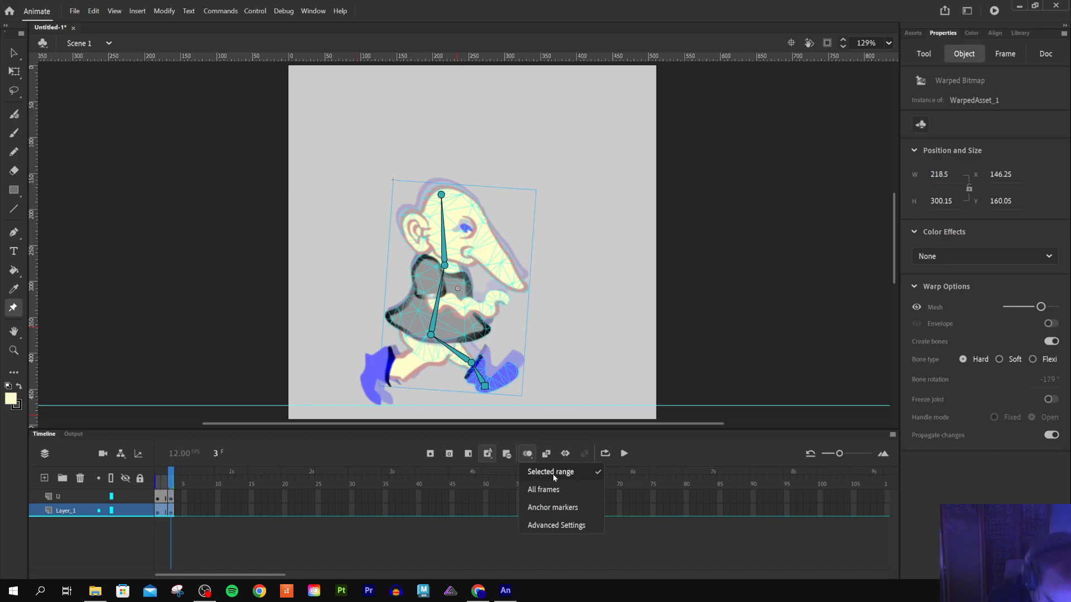
{"action": "left_click", "coordinate": [693, 444]}
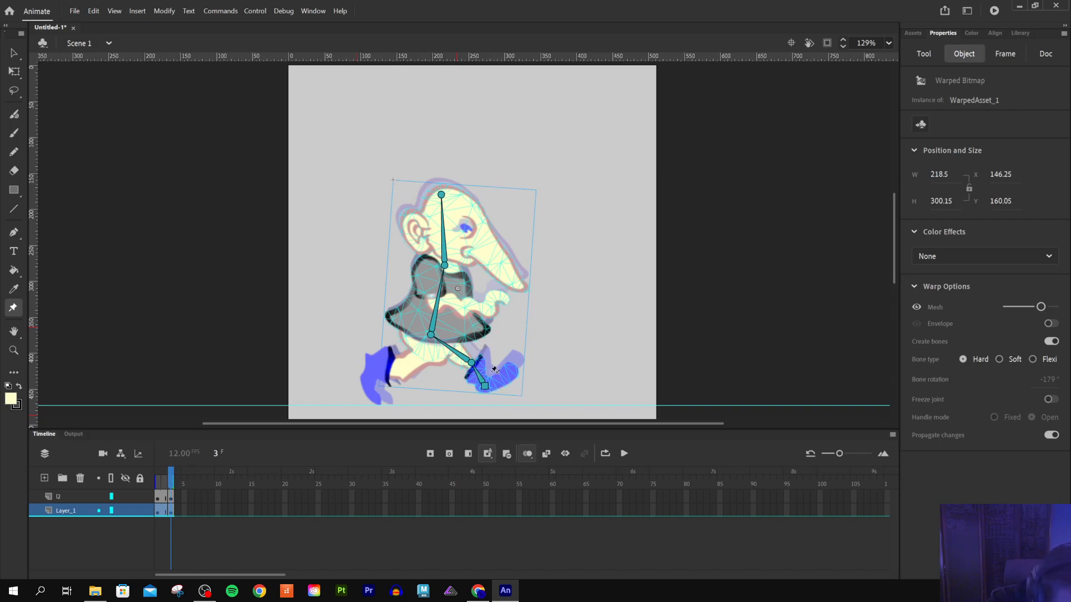
{"action": "left_click", "coordinate": [484, 386]}
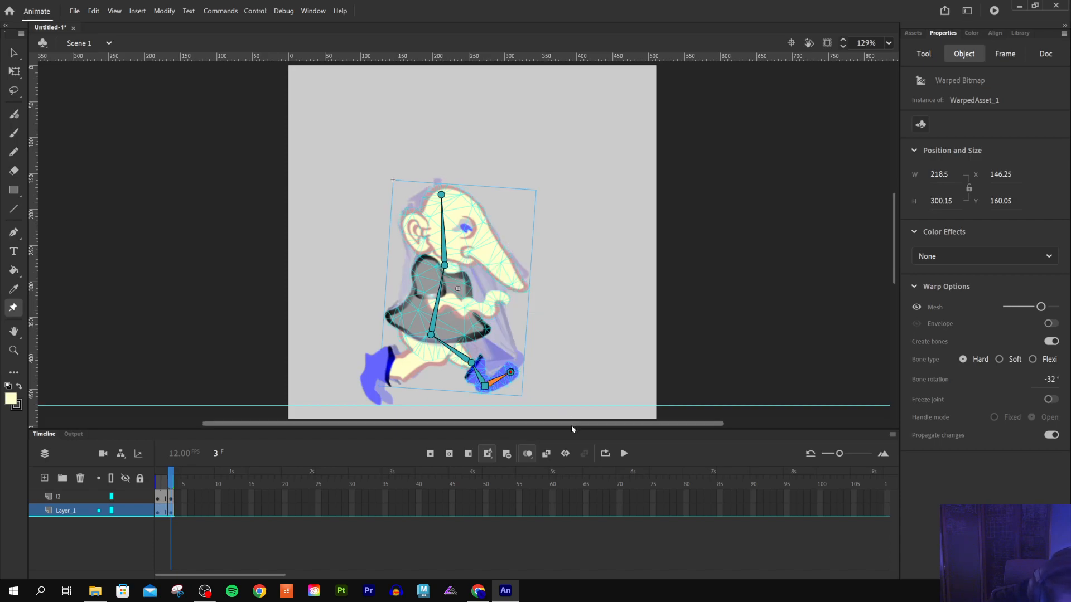
{"action": "left_click_drag", "start_coordinate": [485, 386], "coordinate": [511, 372]}
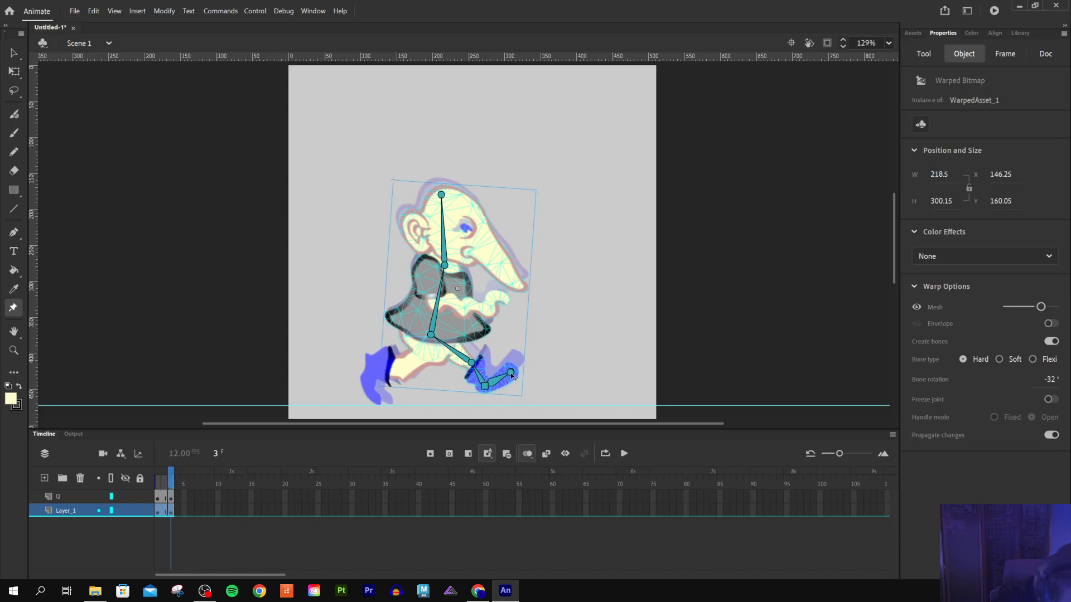
Lower the toe of the front boot by rotating its bone to about -28°, and refresh the onion skin
{"action": "left_click_drag", "start_coordinate": [511, 373], "coordinate": [512, 377]}
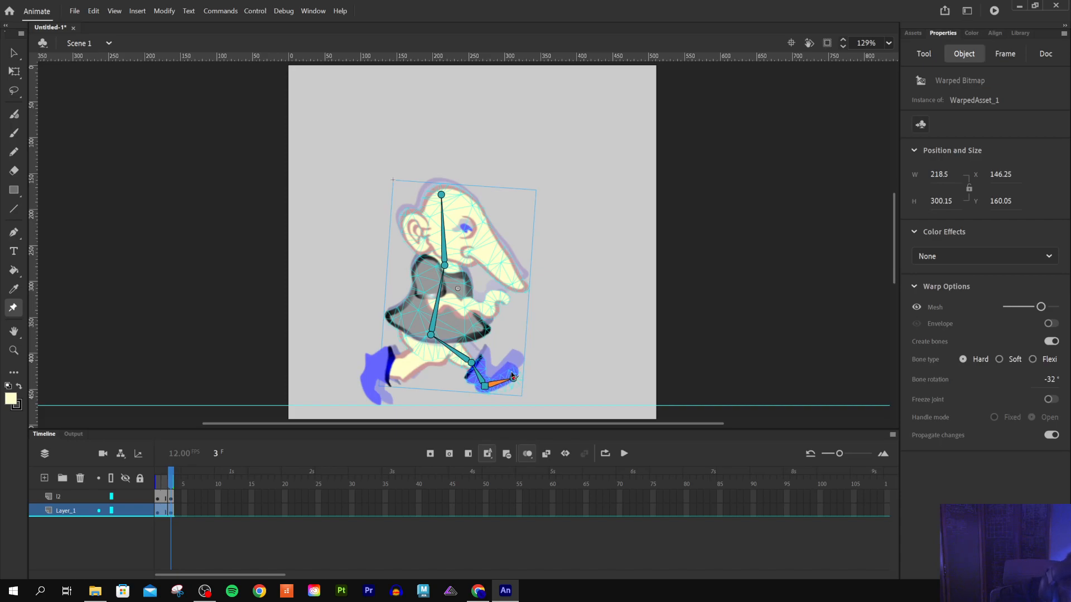
{"action": "left_click_drag", "start_coordinate": [513, 376], "coordinate": [514, 380]}
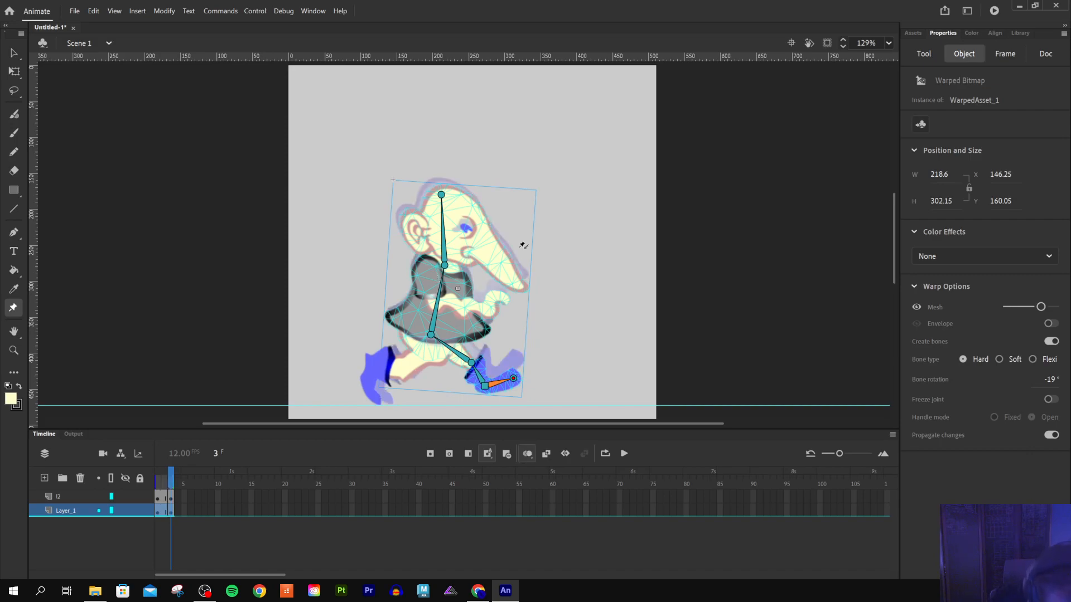
{"action": "left_click_drag", "start_coordinate": [513, 379], "coordinate": [513, 375]}
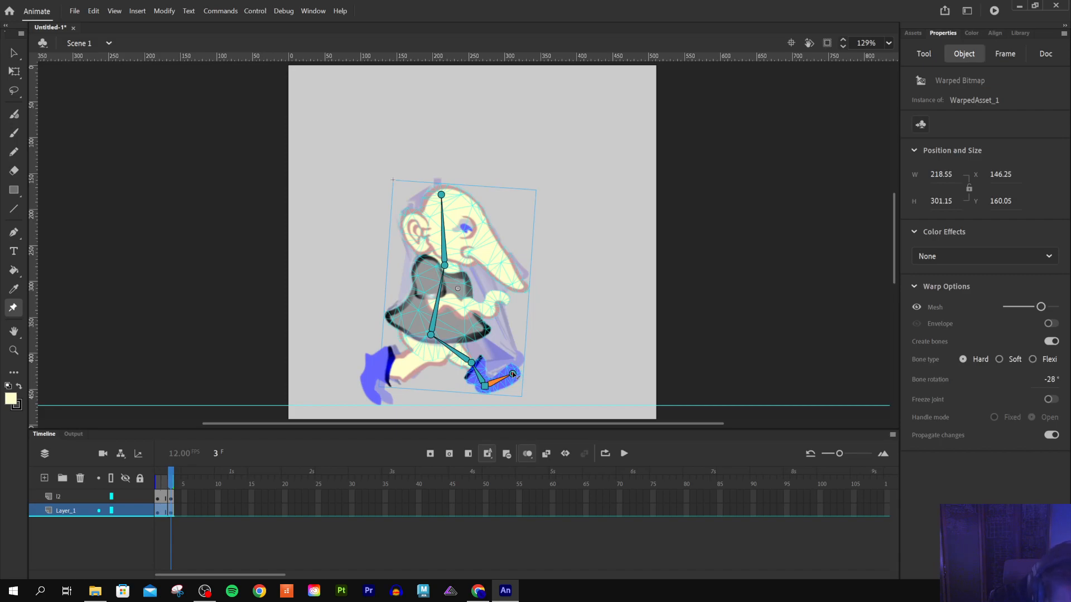
{"action": "left_click", "coordinate": [528, 454]}
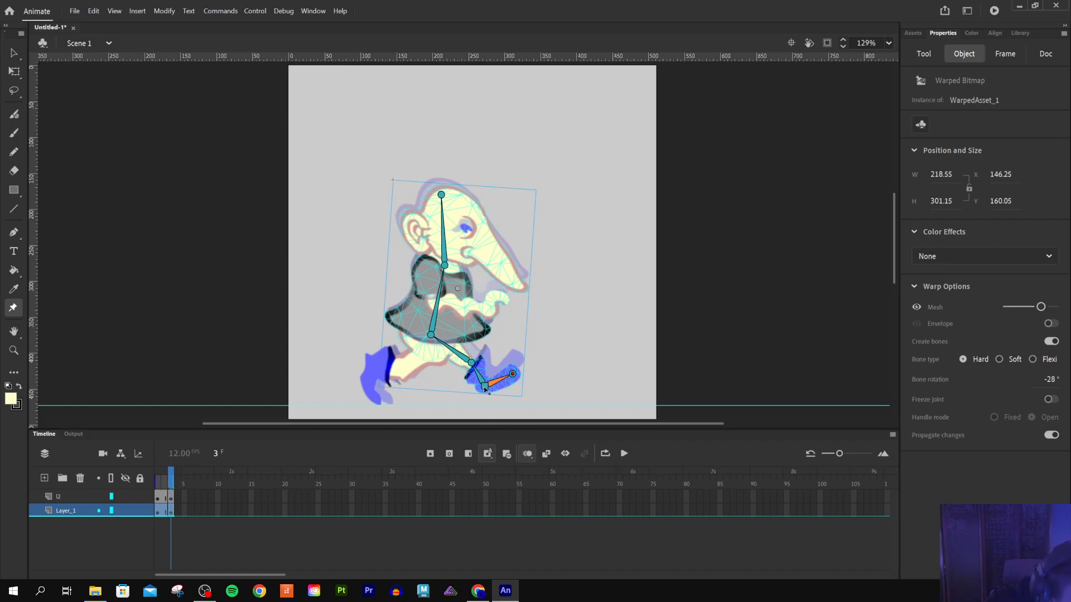
{"action": "left_click_drag", "start_coordinate": [485, 388], "coordinate": [484, 392]}
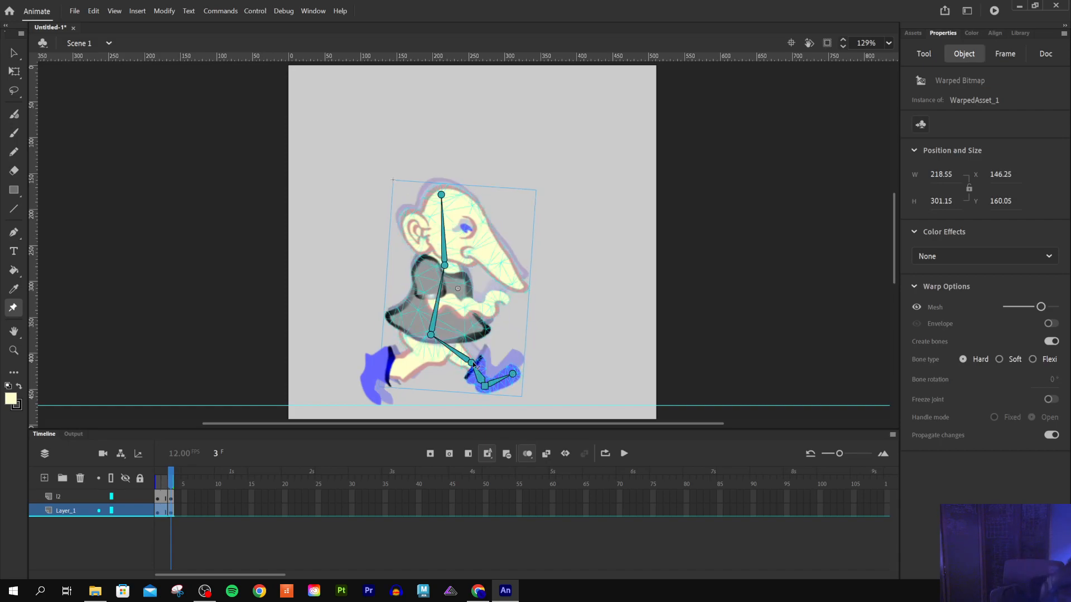
{"action": "left_click_drag", "start_coordinate": [473, 365], "coordinate": [475, 362]}
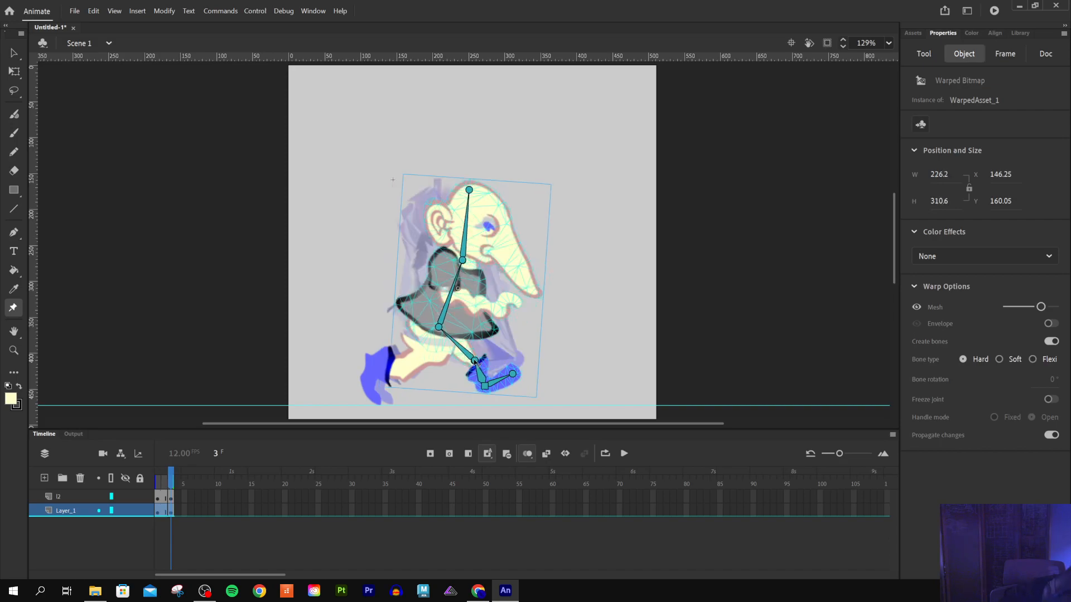
{"action": "key", "text": "ctrl+z"}
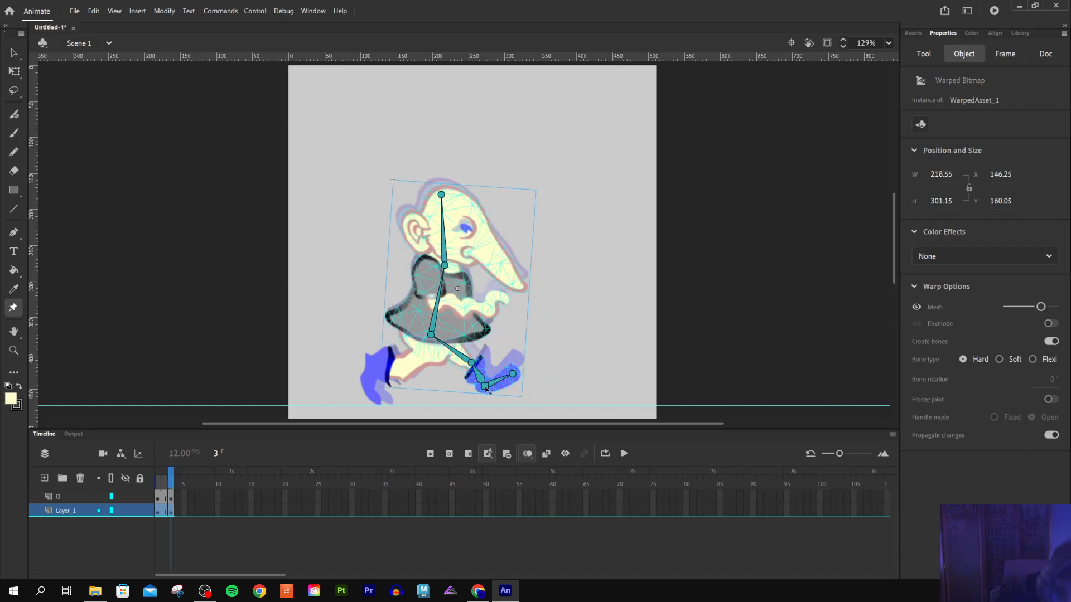
Edit the main body's rig, moving the root joint from the front heel to the neck and the toe joint to the top of the head
{"action": "right_click", "coordinate": [484, 388]}
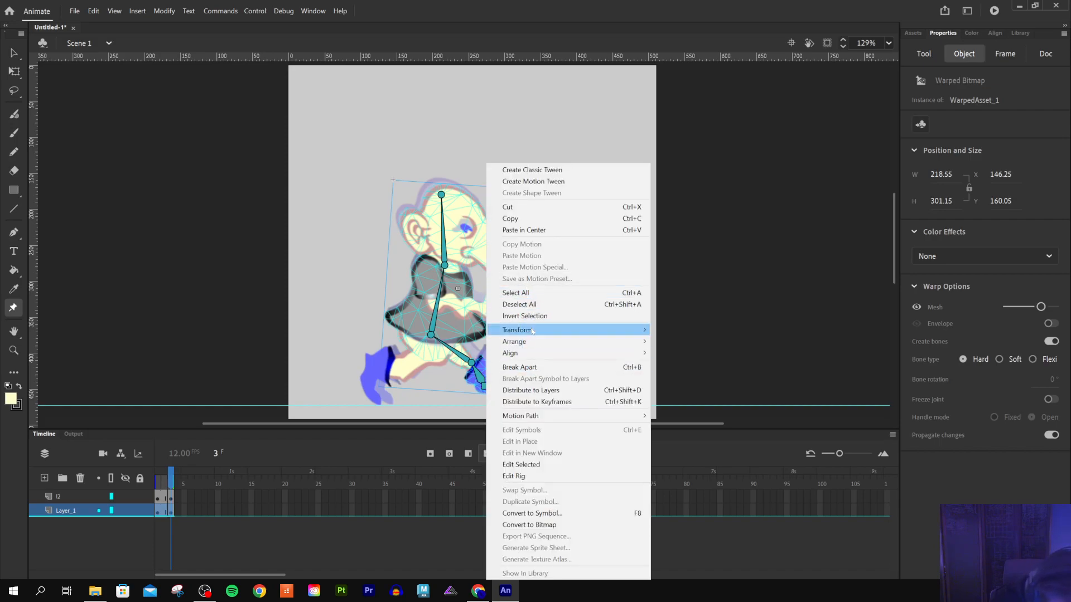
{"action": "mouse_move", "coordinate": [531, 334]}
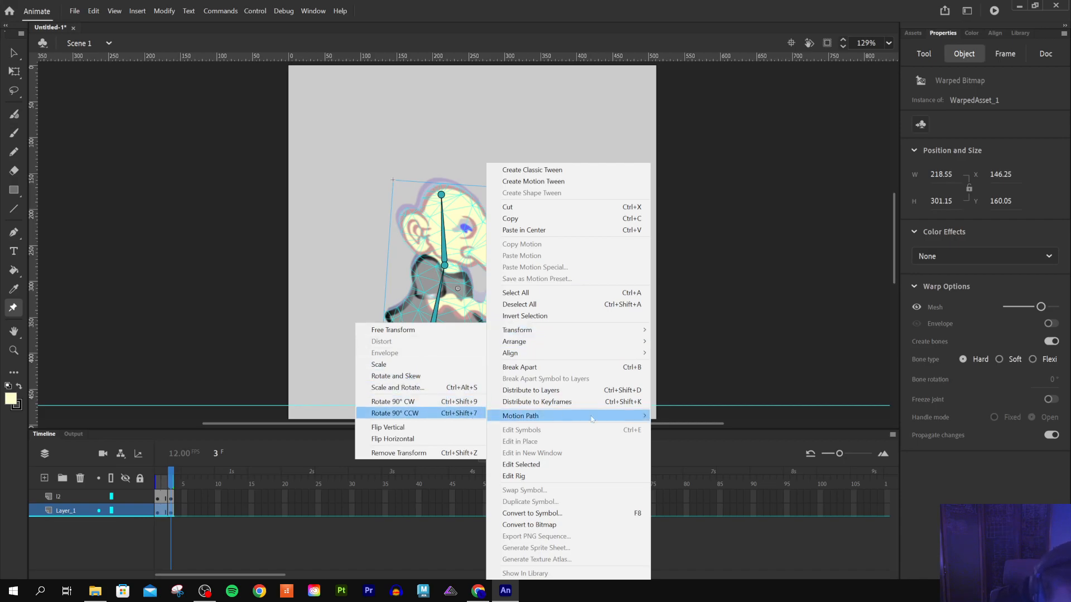
{"action": "mouse_move", "coordinate": [592, 419]}
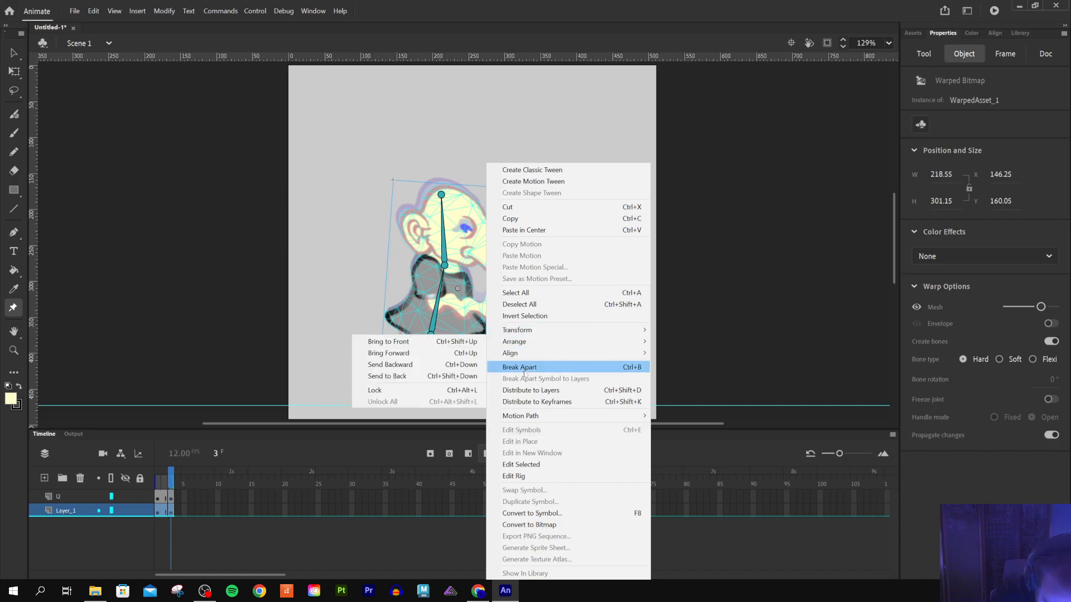
{"action": "left_click", "coordinate": [533, 477]}
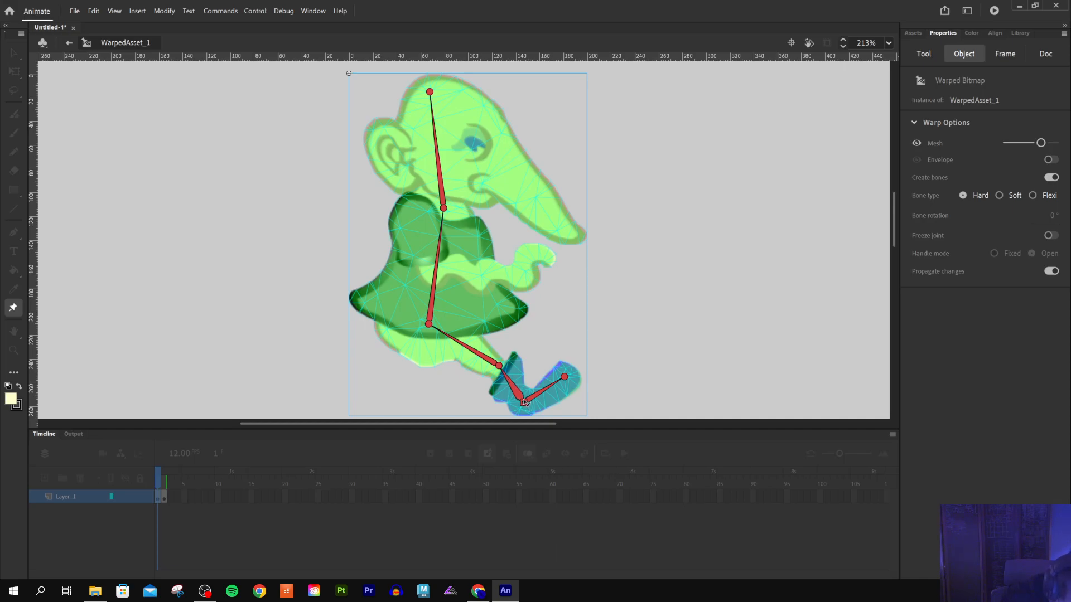
{"action": "left_click_drag", "start_coordinate": [523, 401], "coordinate": [516, 392]}
{"action": "left_click_drag", "start_coordinate": [515, 391], "coordinate": [525, 404]}
{"action": "left_click_drag", "start_coordinate": [525, 403], "coordinate": [524, 403]}
{"action": "left_click", "coordinate": [524, 403]}
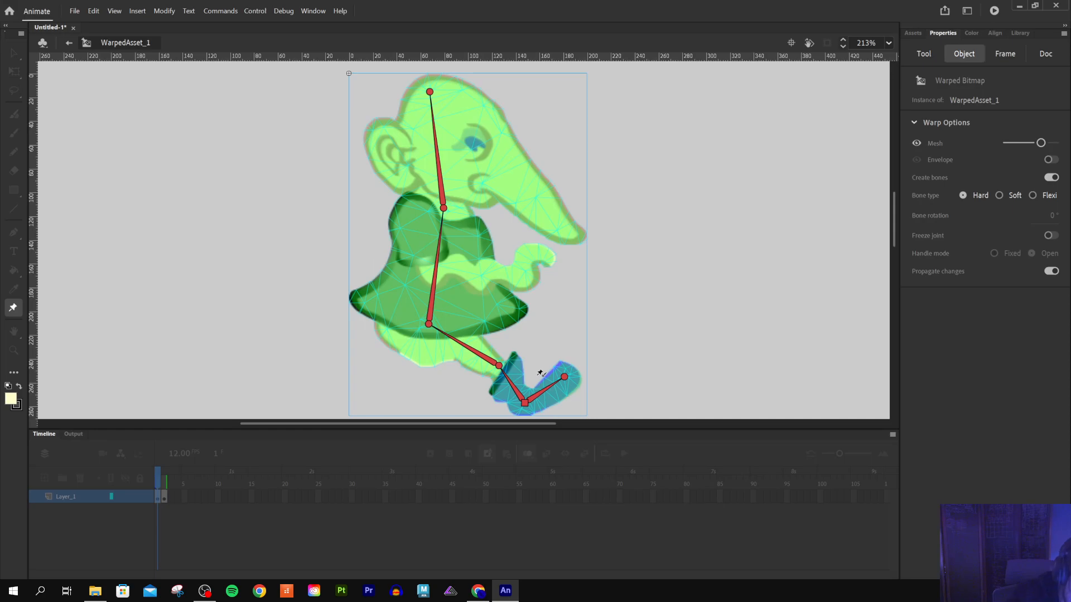
{"action": "left_click_drag", "start_coordinate": [525, 402], "coordinate": [470, 276]}
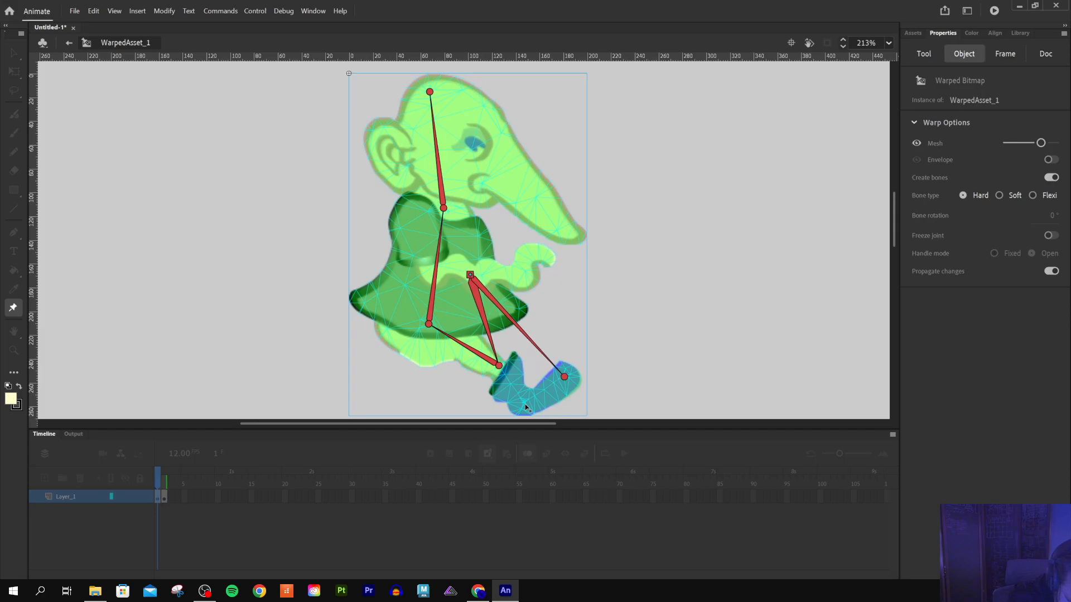
{"action": "left_click_drag", "start_coordinate": [471, 274], "coordinate": [453, 210]}
{"action": "left_click_drag", "start_coordinate": [564, 376], "coordinate": [446, 92]}
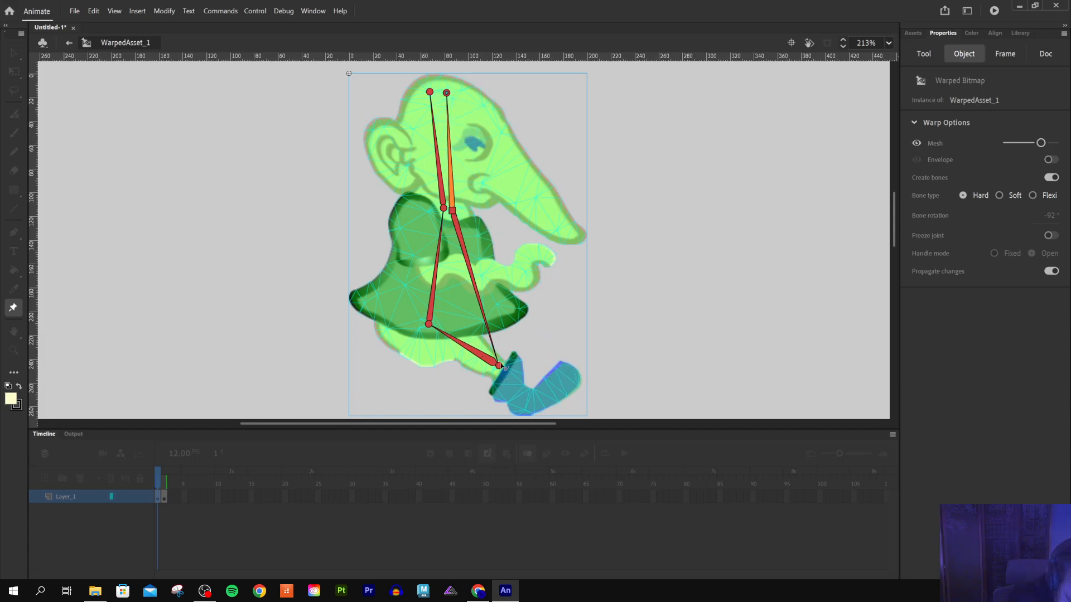
Move the old hip and neck joints to the front heel and toe, then align the root at the neck and the next joint at the hip
{"action": "left_click_drag", "start_coordinate": [428, 324], "coordinate": [526, 403]}
{"action": "left_click_drag", "start_coordinate": [443, 208], "coordinate": [568, 377]}
{"action": "left_click_drag", "start_coordinate": [446, 93], "coordinate": [429, 154]}
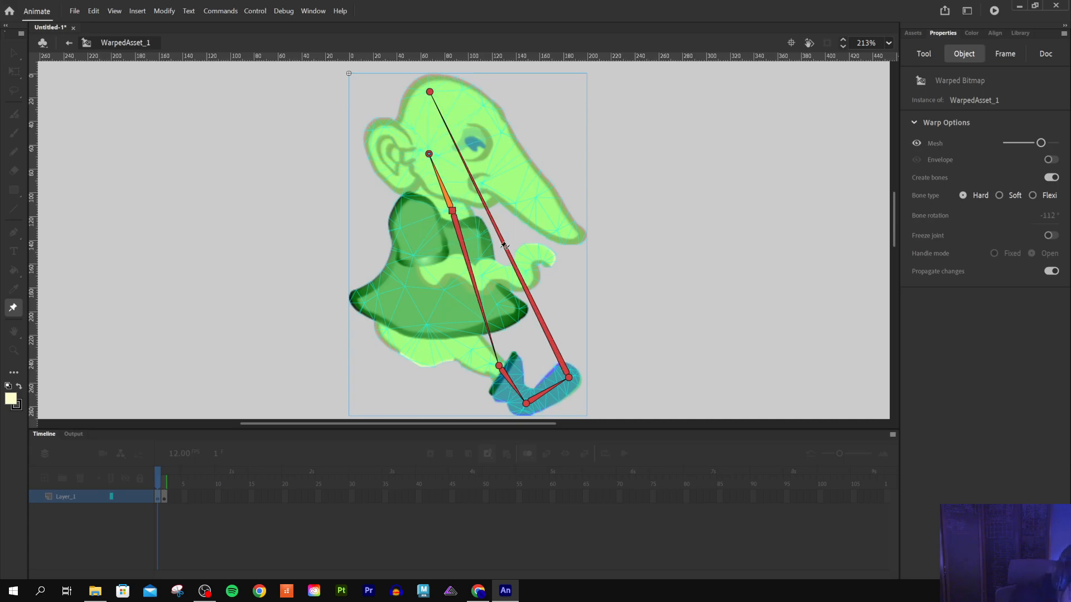
{"action": "left_click_drag", "start_coordinate": [452, 212], "coordinate": [432, 308]}
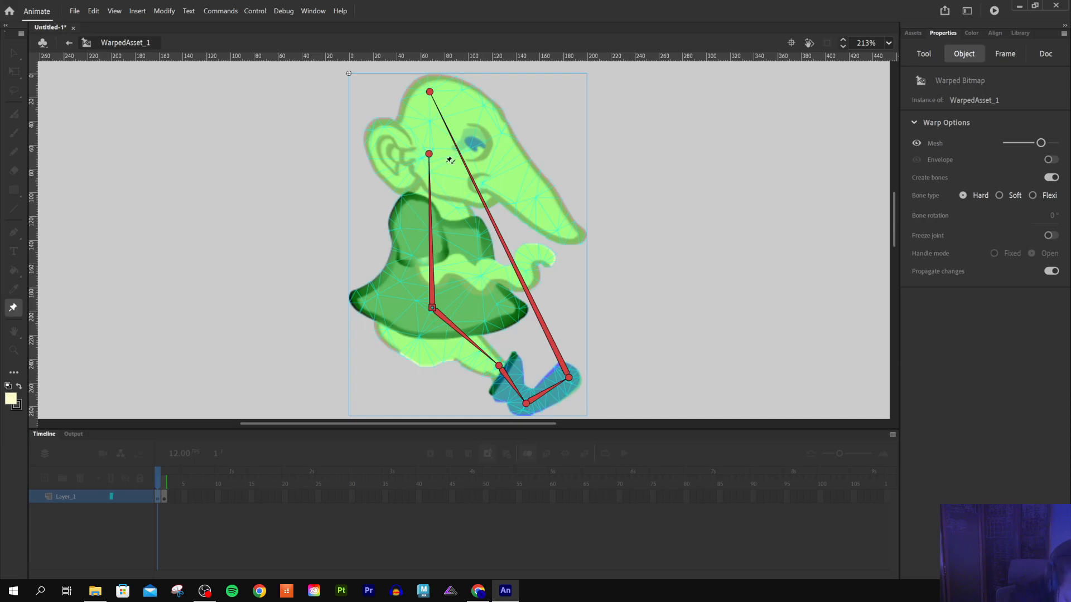
{"action": "left_click_drag", "start_coordinate": [496, 369], "coordinate": [501, 370]}
{"action": "left_click_drag", "start_coordinate": [432, 309], "coordinate": [435, 310]}
{"action": "left_click_drag", "start_coordinate": [435, 214], "coordinate": [438, 210]}
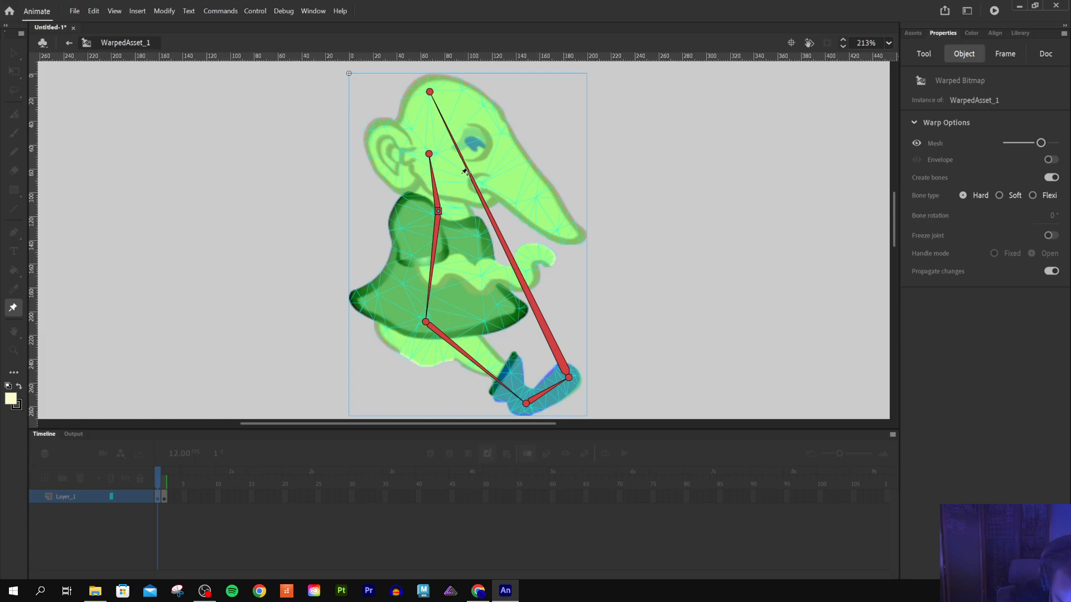
Place the knee, heel and toe joints along the front leg so the bone chain follows the leg and boot
{"action": "left_click_drag", "start_coordinate": [526, 403], "coordinate": [502, 369]}
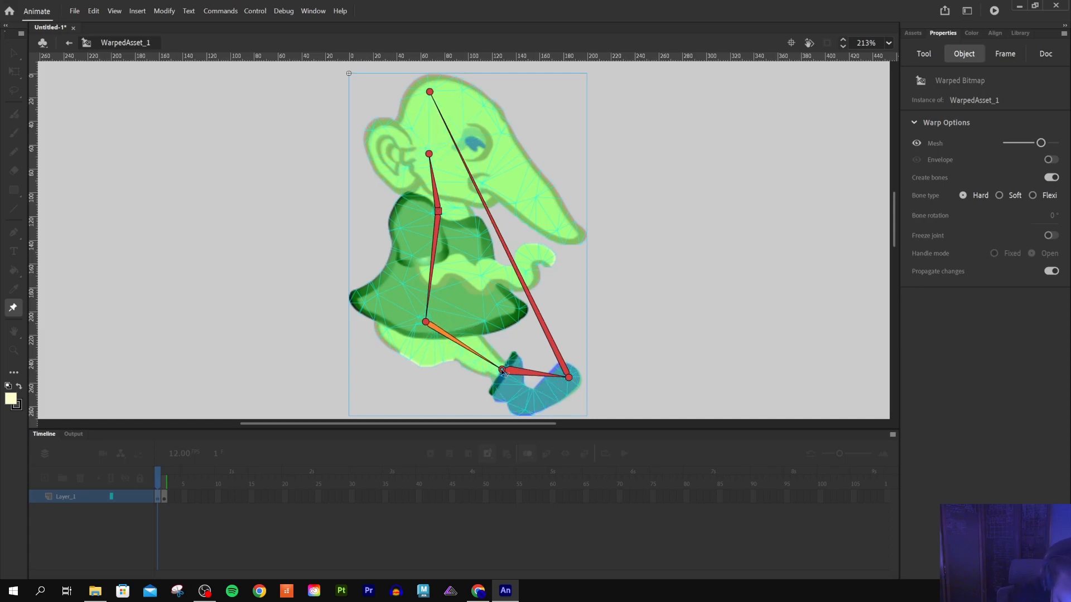
{"action": "left_click", "coordinate": [569, 378]}
{"action": "left_click_drag", "start_coordinate": [569, 378], "coordinate": [526, 405]}
{"action": "key", "text": "ctrl+z"}
{"action": "key", "text": "ctrl+z"}
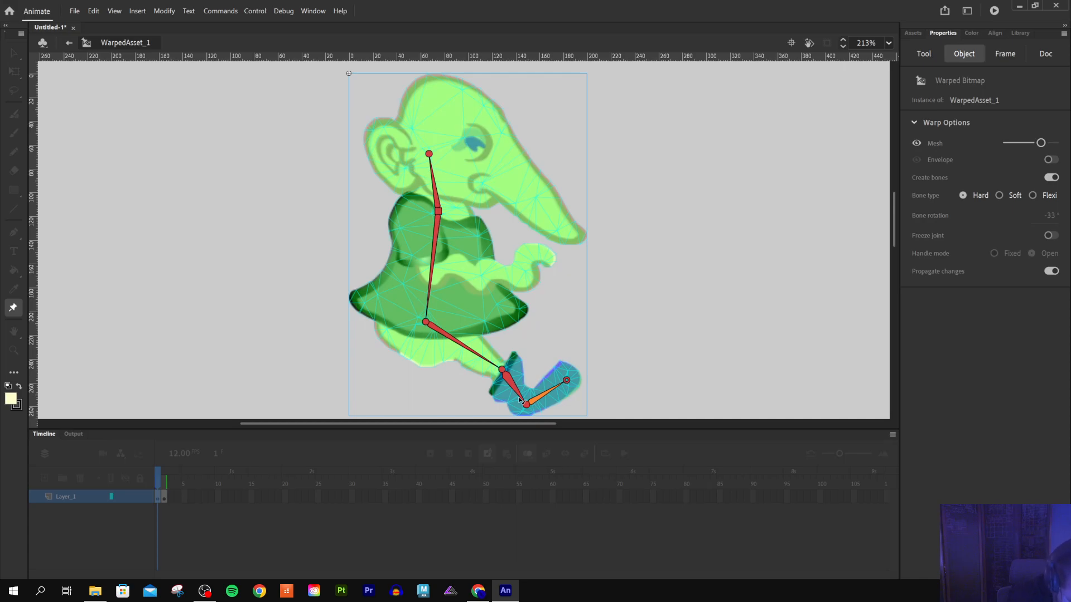
Fine-tune the neck joint, raise the head joint to the top of the head, and return to Scene 1
{"action": "left_click_drag", "start_coordinate": [438, 210], "coordinate": [441, 209]}
{"action": "left_click_drag", "start_coordinate": [429, 154], "coordinate": [433, 85]}
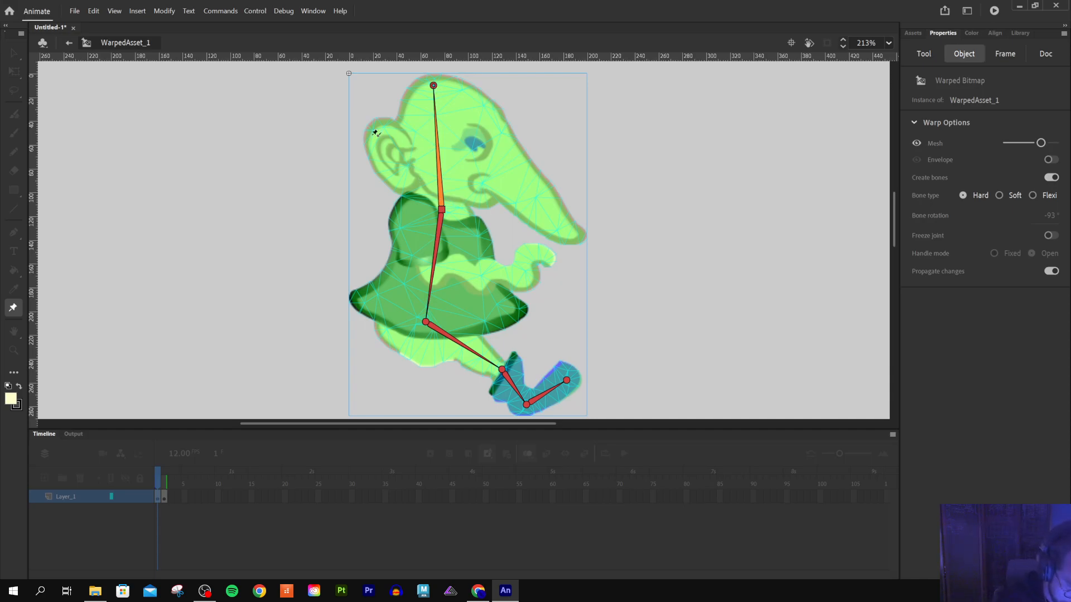
{"action": "left_click", "coordinate": [69, 43]}
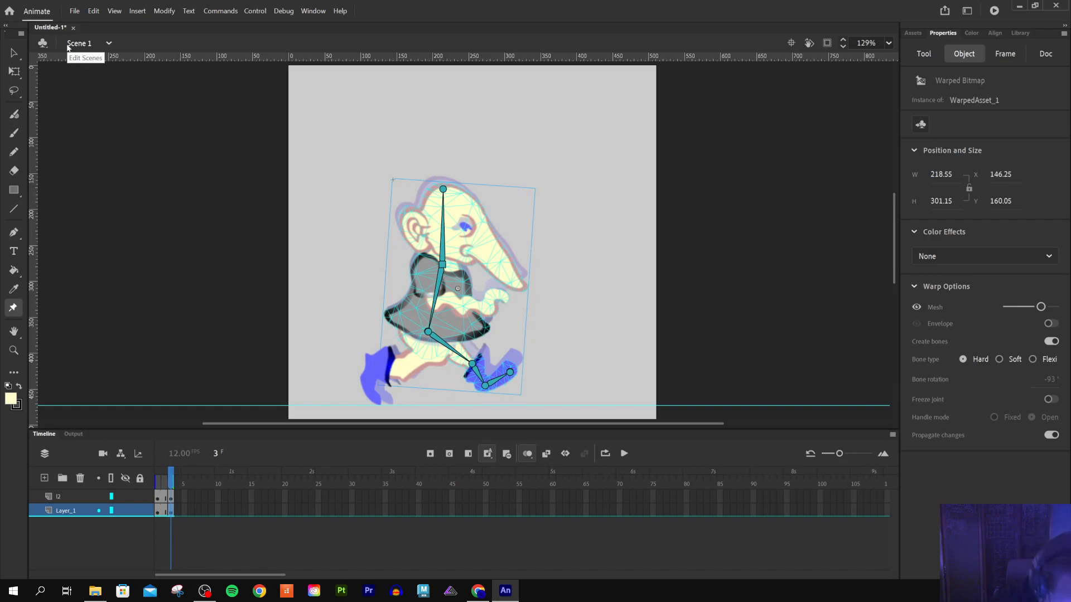
Pose the front boot in frame 3, raising the ankle slightly and rotating the toe bone to about -25°
{"action": "mouse_move", "coordinate": [511, 375]}
{"action": "left_mouse_down"}
{"action": "mouse_move", "coordinate": [514, 384]}
{"action": "mouse_move", "coordinate": [517, 377]}
{"action": "left_mouse_up"}
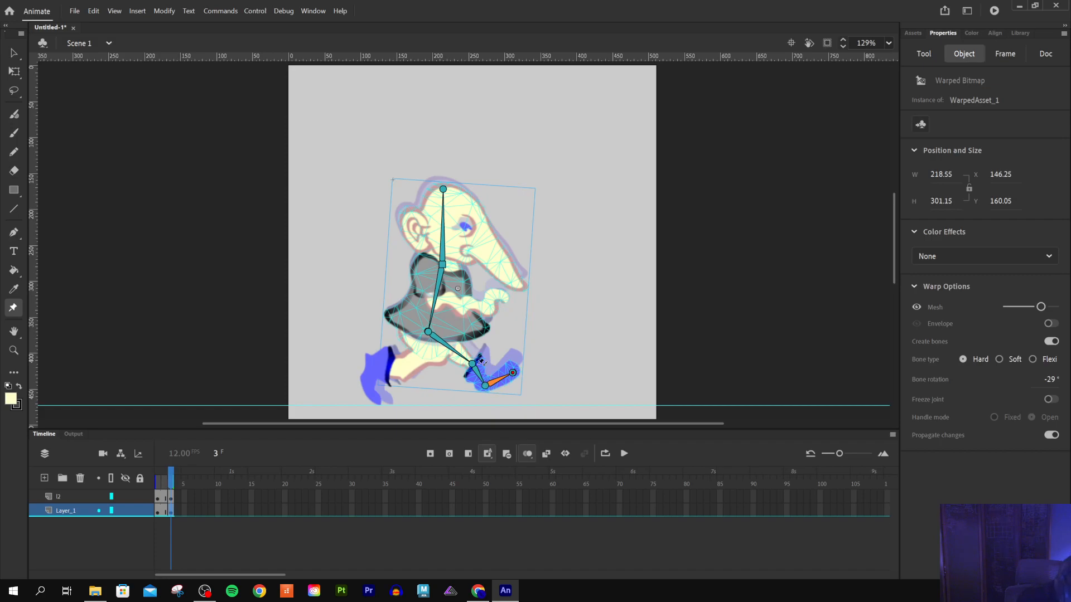
{"action": "left_click_drag", "start_coordinate": [473, 367], "coordinate": [513, 369]}
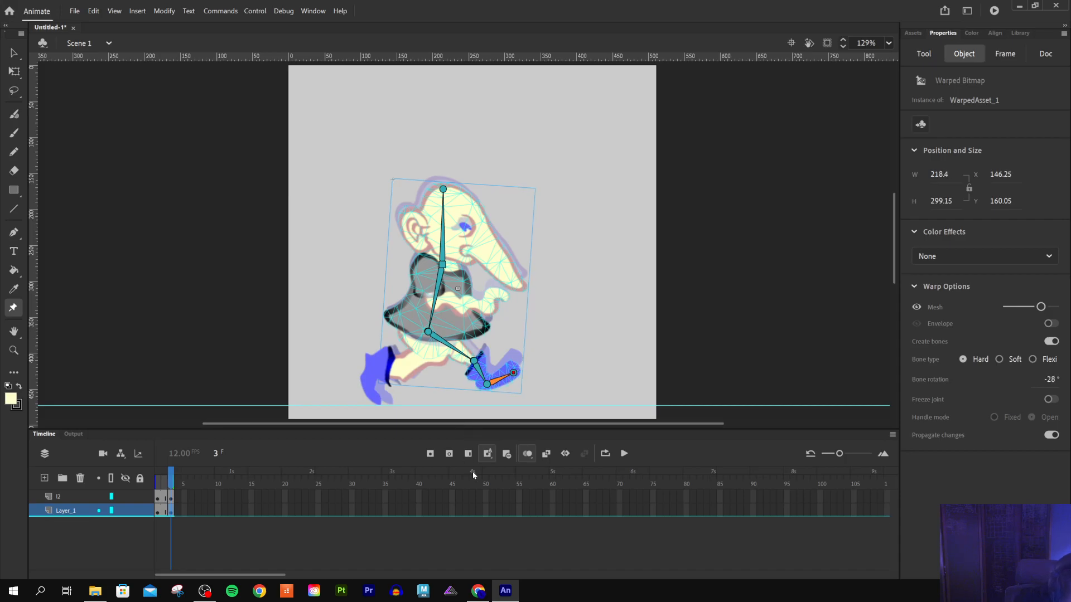
{"action": "left_click_drag", "start_coordinate": [488, 385], "coordinate": [512, 374]}
{"action": "left_click", "coordinate": [502, 382]}
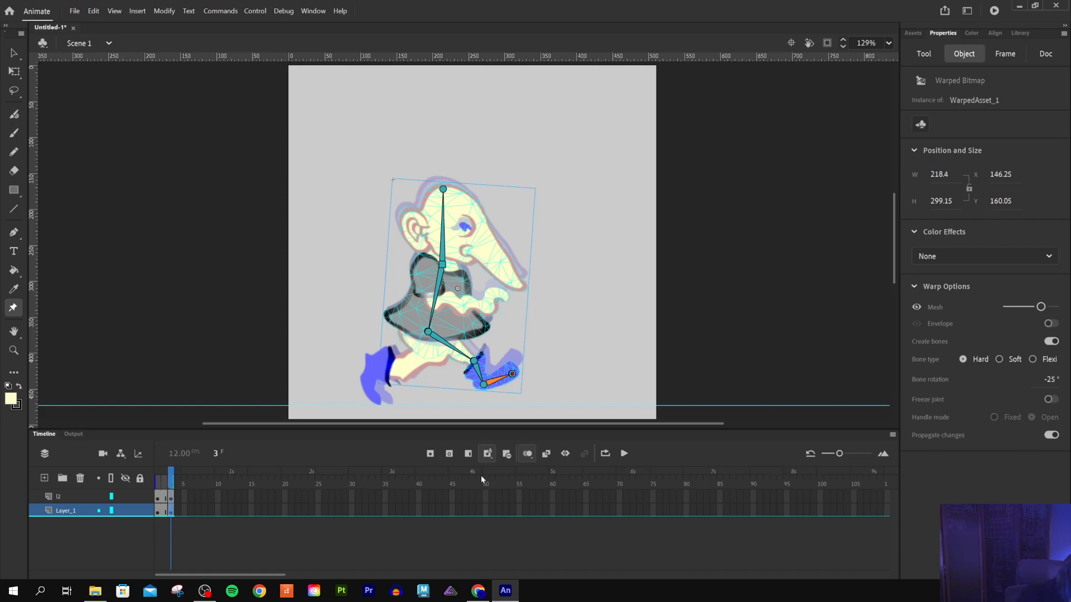
Try tilting the head forward in frame 3 by rotating its bone to about -91°
{"action": "left_click", "coordinate": [446, 193]}
{"action": "left_click_drag", "start_coordinate": [445, 194], "coordinate": [447, 191]}
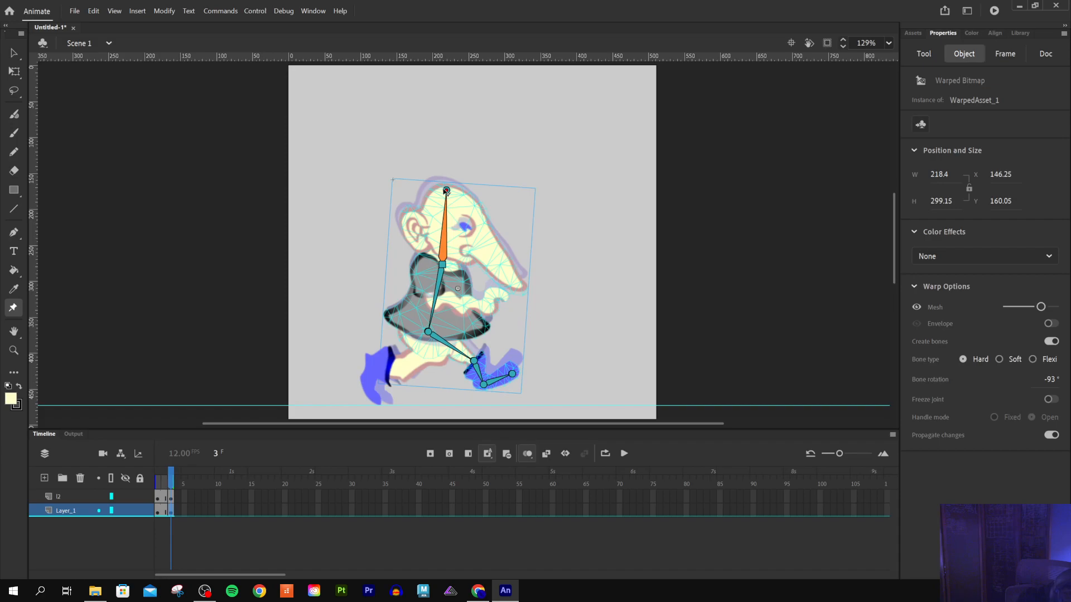
{"action": "left_click_drag", "start_coordinate": [447, 191], "coordinate": [448, 193]}
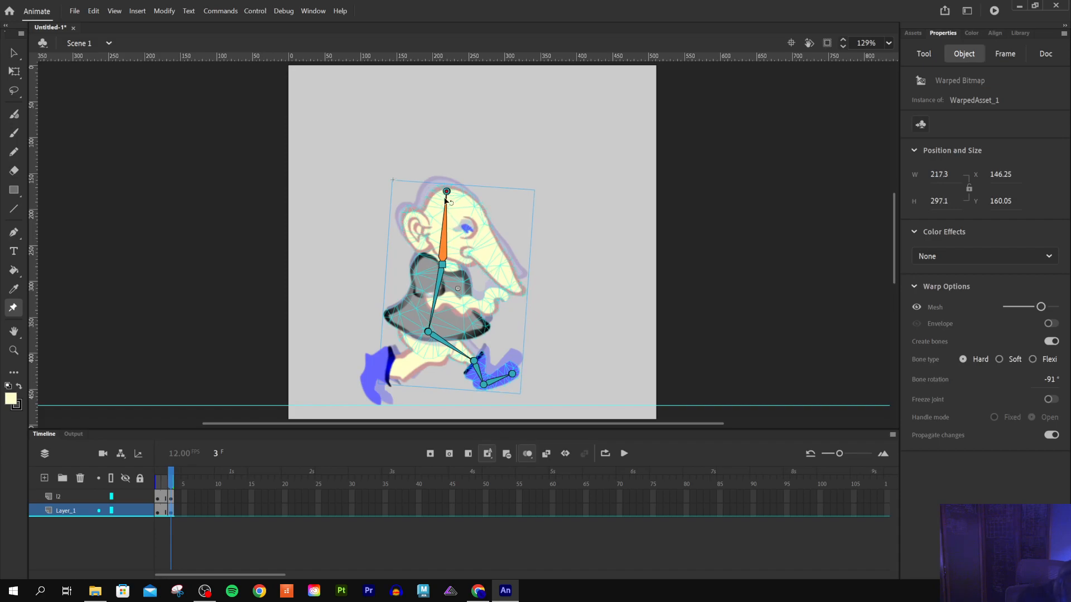
{"action": "left_click_drag", "start_coordinate": [447, 191], "coordinate": [444, 190]}
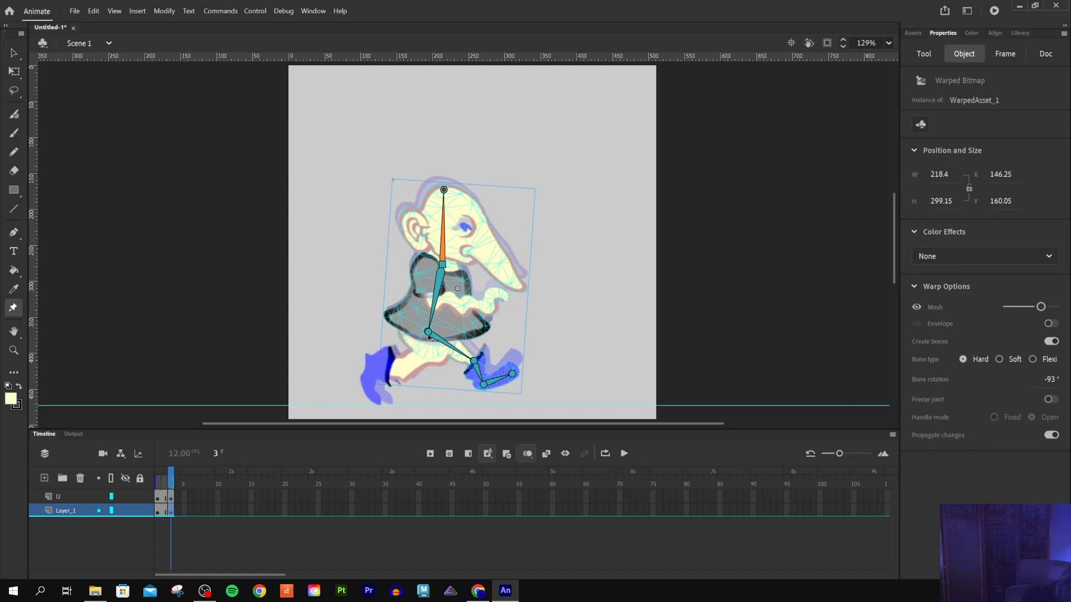
Rotate the torso bone to about 96° in frame 3 and lower the whole body slightly by its neck root joint
{"action": "left_click_drag", "start_coordinate": [429, 333], "coordinate": [430, 335]}
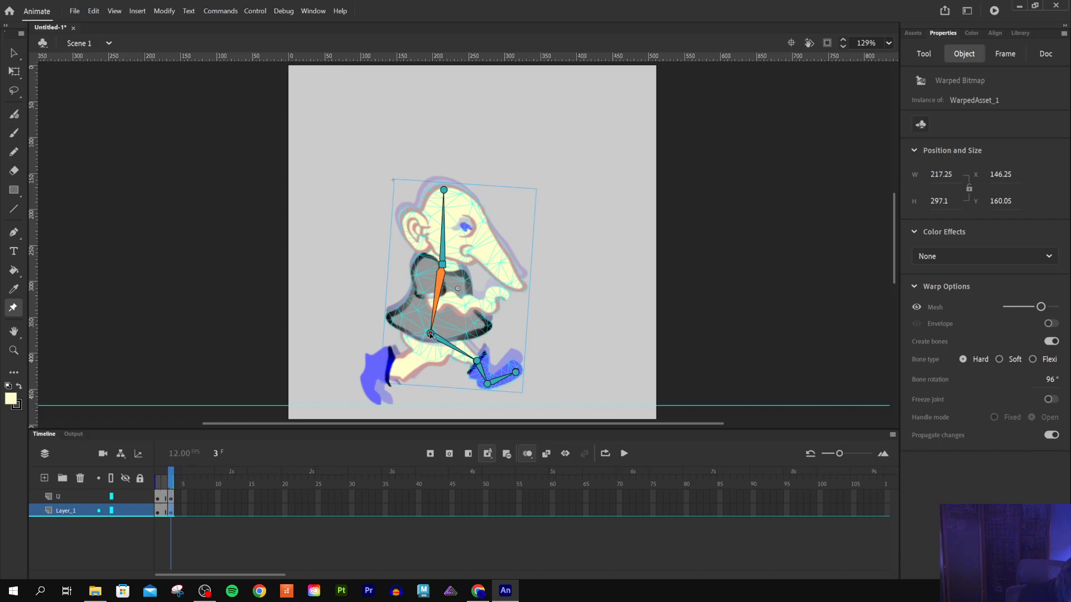
{"action": "left_click", "coordinate": [442, 268]}
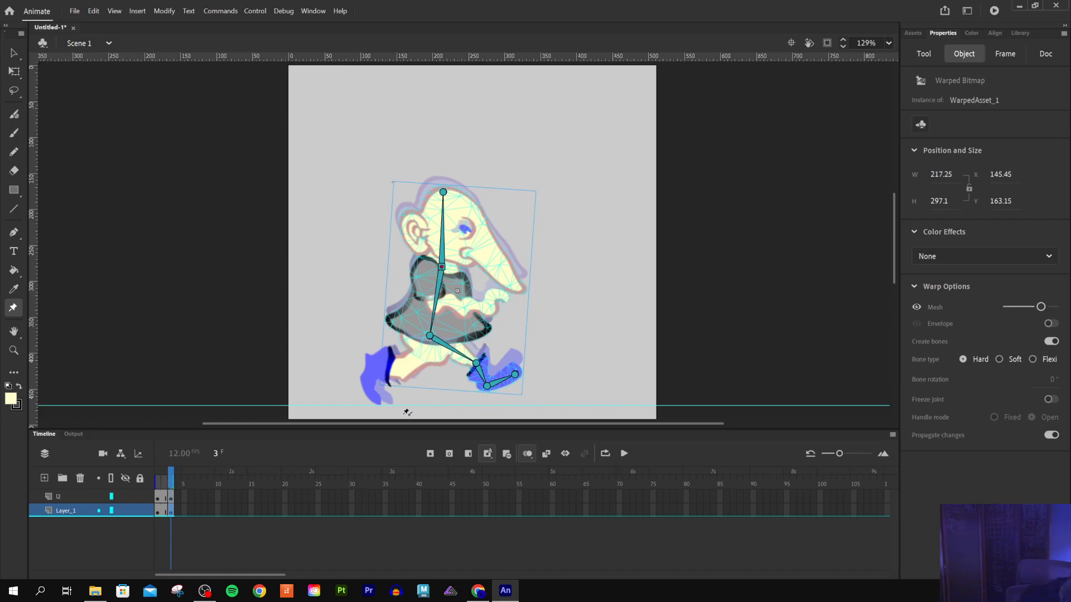
Add a hard Asset Warp bone to the rear boot on the rear-leg layer, from the existing ankle joint toward the toe
{"action": "left_click", "coordinate": [75, 494]}
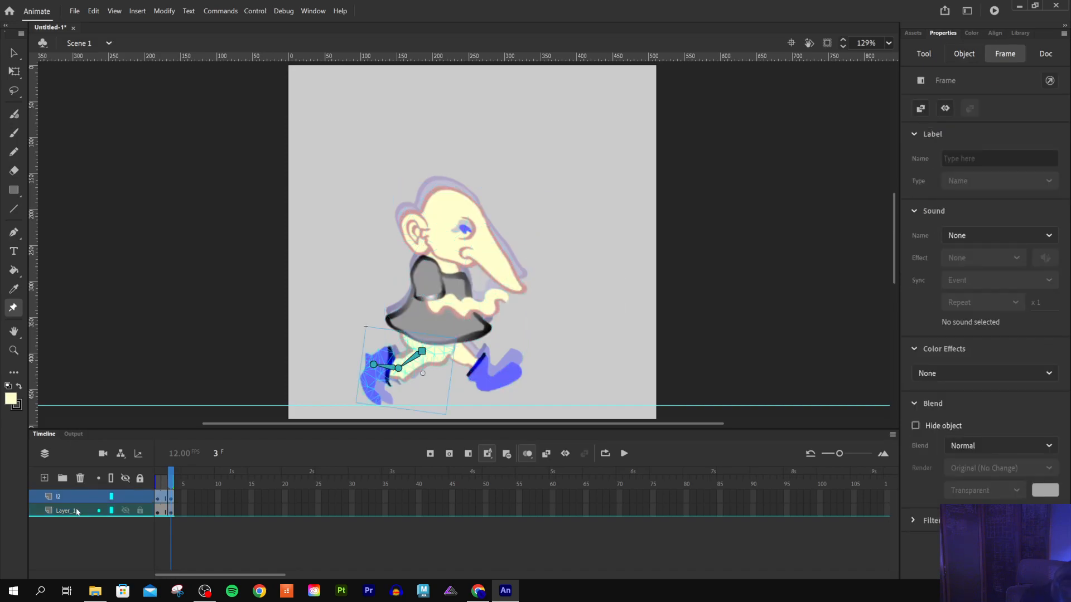
{"action": "left_click", "coordinate": [373, 365]}
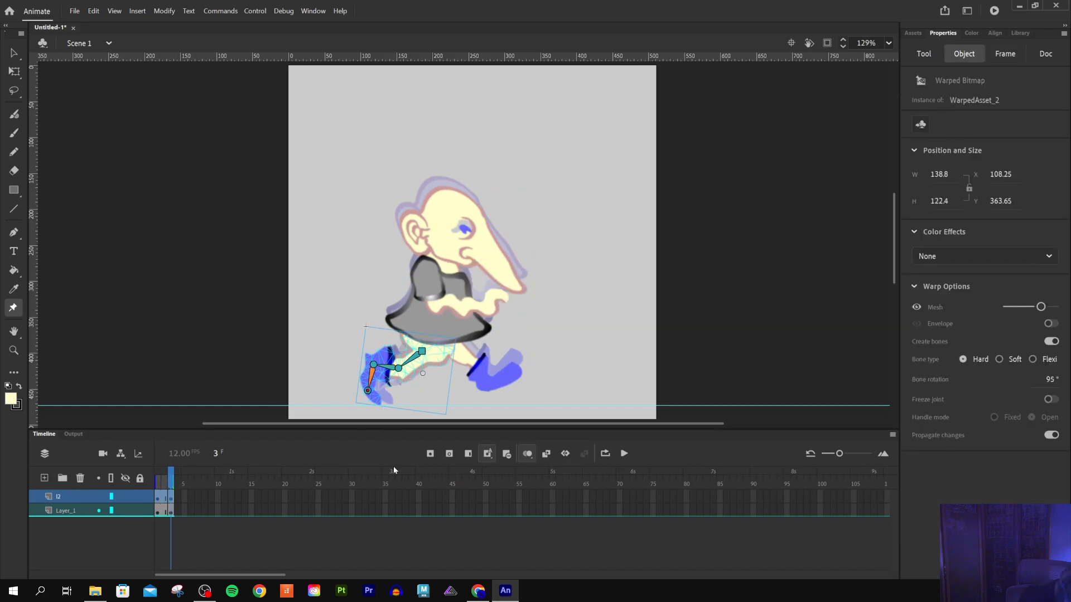
{"action": "left_click_drag", "start_coordinate": [371, 387], "coordinate": [376, 415]}
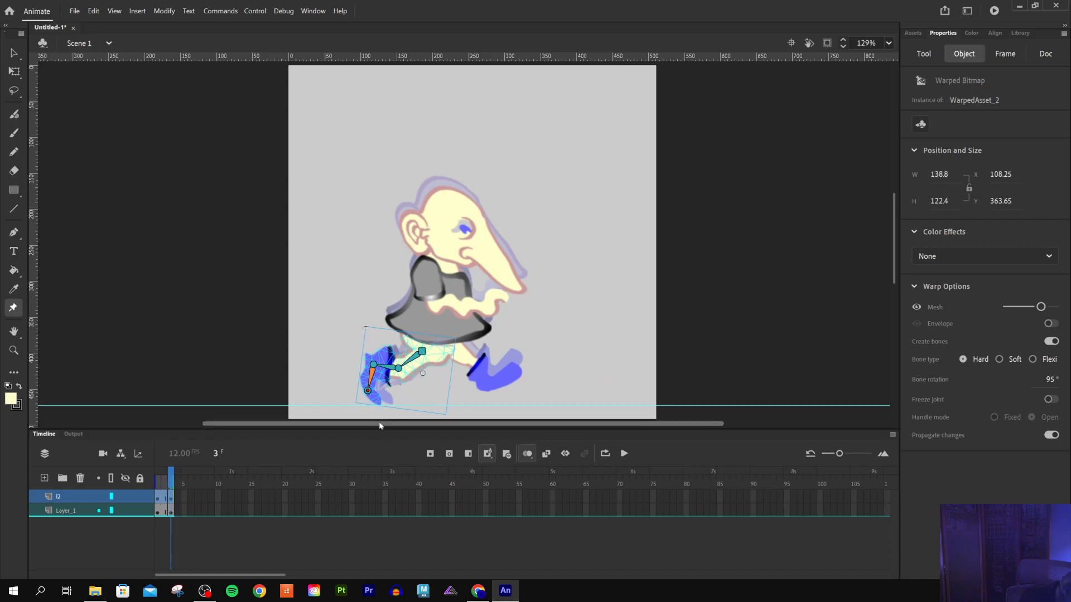
Adjust the rear boot's ankle in frame 3 and rotate its toe bone to about 83°
{"action": "left_click_drag", "start_coordinate": [368, 393], "coordinate": [368, 395]}
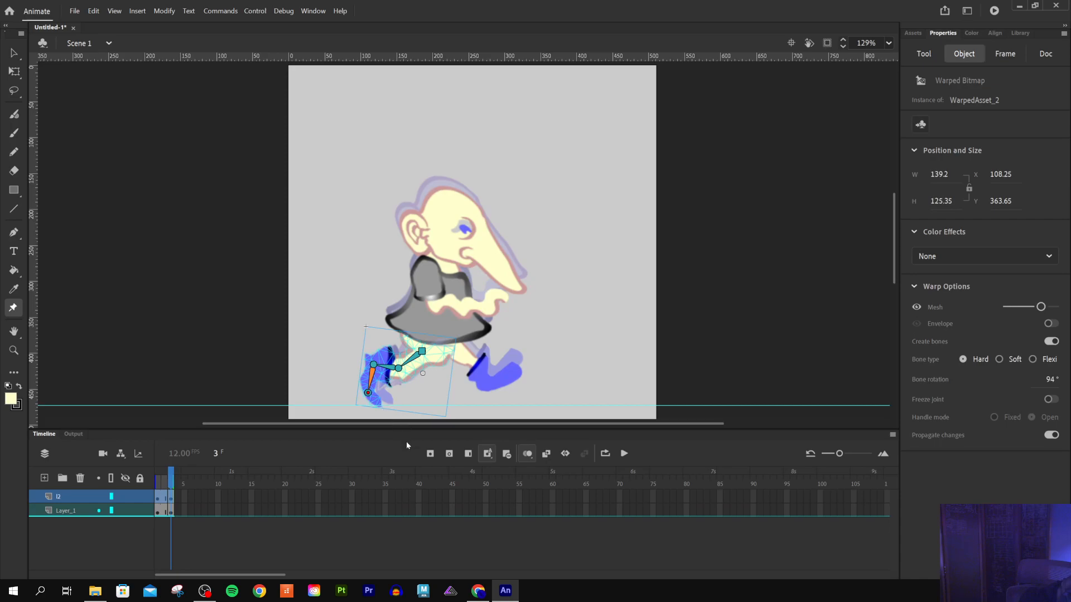
{"action": "left_click_drag", "start_coordinate": [375, 368], "coordinate": [378, 369]}
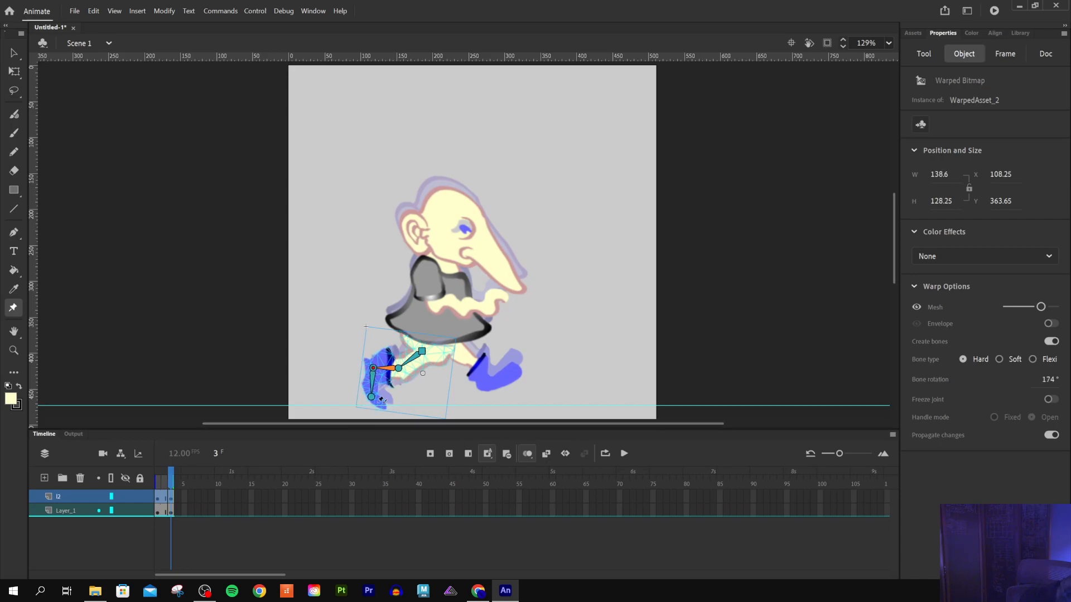
{"action": "left_click_drag", "start_coordinate": [372, 396], "coordinate": [374, 395]}
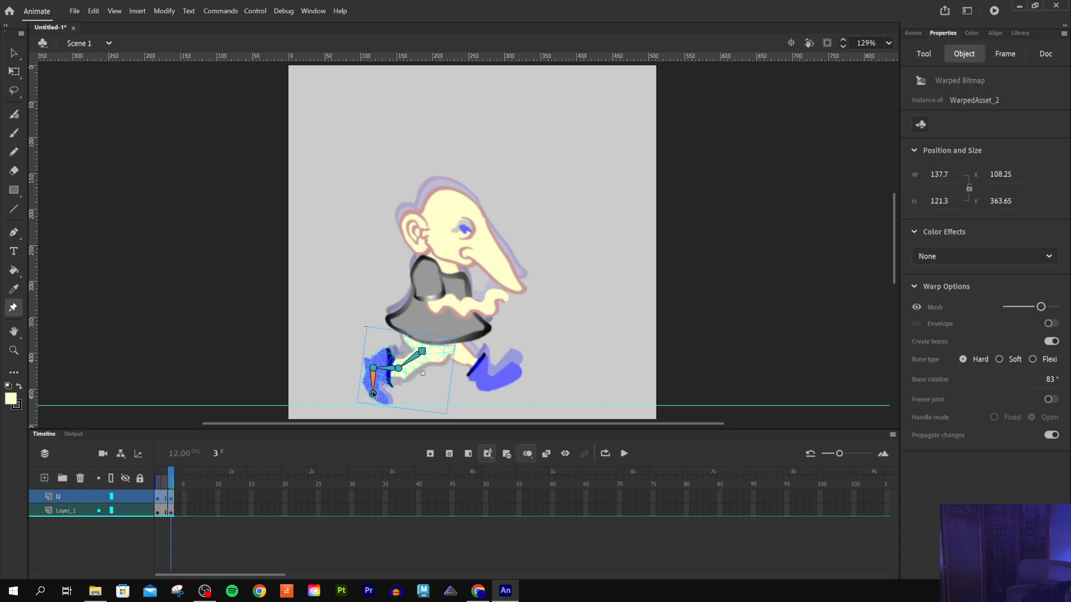
Stretch the rear leg backward in frame 3, rotating the shin bone to about 156°, and shift the leg to X 109
{"action": "left_click_drag", "start_coordinate": [373, 393], "coordinate": [371, 370]}
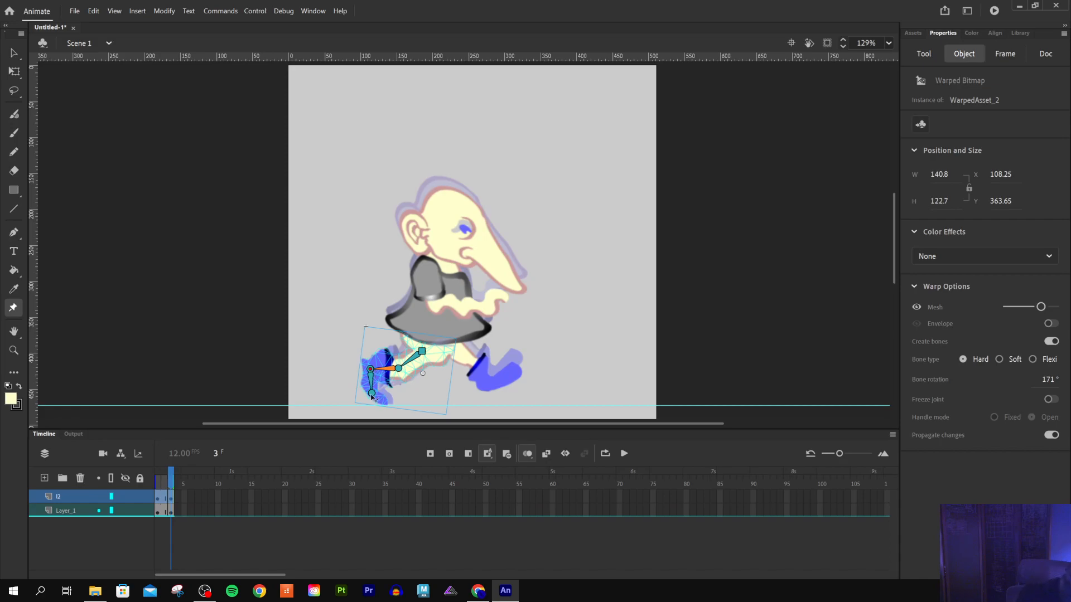
{"action": "left_click_drag", "start_coordinate": [372, 393], "coordinate": [365, 375]}
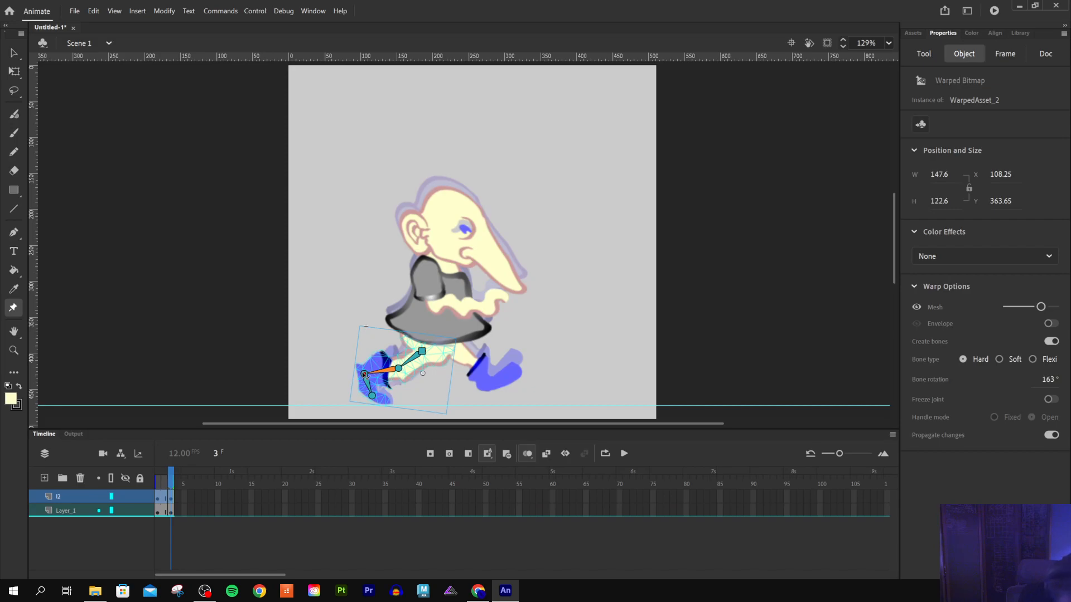
{"action": "left_click_drag", "start_coordinate": [365, 374], "coordinate": [364, 377]}
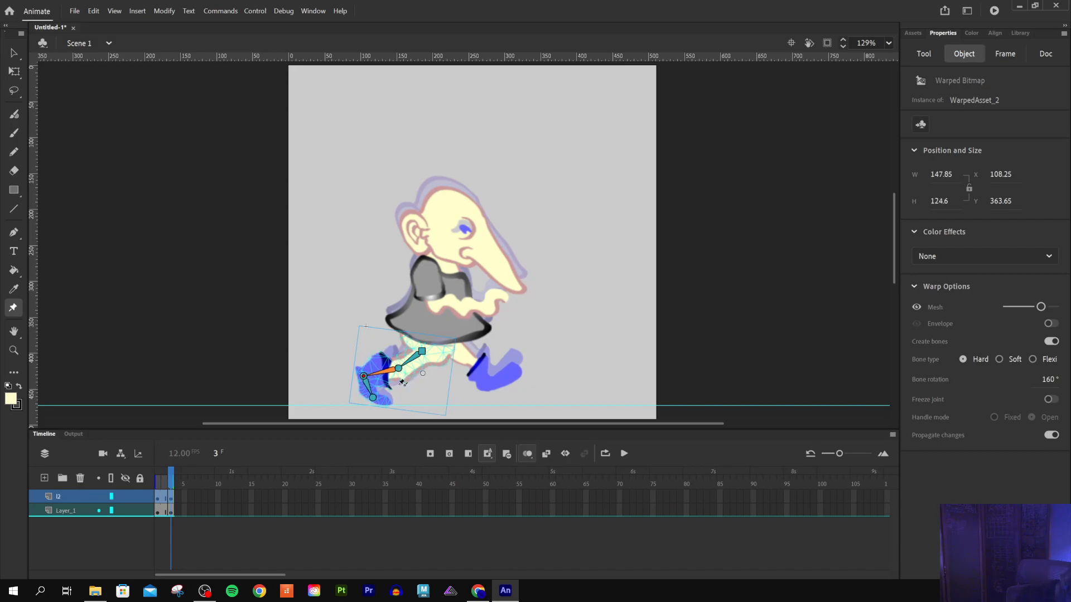
{"action": "left_click_drag", "start_coordinate": [399, 369], "coordinate": [360, 372]}
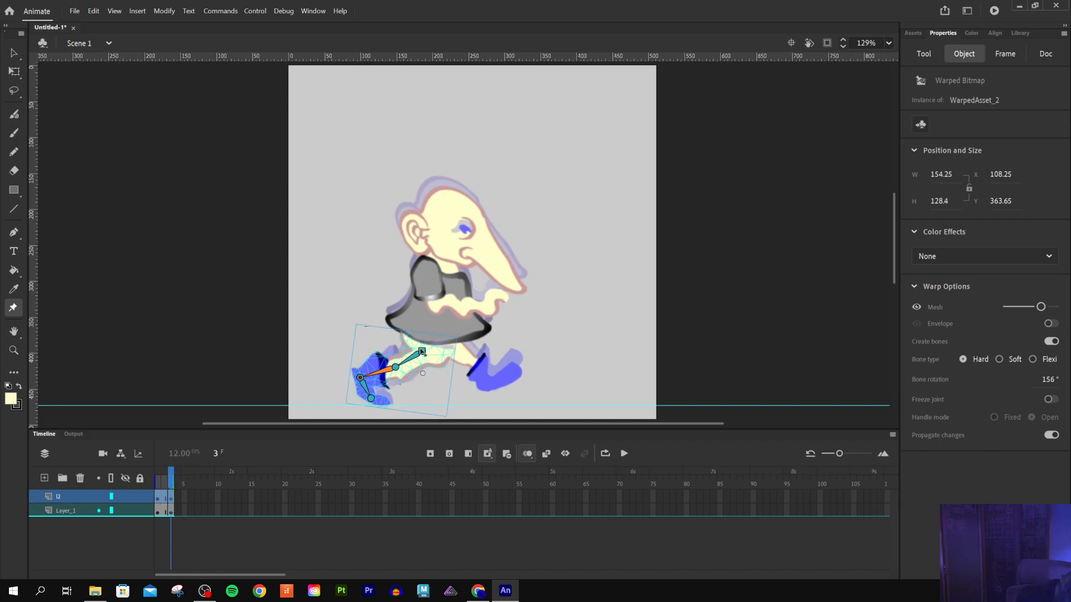
{"action": "left_click_drag", "start_coordinate": [422, 352], "coordinate": [423, 352]}
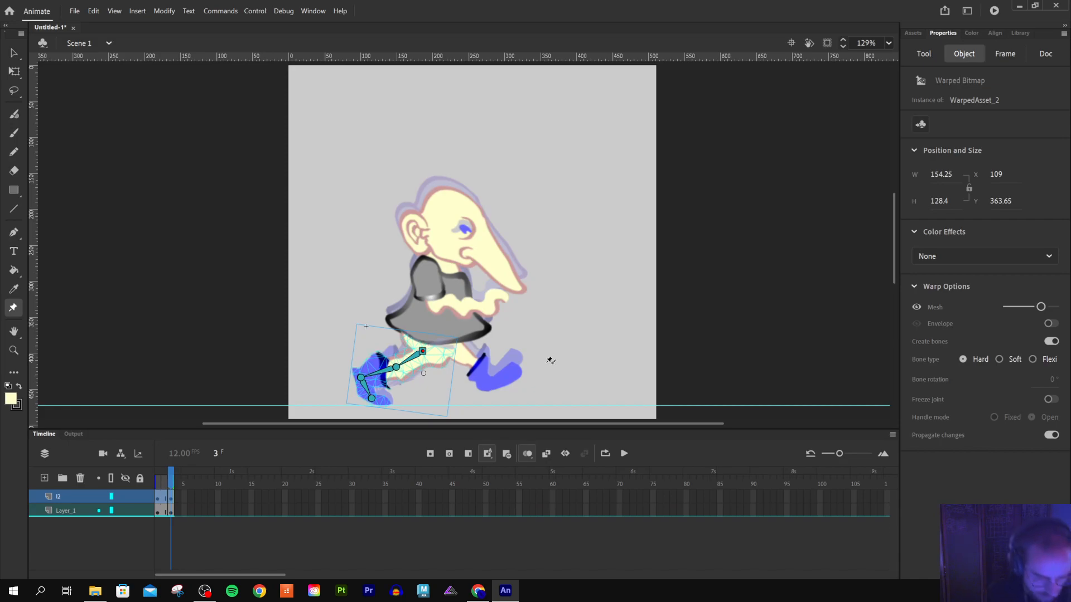
Lower the front leg's ankle and knee joints on the body layer in frame 2, rotating the thigh bone to about 36°
{"action": "left_click", "coordinate": [167, 481]}
{"action": "left_click", "coordinate": [159, 475]}
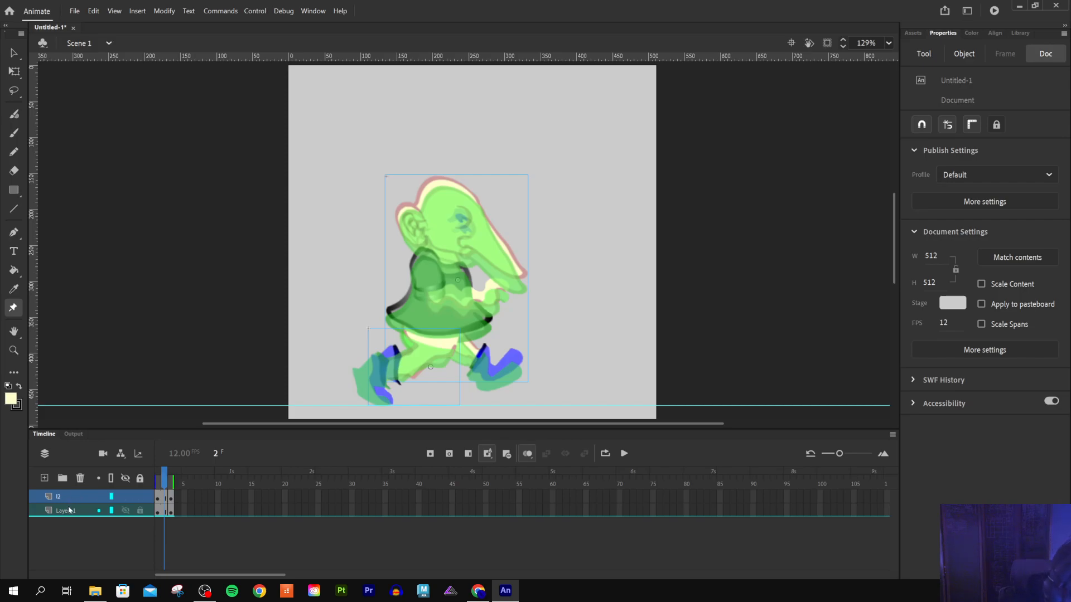
{"action": "left_click", "coordinate": [70, 496]}
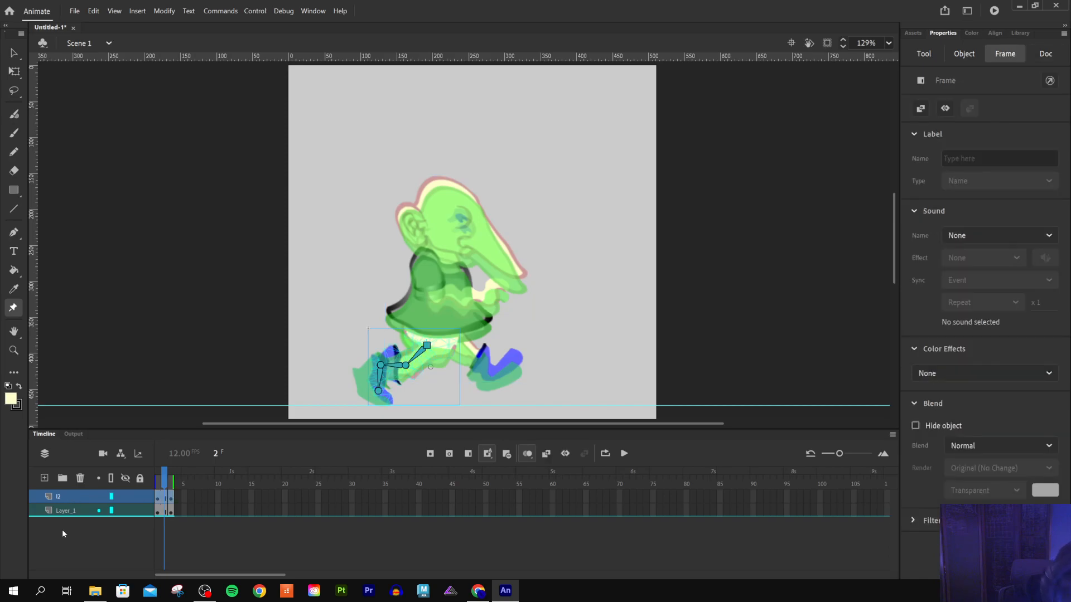
{"action": "left_click", "coordinate": [80, 512]}
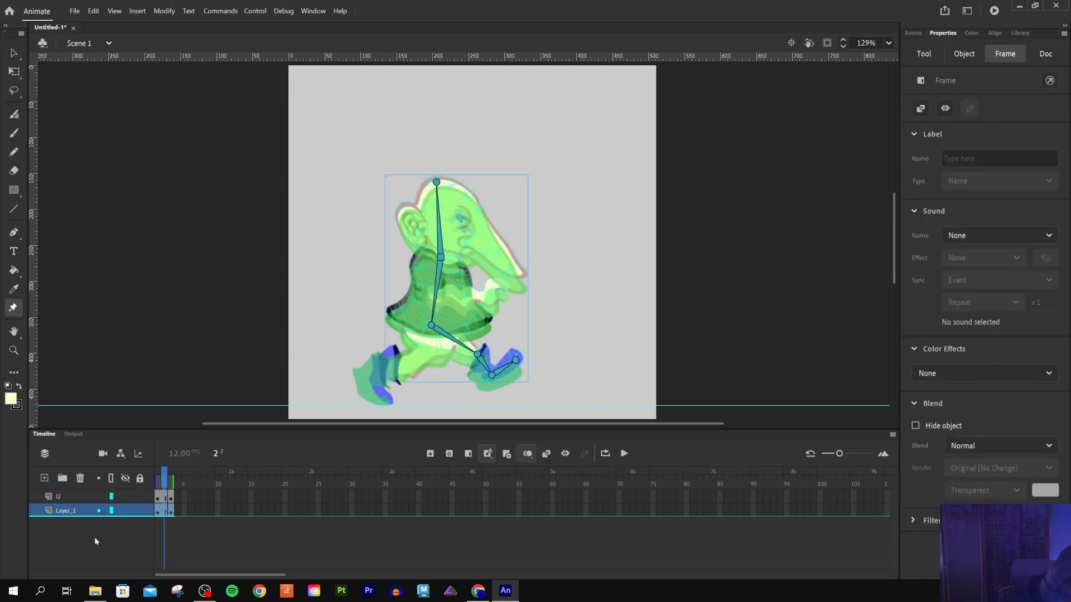
{"action": "left_click", "coordinate": [126, 497]}
{"action": "left_click", "coordinate": [125, 496]}
{"action": "left_click_drag", "start_coordinate": [491, 378], "coordinate": [492, 380]}
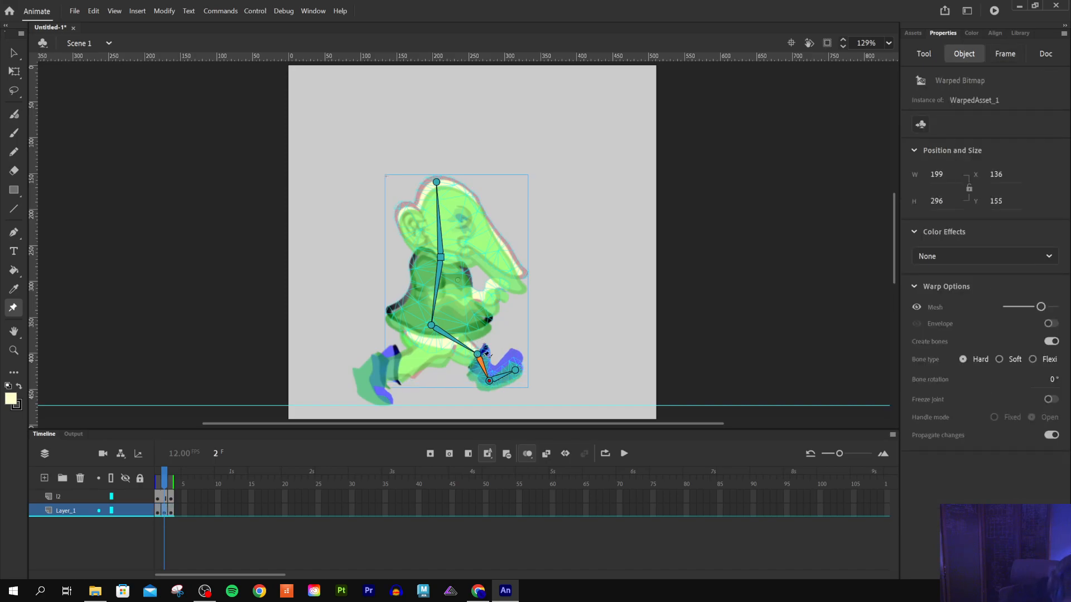
{"action": "left_click_drag", "start_coordinate": [478, 355], "coordinate": [474, 358]}
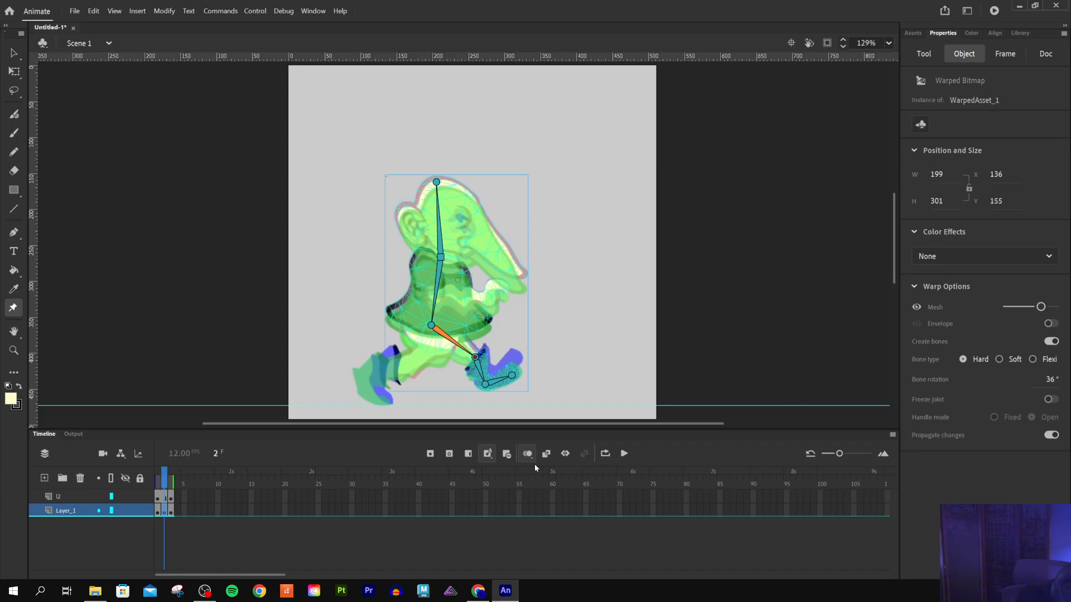
Rotate the torso bone to about 98° in frame 2 and shift the body to X 136.8, Y 158.9 by its neck root joint
{"action": "left_click_drag", "start_coordinate": [431, 328], "coordinate": [431, 329]}
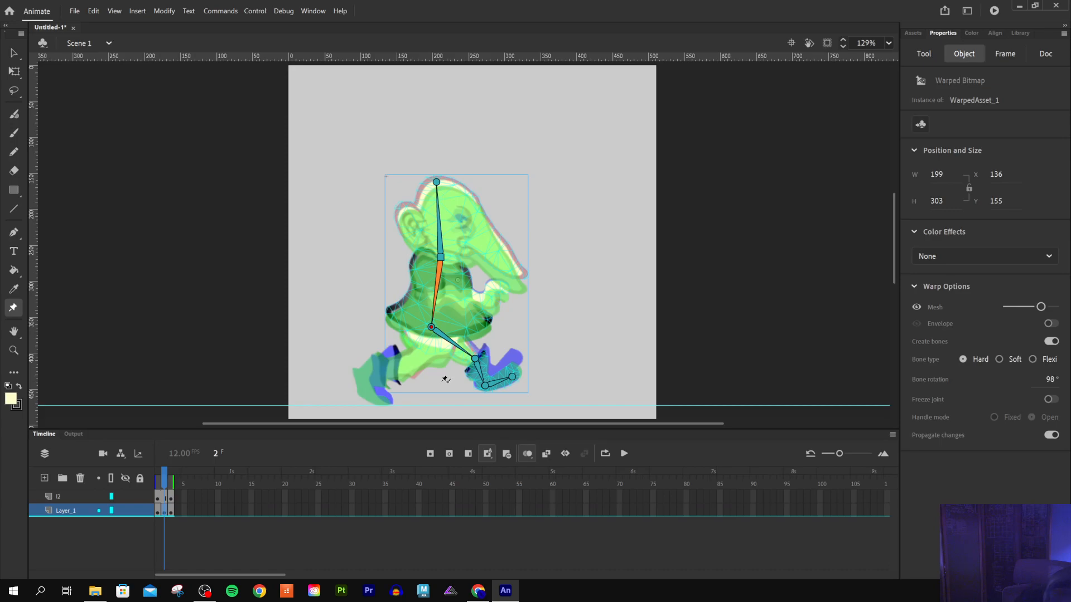
{"action": "left_click", "coordinate": [442, 260]}
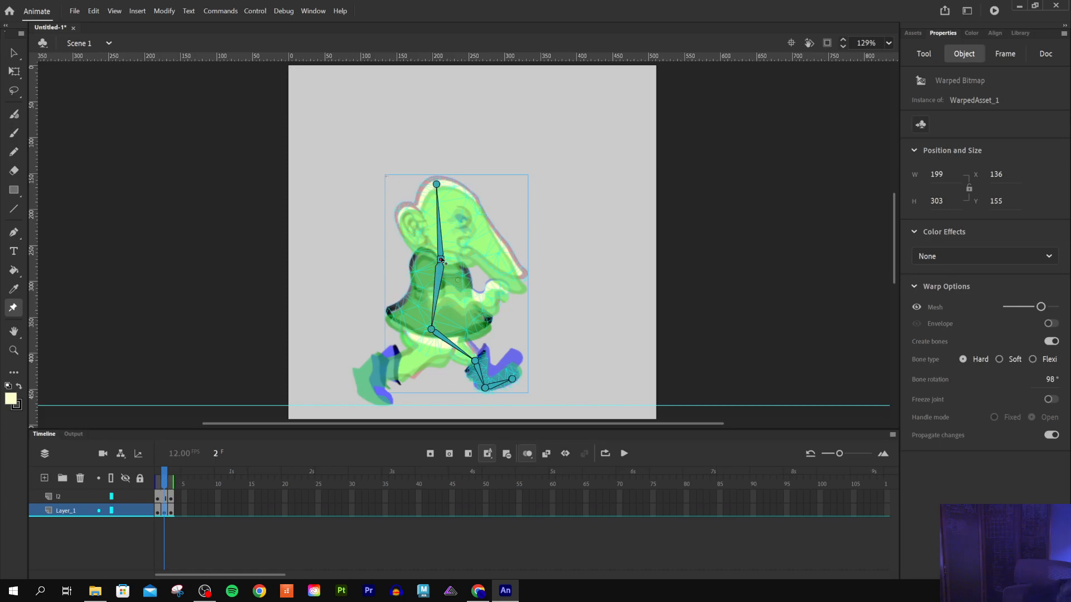
{"action": "left_click", "coordinate": [442, 259]}
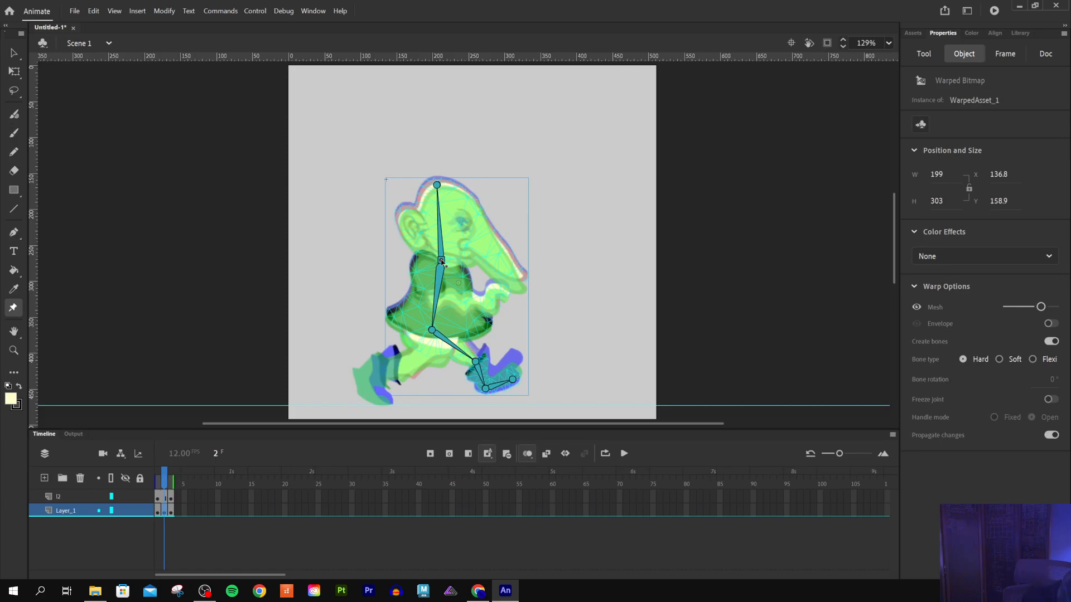
Lower the top-of-head joint in frame 2 with the head bone at about -93°, and shift the body to X 139.1, Y 160.5
{"action": "left_click", "coordinate": [437, 186]}
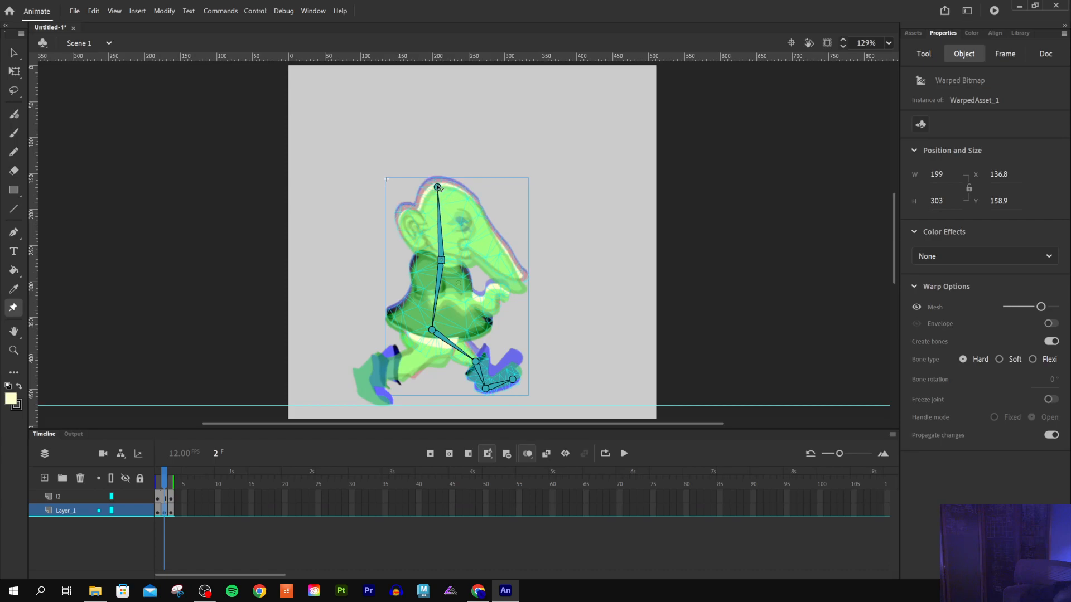
{"action": "left_click_drag", "start_coordinate": [438, 188], "coordinate": [439, 188]}
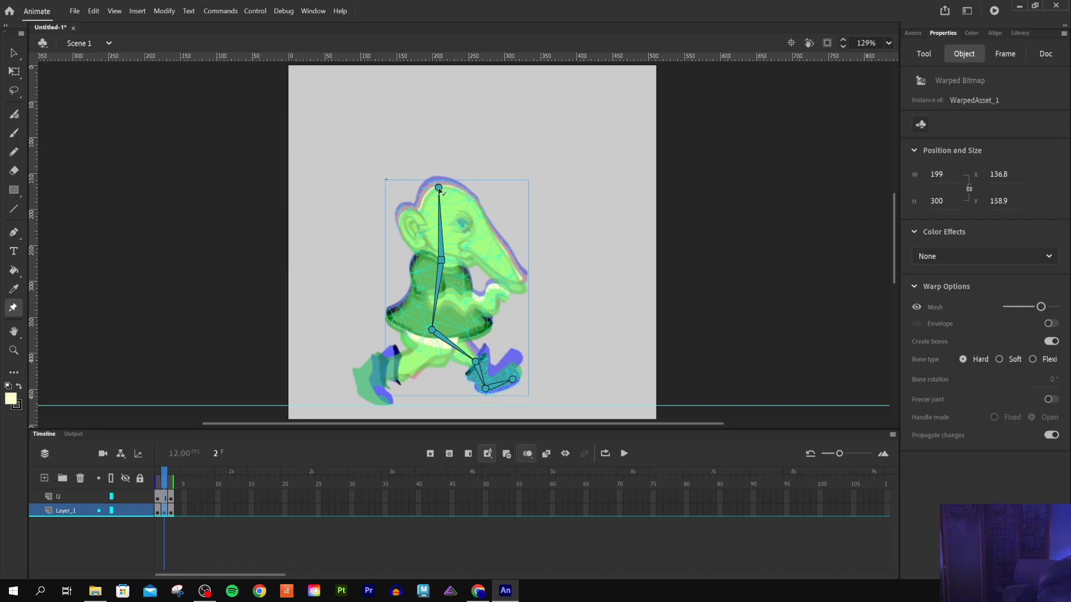
{"action": "left_click", "coordinate": [440, 190]}
{"action": "left_click_drag", "start_coordinate": [441, 189], "coordinate": [439, 189]}
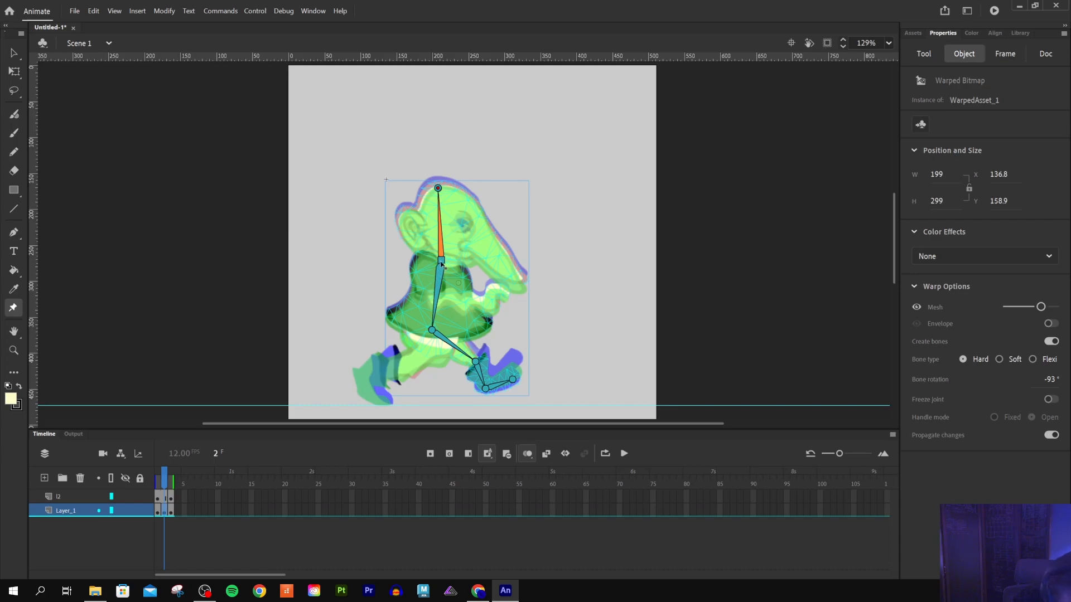
{"action": "left_click_drag", "start_coordinate": [441, 260], "coordinate": [443, 261]}
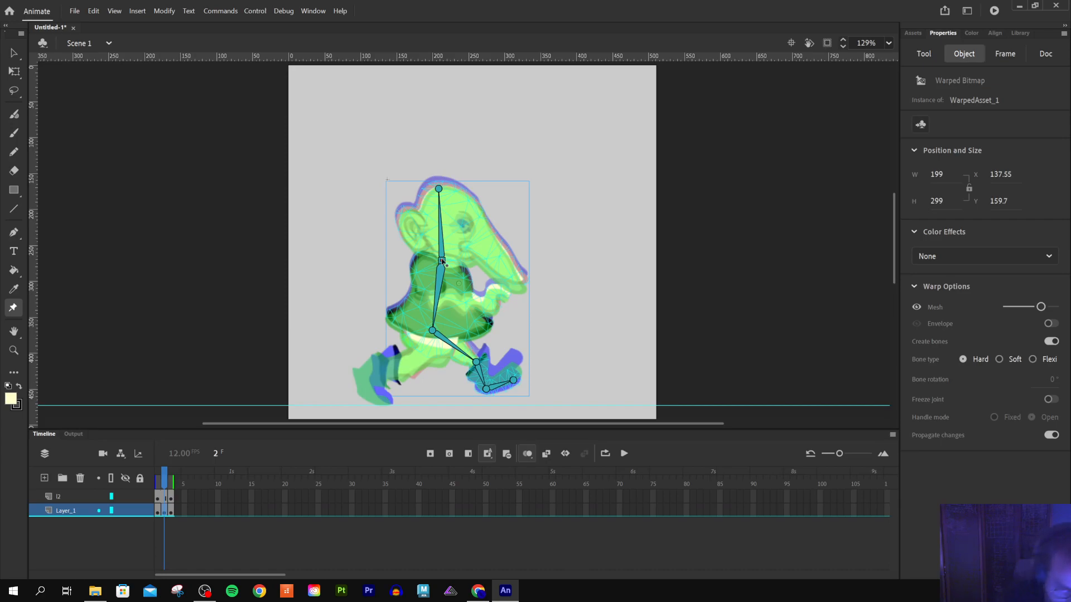
{"action": "left_click", "coordinate": [442, 260]}
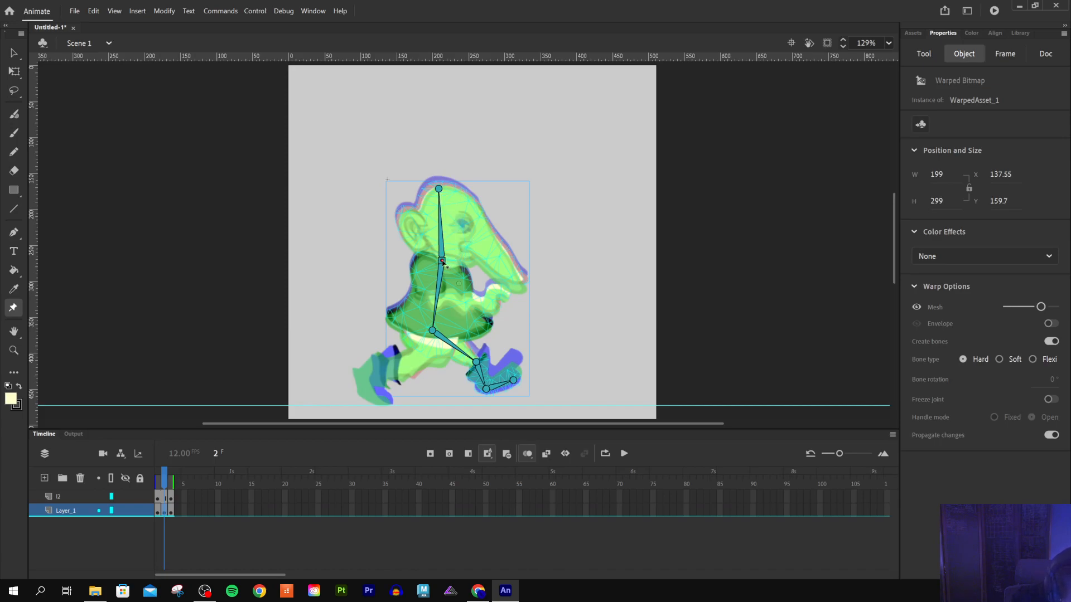
{"action": "left_click_drag", "start_coordinate": [442, 260], "coordinate": [444, 262]}
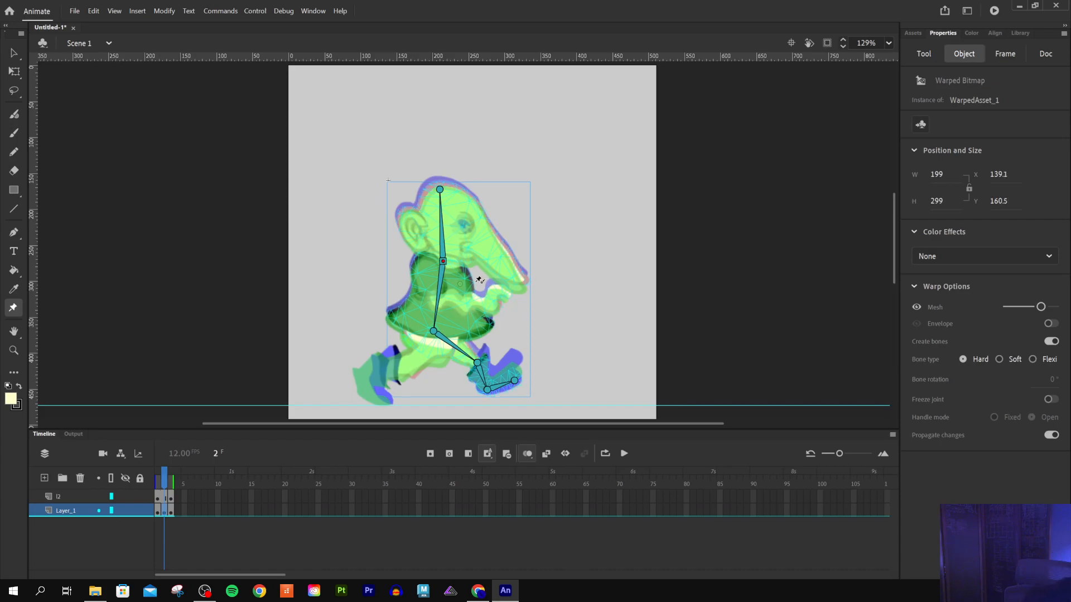
Swing the rear boot backward in frame 2 on the rear-leg layer, rotating its toe bone to about 84°
{"action": "left_click", "coordinate": [81, 497]}
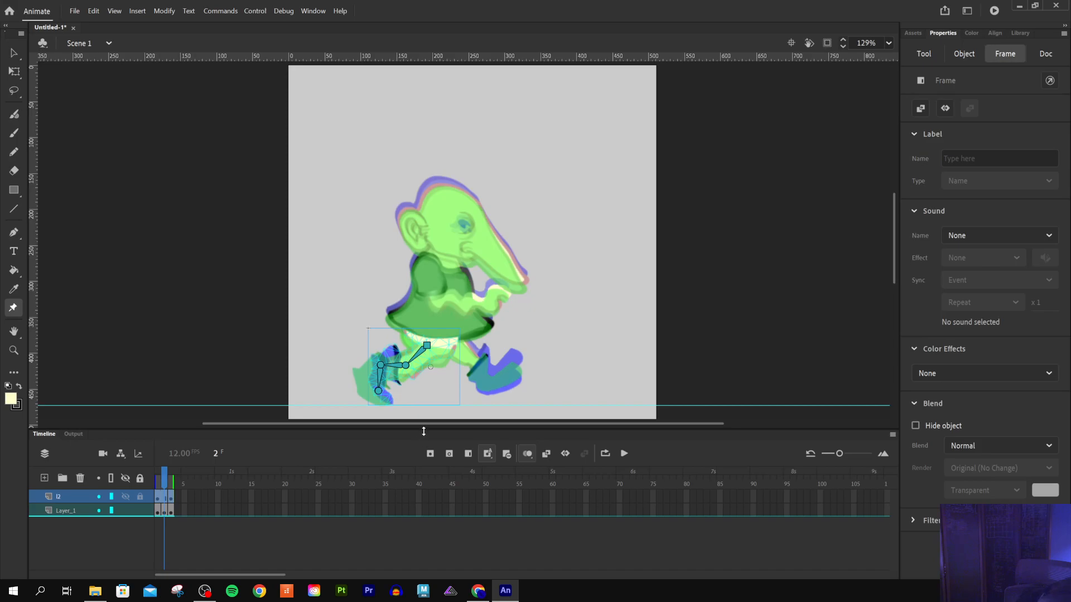
{"action": "left_click", "coordinate": [528, 453]}
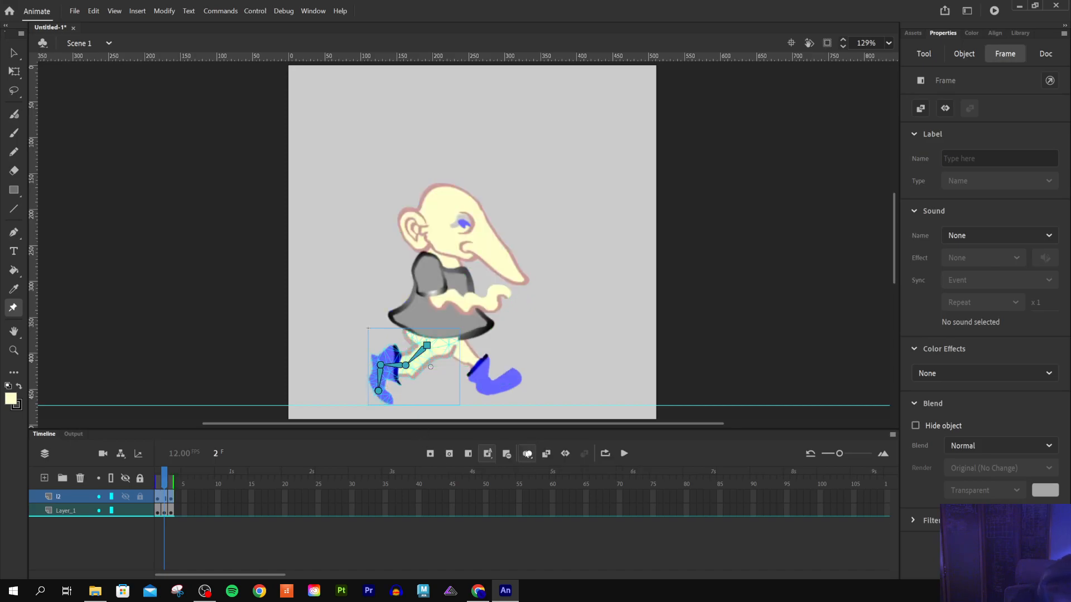
{"action": "left_click", "coordinate": [527, 453]}
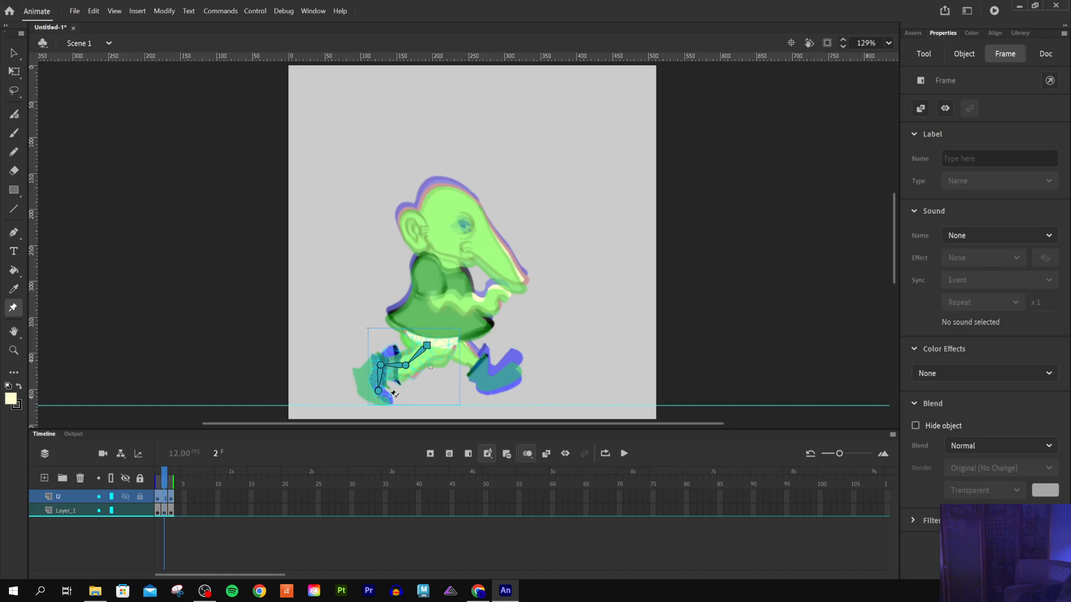
{"action": "left_click_drag", "start_coordinate": [380, 393], "coordinate": [381, 394]}
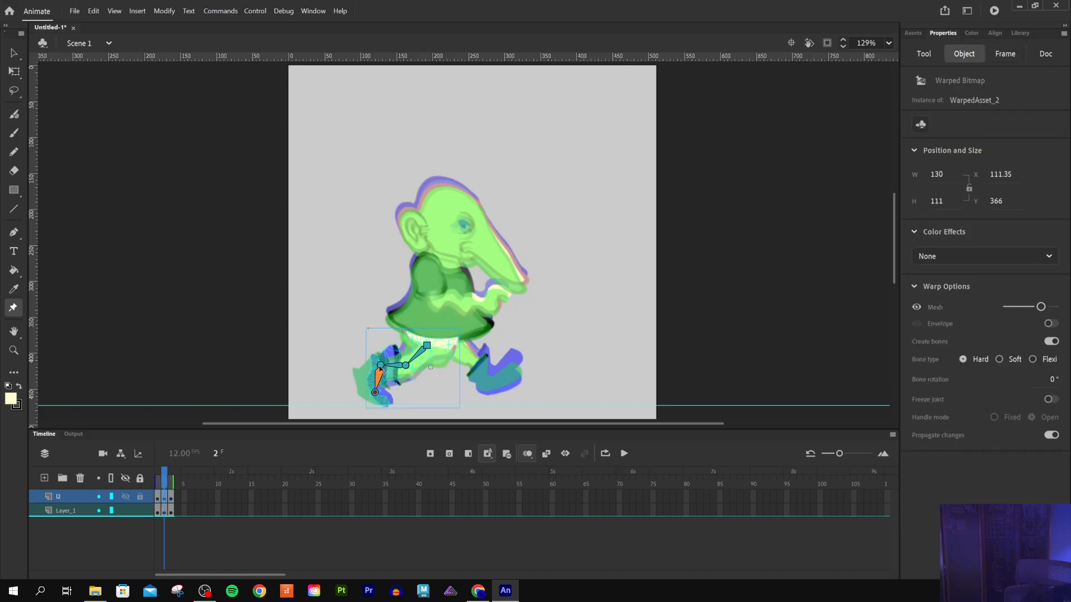
{"action": "left_click_drag", "start_coordinate": [381, 365], "coordinate": [372, 402]}
{"action": "left_click_drag", "start_coordinate": [371, 402], "coordinate": [375, 394]}
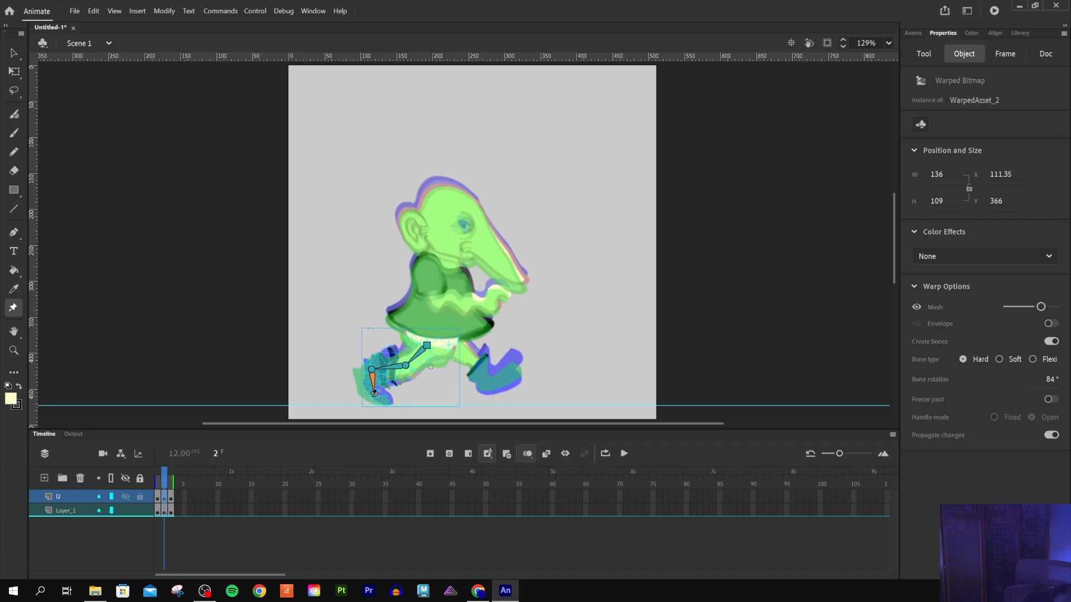
Rotate the rear thigh bone to about 136° in frame 2, shift the leg to X 110.6, Y 367.55, and readjust the toe joint
{"action": "left_click", "coordinate": [407, 368]}
{"action": "left_click_drag", "start_coordinate": [407, 368], "coordinate": [406, 371]}
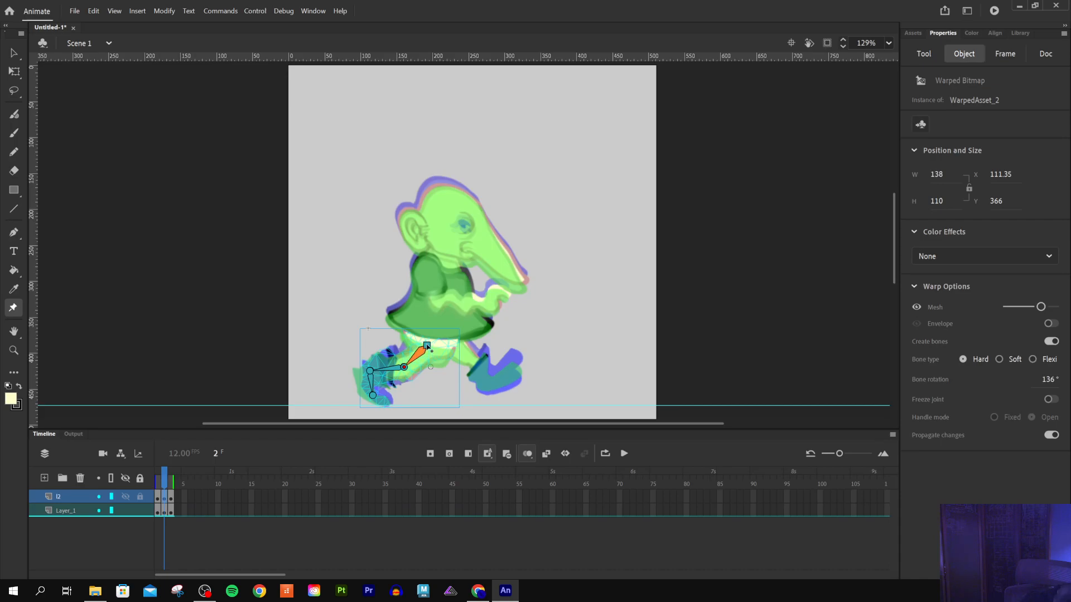
{"action": "left_click_drag", "start_coordinate": [427, 347], "coordinate": [426, 348]}
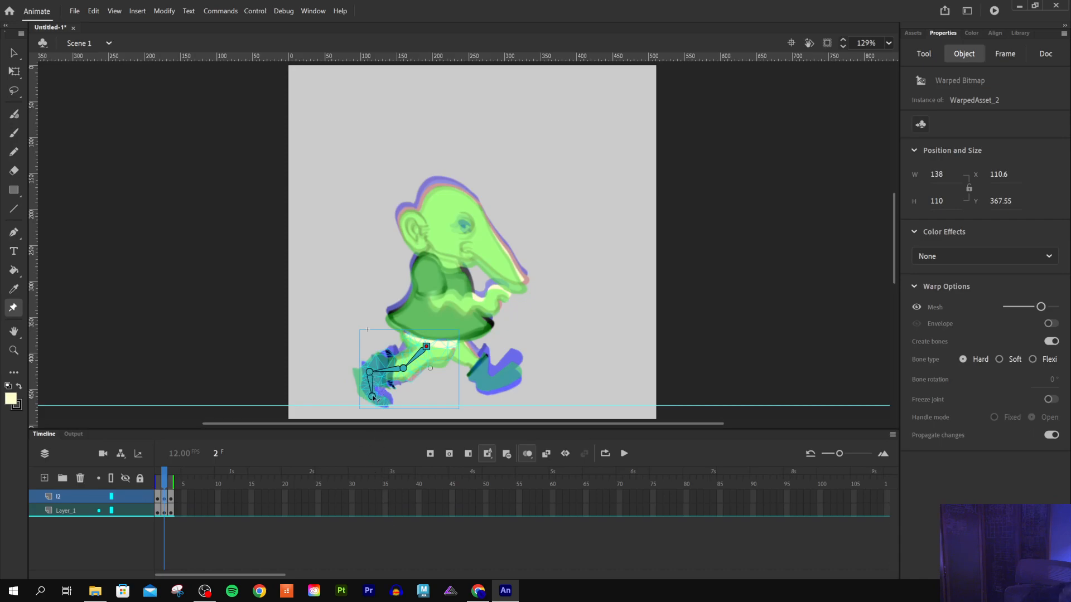
{"action": "left_click_drag", "start_coordinate": [372, 397], "coordinate": [374, 399]}
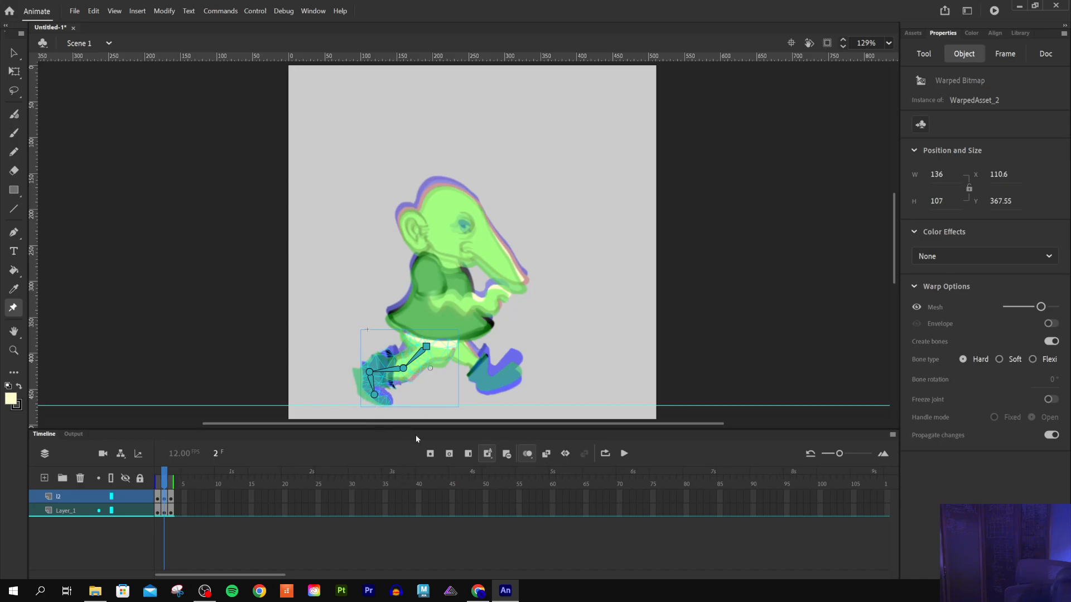
Turn off onion skinning and flip back and forth through frames 1 to 3 to check the walk motion
{"action": "left_click", "coordinate": [527, 454]}
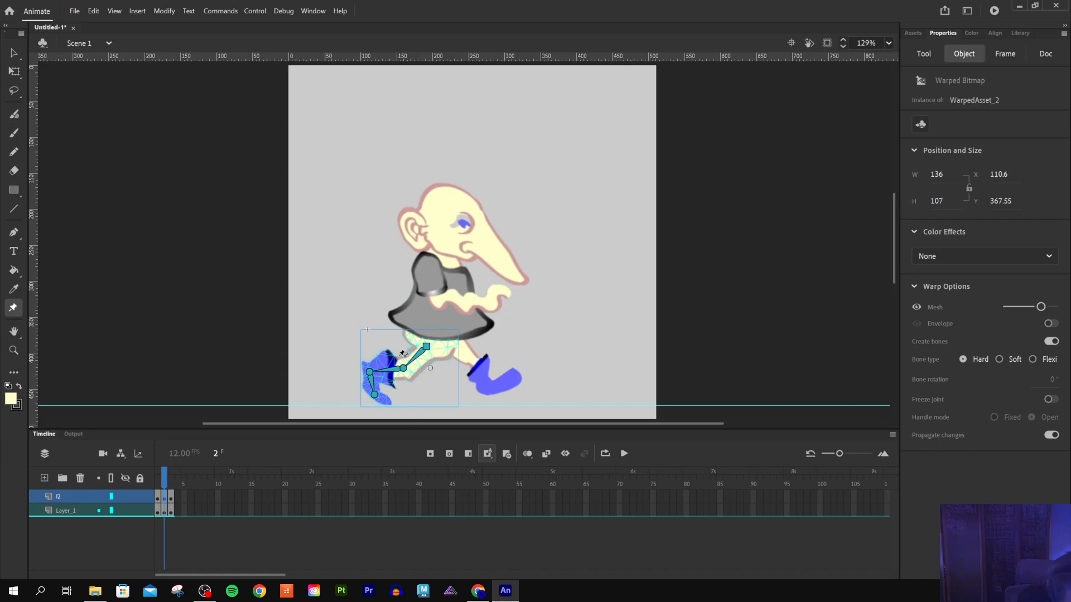
{"action": "left_click", "coordinate": [163, 480]}
{"action": "key", "text": "period"}
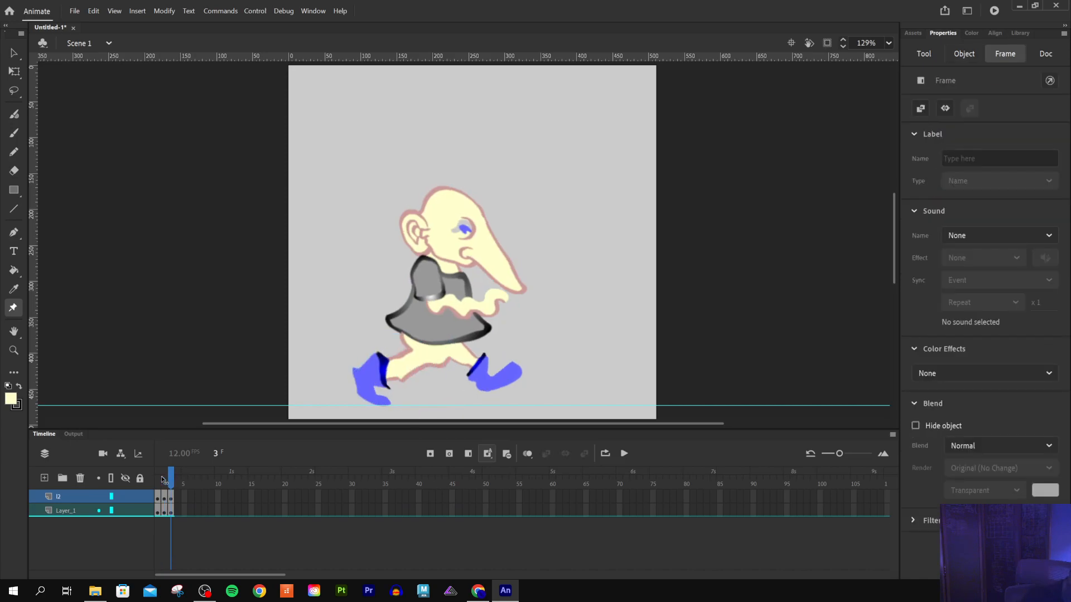
{"action": "key", "text": "comma"}
{"action": "key", "text": "comma"}
{"action": "key", "text": "period"}
{"action": "key", "text": "period"}
{"action": "key", "text": "comma"}
{"action": "key", "text": "comma"}
{"action": "key", "text": "period"}
{"action": "key", "text": "period"}
{"action": "key", "text": "comma"}
{"action": "key", "text": "comma"}
{"action": "key", "text": "period"}
{"action": "key", "text": "period"}
{"action": "left_click", "coordinate": [162, 480]}
{"action": "key", "text": "period"}
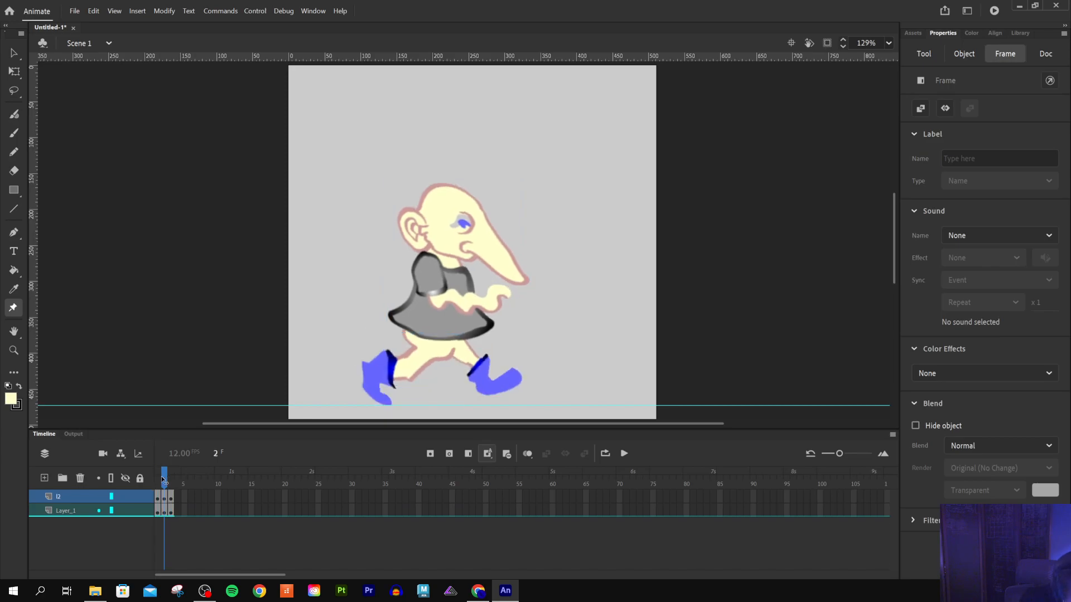
{"action": "key", "text": "period"}
Lower the front boot's ankle joint in frame 3 and rotate its toe bone to about -32°
{"action": "left_click", "coordinate": [498, 380]}
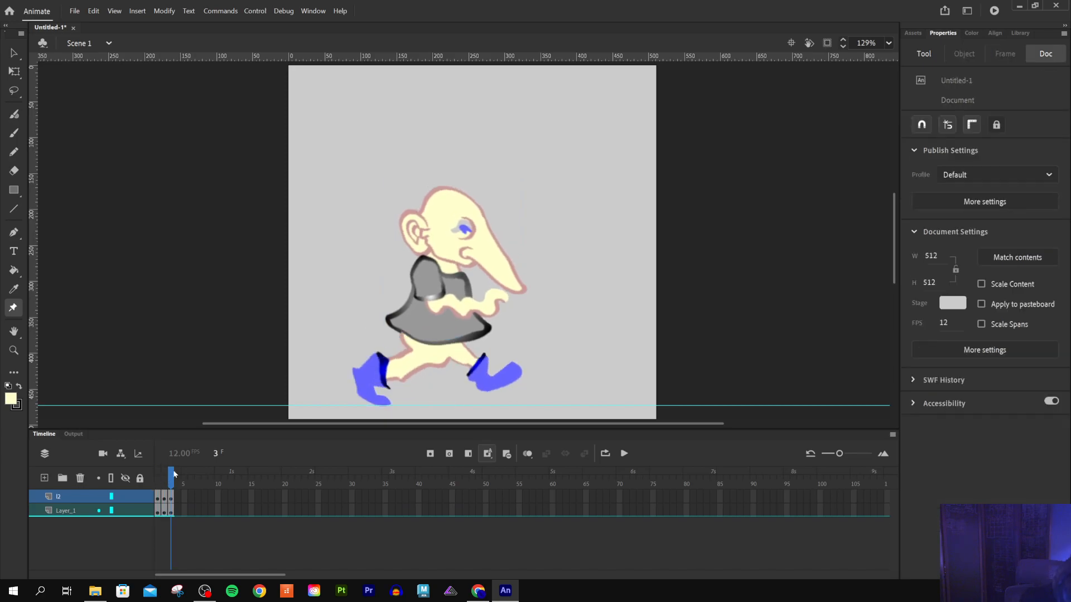
{"action": "left_click", "coordinate": [498, 380]}
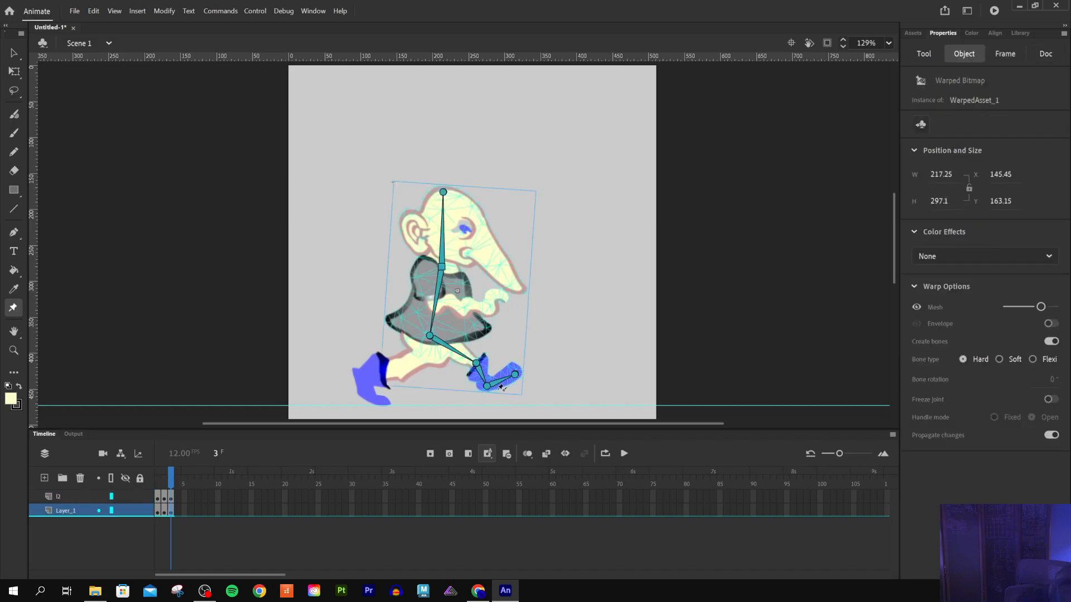
{"action": "left_click_drag", "start_coordinate": [487, 388], "coordinate": [518, 400]}
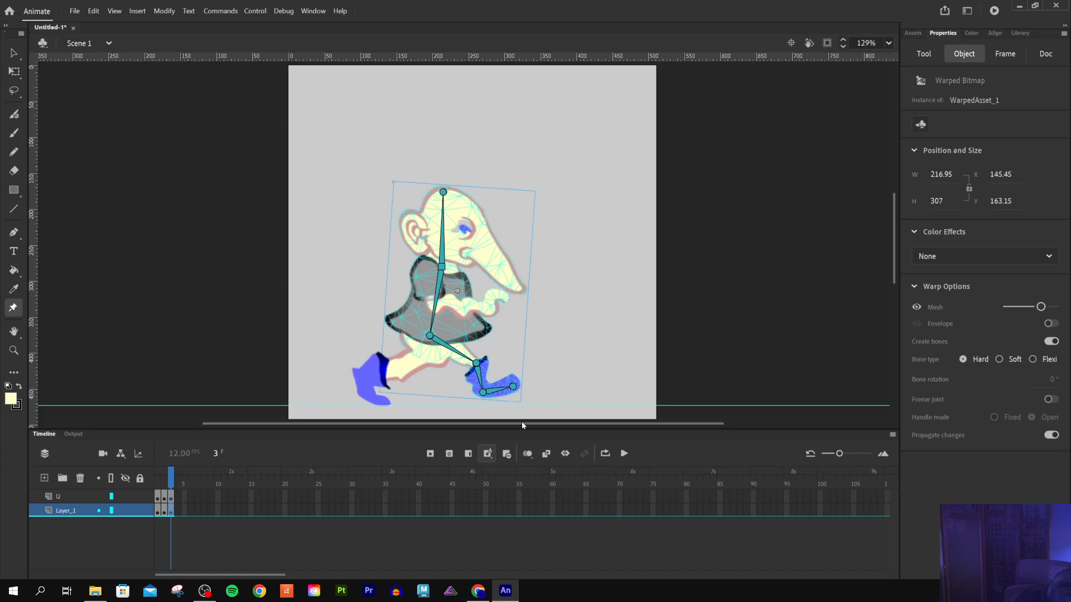
{"action": "left_click", "coordinate": [477, 366]}
{"action": "mouse_move", "coordinate": [513, 389]}
{"action": "left_mouse_down"}
{"action": "mouse_move", "coordinate": [483, 396]}
{"action": "mouse_move", "coordinate": [518, 382]}
{"action": "left_mouse_up"}
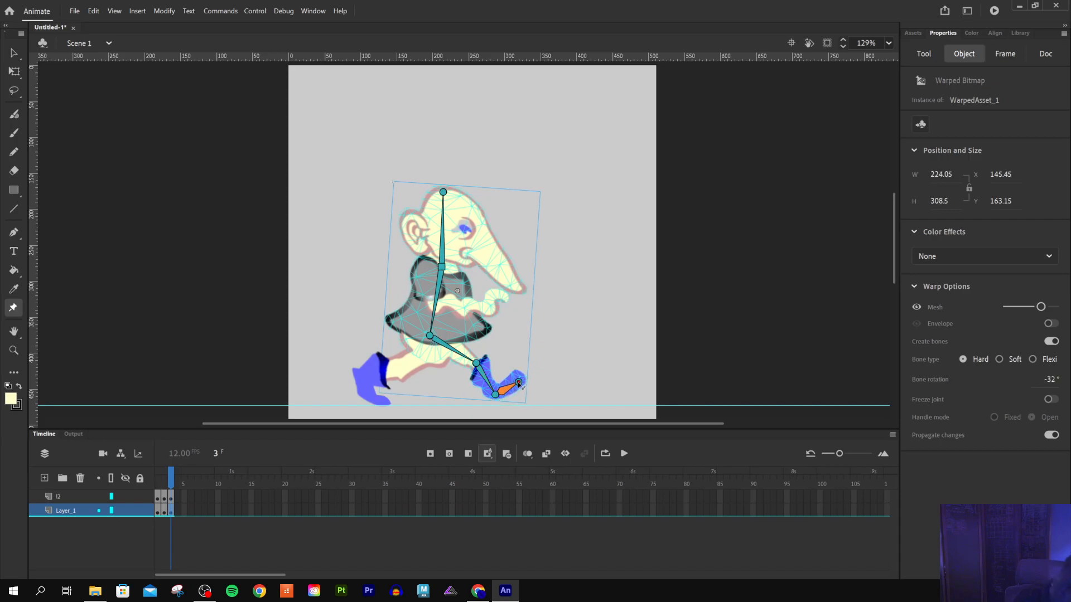
With onion skinning on, lower the front boot toward the ground guide in frame 3, flattening its toe and rotating the thigh bone to about 30°
{"action": "left_click", "coordinate": [528, 453]}
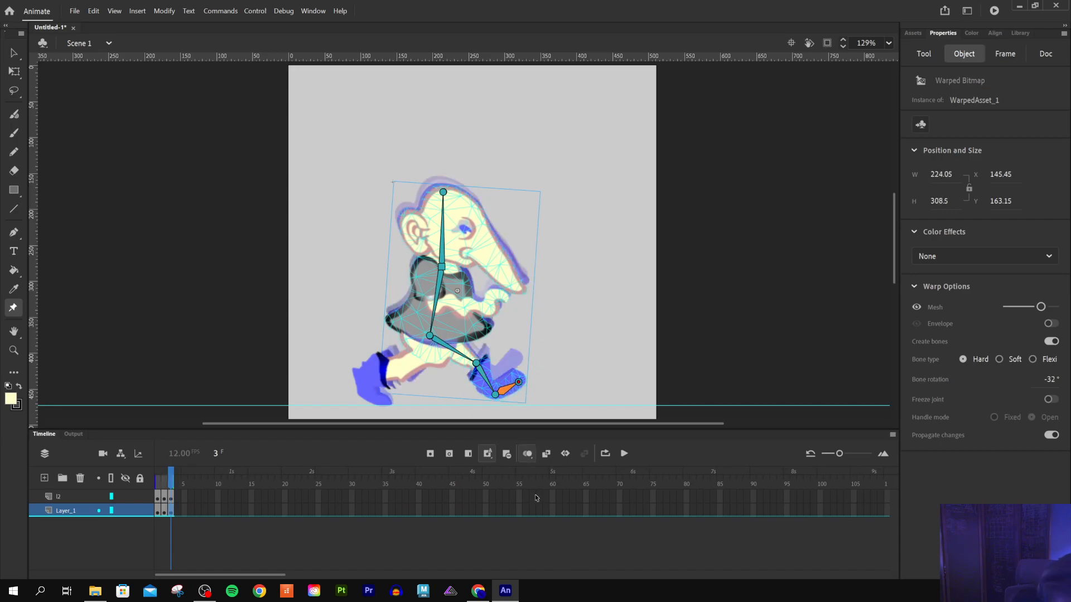
{"action": "left_click", "coordinate": [496, 394]}
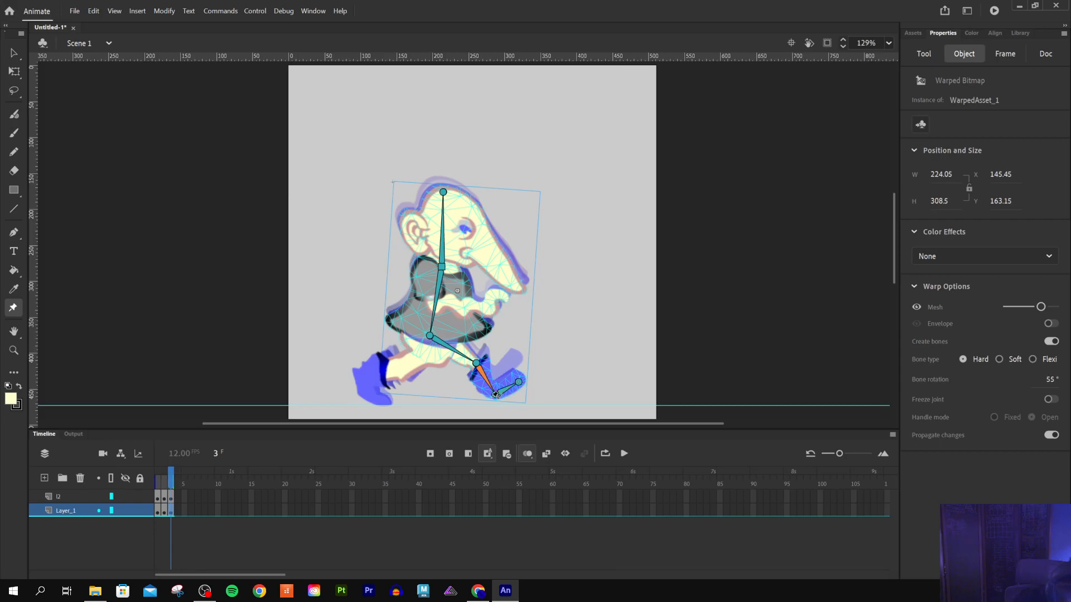
{"action": "left_click_drag", "start_coordinate": [495, 396], "coordinate": [492, 396]}
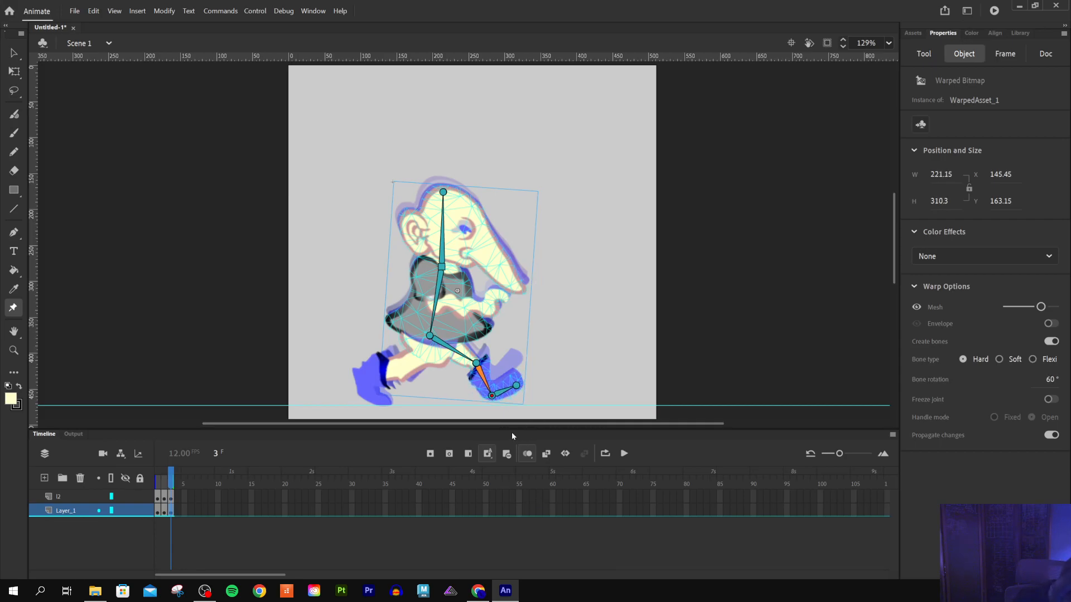
{"action": "mouse_move", "coordinate": [517, 387]}
{"action": "left_mouse_down"}
{"action": "mouse_move", "coordinate": [510, 379]}
{"action": "mouse_move", "coordinate": [519, 387]}
{"action": "left_mouse_up"}
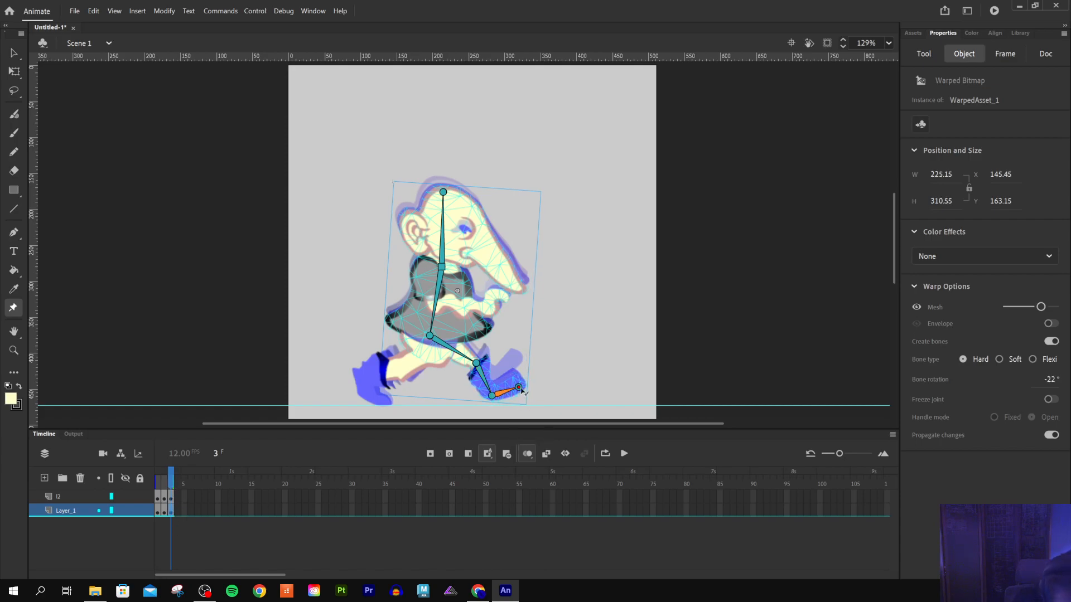
{"action": "left_click_drag", "start_coordinate": [520, 388], "coordinate": [520, 387]}
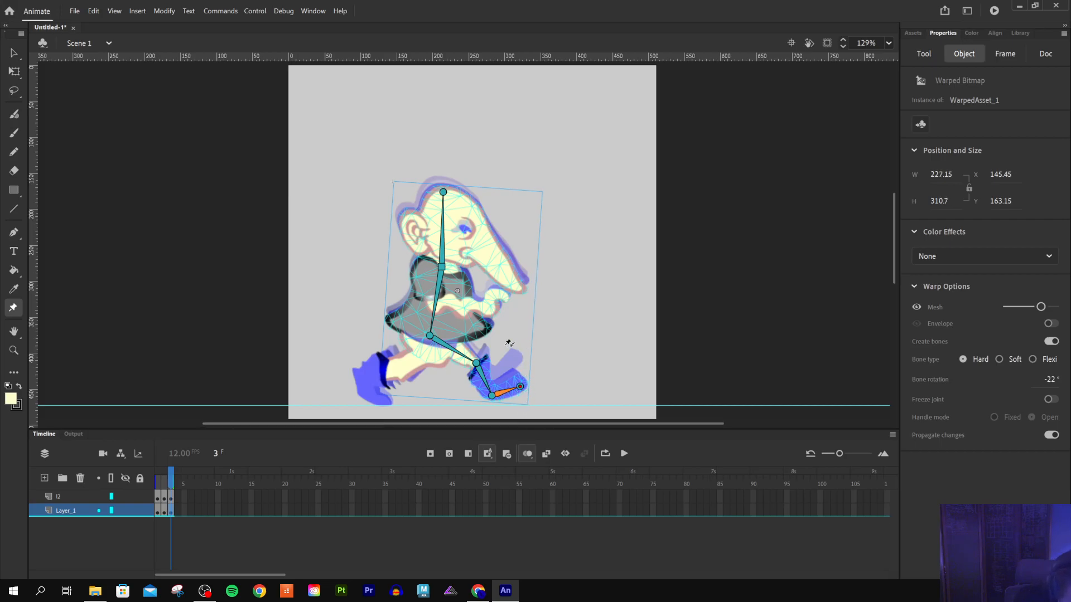
{"action": "mouse_move", "coordinate": [493, 400]}
{"action": "left_mouse_down"}
{"action": "mouse_move", "coordinate": [473, 402]}
{"action": "mouse_move", "coordinate": [509, 400]}
{"action": "left_mouse_up"}
{"action": "left_click", "coordinate": [475, 365]}
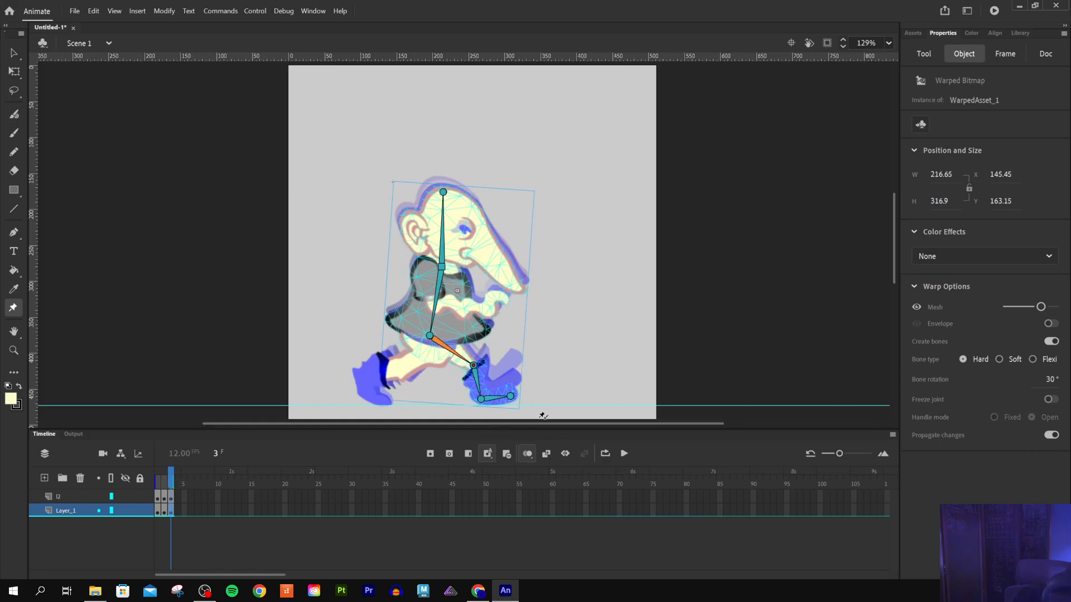
Tilt the front boot's toe bone in frame 3 to about -14°
{"action": "left_click", "coordinate": [512, 398]}
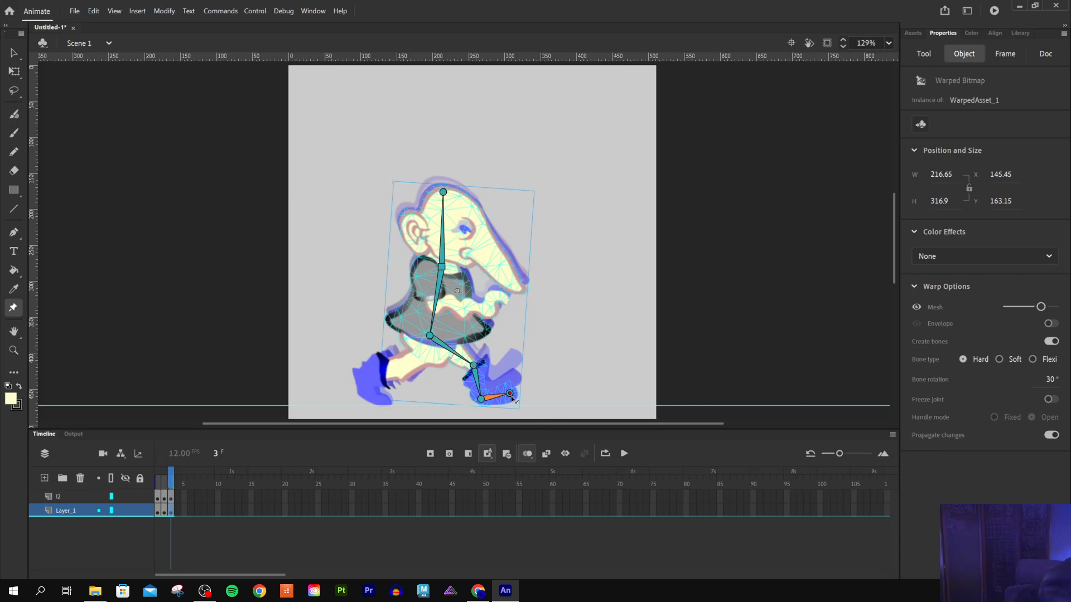
{"action": "left_click_drag", "start_coordinate": [512, 398], "coordinate": [514, 399]}
{"action": "left_click", "coordinate": [523, 393]}
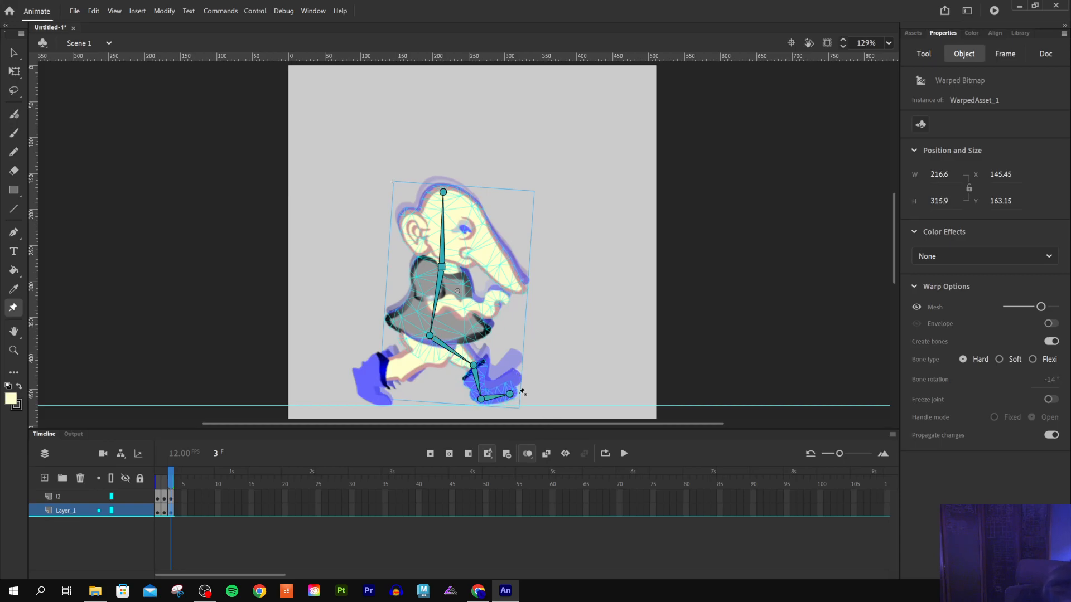
Adjust the front leg's ankle joint in frame 2, rotating the shin bone to about 72°
{"action": "left_click", "coordinate": [165, 475]}
{"action": "left_click", "coordinate": [516, 374]}
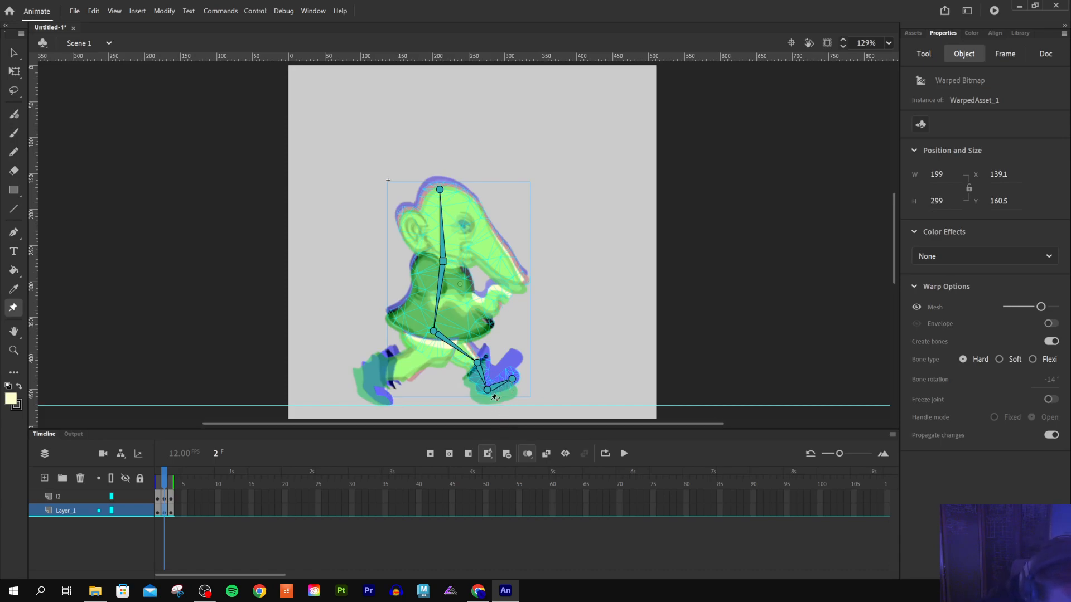
{"action": "left_click_drag", "start_coordinate": [487, 393], "coordinate": [489, 392]}
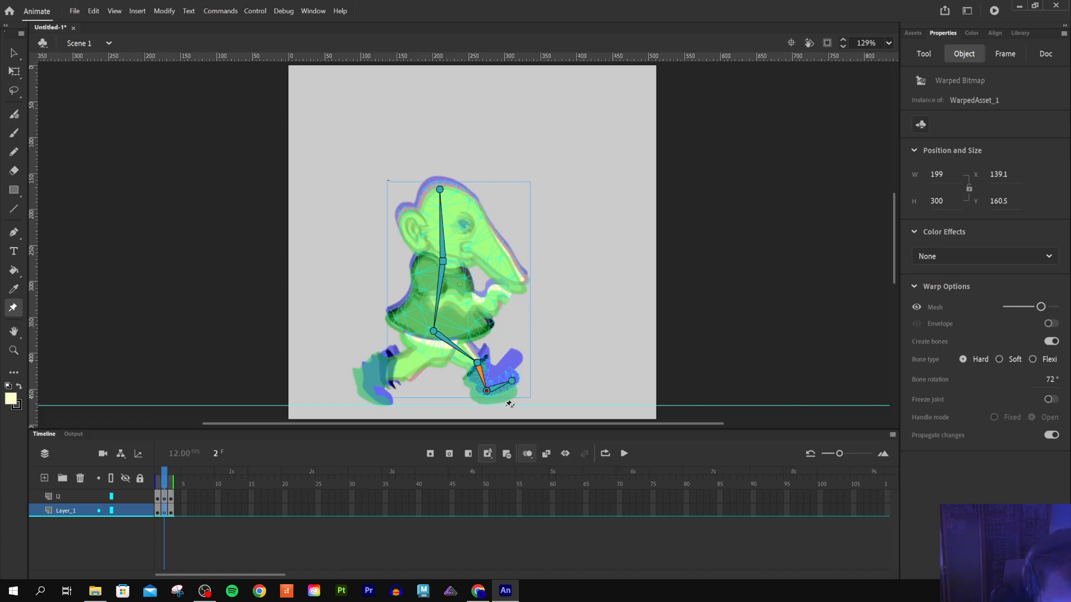
Return to frame 3, turn off onion skinning and scrub through frames 1 to 3 to check the motion
{"action": "left_click", "coordinate": [165, 481]}
{"action": "left_click", "coordinate": [171, 480]}
{"action": "left_click", "coordinate": [510, 395]}
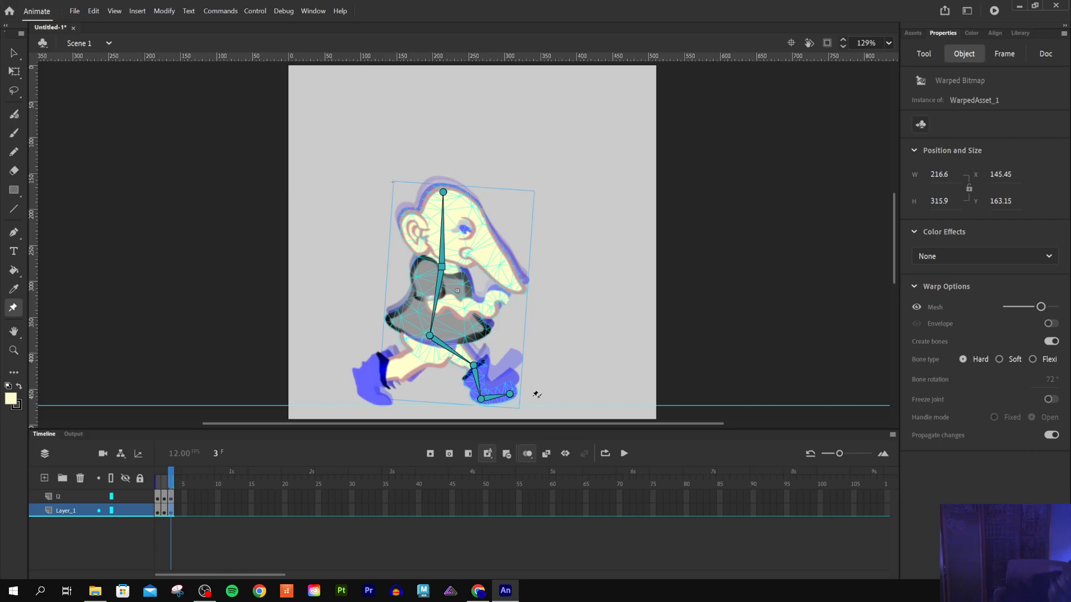
{"action": "left_click", "coordinate": [528, 453]}
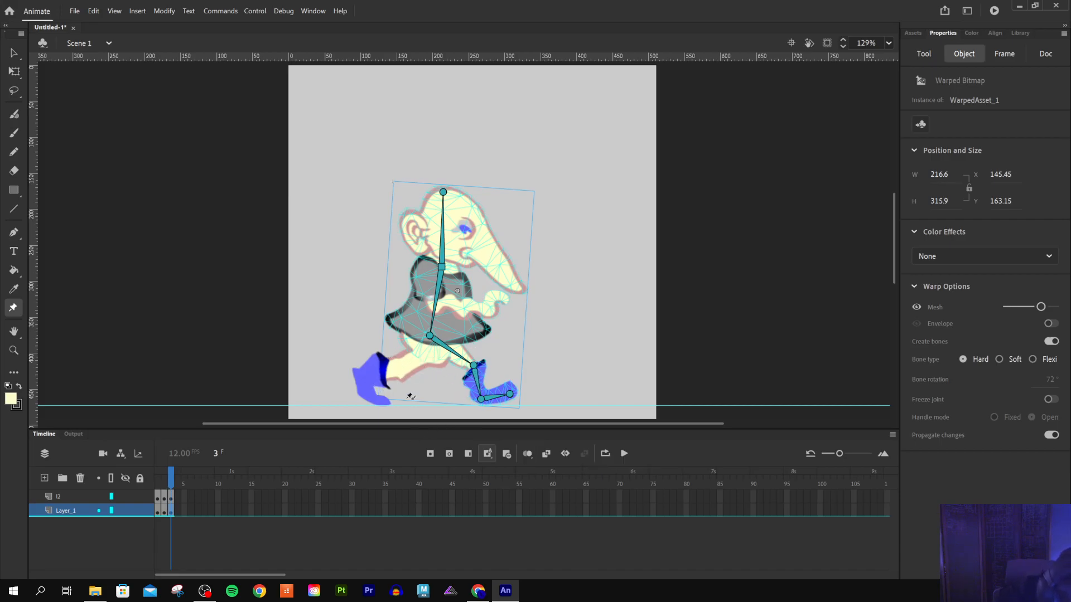
{"action": "left_click_drag", "start_coordinate": [171, 481], "coordinate": [157, 480]}
{"action": "left_click", "coordinate": [171, 480]}
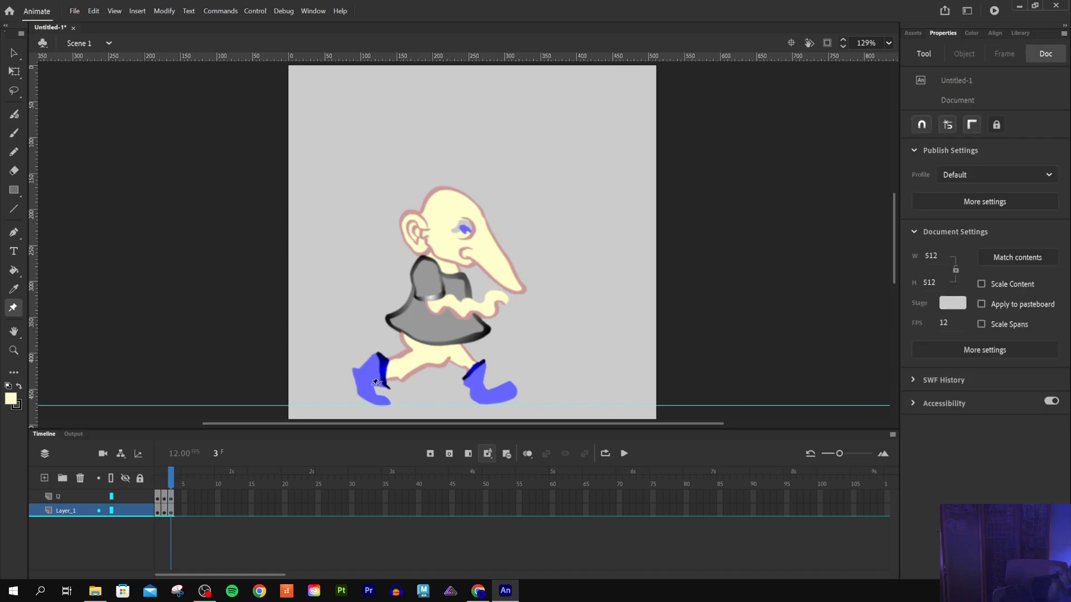
Shift the rear leg in frame 3 to X 107.45, Y 366 and raise its toe joint slightly
{"action": "left_click", "coordinate": [399, 376]}
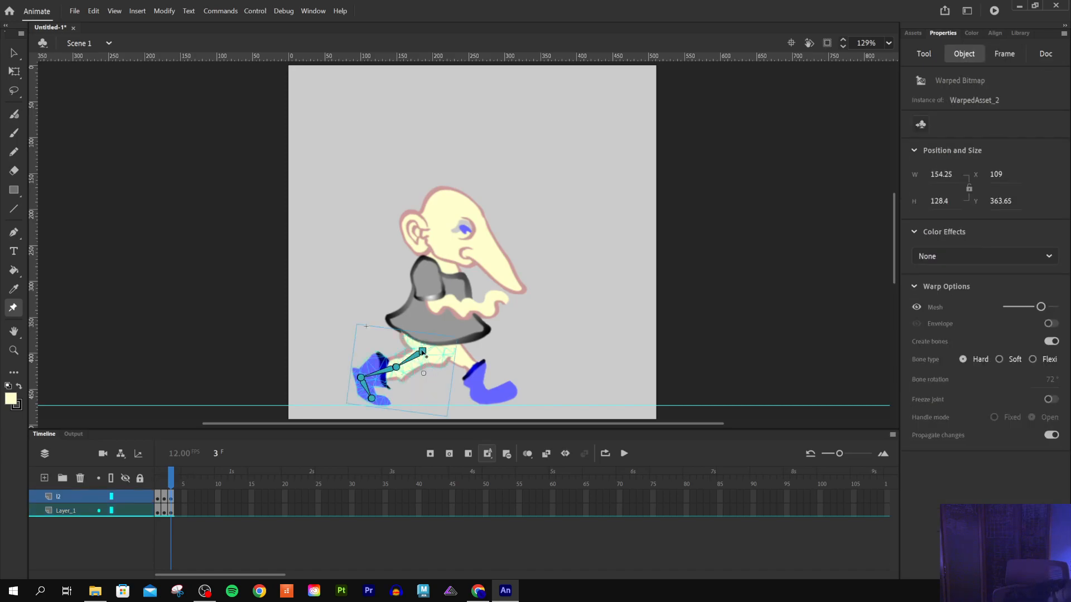
{"action": "left_click_drag", "start_coordinate": [423, 351], "coordinate": [421, 357]}
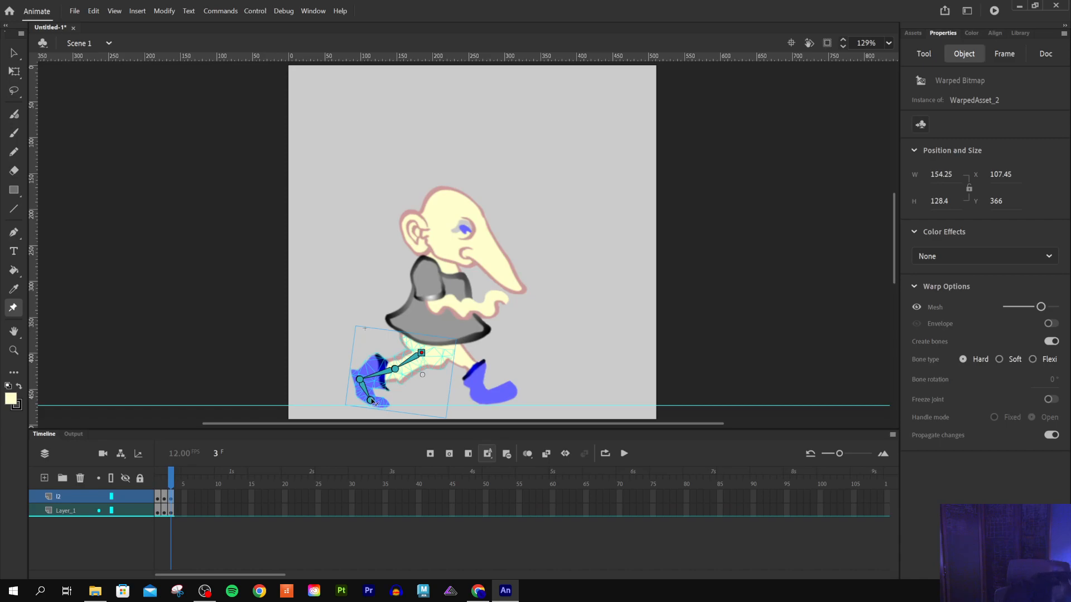
{"action": "left_click_drag", "start_coordinate": [373, 402], "coordinate": [372, 400]}
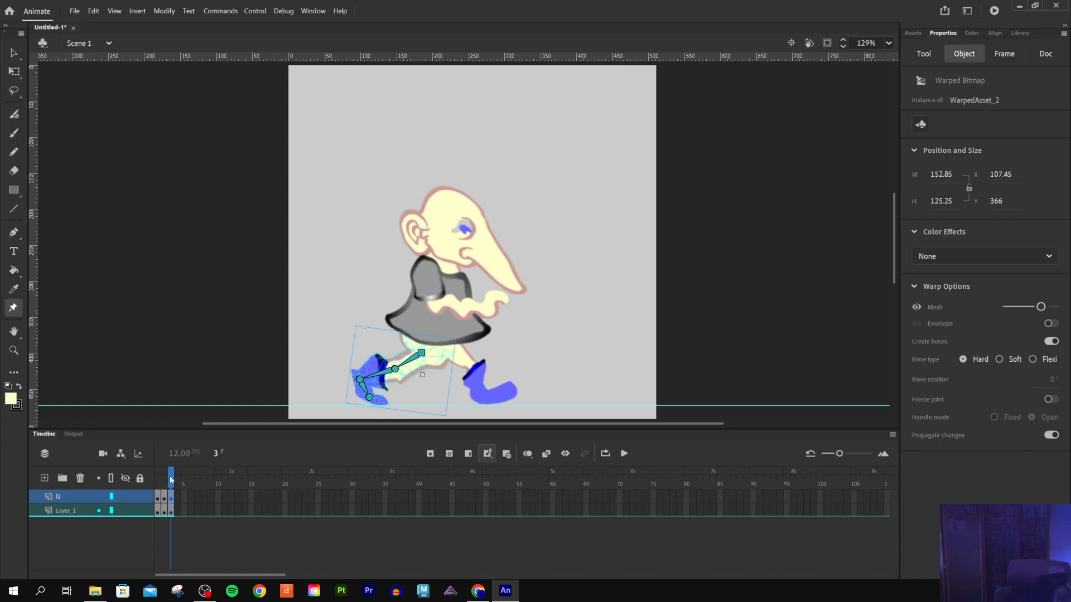
Flip back and forth through frames 1 to 3 to review the rear foot's movement
{"action": "key", "text": "comma"}
{"action": "key", "text": "comma"}
{"action": "key", "text": "period"}
{"action": "key", "text": "period"}
{"action": "key", "text": "comma"}
{"action": "key", "text": "comma"}
{"action": "key", "text": "period"}
{"action": "key", "text": "period"}
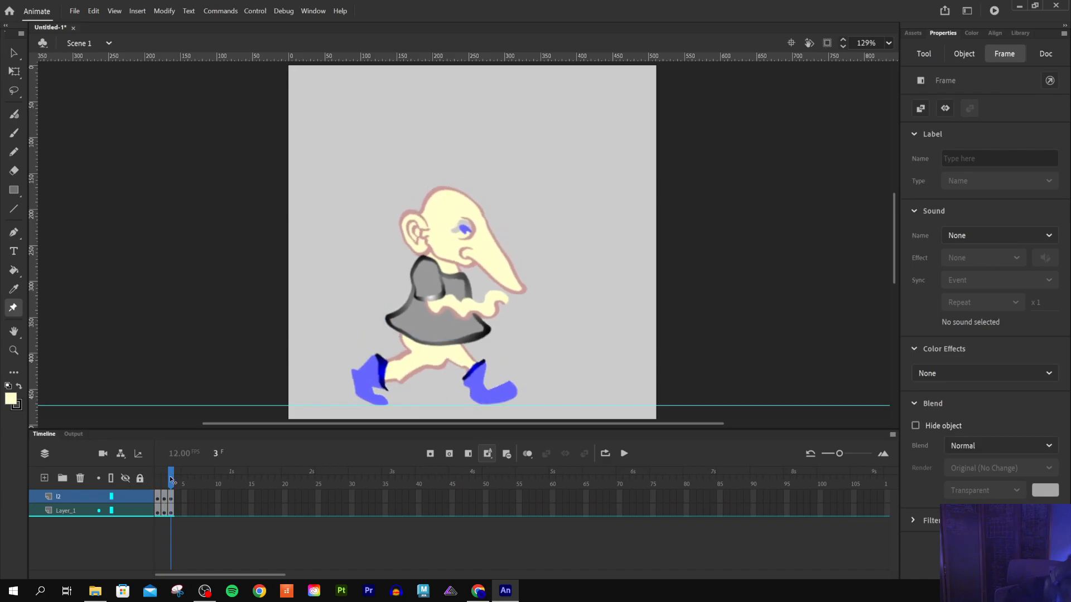
{"action": "left_click", "coordinate": [172, 478]}
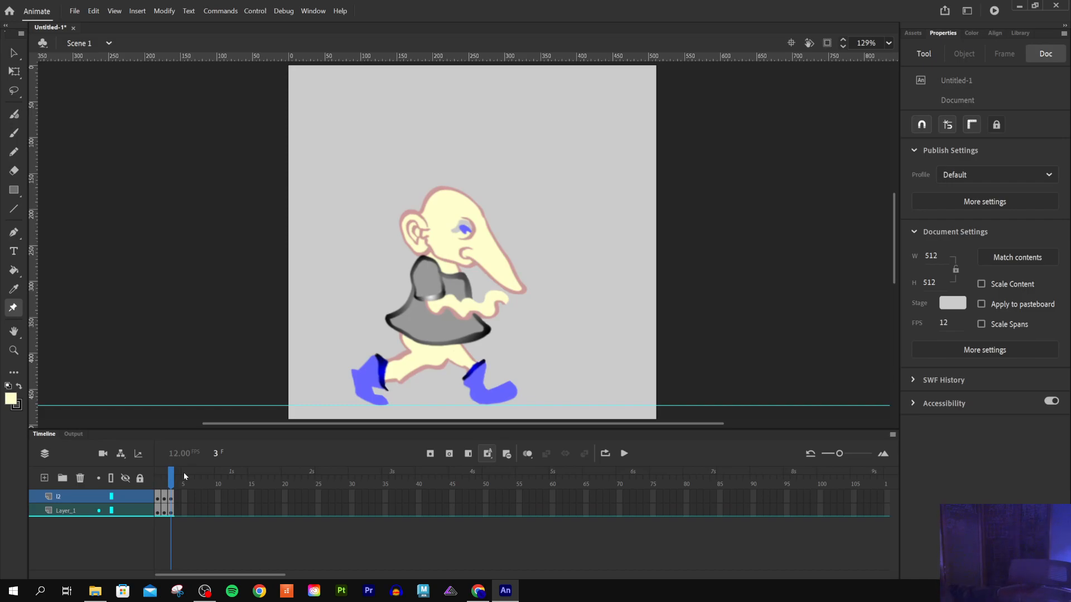
Extend the timeline of both character layers to frame 5
{"action": "key", "text": "period"}
{"action": "key", "text": "F5"}
{"action": "key", "text": "period"}
{"action": "key", "text": "F5"}
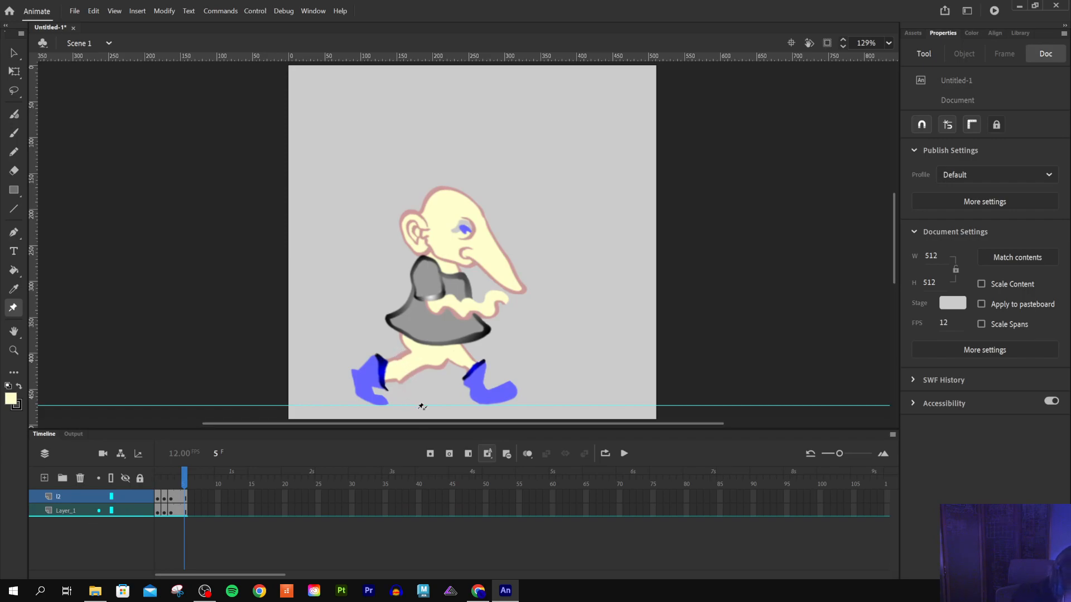
Pull the front boot back in frame 5, rotating the thigh bone to about 26° and levelling the toe bone to about 4°
{"action": "left_click", "coordinate": [496, 404]}
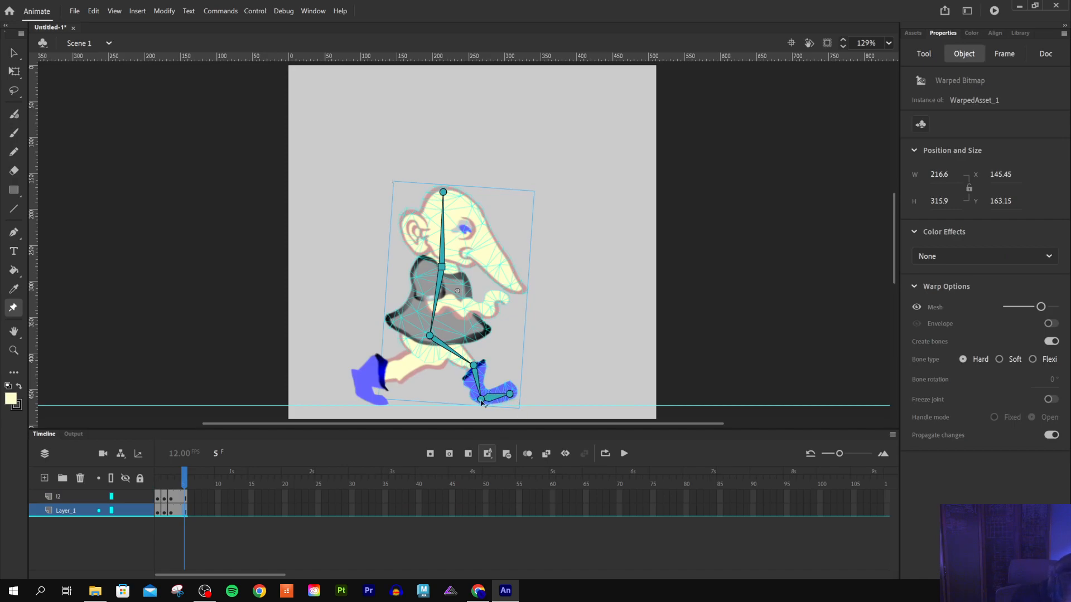
{"action": "left_click_drag", "start_coordinate": [510, 394], "coordinate": [511, 397]}
{"action": "mouse_move", "coordinate": [481, 399]}
{"action": "left_mouse_down"}
{"action": "mouse_move", "coordinate": [481, 359]}
{"action": "mouse_move", "coordinate": [485, 392]}
{"action": "mouse_move", "coordinate": [471, 411]}
{"action": "left_mouse_up"}
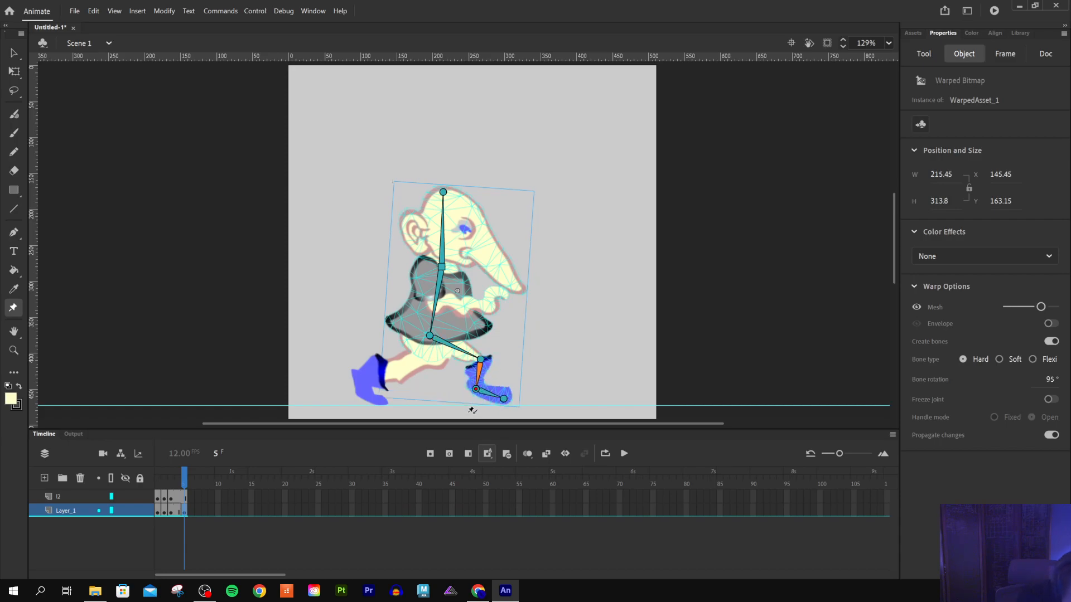
{"action": "left_click_drag", "start_coordinate": [481, 360], "coordinate": [484, 357]}
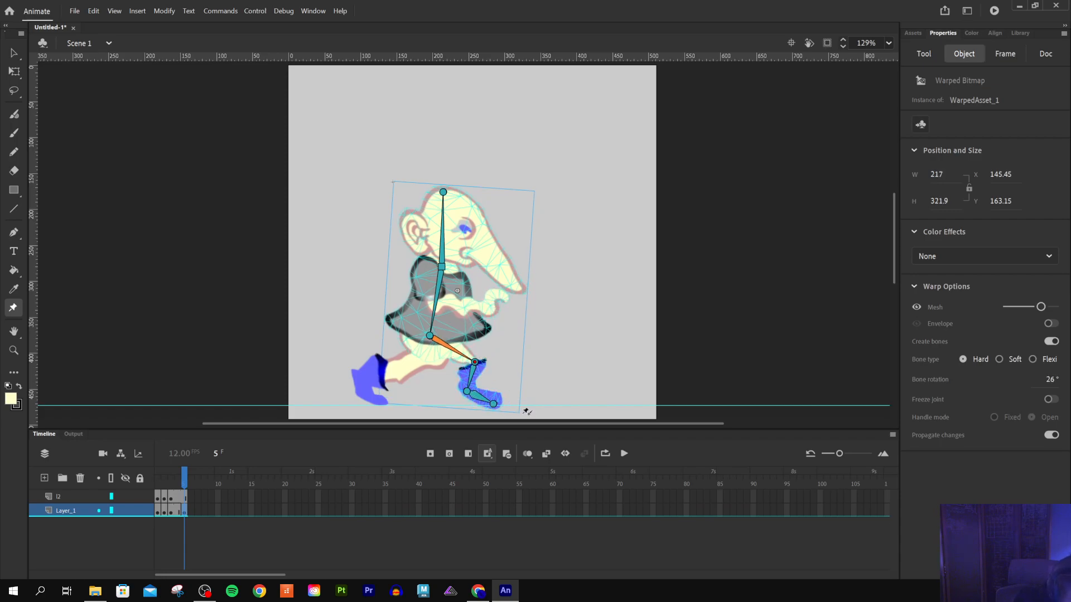
{"action": "left_click_drag", "start_coordinate": [494, 404], "coordinate": [494, 401]}
{"action": "left_click", "coordinate": [468, 392]}
{"action": "left_click_drag", "start_coordinate": [494, 404], "coordinate": [492, 399]}
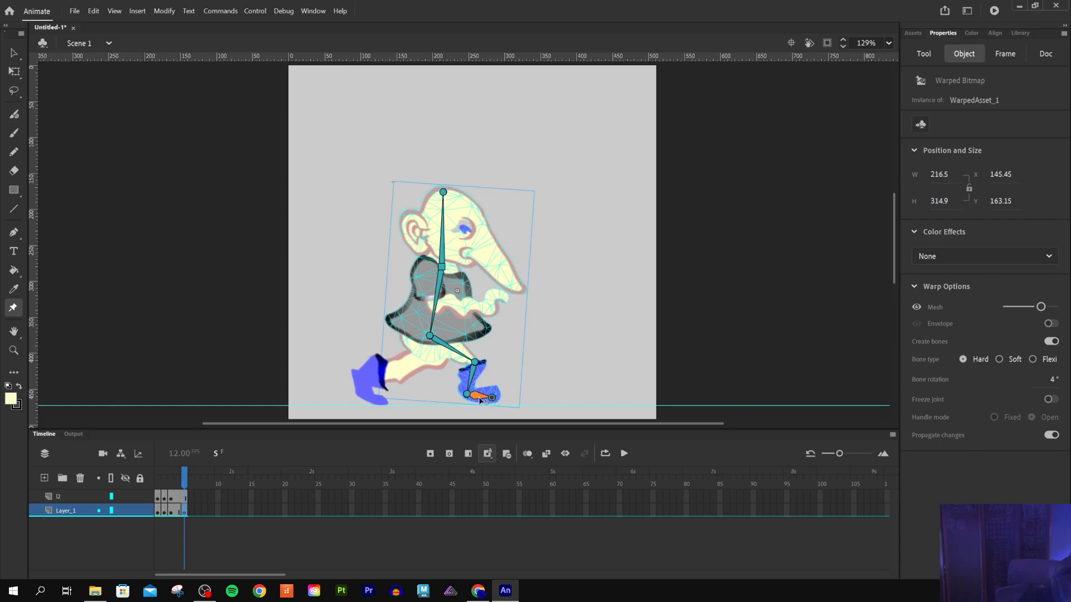
Lift the rear boot in frame 5 by bending the knee, and shift the rear leg to X 105.1, Y 366
{"action": "left_click", "coordinate": [75, 497]}
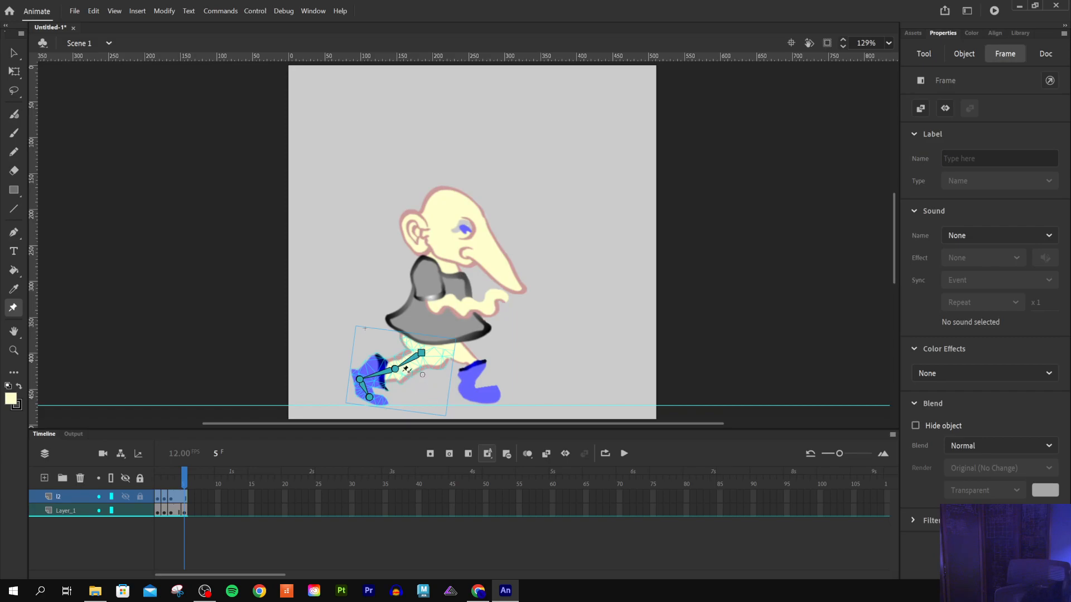
{"action": "left_click_drag", "start_coordinate": [360, 381], "coordinate": [419, 353]}
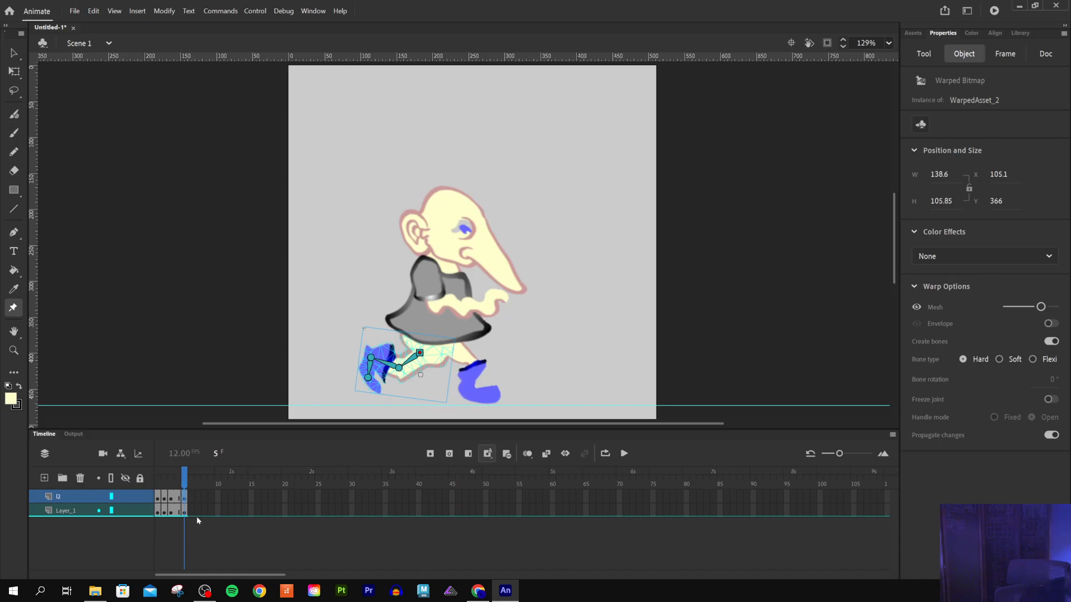
With onion skinning on, pose the rear leg in frame 4 with thigh about 138°, shin about 176° and toe bone about 71°
{"action": "left_click", "coordinate": [177, 479]}
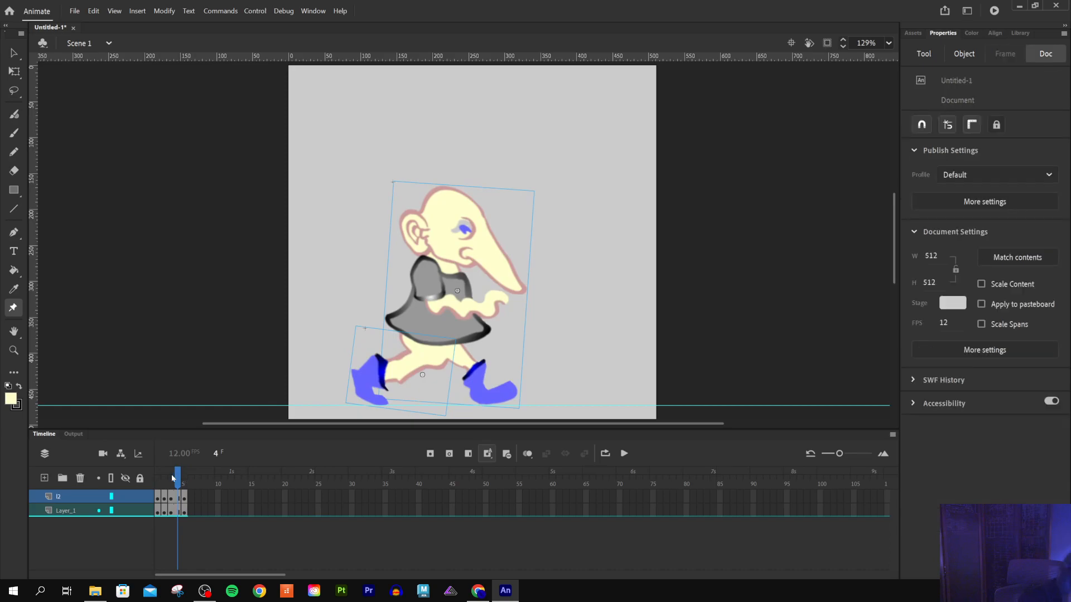
{"action": "left_click", "coordinate": [527, 454]}
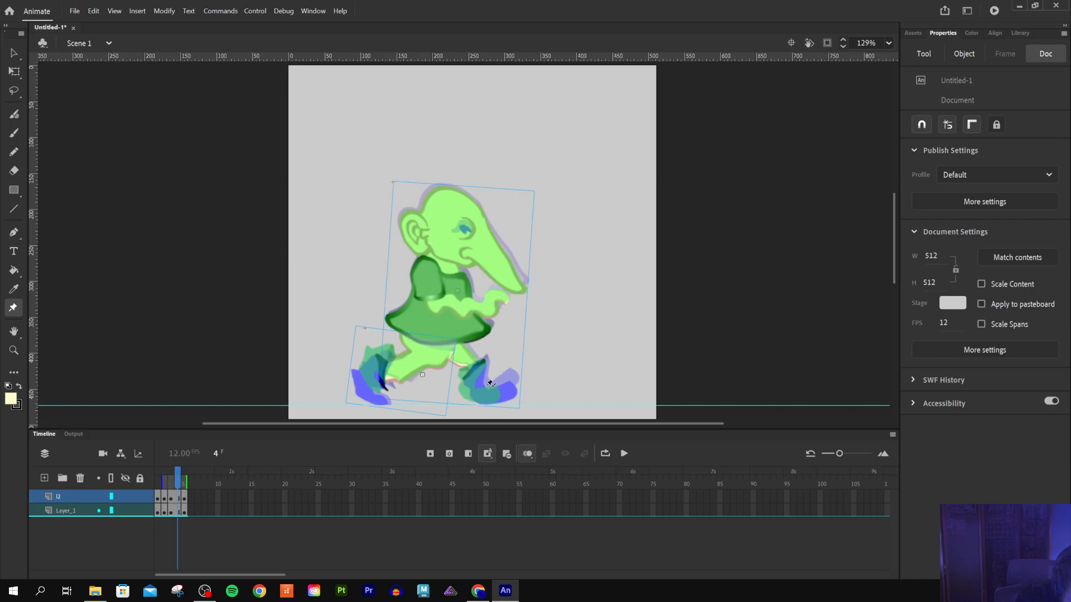
{"action": "left_click", "coordinate": [363, 387]}
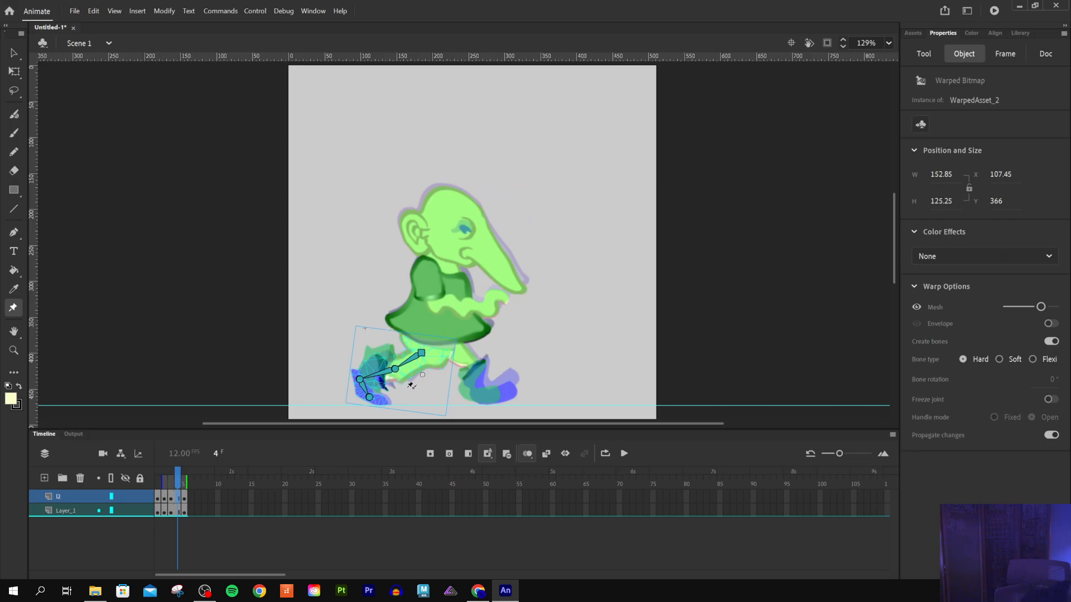
{"action": "left_click_drag", "start_coordinate": [360, 382], "coordinate": [395, 372]}
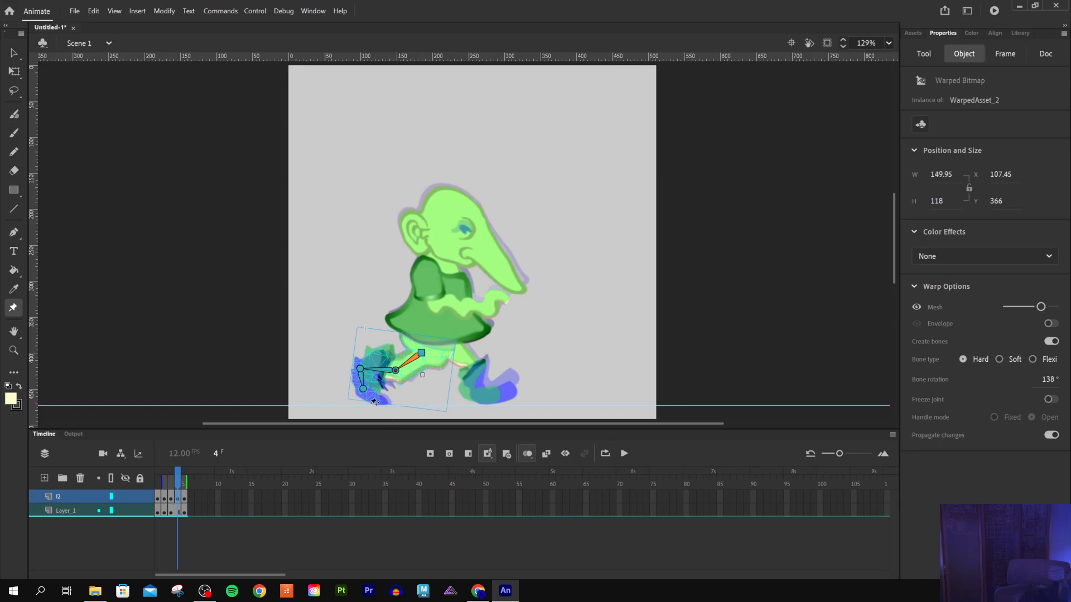
{"action": "left_click", "coordinate": [361, 378]}
{"action": "left_click_drag", "start_coordinate": [361, 379], "coordinate": [357, 371]}
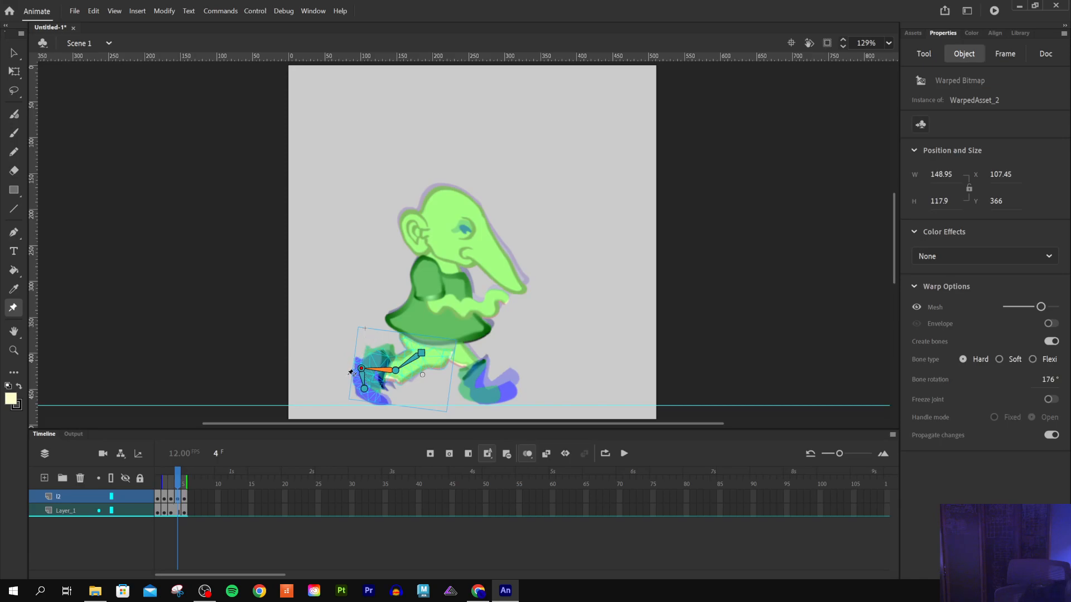
{"action": "left_click_drag", "start_coordinate": [364, 391], "coordinate": [361, 389]}
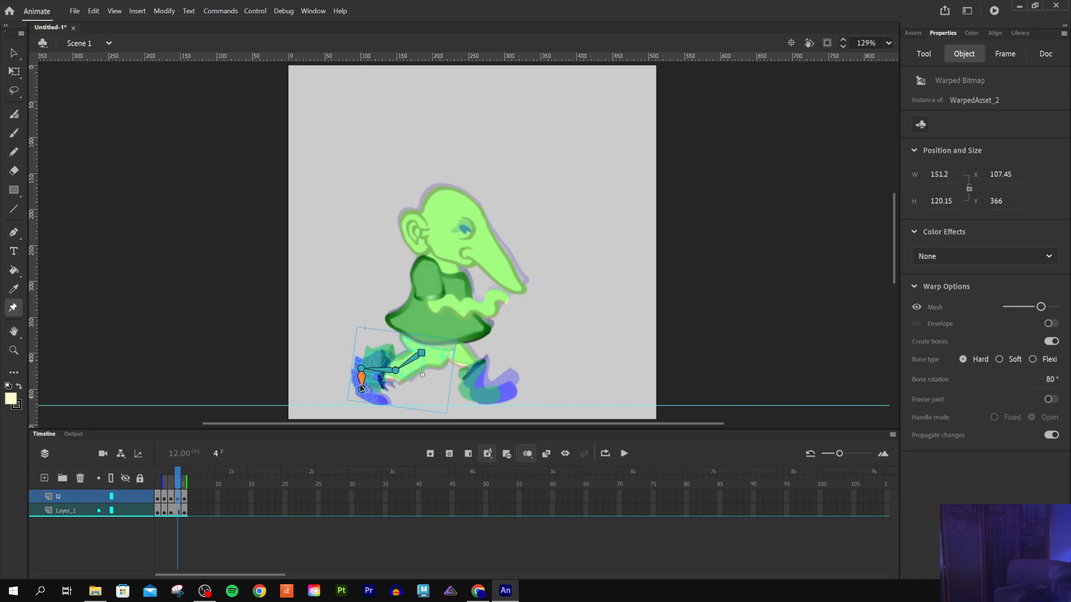
{"action": "left_click_drag", "start_coordinate": [364, 390], "coordinate": [367, 389]}
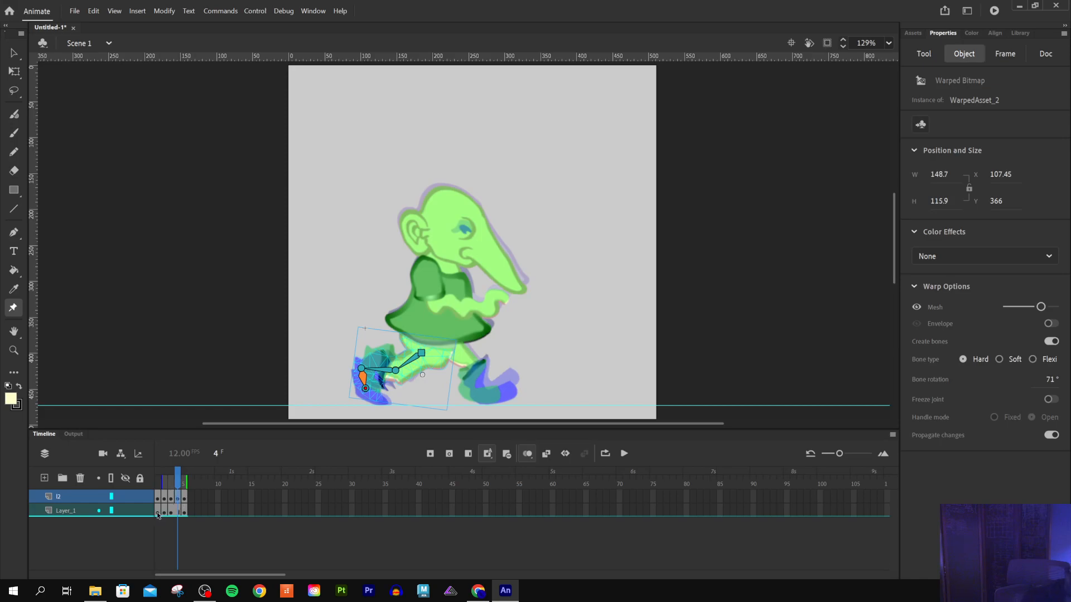
Select Layer_1 and compare frames 3 to 5 with onion skinning to judge the in-between pose
{"action": "left_click", "coordinate": [82, 511]}
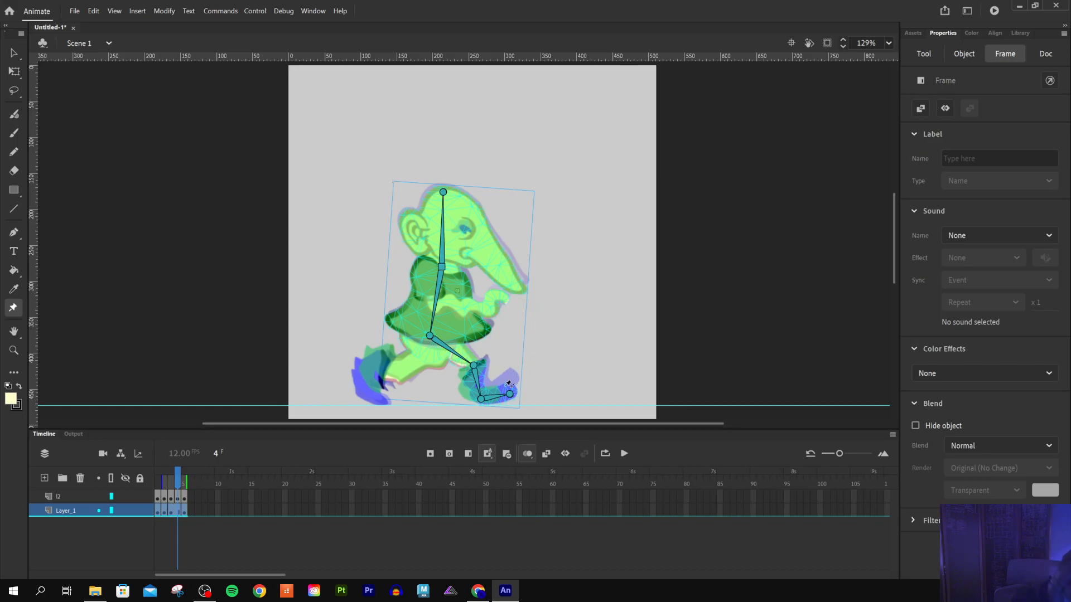
{"action": "left_click", "coordinate": [182, 478]}
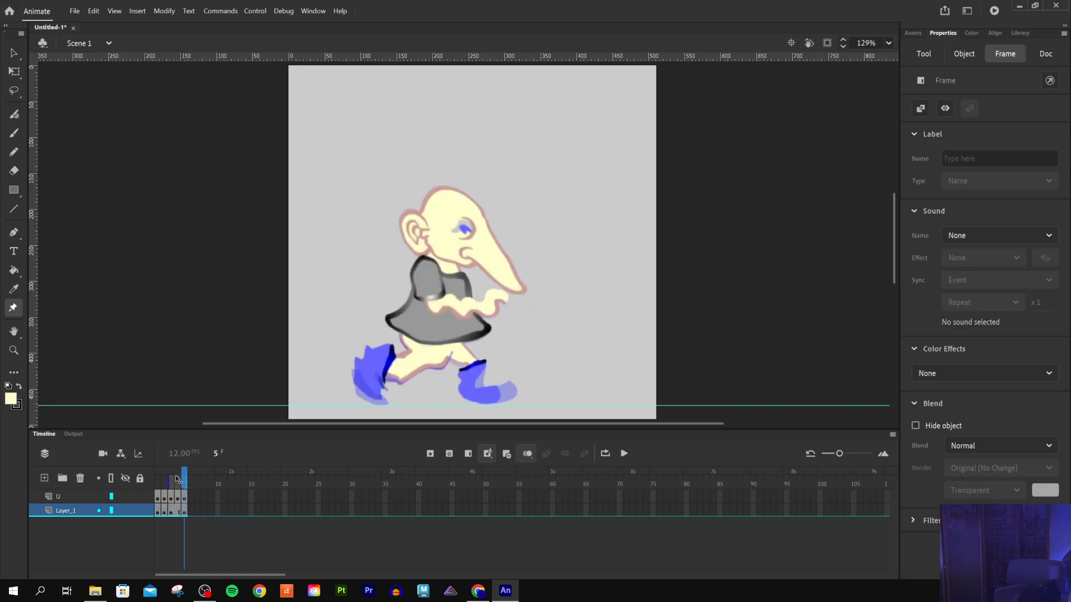
{"action": "left_click", "coordinate": [177, 479]}
{"action": "left_click_drag", "start_coordinate": [177, 479], "coordinate": [178, 479]}
{"action": "key", "text": "comma"}
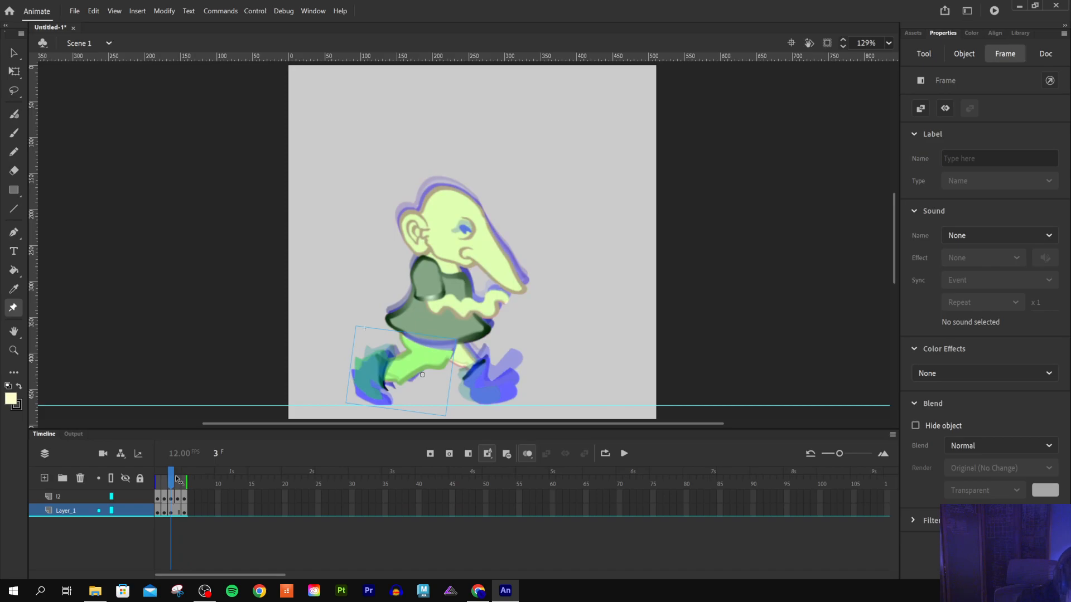
{"action": "left_click", "coordinate": [178, 478]}
{"action": "mouse_move", "coordinate": [177, 479]}
{"action": "left_mouse_down"}
{"action": "mouse_move", "coordinate": [164, 479]}
{"action": "mouse_move", "coordinate": [177, 479]}
{"action": "left_mouse_up"}
{"action": "left_click", "coordinate": [176, 479]}
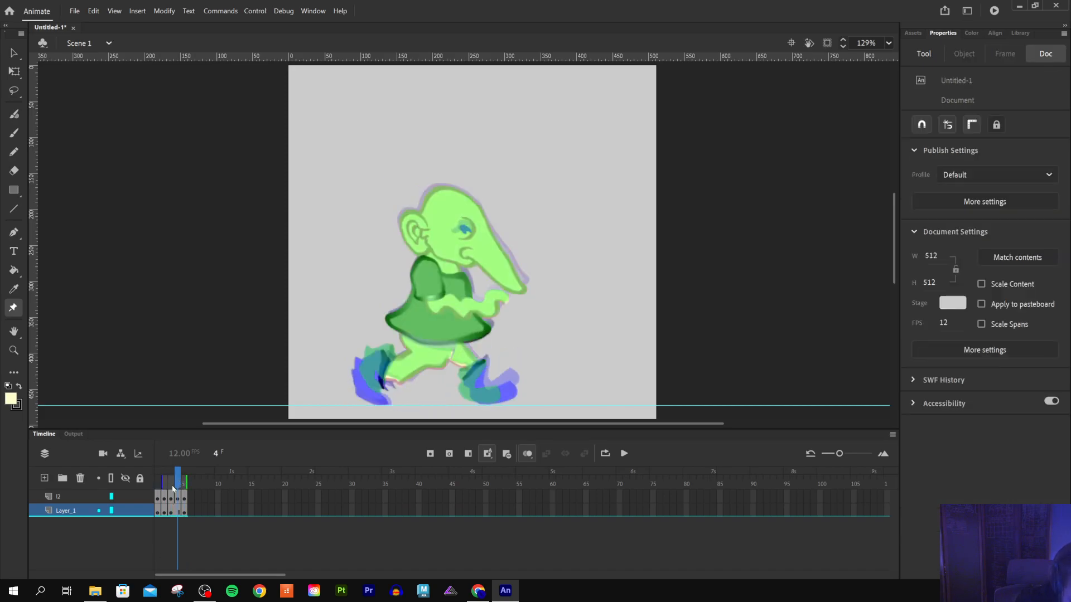
Pull the front boot back in frame 4, rotating the shin bone to about 84° and the toe bone to about -4°
{"action": "left_click", "coordinate": [508, 386]}
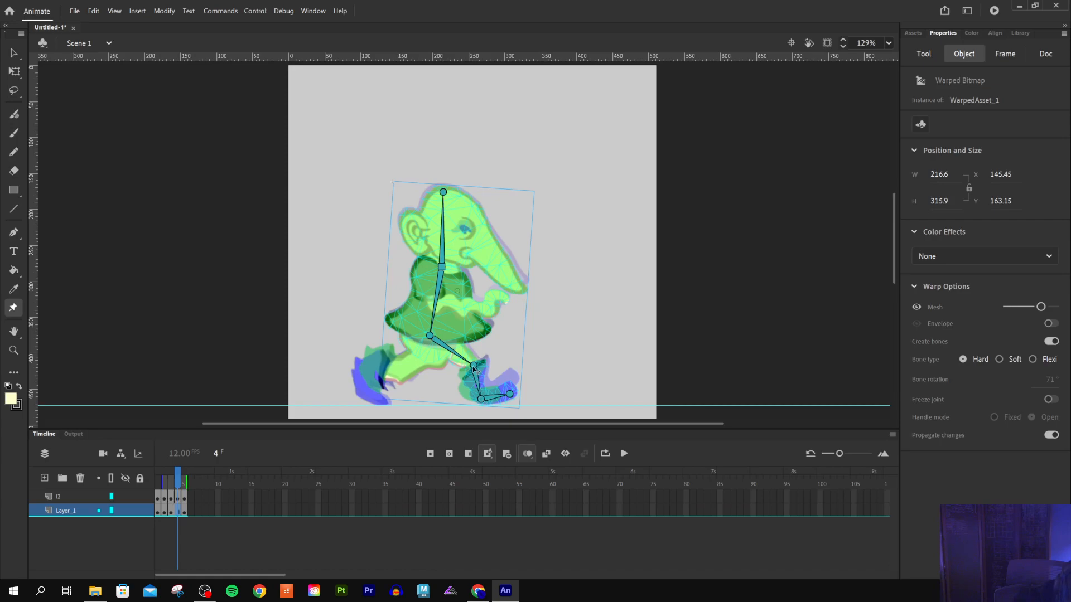
{"action": "left_click_drag", "start_coordinate": [473, 367], "coordinate": [505, 401]}
{"action": "left_click", "coordinate": [480, 397]}
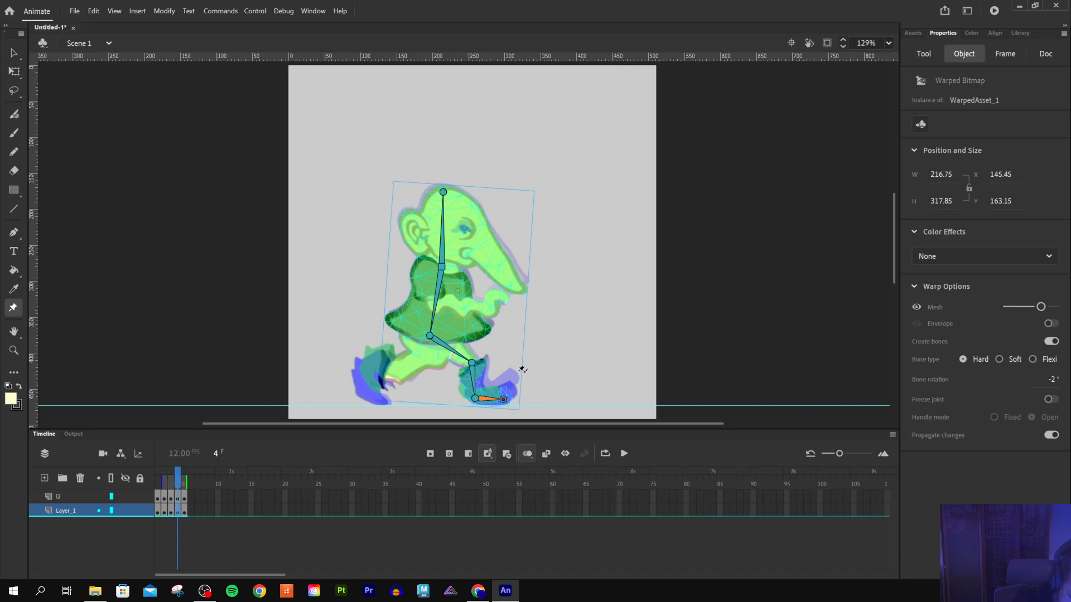
{"action": "left_click_drag", "start_coordinate": [504, 400], "coordinate": [505, 400]}
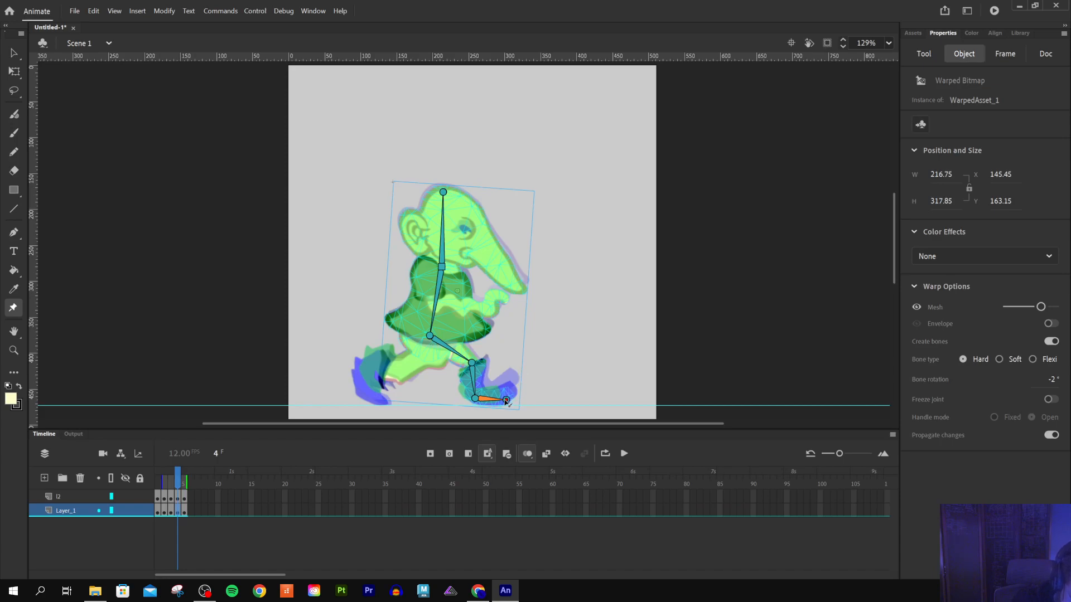
{"action": "left_click", "coordinate": [474, 400]}
{"action": "left_click", "coordinate": [503, 401]}
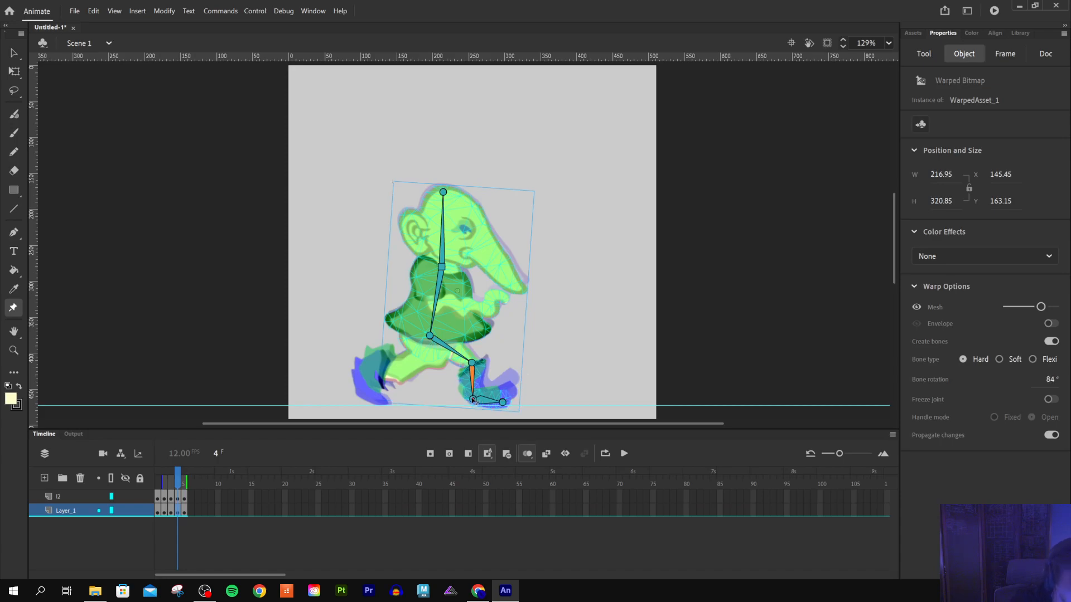
{"action": "left_click_drag", "start_coordinate": [503, 401], "coordinate": [504, 400]}
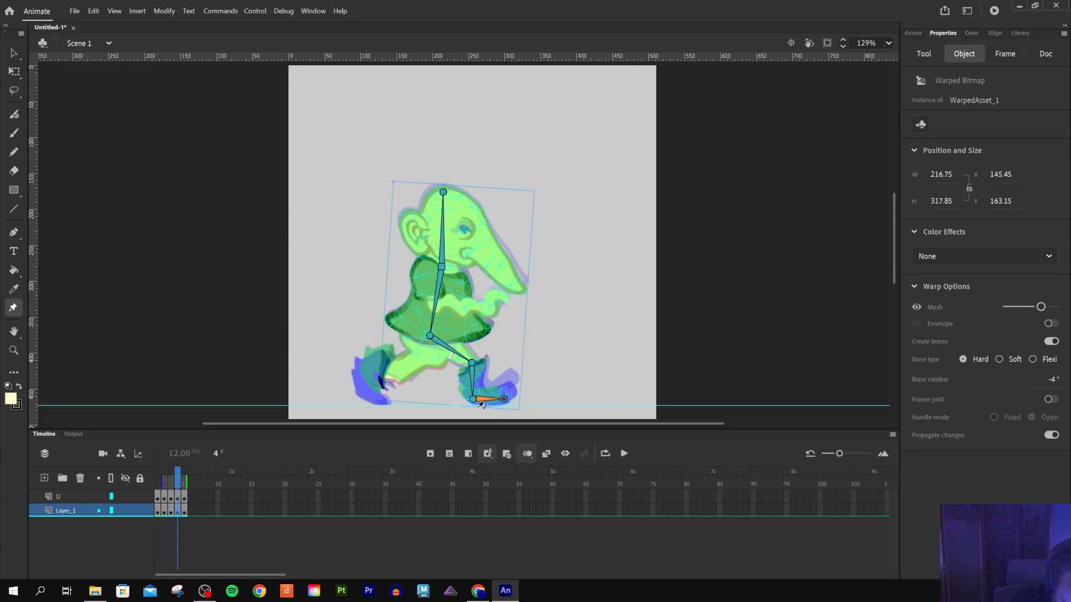
Compare the body and leg poses from frame 5 back to frame 1 with onion skinning on
{"action": "left_click_drag", "start_coordinate": [178, 481], "coordinate": [183, 478]}
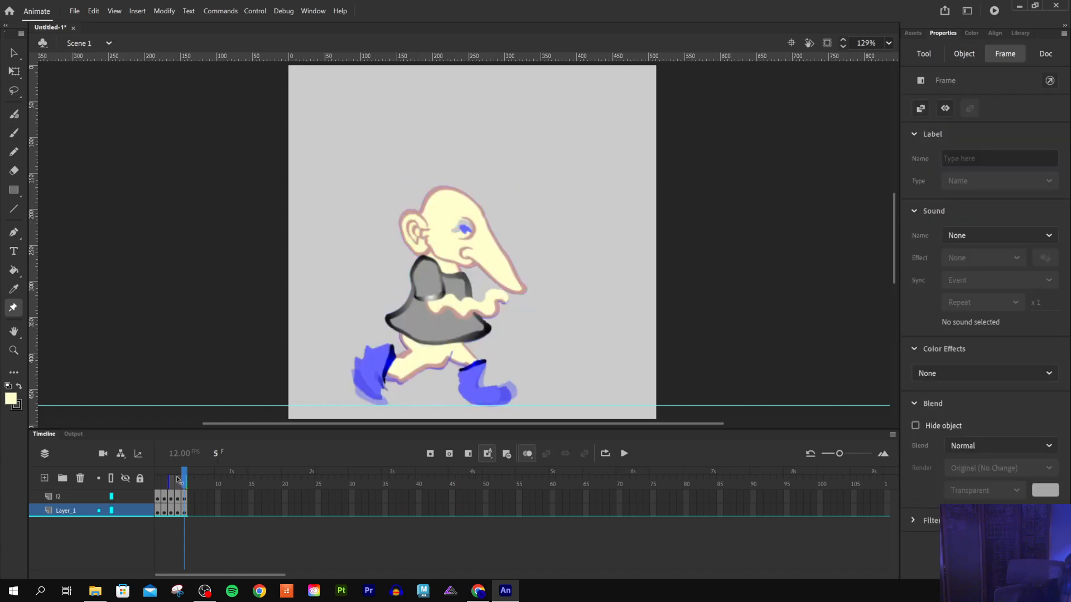
{"action": "left_click", "coordinate": [484, 392]}
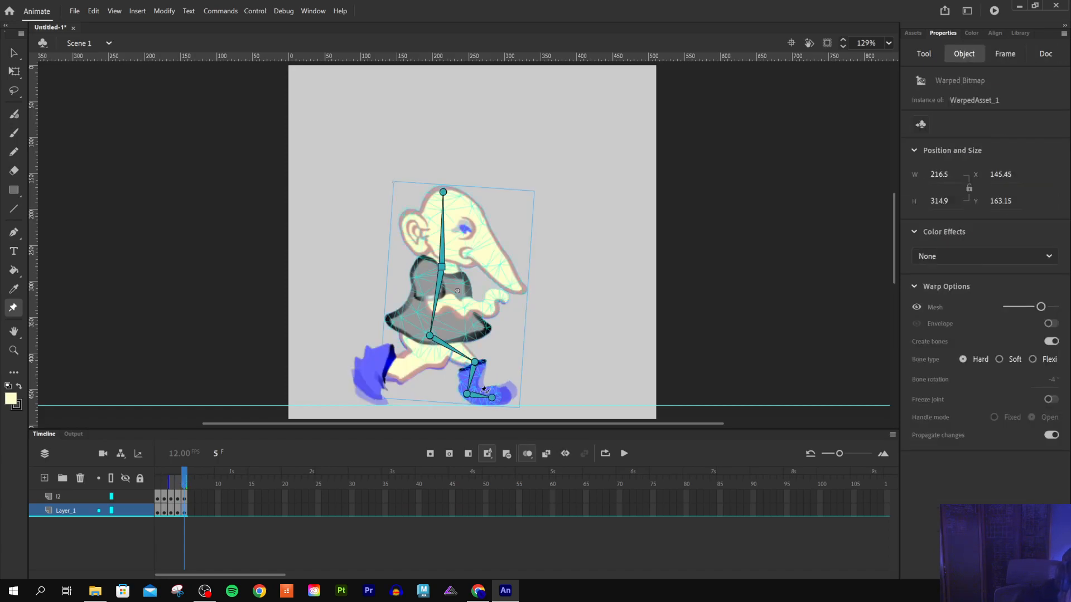
{"action": "left_click", "coordinate": [185, 483]}
{"action": "key", "text": "comma"}
{"action": "key", "text": "comma"}
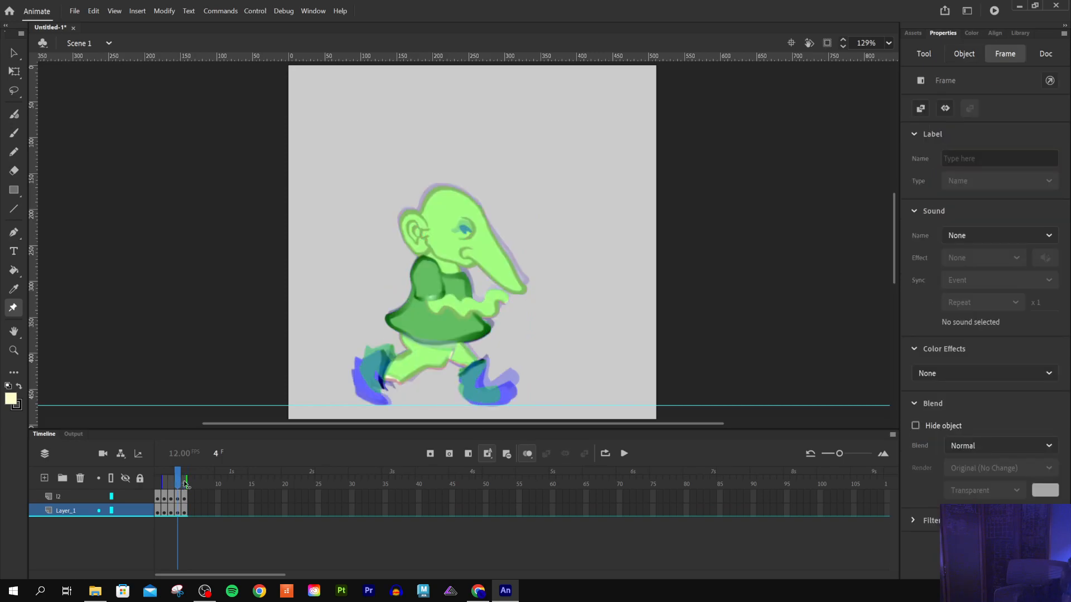
{"action": "key", "text": "comma"}
{"action": "key", "text": "comma"}
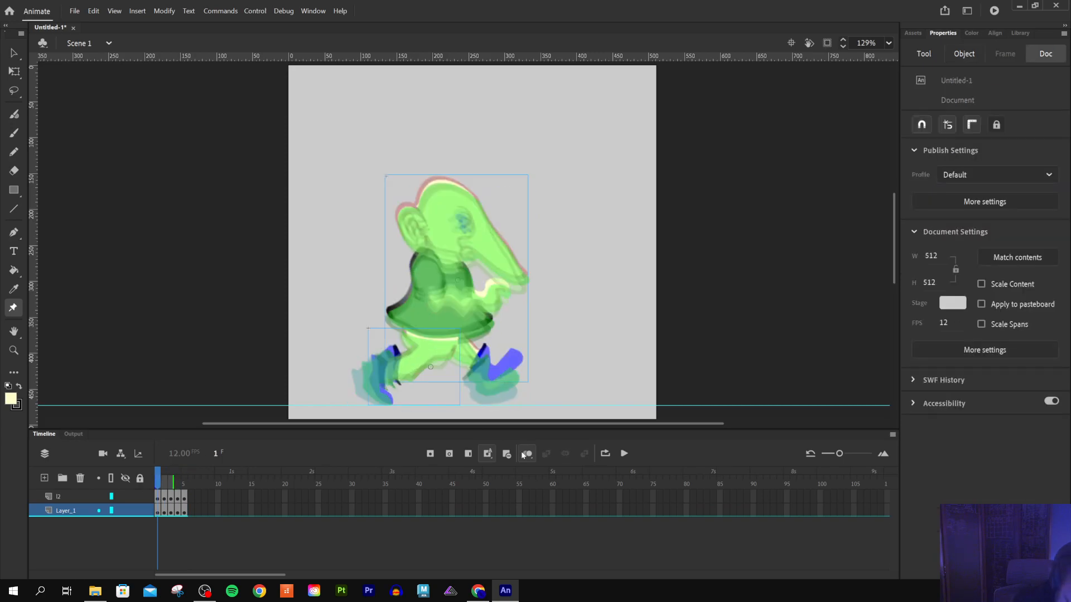
Turn off onion skinning and step through frames 1 to 5 to check the leg motion
{"action": "left_click", "coordinate": [527, 453]}
{"action": "left_click", "coordinate": [158, 481]}
{"action": "key", "text": "period"}
{"action": "key", "text": "period"}
{"action": "key", "text": "period"}
{"action": "key", "text": "period"}
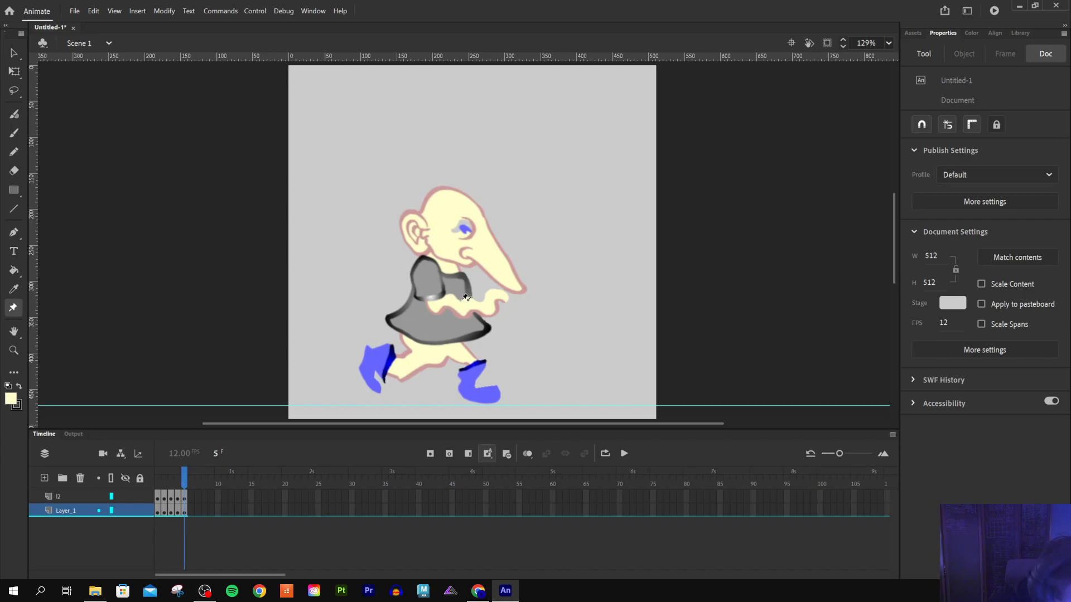
With onion skinning back on, lower the head in frame 5 by moving the head bone to a rotation of about -89°
{"action": "left_click", "coordinate": [444, 238]}
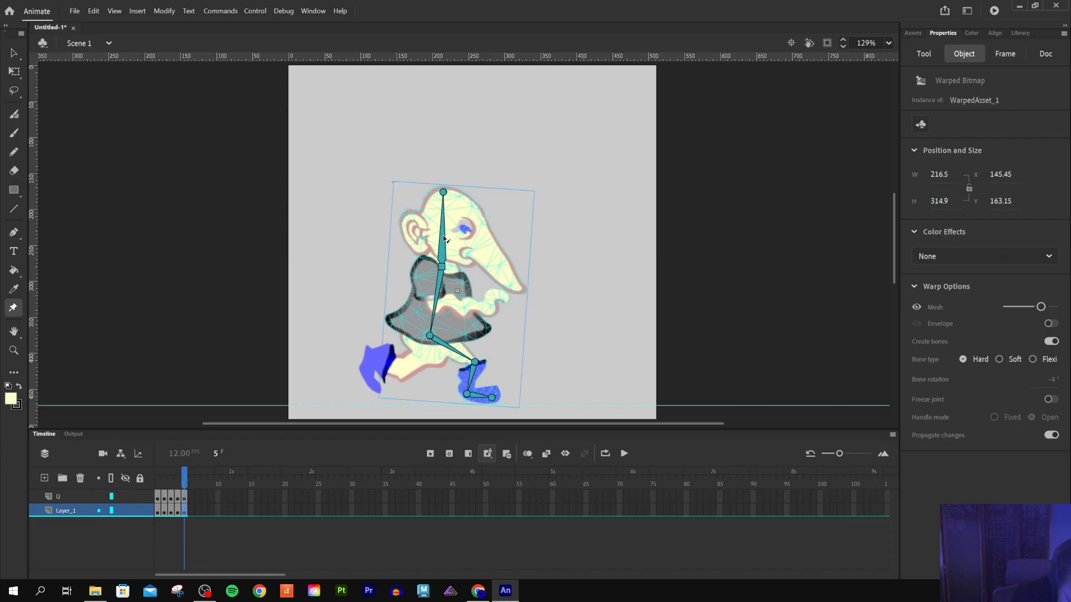
{"action": "left_click", "coordinate": [528, 454]}
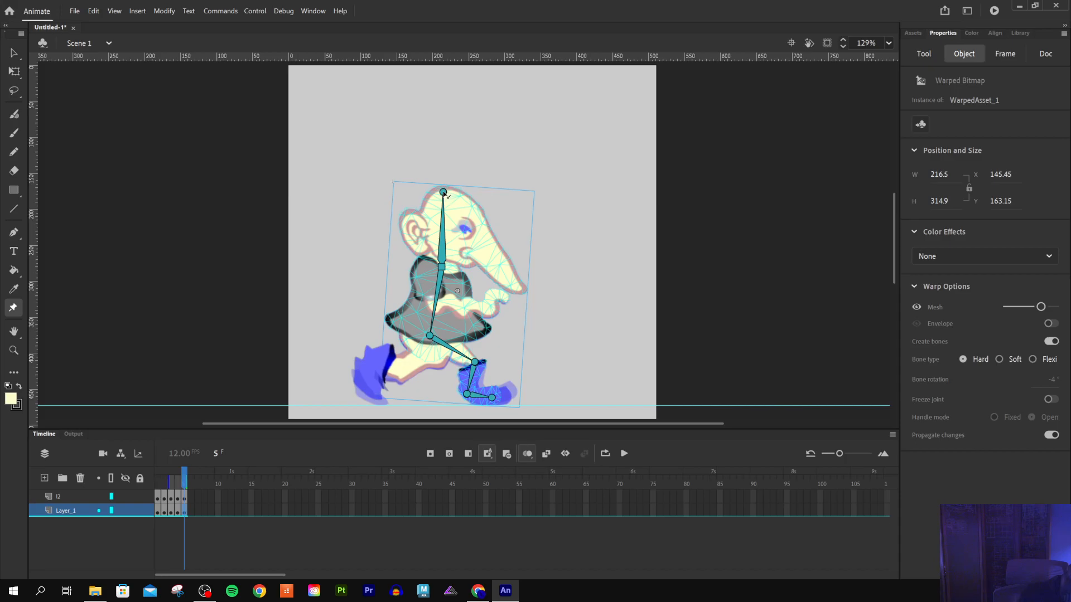
{"action": "left_click", "coordinate": [444, 194]}
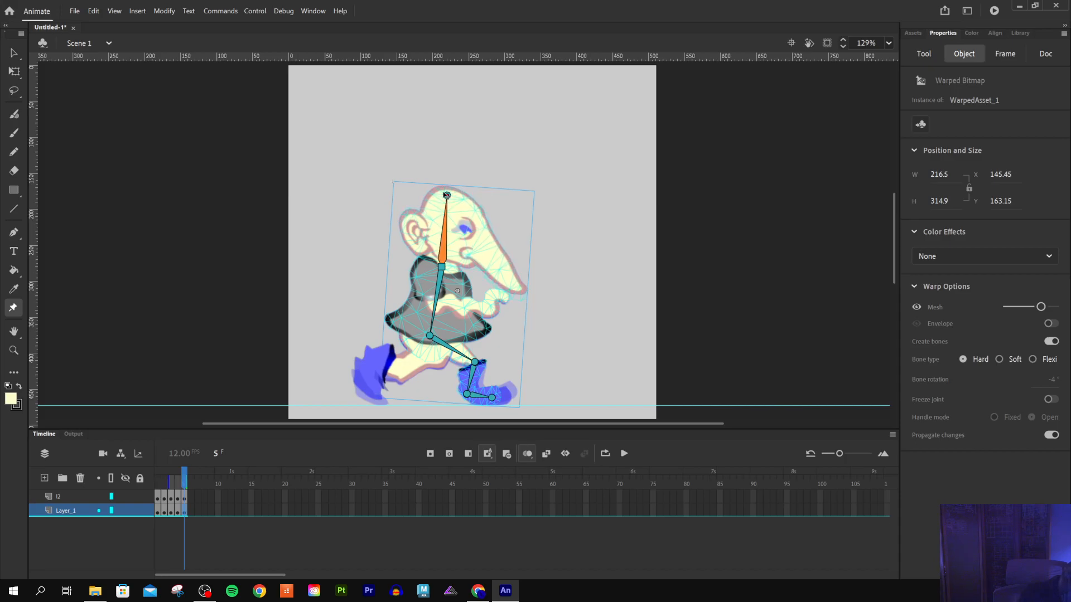
{"action": "left_click_drag", "start_coordinate": [444, 194], "coordinate": [450, 202]}
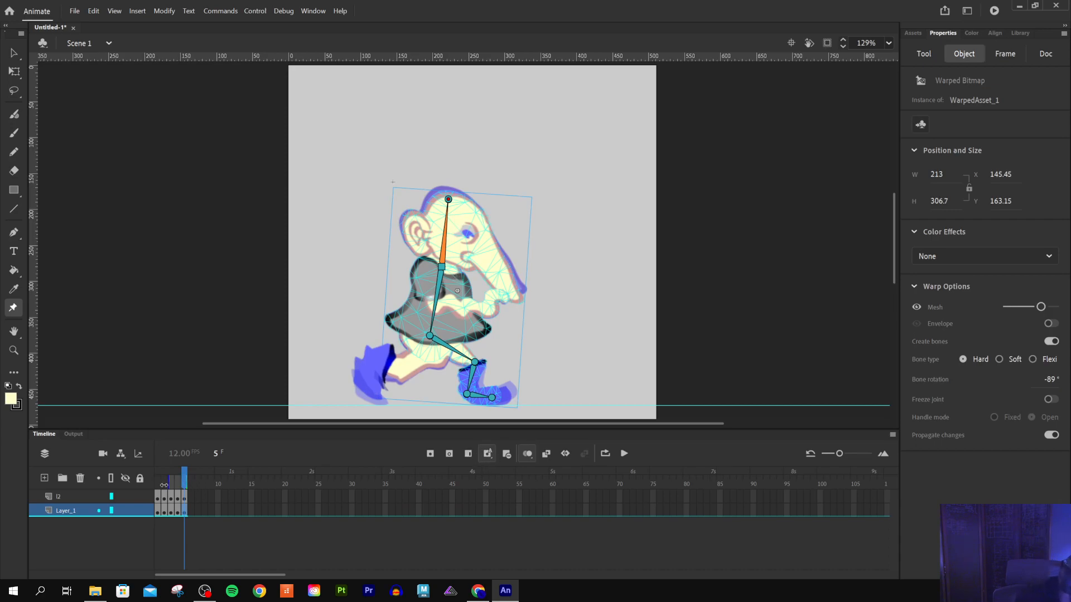
Extend Layer_1 to frame 7 and move the playhead to that frame
{"action": "left_click", "coordinate": [191, 508]}
{"action": "key", "text": "F5"}
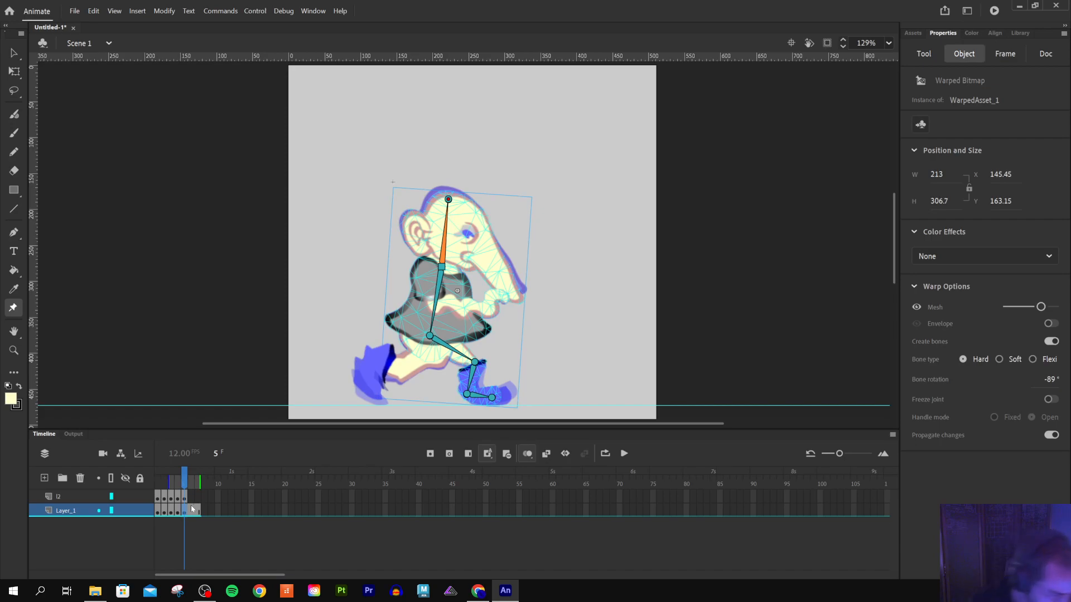
{"action": "left_click_drag", "start_coordinate": [183, 475], "coordinate": [198, 475]}
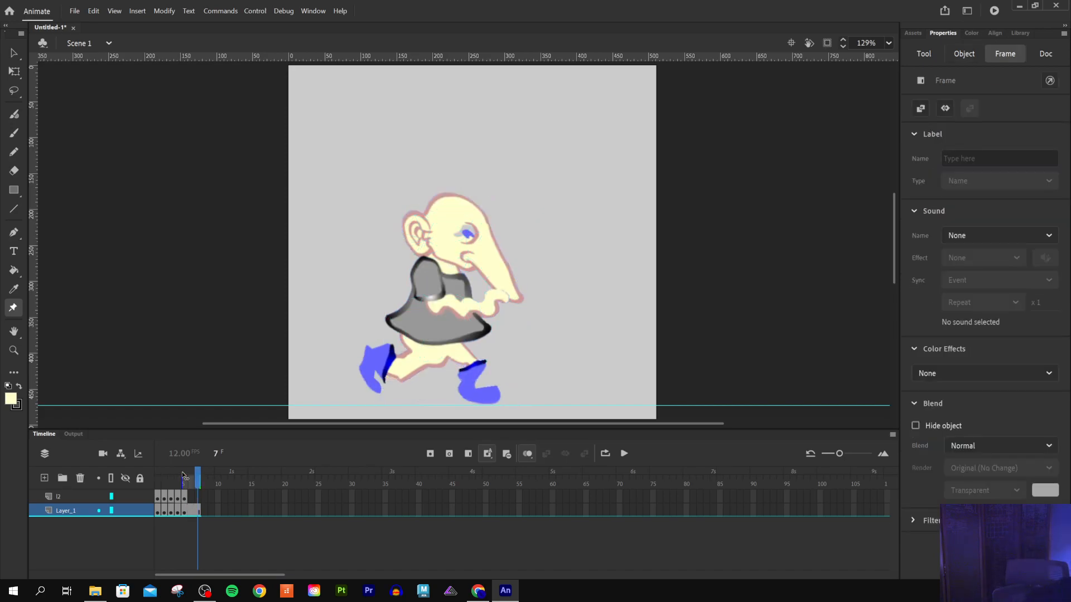
Swing the front leg backward in frame 7, pulling the knee under the hip and rotating the shin bone to about 180°
{"action": "left_click", "coordinate": [490, 395]}
{"action": "left_click", "coordinate": [491, 397]}
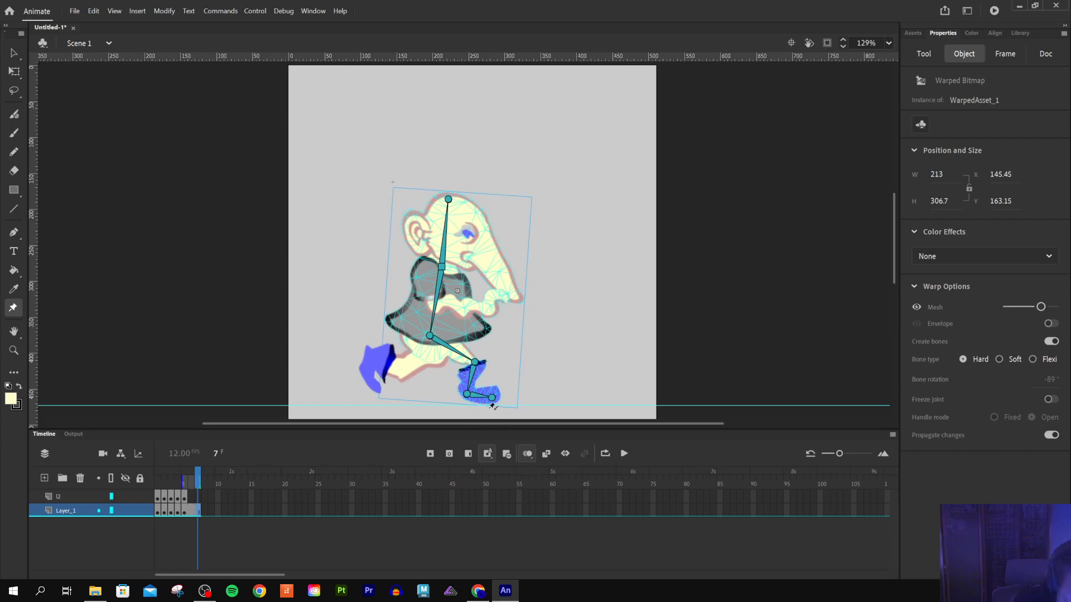
{"action": "left_click", "coordinate": [467, 397]}
{"action": "left_click_drag", "start_coordinate": [467, 398], "coordinate": [410, 372]}
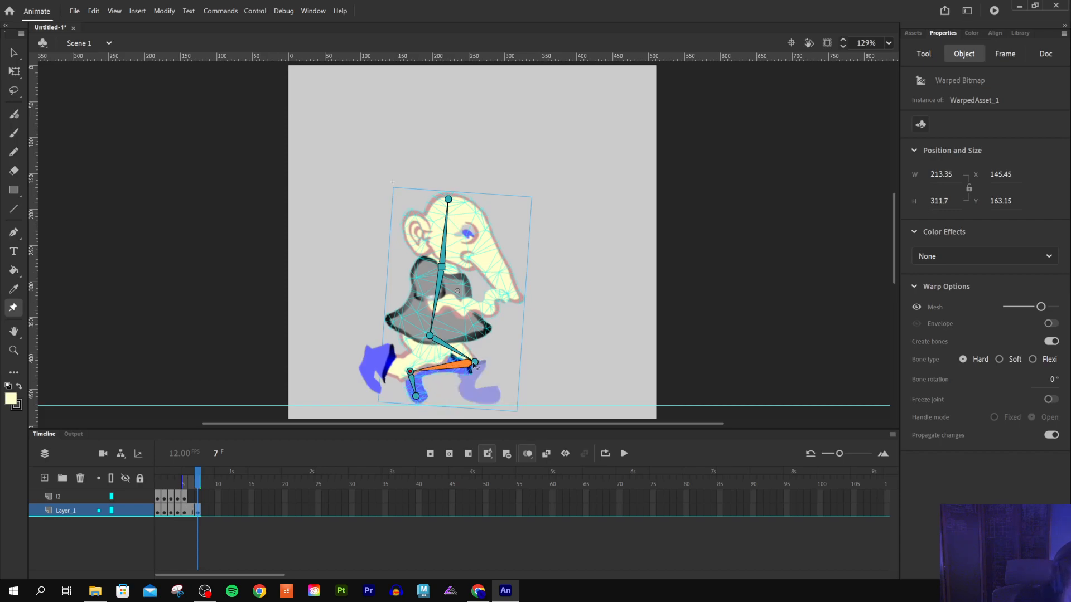
{"action": "left_click_drag", "start_coordinate": [475, 364], "coordinate": [435, 364]}
{"action": "left_click", "coordinate": [386, 326]}
{"action": "left_click_drag", "start_coordinate": [385, 327], "coordinate": [376, 363]}
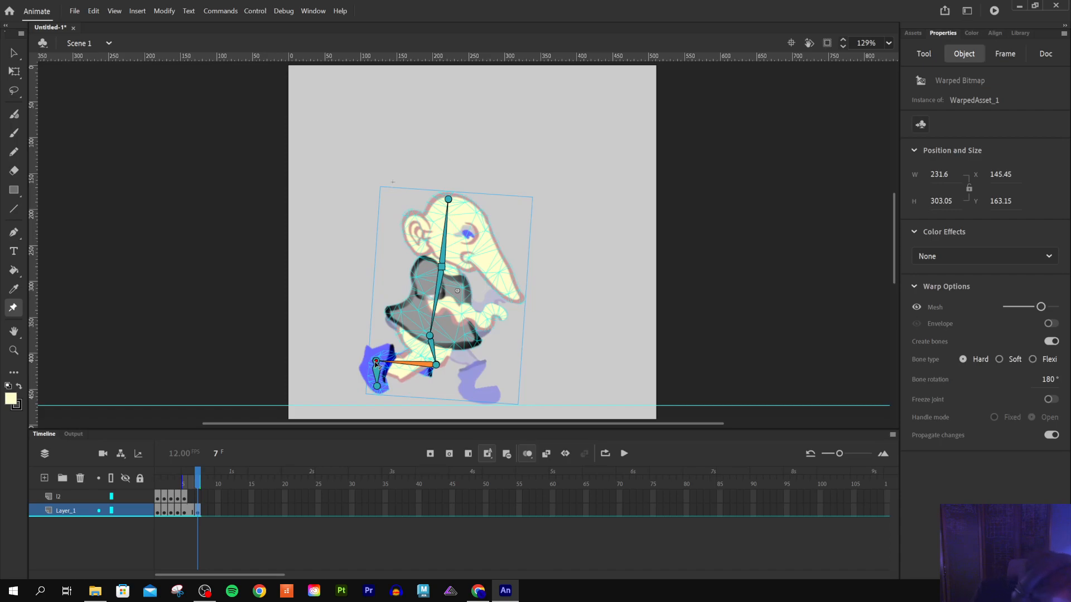
Move Layer_1's frame 7 keyframe to frame 20 and play the animation from frame 5
{"action": "left_click_drag", "start_coordinate": [198, 513], "coordinate": [285, 512]}
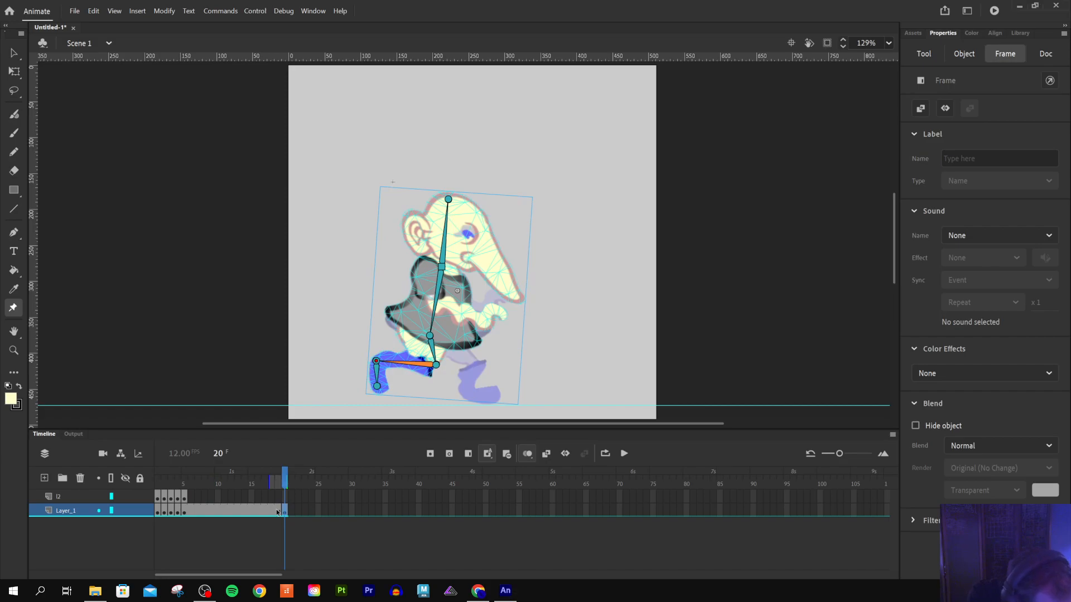
{"action": "key", "text": "Return"}
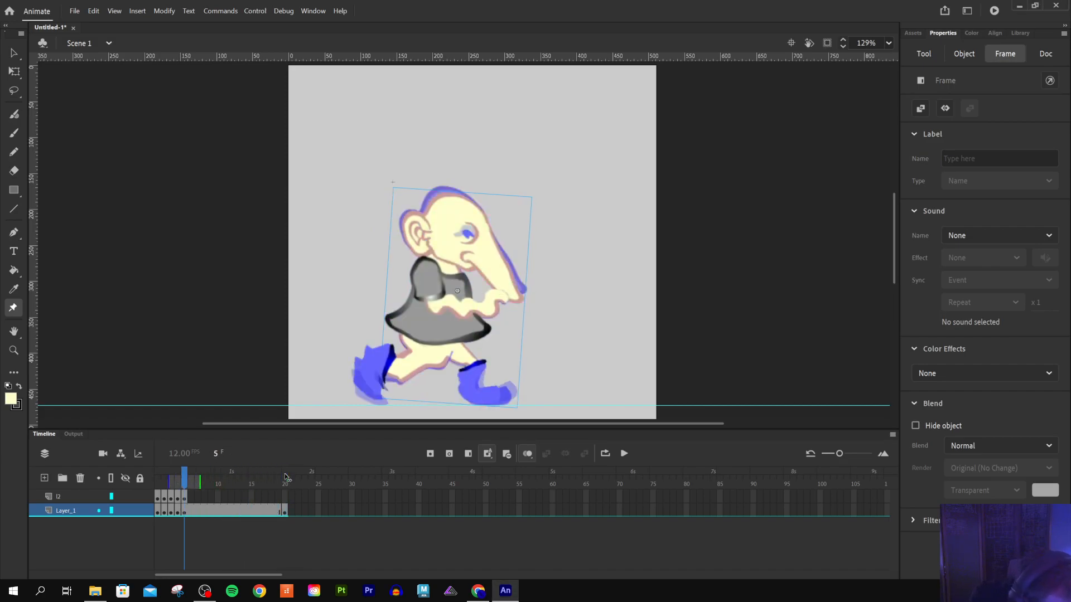
{"action": "left_click", "coordinate": [184, 475]}
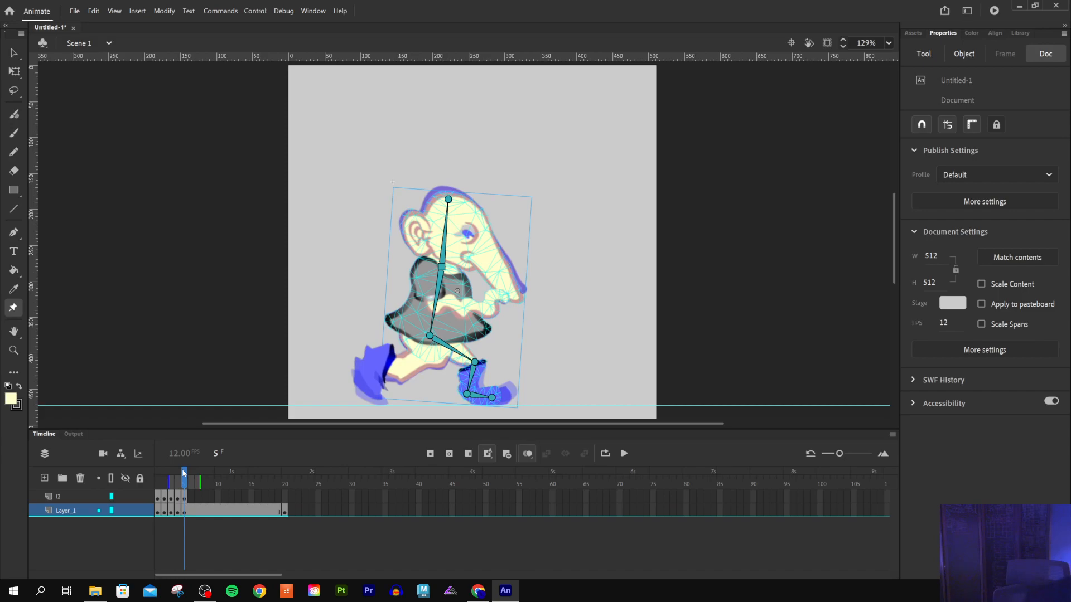
{"action": "key", "text": "Return"}
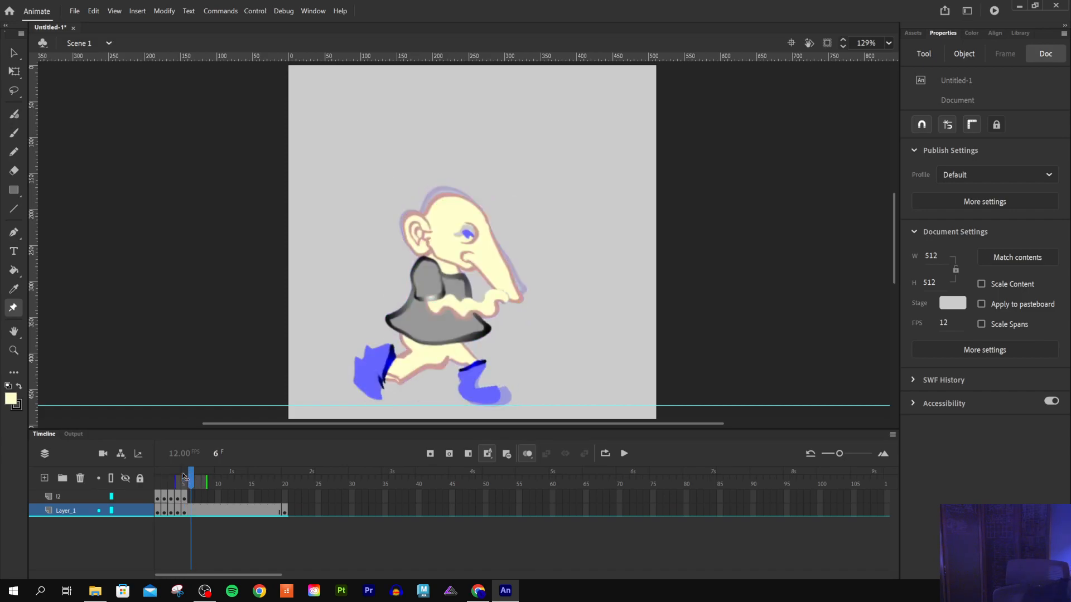
Pose the front leg in frame 7 with the knee bent, the boot drawn back under the body and the toe bone at about 38°
{"action": "left_click", "coordinate": [196, 486]}
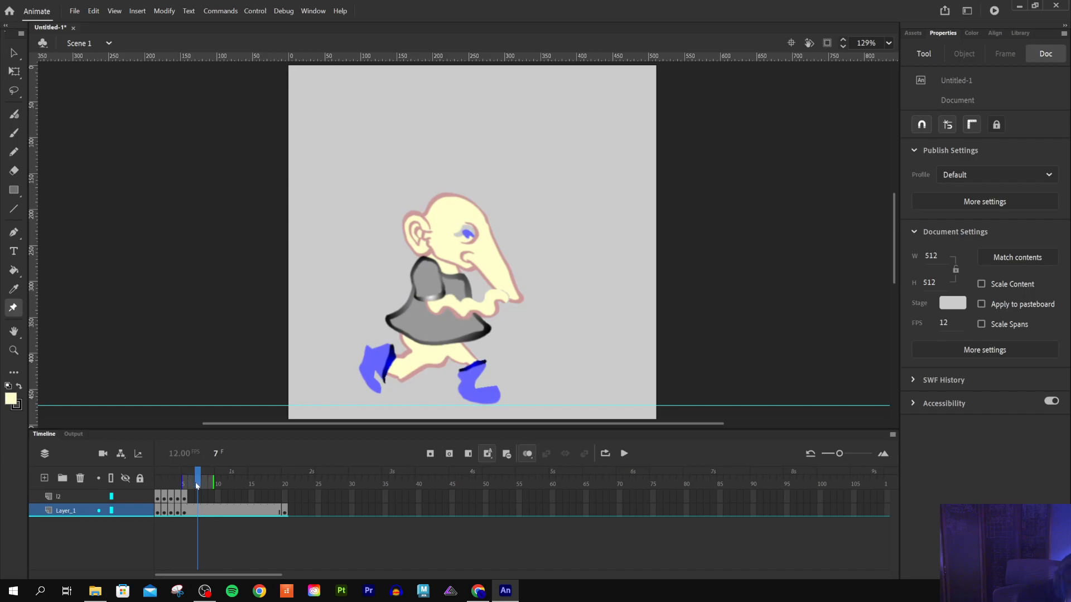
{"action": "left_click", "coordinate": [474, 389]}
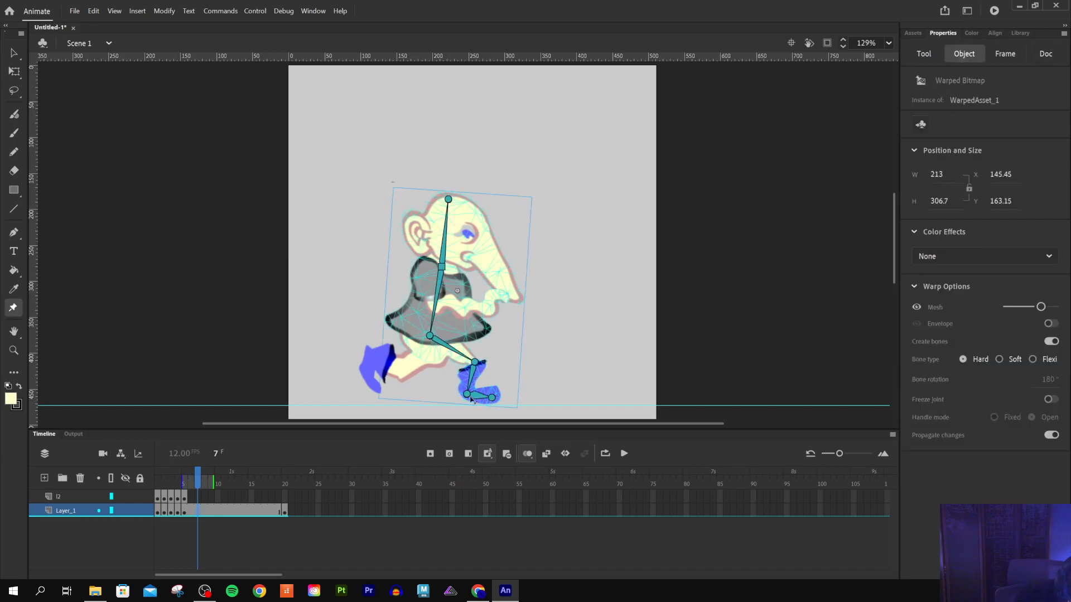
{"action": "left_click_drag", "start_coordinate": [467, 395], "coordinate": [423, 390]}
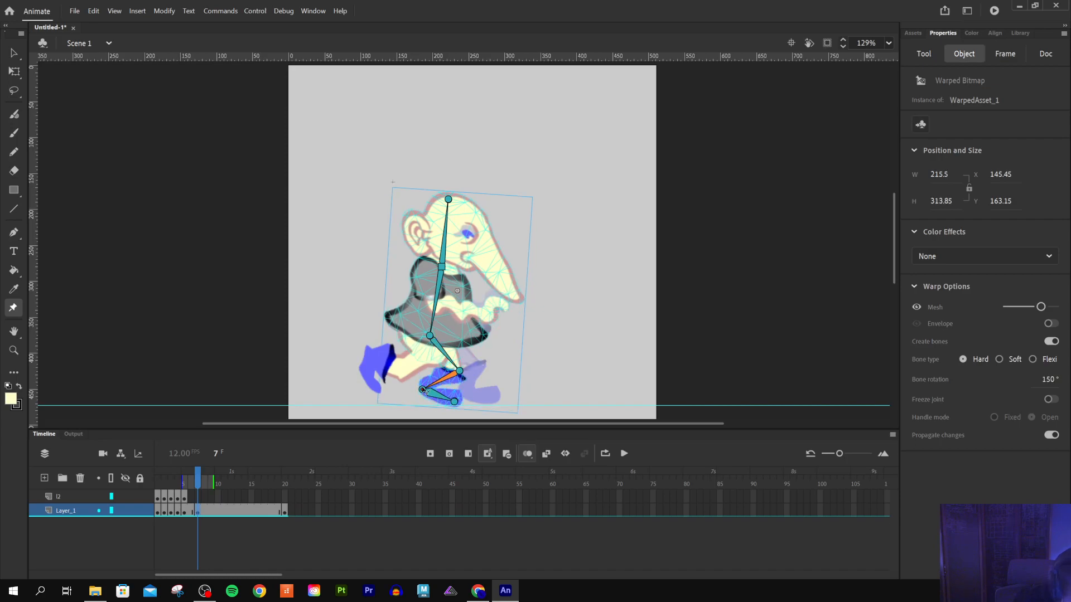
{"action": "key", "text": "ctrl+z"}
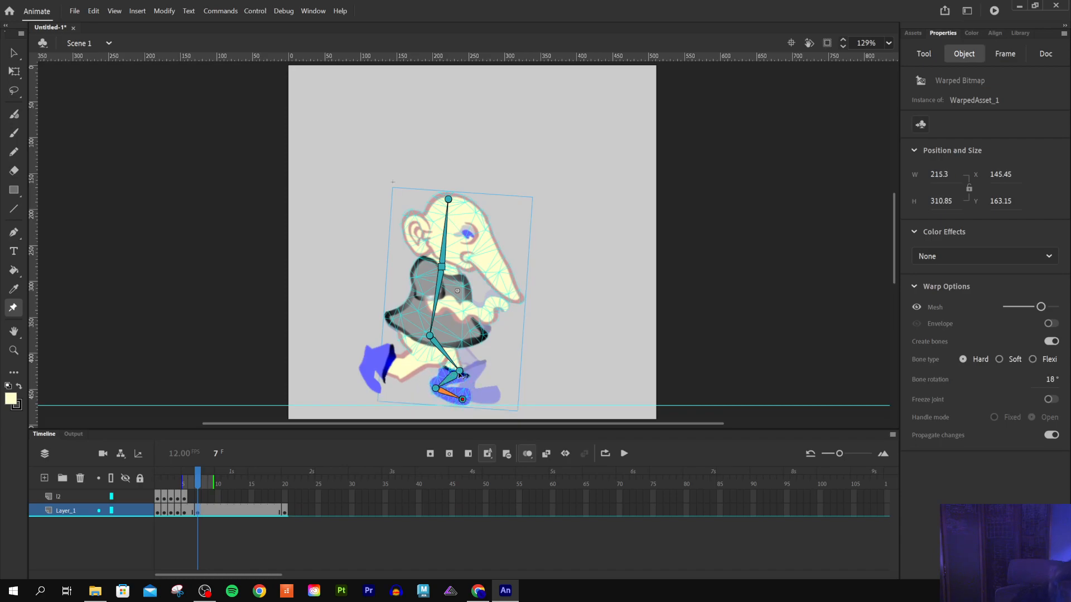
{"action": "left_click_drag", "start_coordinate": [464, 374], "coordinate": [450, 402]}
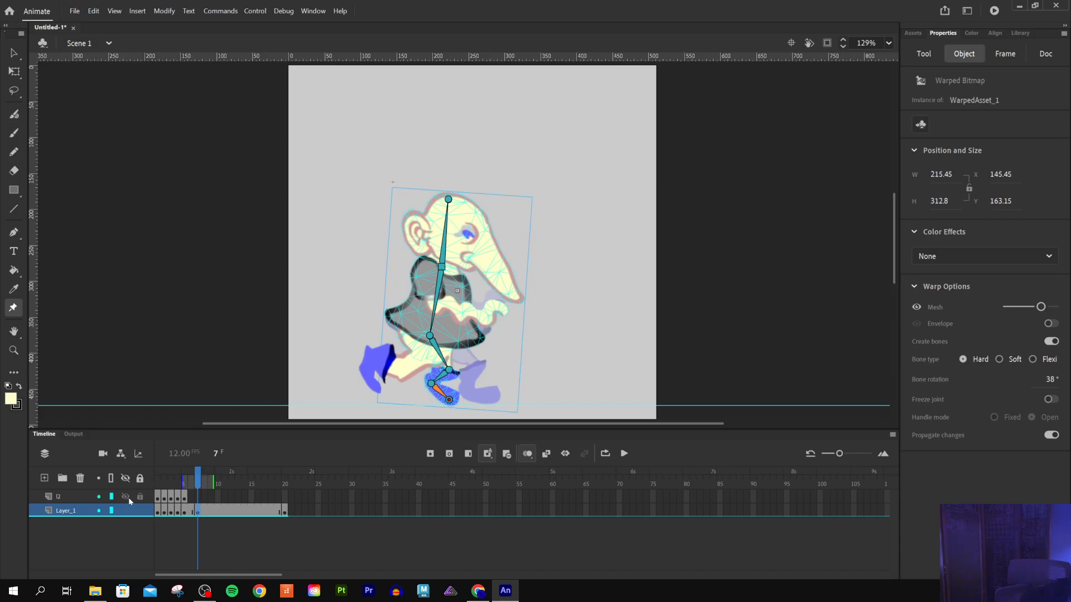
{"action": "left_click", "coordinate": [78, 497]}
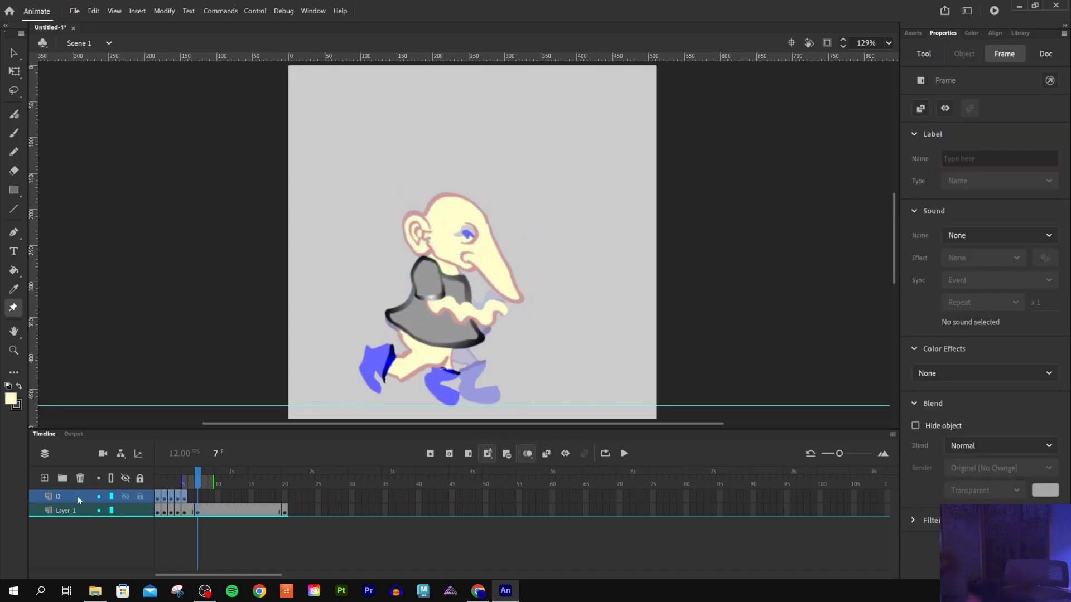
{"action": "key", "text": "ctrl+z"}
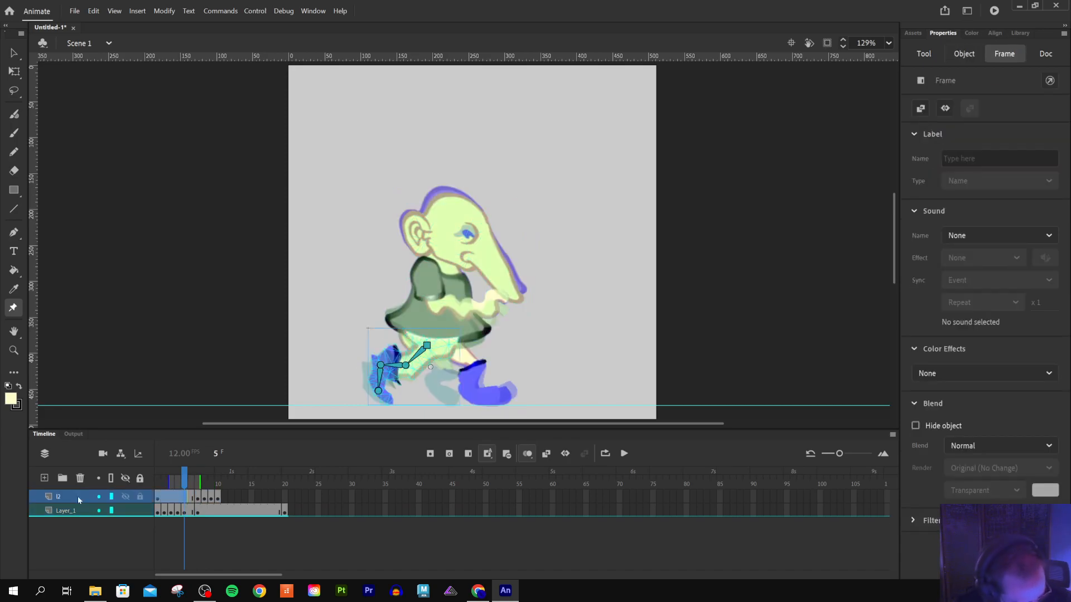
{"action": "key", "text": "ctrl+y"}
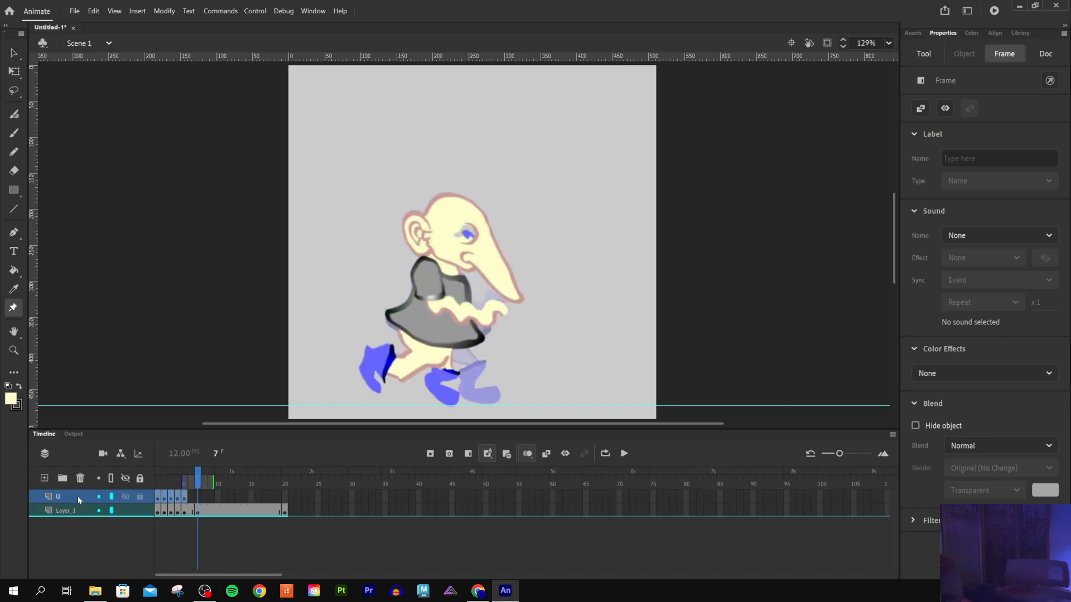
{"action": "key", "text": "ctrl+z"}
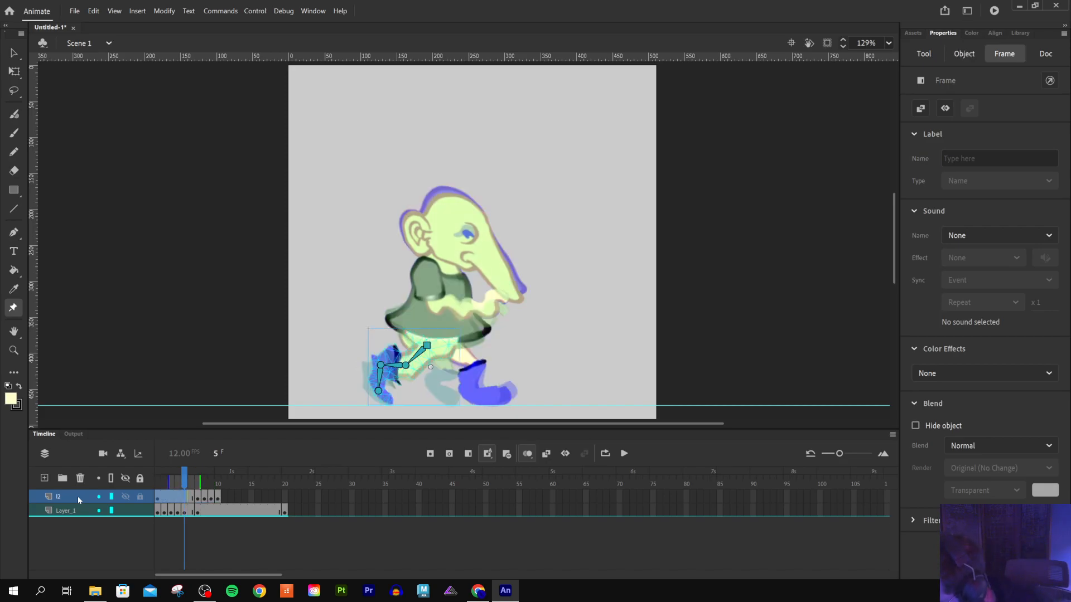
{"action": "key", "text": "ctrl+y"}
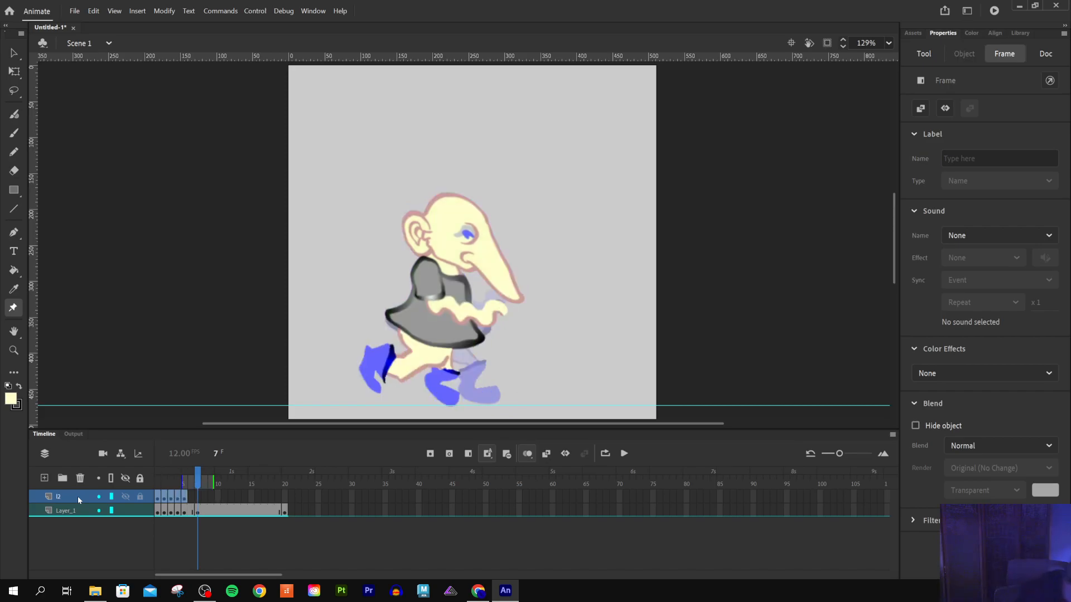
Insert four frames after frame 5 on both layers, extending the rear-leg layer to frame 9
{"action": "left_click", "coordinate": [98, 548]}
{"action": "left_click", "coordinate": [77, 497]}
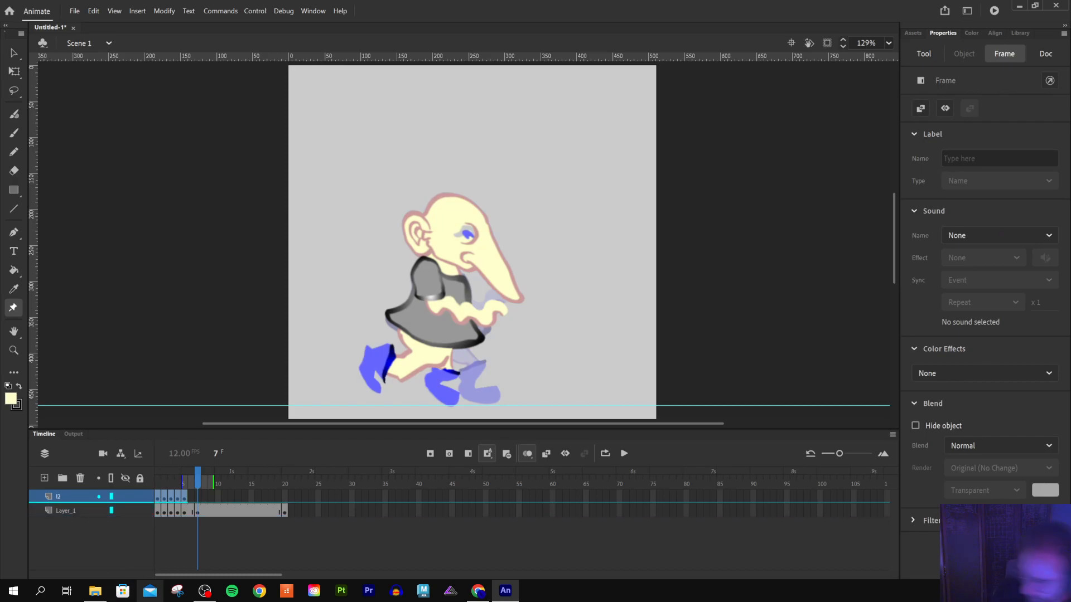
{"action": "left_click", "coordinate": [184, 480]}
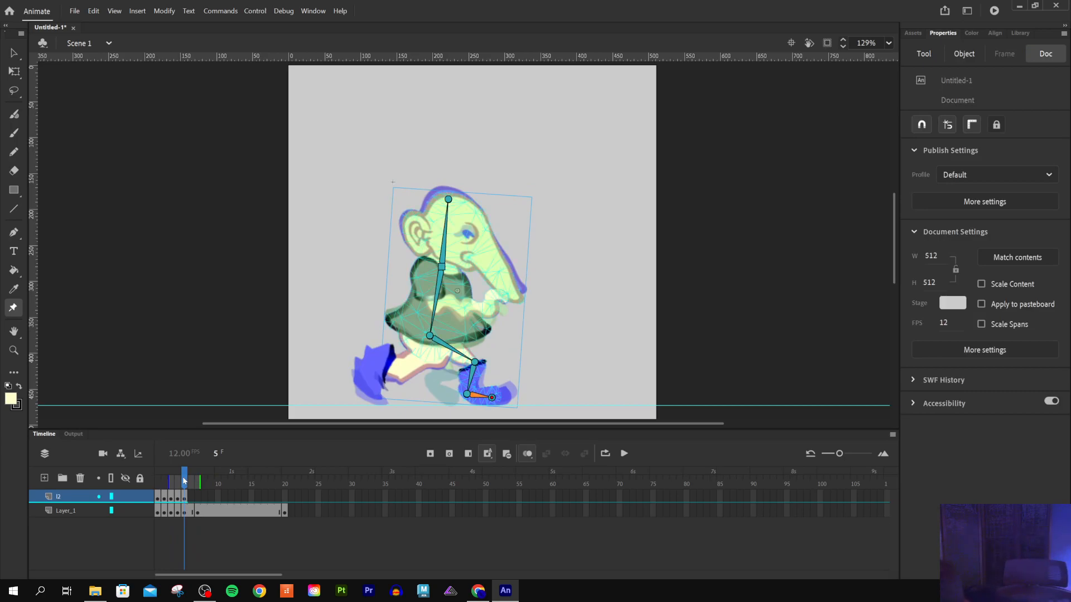
{"action": "key", "text": "."}
{"action": "key", "text": "."}
{"action": "key", "text": "."}
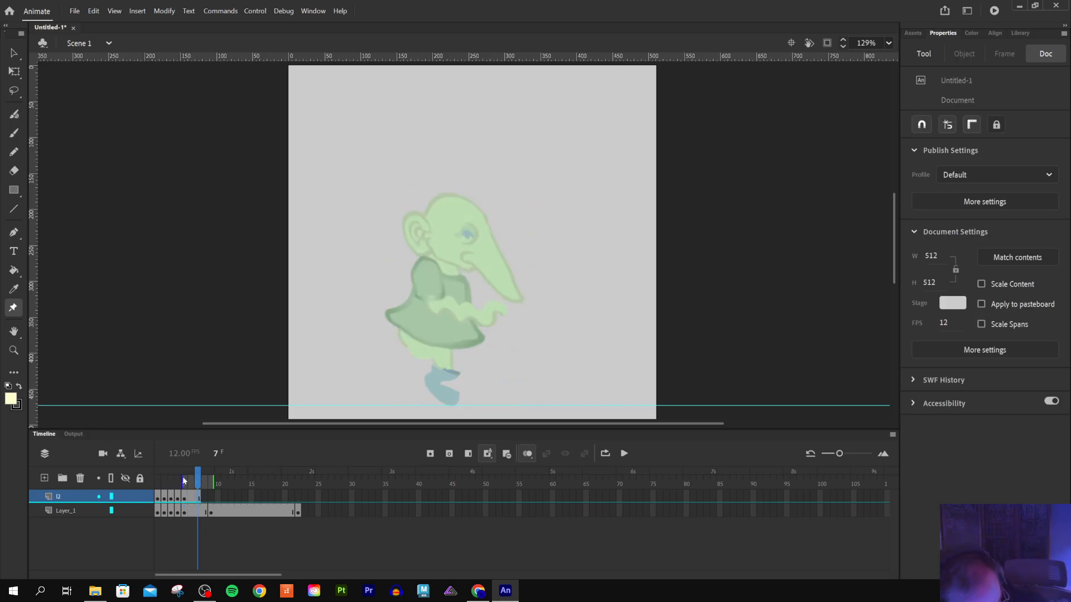
{"action": "key", "text": "."}
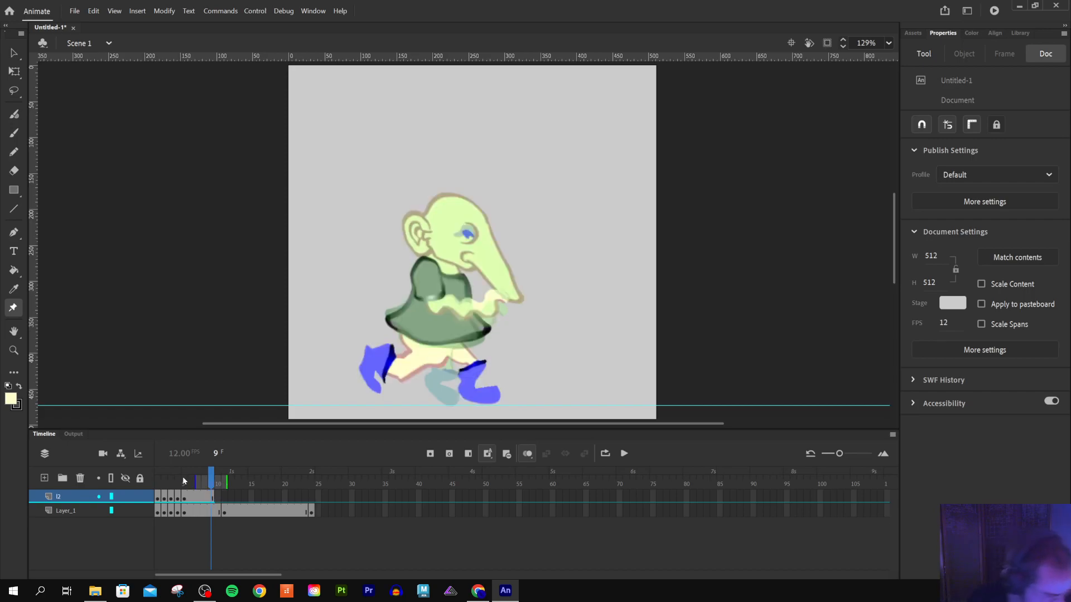
Shift Layer_1's keyframes from frame 11 onward one frame earlier to start at frame 10, and return the playhead to frame 5
{"action": "left_click", "coordinate": [220, 510]}
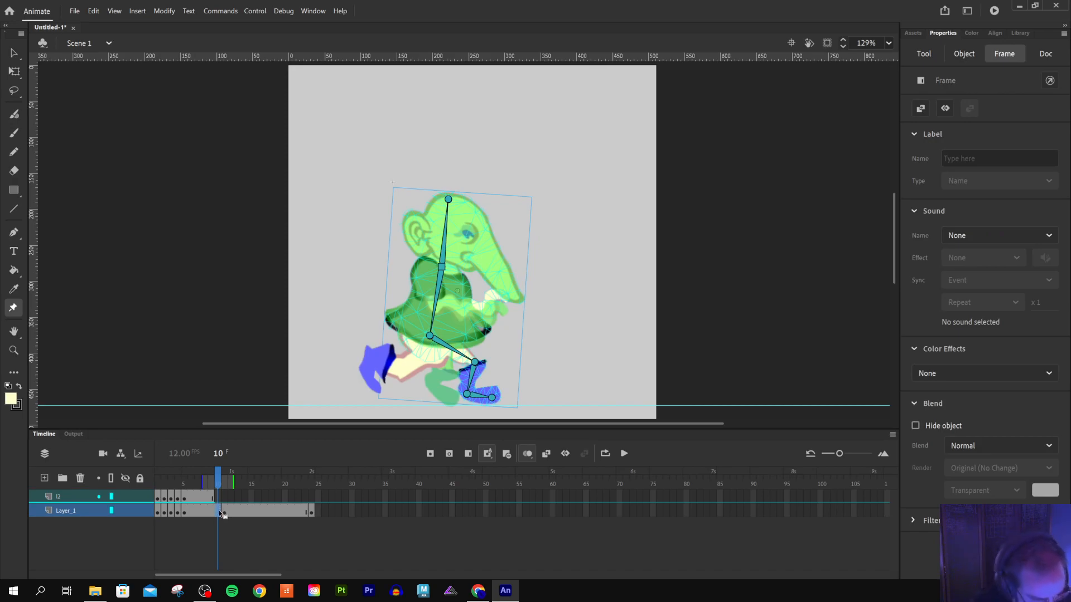
{"action": "left_click", "coordinate": [91, 529]}
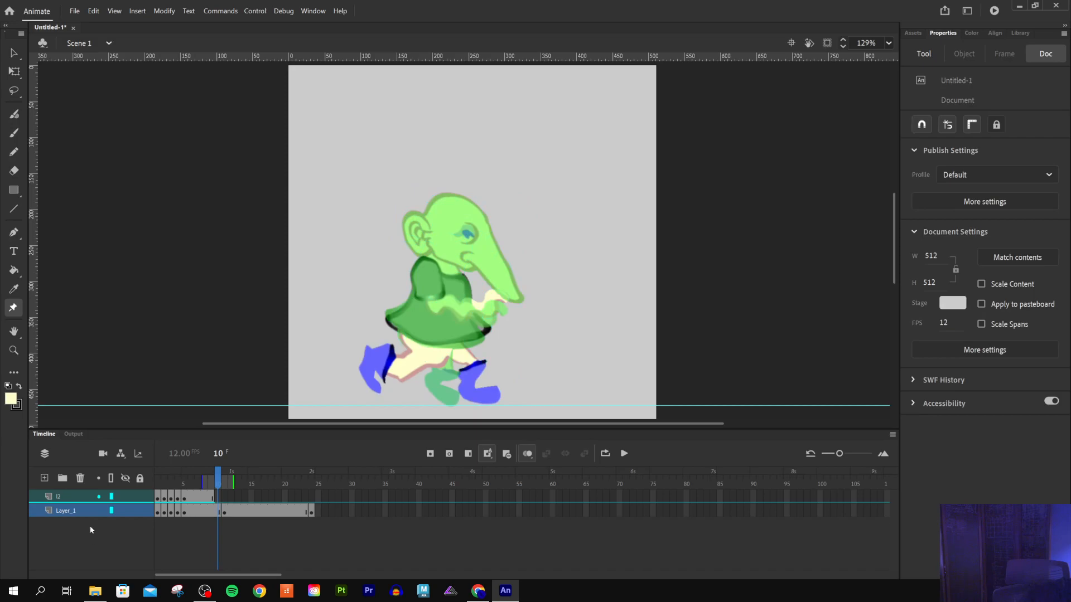
{"action": "left_click", "coordinate": [83, 497]}
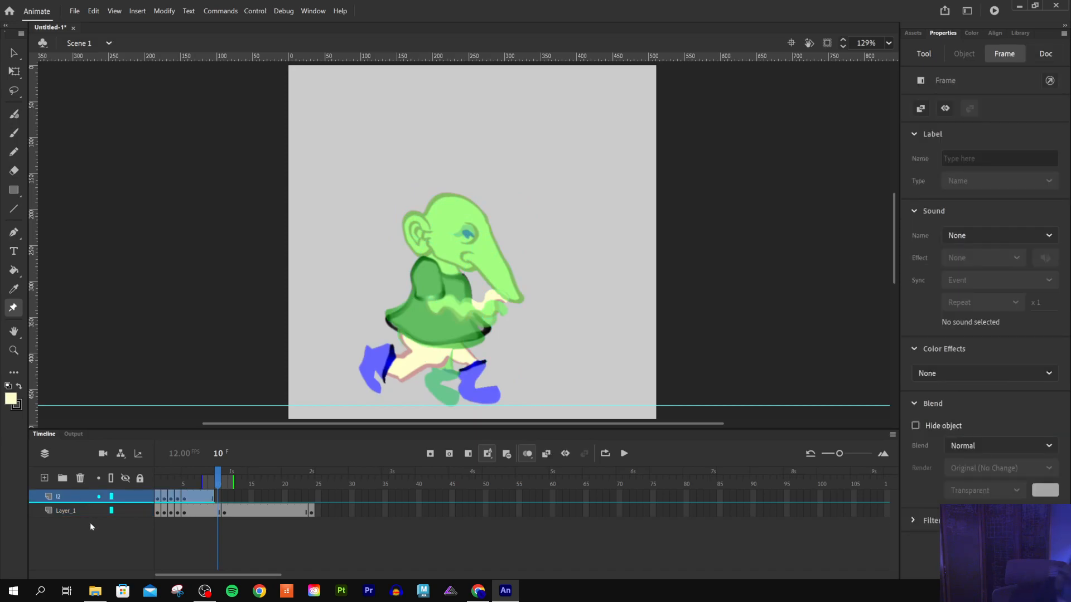
{"action": "left_click", "coordinate": [224, 512]}
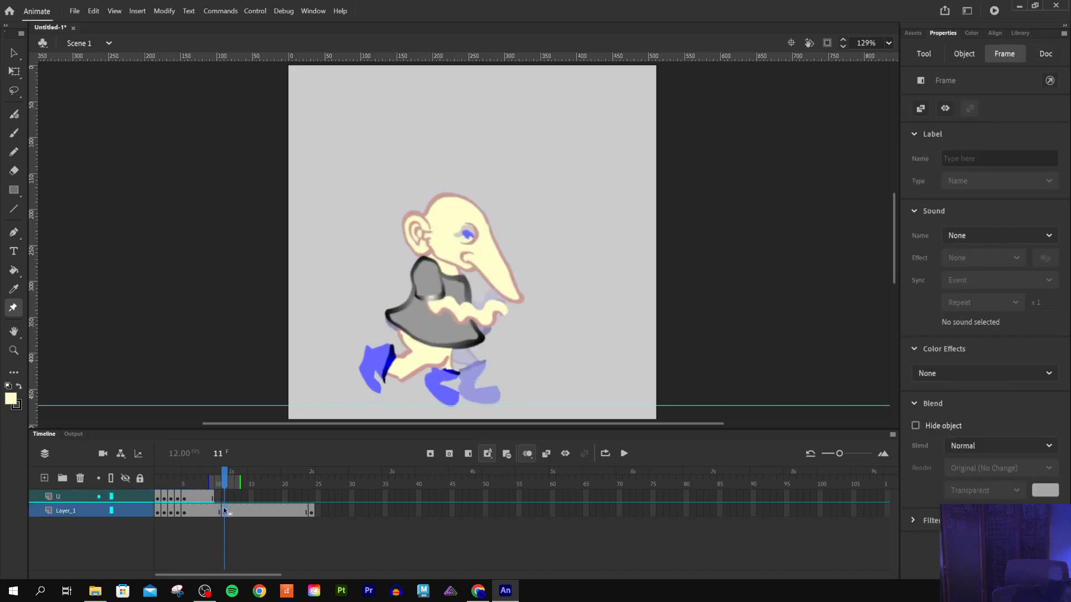
{"action": "left_click", "coordinate": [311, 511], "text": "shift"}
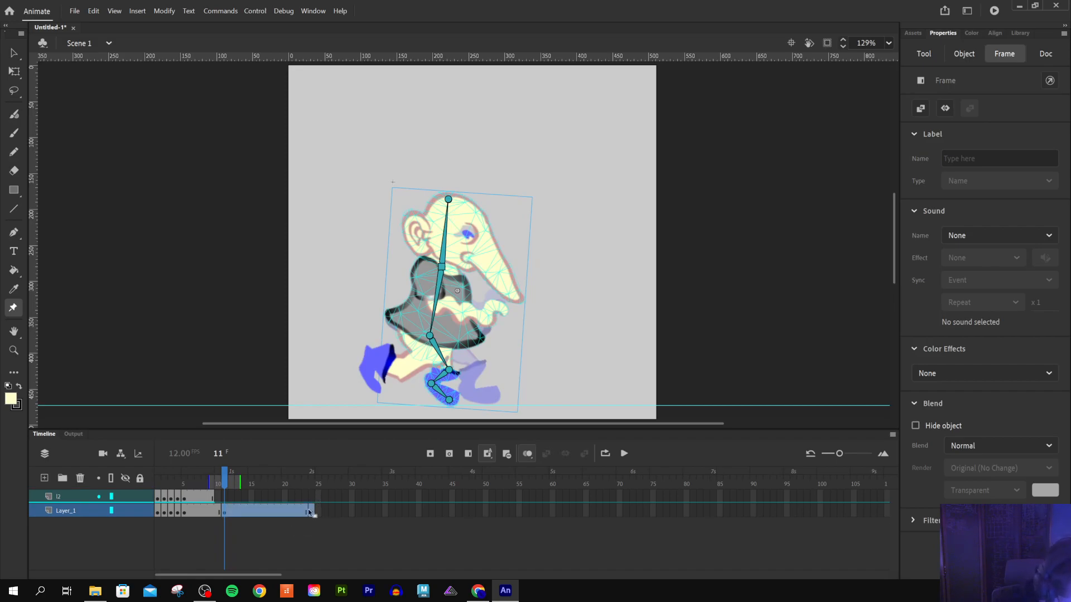
{"action": "left_click", "coordinate": [244, 512]}
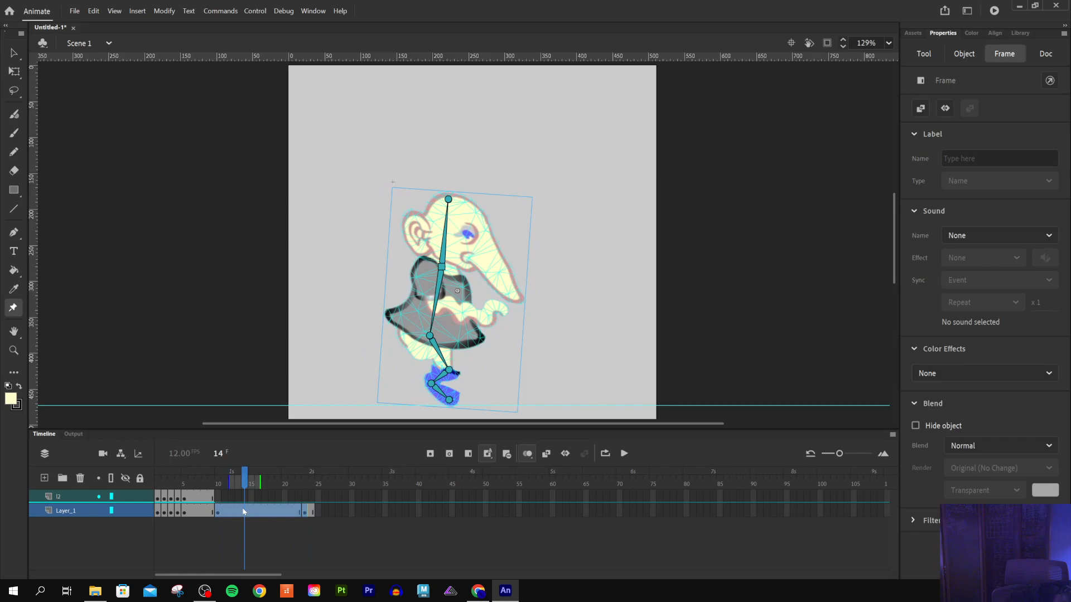
{"action": "left_click_drag", "start_coordinate": [245, 476], "coordinate": [184, 476]}
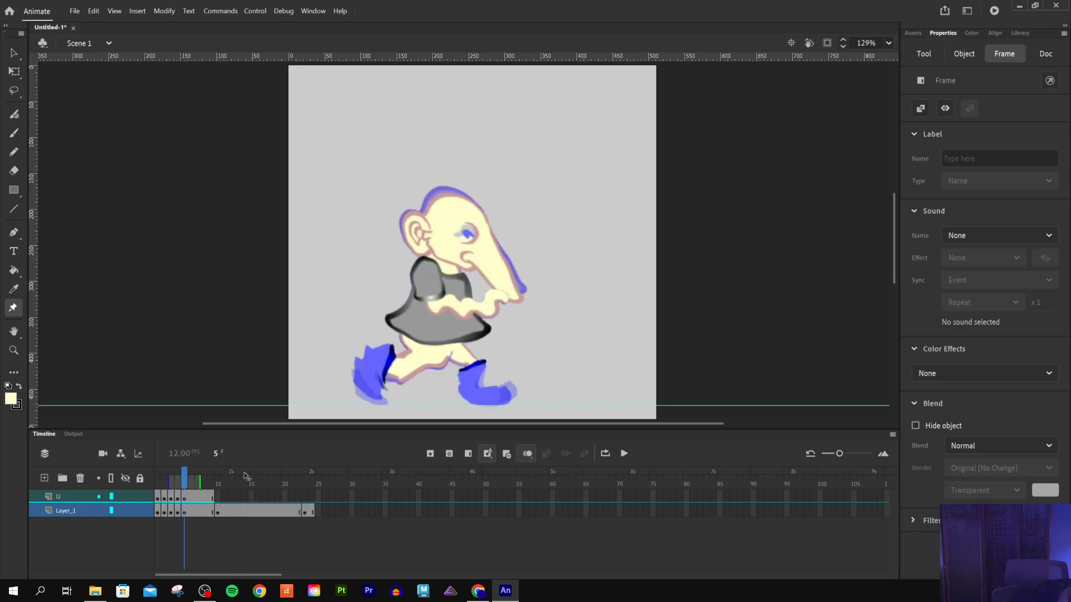
Trim Layer_1's last keyframe span to end at frame 23 and play the animation
{"action": "left_click", "coordinate": [314, 520]}
{"action": "left_click", "coordinate": [311, 511]}
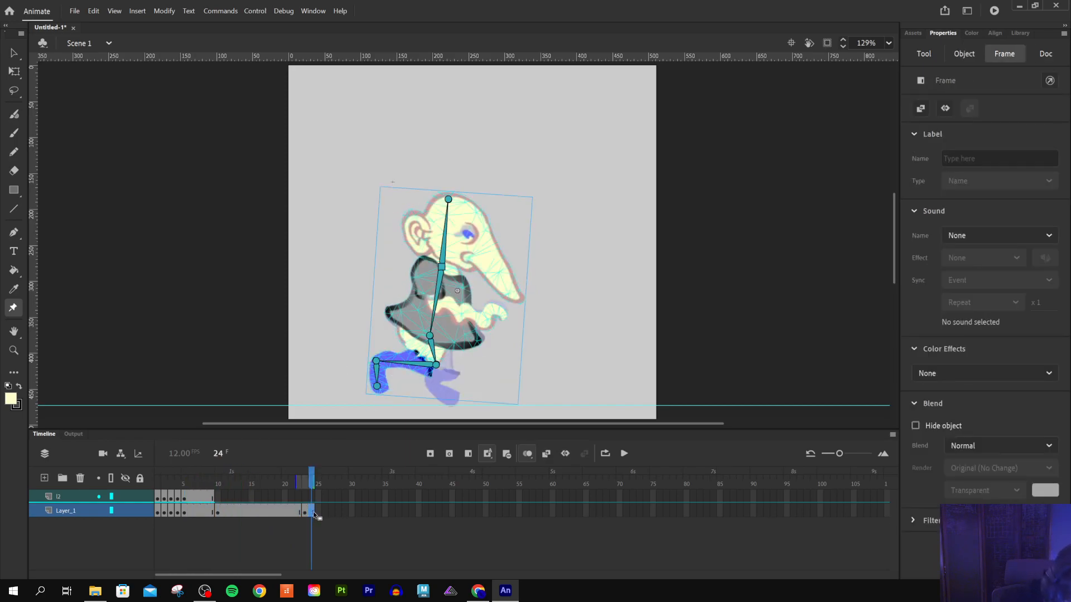
{"action": "left_click_drag", "start_coordinate": [313, 511], "coordinate": [302, 515]}
{"action": "left_click", "coordinate": [295, 514]}
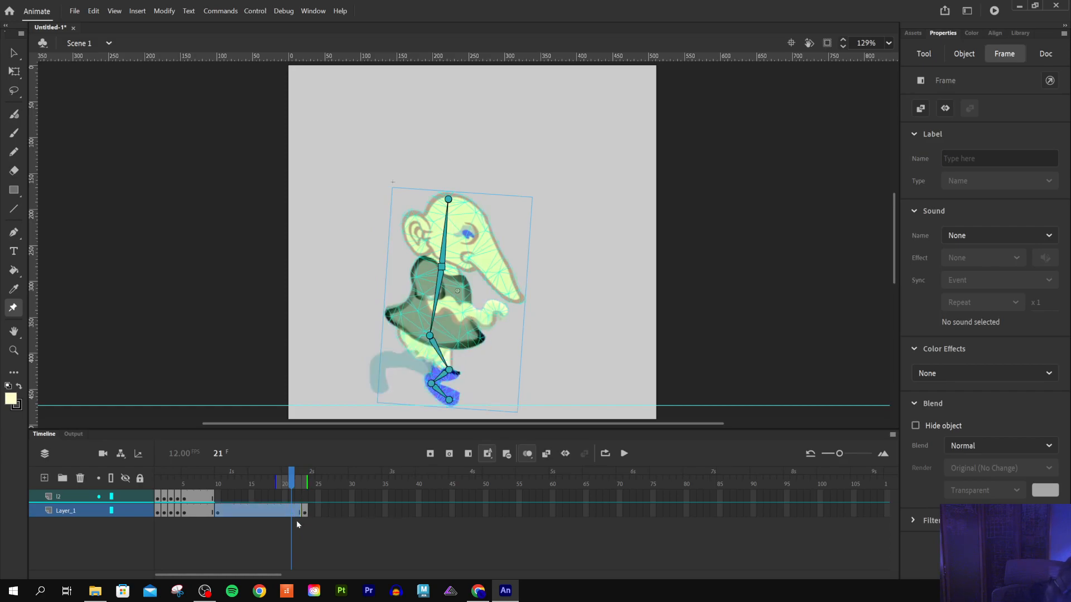
{"action": "left_click", "coordinate": [291, 475]}
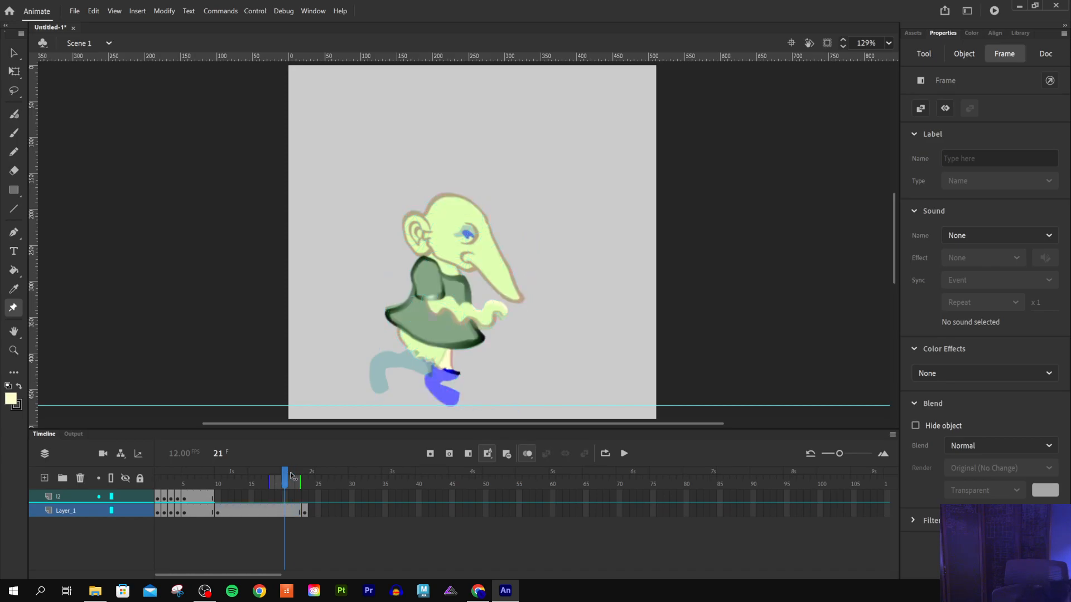
{"action": "key", "text": "Return"}
Adjust the rear leg's pose in frame 7 by repositioning its knee and hip joints beneath the skirt
{"action": "left_click", "coordinate": [192, 487]}
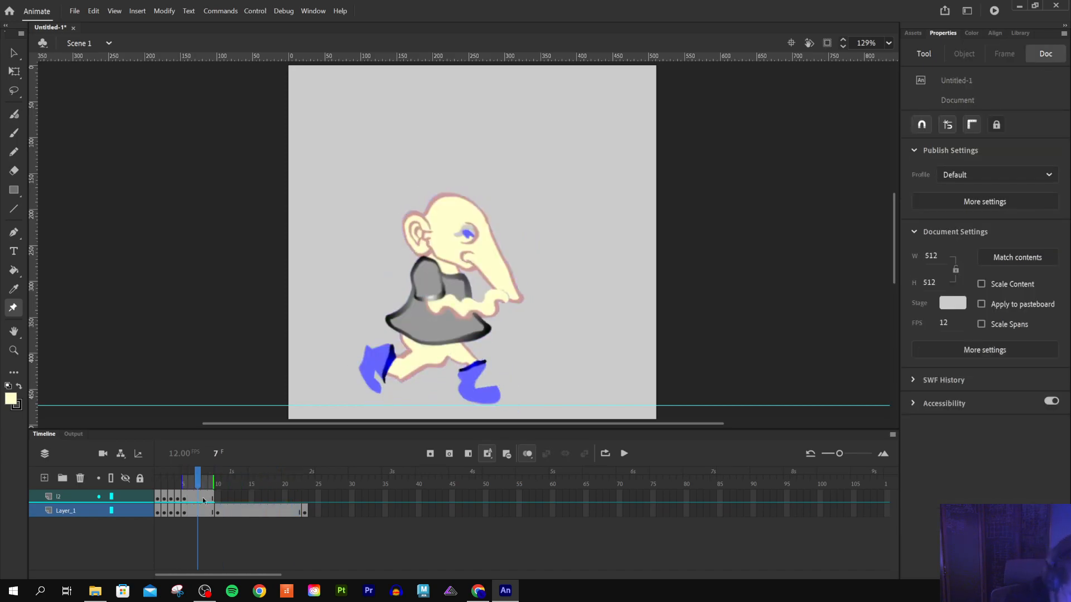
{"action": "left_click", "coordinate": [72, 497]}
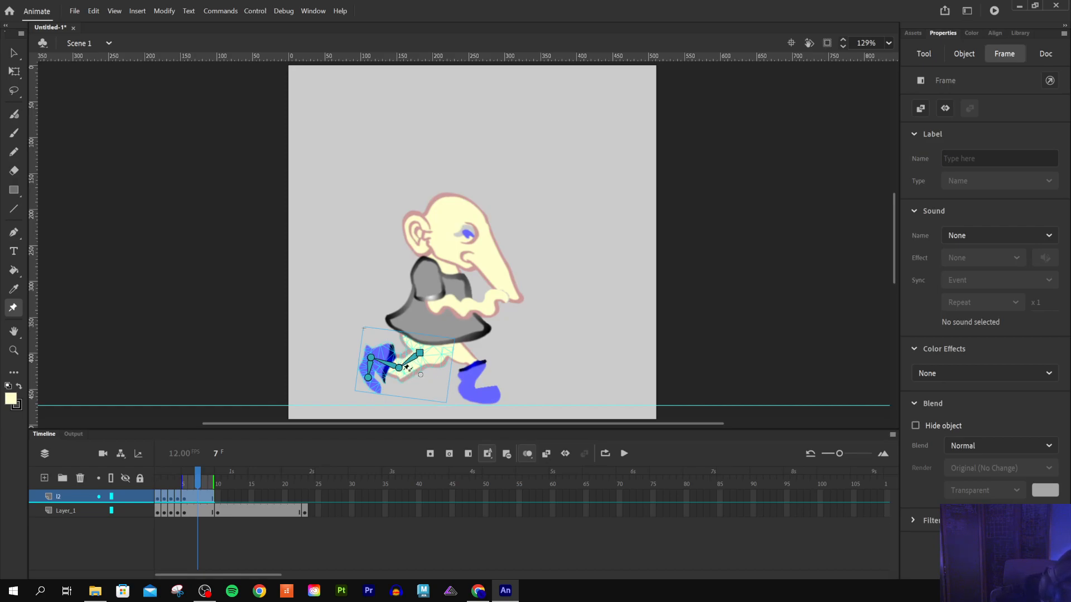
{"action": "mouse_move", "coordinate": [400, 371]}
{"action": "left_mouse_down"}
{"action": "mouse_move", "coordinate": [397, 390]}
{"action": "mouse_move", "coordinate": [400, 372]}
{"action": "left_mouse_up"}
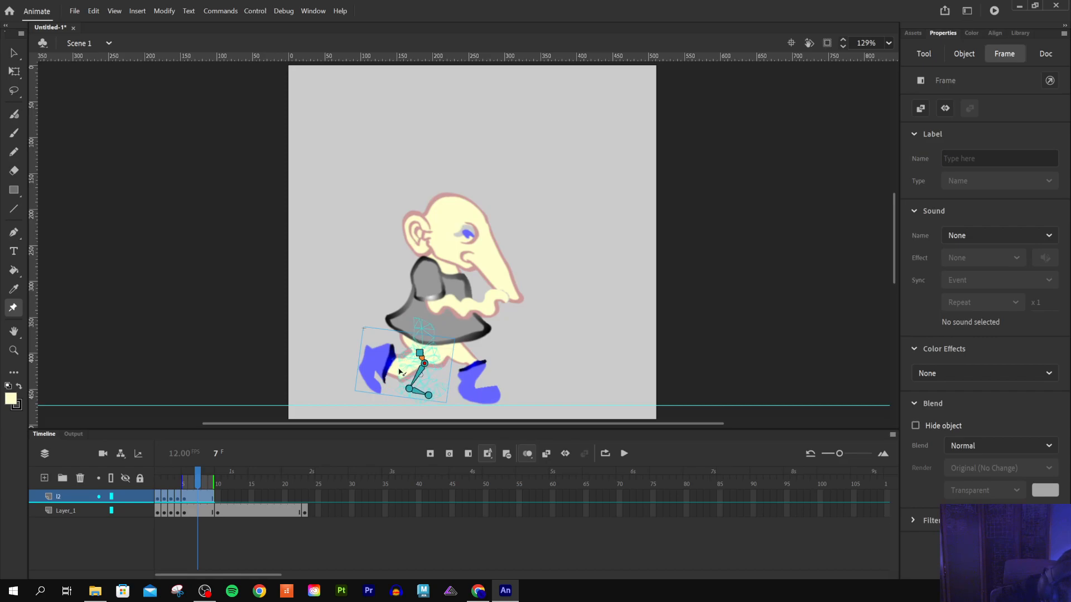
{"action": "left_click", "coordinate": [399, 371]}
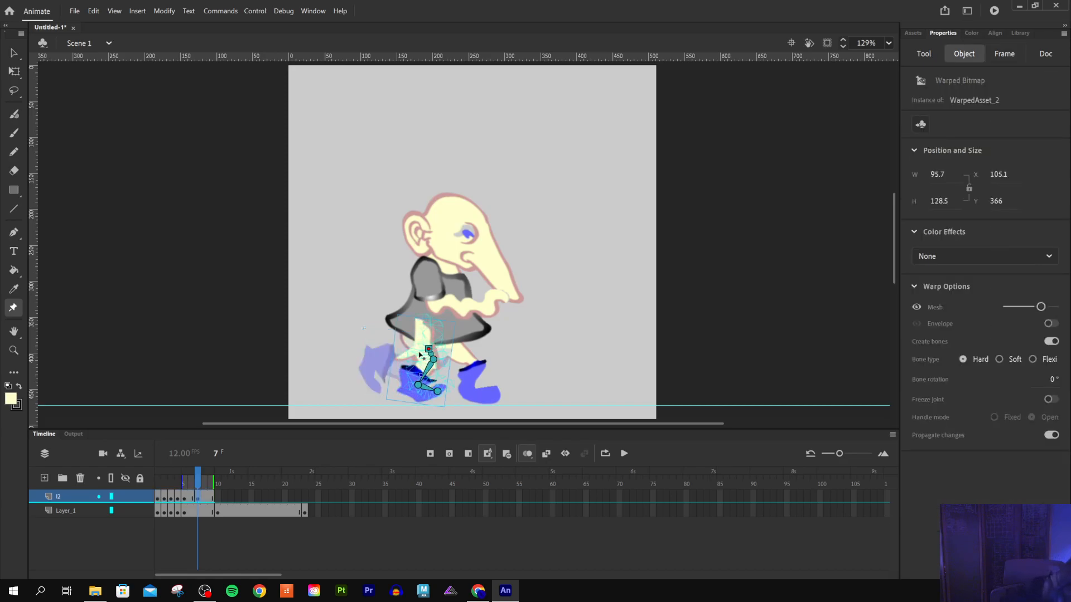
{"action": "left_click_drag", "start_coordinate": [414, 350], "coordinate": [421, 366]}
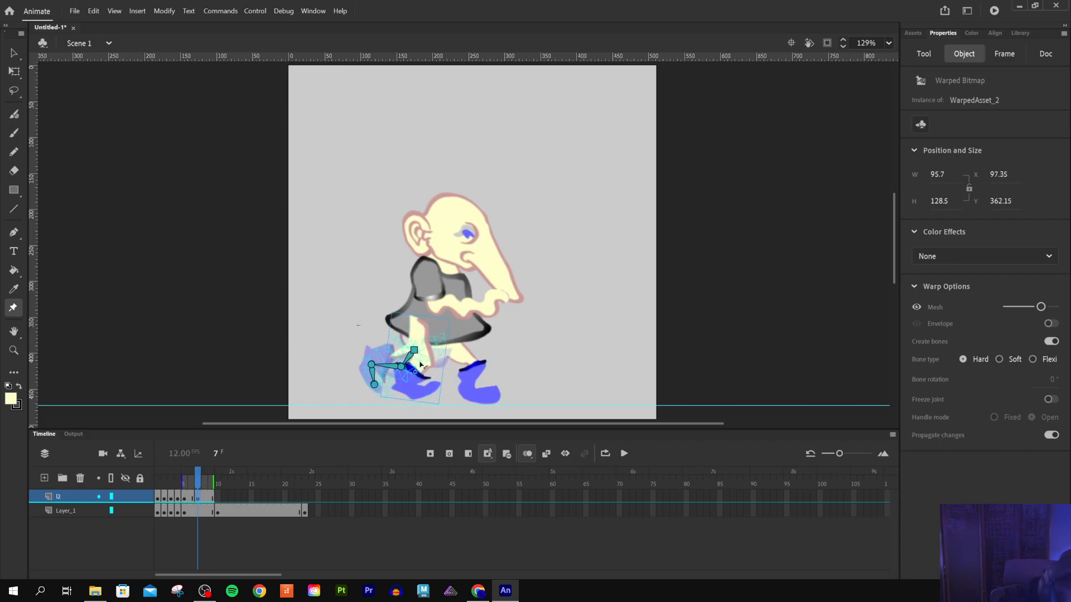
{"action": "left_click_drag", "start_coordinate": [421, 365], "coordinate": [415, 351]}
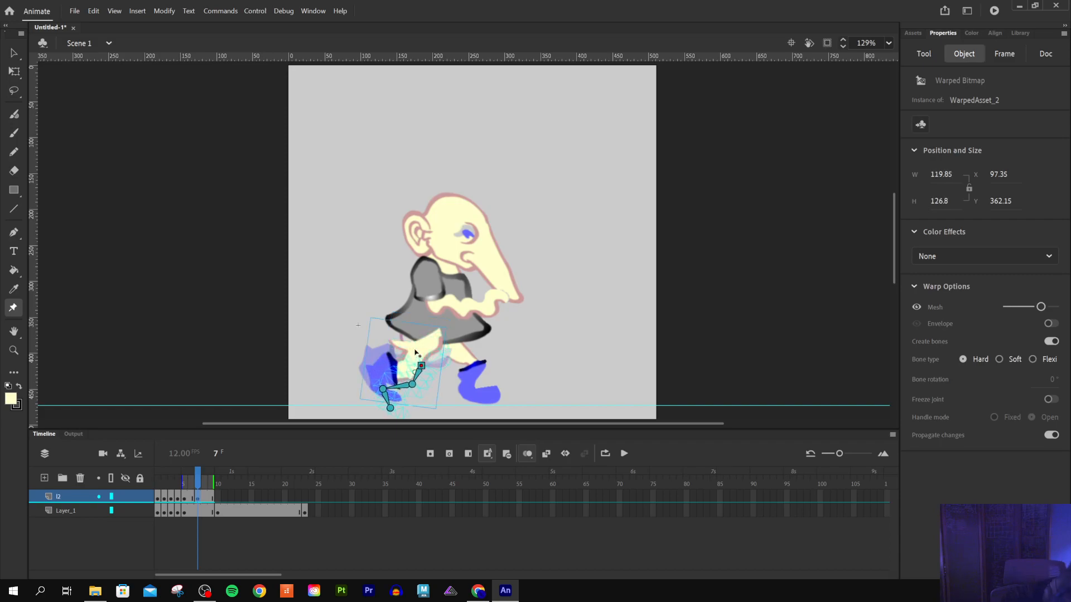
Undo the recent bone and position changes to the rear leg on frame 7, back to its trailing pose
{"action": "left_click_drag", "start_coordinate": [415, 352], "coordinate": [420, 370]}
{"action": "key", "text": "ctrl+z"}
{"action": "key", "text": "ctrl+z"}
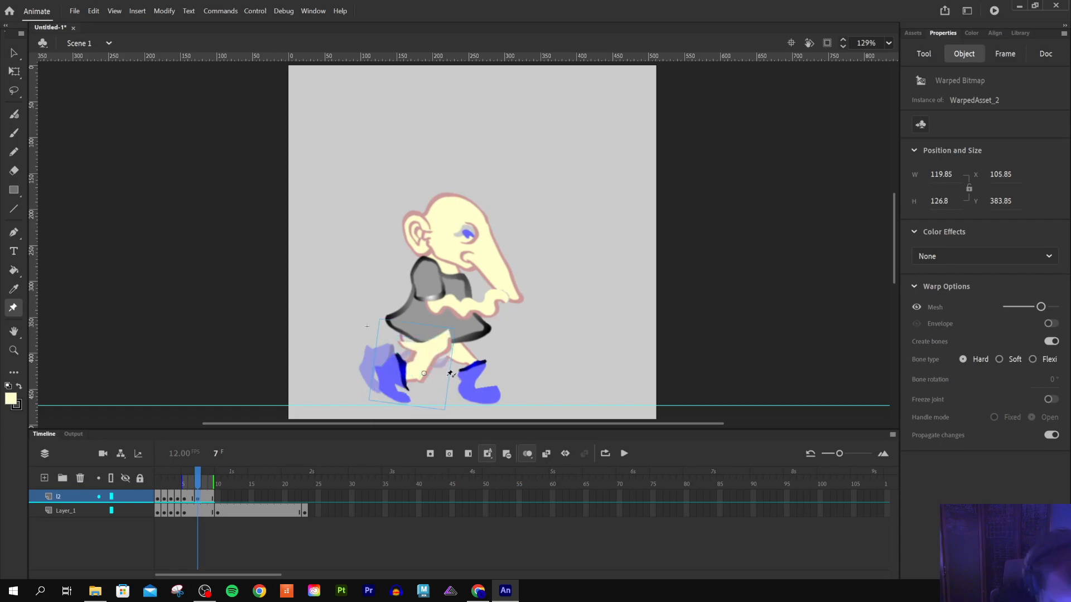
{"action": "key", "text": "ctrl+z"}
{"action": "key", "text": "ctrl+z"}
{"action": "key", "text": "ctrl+z"}
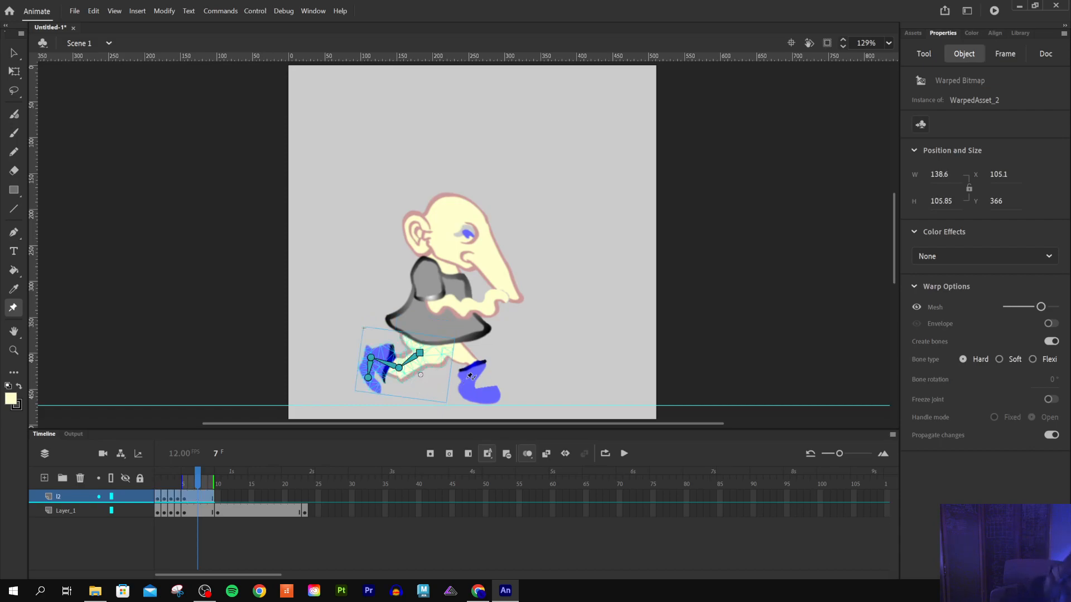
Try to swing the rear leg's knee forward beneath the body using its warp bones, undoing each attempted pose
{"action": "left_click", "coordinate": [417, 390]}
{"action": "key", "text": "ctrl+z"}
{"action": "key", "text": "ctrl+z"}
{"action": "key", "text": "ctrl+z"}
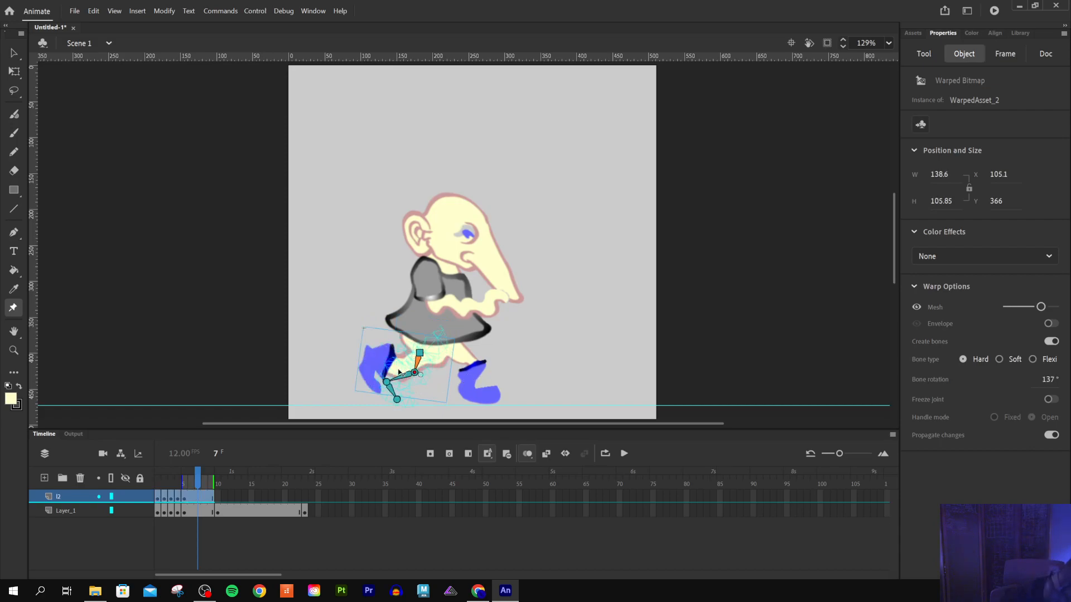
{"action": "key", "text": "ctrl+z"}
{"action": "key", "text": "ctrl+z"}
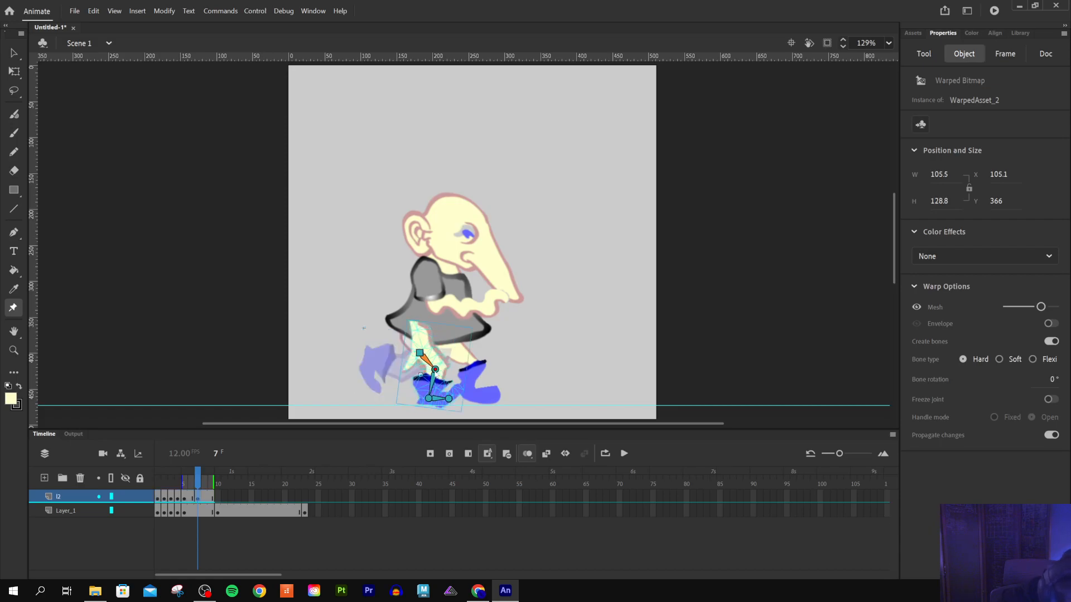
{"action": "left_click", "coordinate": [420, 353]}
{"action": "left_click_drag", "start_coordinate": [400, 372], "coordinate": [417, 382]}
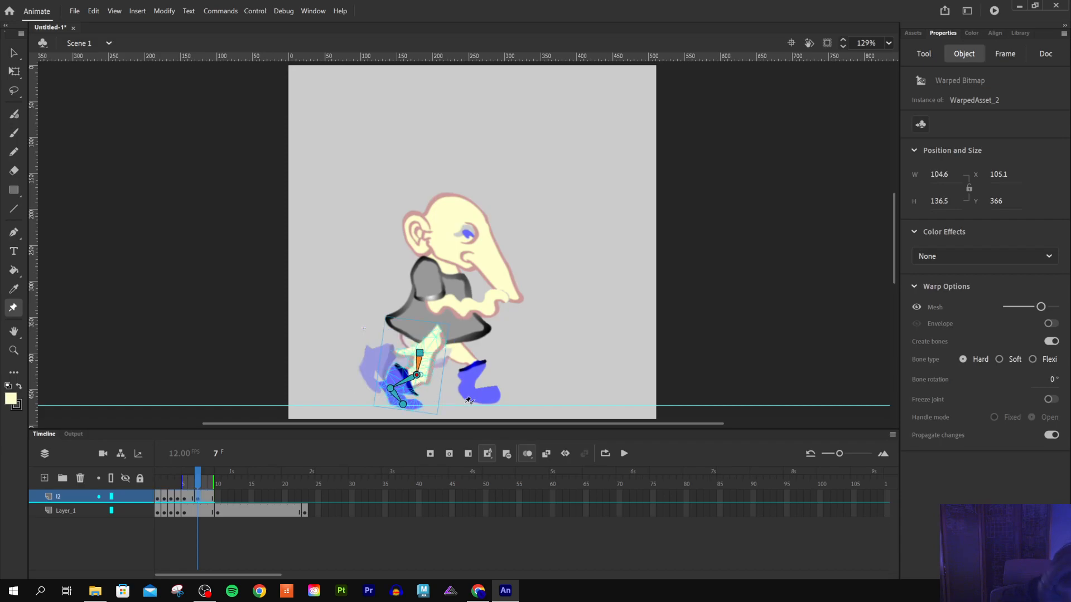
{"action": "key", "text": "ctrl+z"}
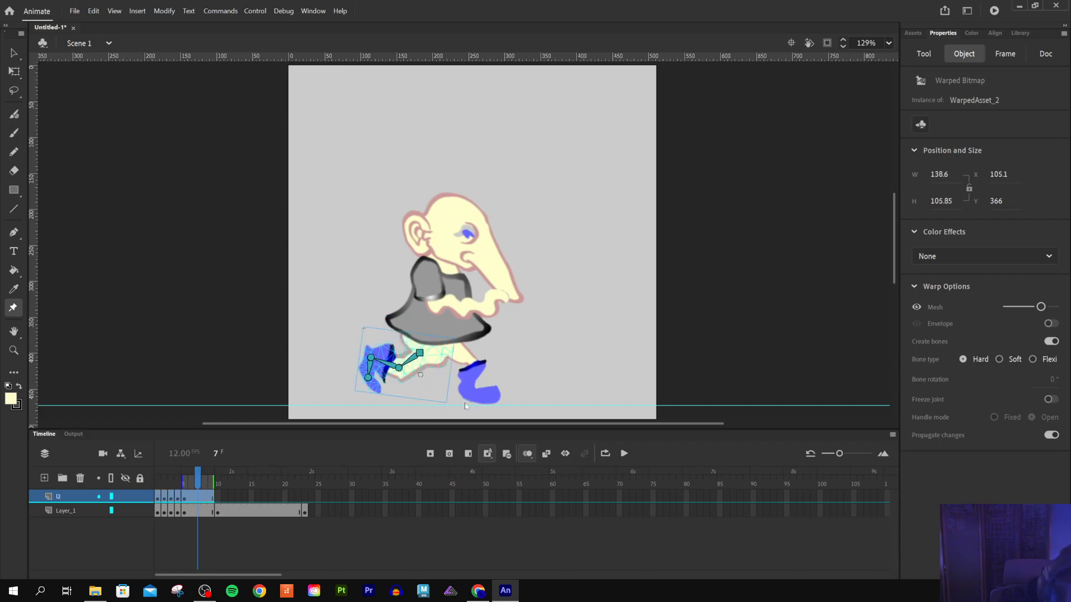
Try anchoring the rear leg's hip area with extra warp pins along the top of the thigh
{"action": "left_click", "coordinate": [421, 354]}
{"action": "left_click", "coordinate": [401, 334]}
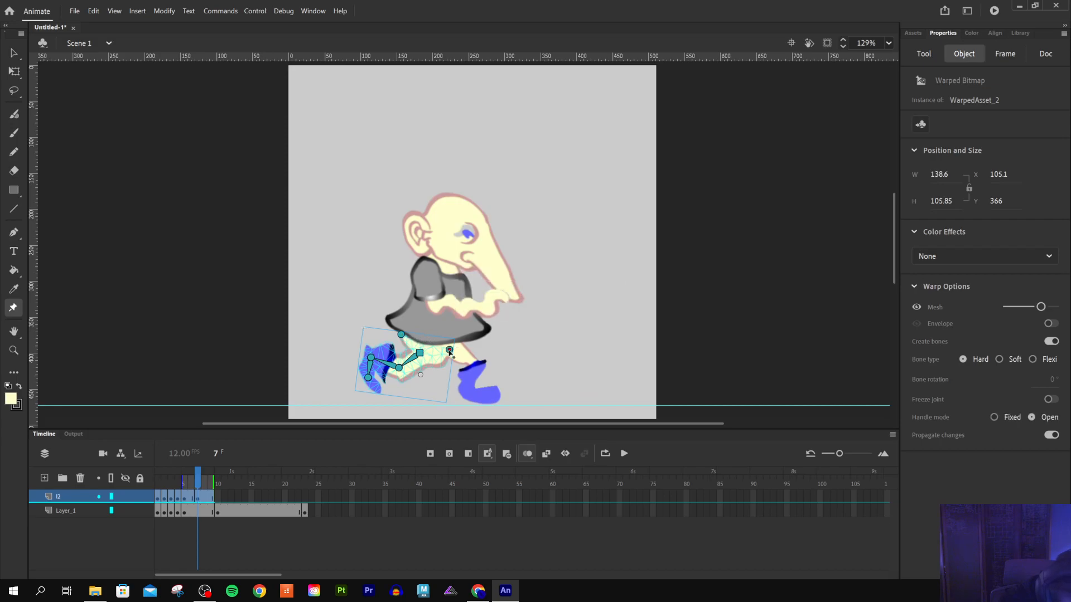
{"action": "left_click_drag", "start_coordinate": [399, 368], "coordinate": [394, 355]}
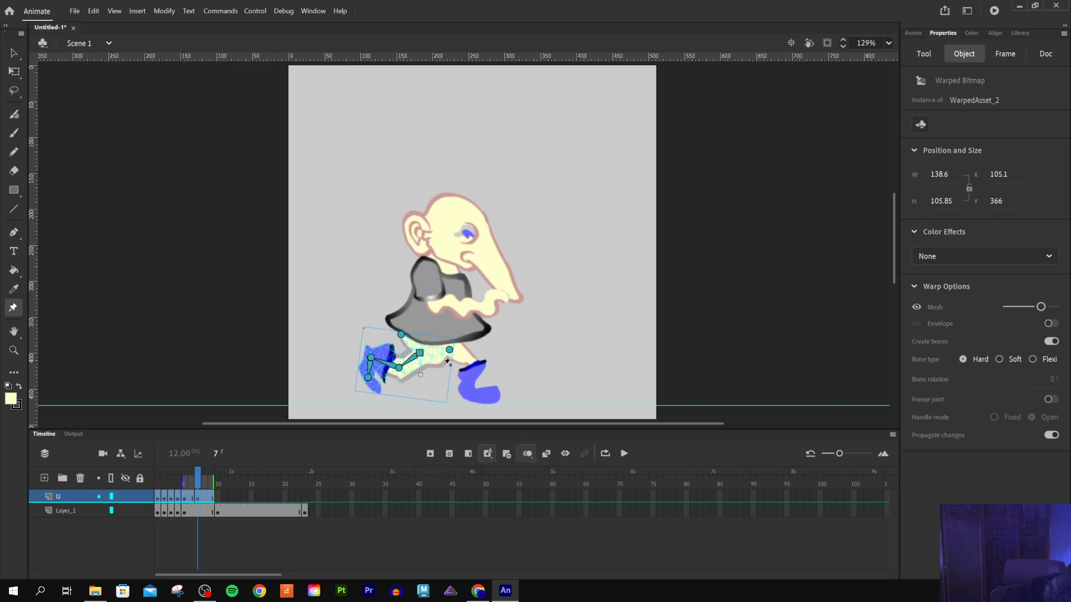
{"action": "left_click", "coordinate": [422, 345]}
{"action": "left_click", "coordinate": [399, 368]}
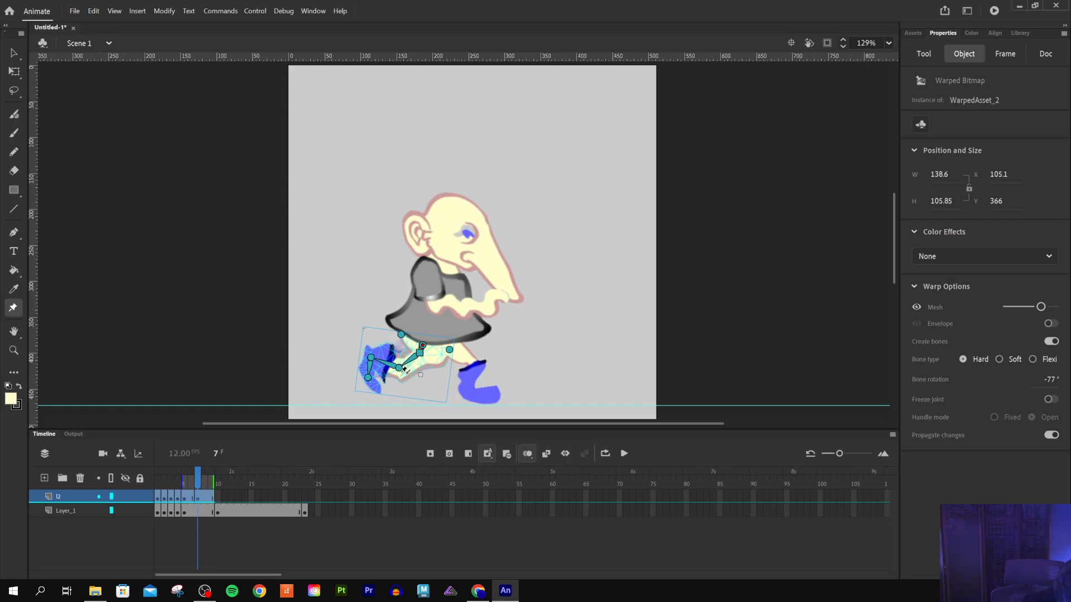
Swing the pinned rear leg's knee forward and bend the lower leg until the boot stands flat on the ground line
{"action": "left_click_drag", "start_coordinate": [399, 373], "coordinate": [419, 368]}
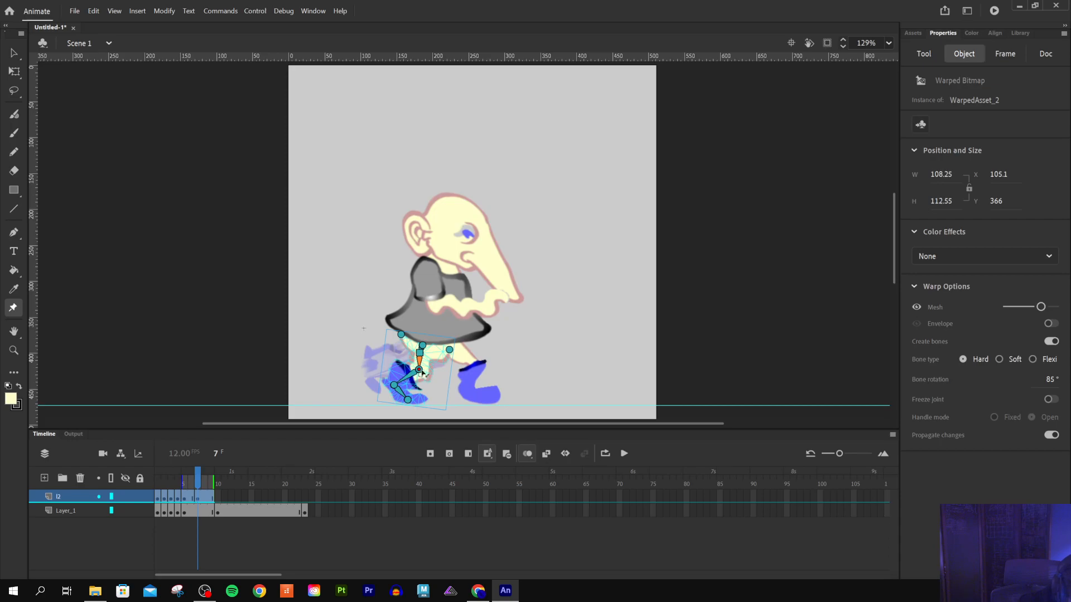
{"action": "left_click", "coordinate": [429, 364]}
{"action": "left_click_drag", "start_coordinate": [431, 390], "coordinate": [429, 399]}
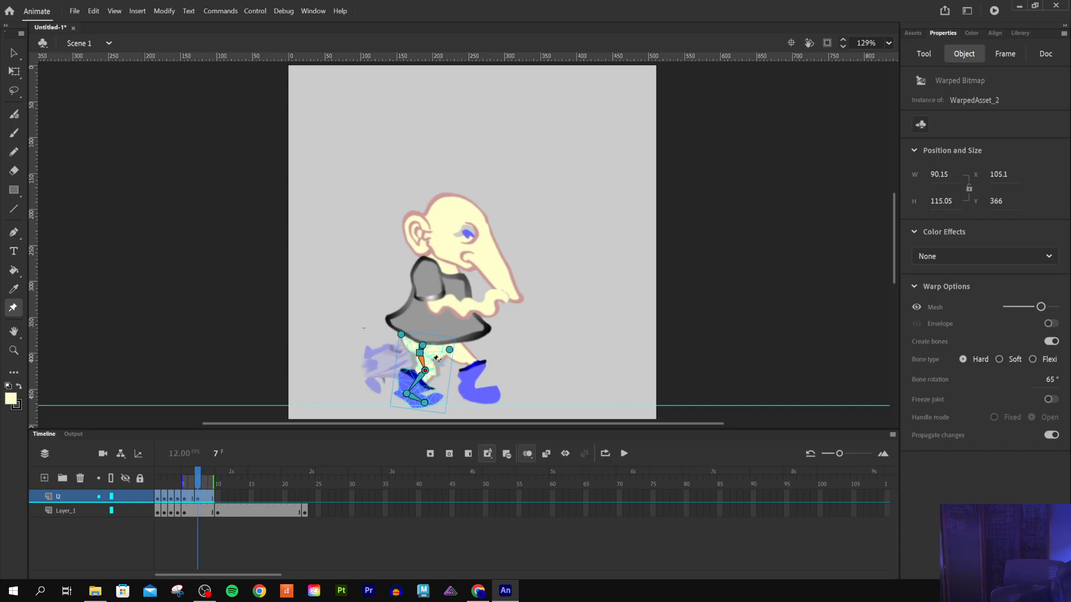
{"action": "left_click_drag", "start_coordinate": [428, 377], "coordinate": [463, 400]}
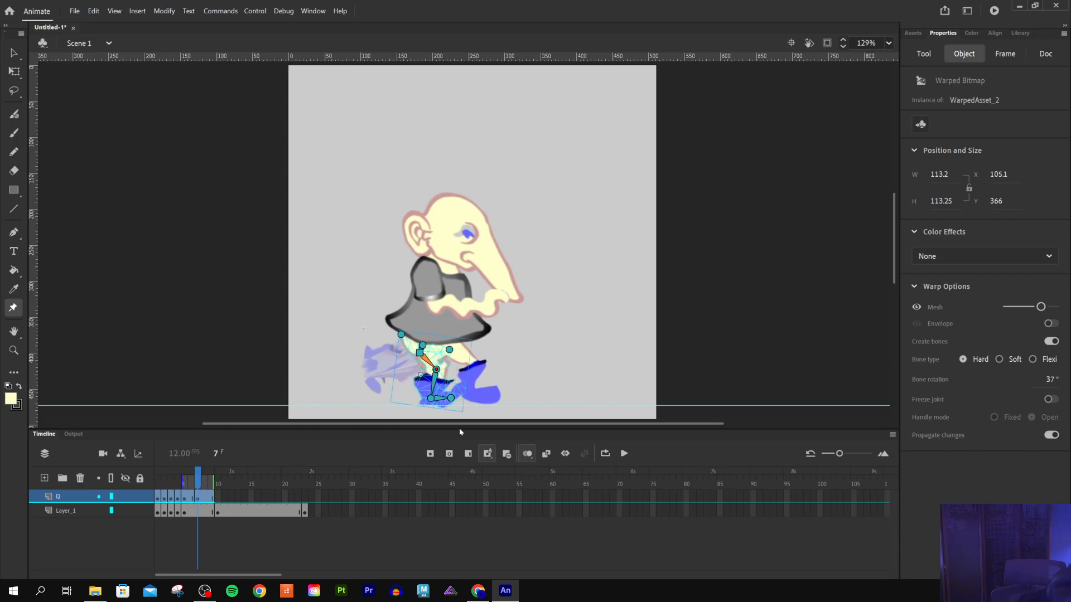
Adjust the added hip pins and upper joint, then undo the pinned pose of the rear leg
{"action": "left_click", "coordinate": [449, 349]}
{"action": "left_click", "coordinate": [448, 348]}
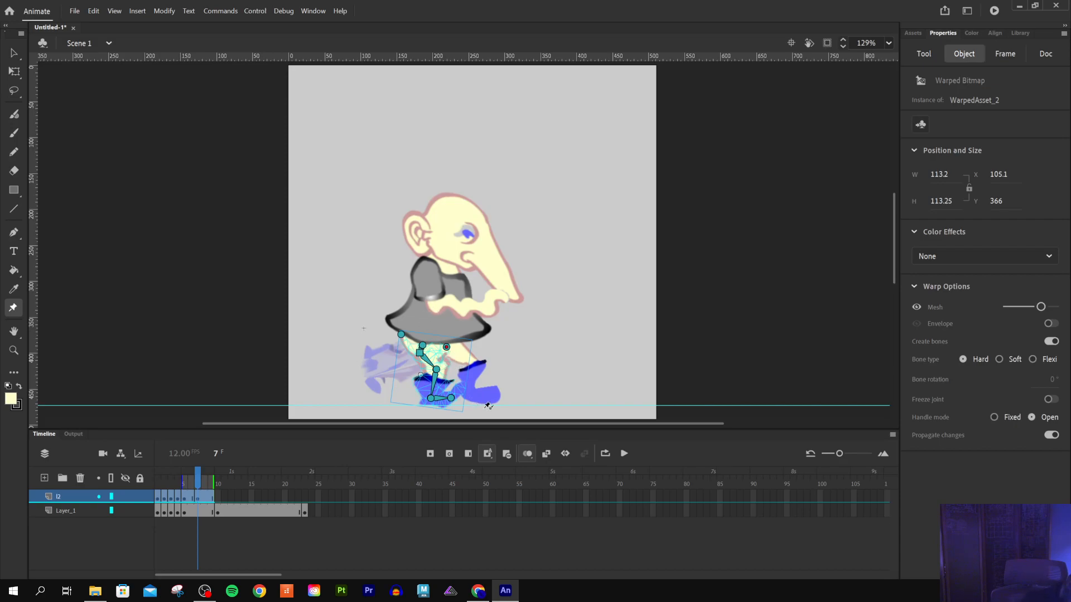
{"action": "left_click_drag", "start_coordinate": [421, 354], "coordinate": [423, 347]}
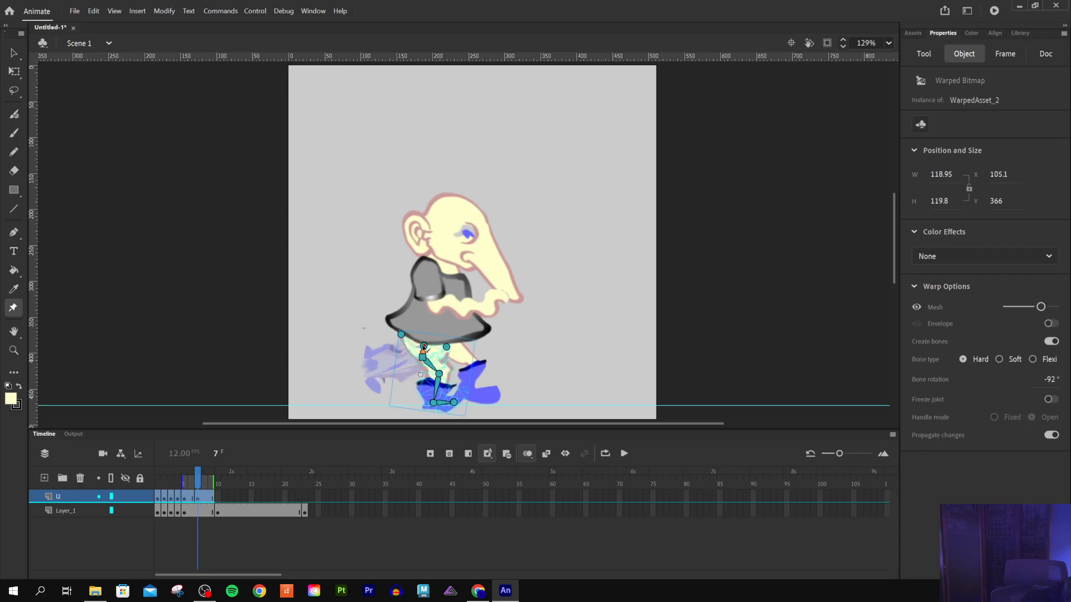
{"action": "left_click", "coordinate": [401, 335]}
{"action": "left_click_drag", "start_coordinate": [421, 359], "coordinate": [373, 363]}
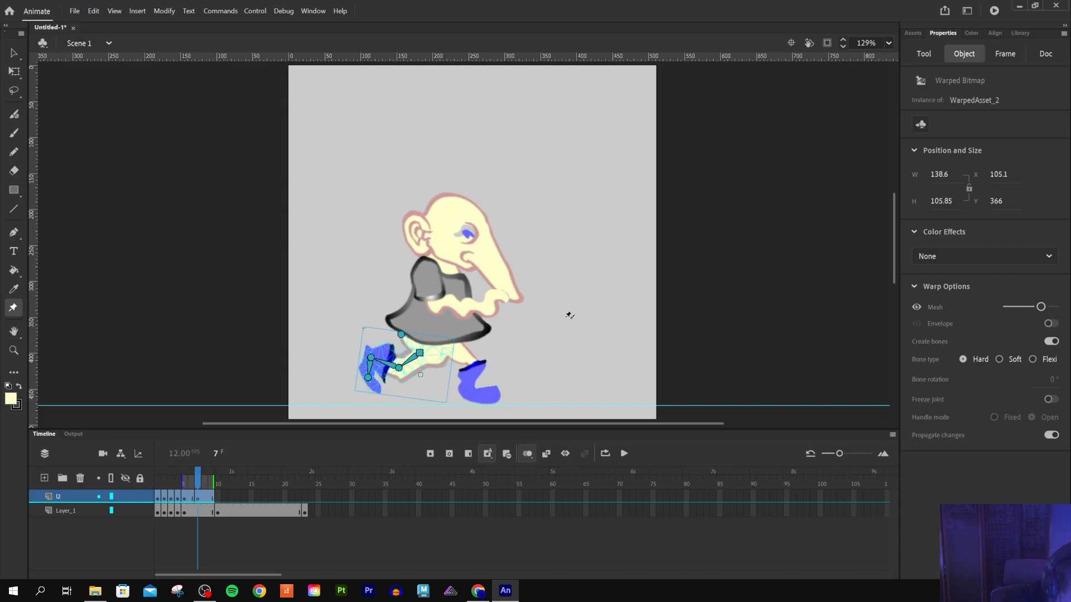
Rotate the rear leg counter-clockwise with Free Transform on frame 7 until its boot sits sole-down below the thigh
{"action": "left_click", "coordinate": [14, 72]}
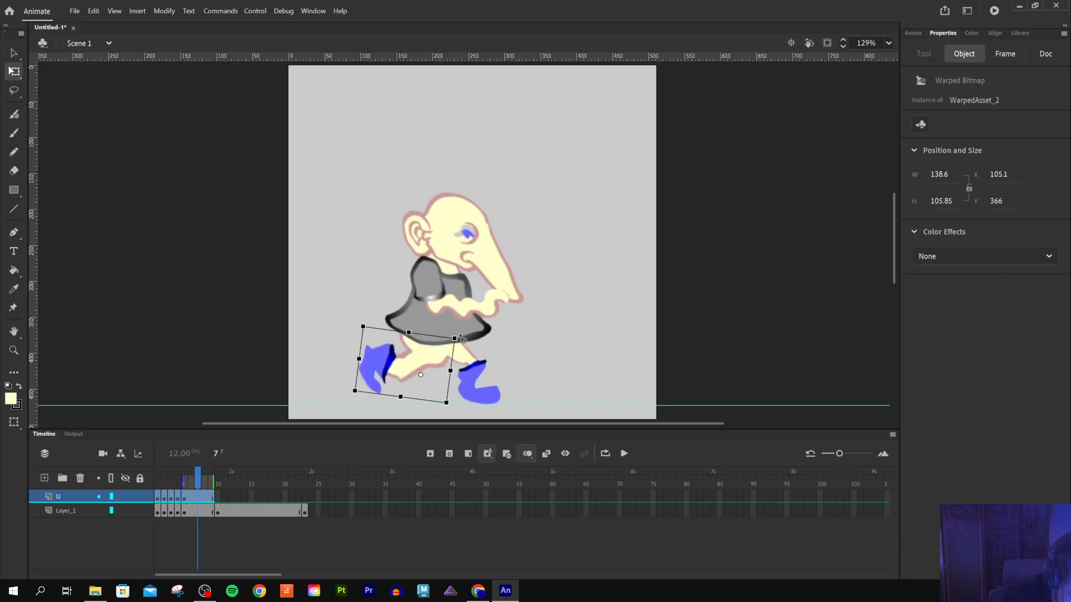
{"action": "key", "text": "ctrl+z"}
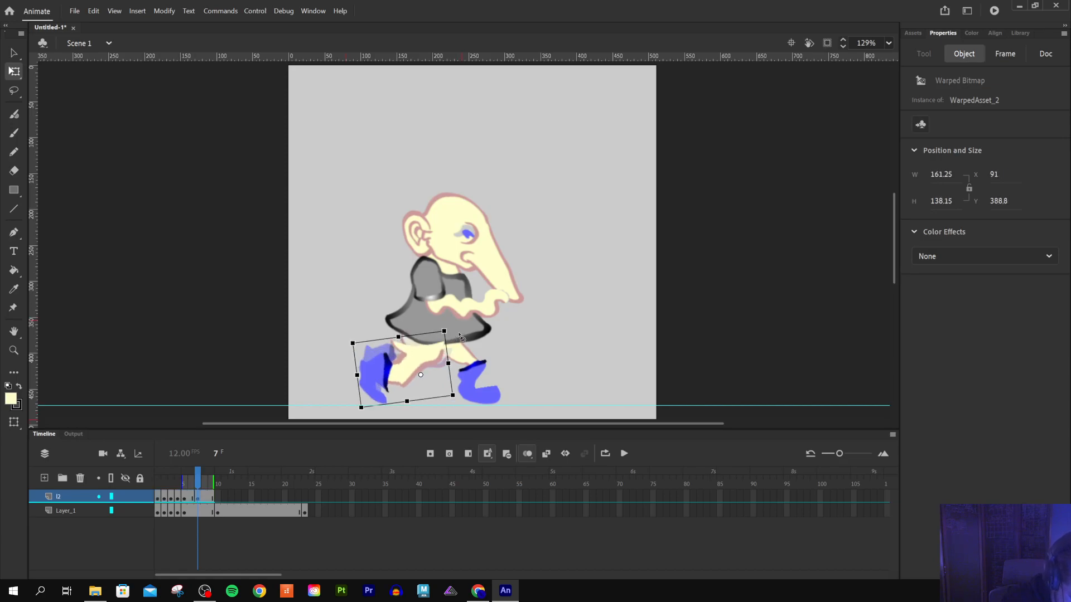
{"action": "key", "text": "ctrl+z"}
{"action": "key", "text": "ctrl+z"}
{"action": "key", "text": "ctrl+z"}
{"action": "key", "text": "ctrl+z"}
{"action": "key", "text": "ctrl+z"}
{"action": "key", "text": "ctrl+z"}
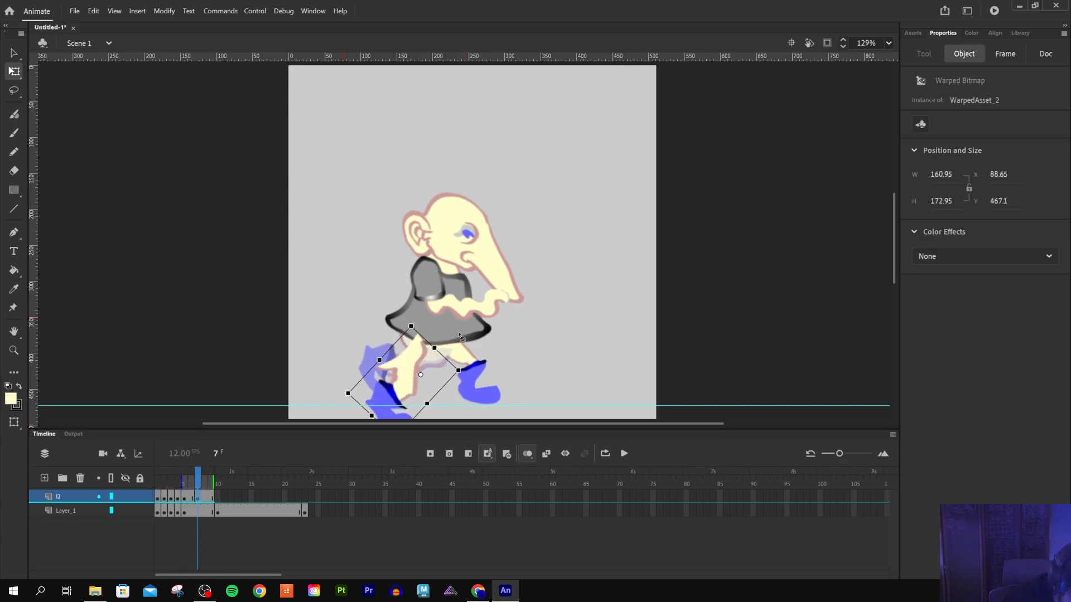
{"action": "key", "text": "ctrl+y"}
{"action": "key", "text": "ctrl+y"}
{"action": "key", "text": "ctrl+y"}
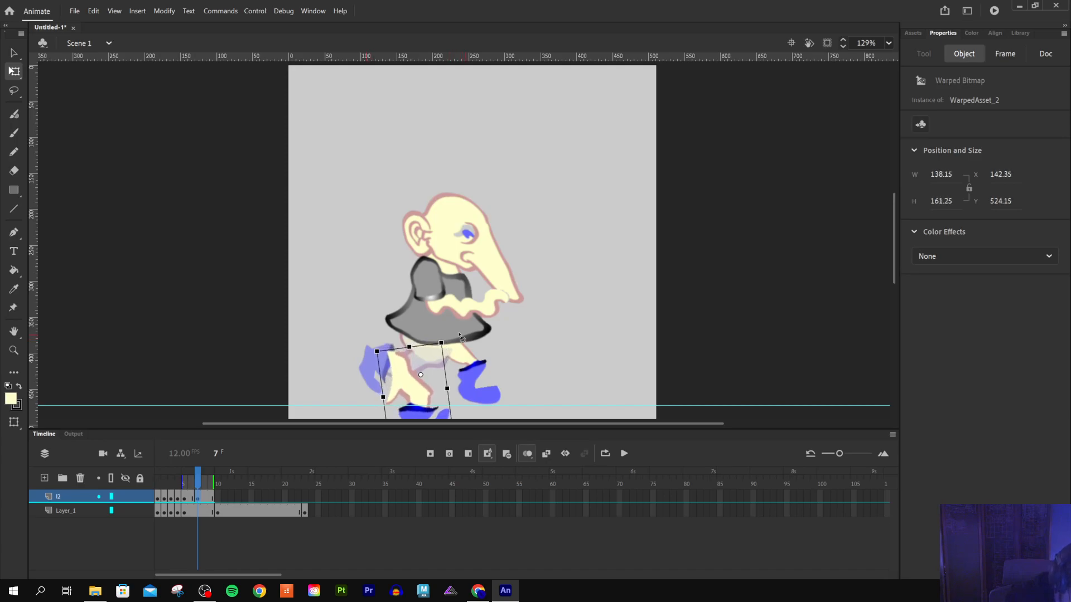
Move the rotated rear leg up under the skirt with its boot near the ground line, at about X 158.8, Y 472.25
{"action": "left_click_drag", "start_coordinate": [416, 391], "coordinate": [374, 387]}
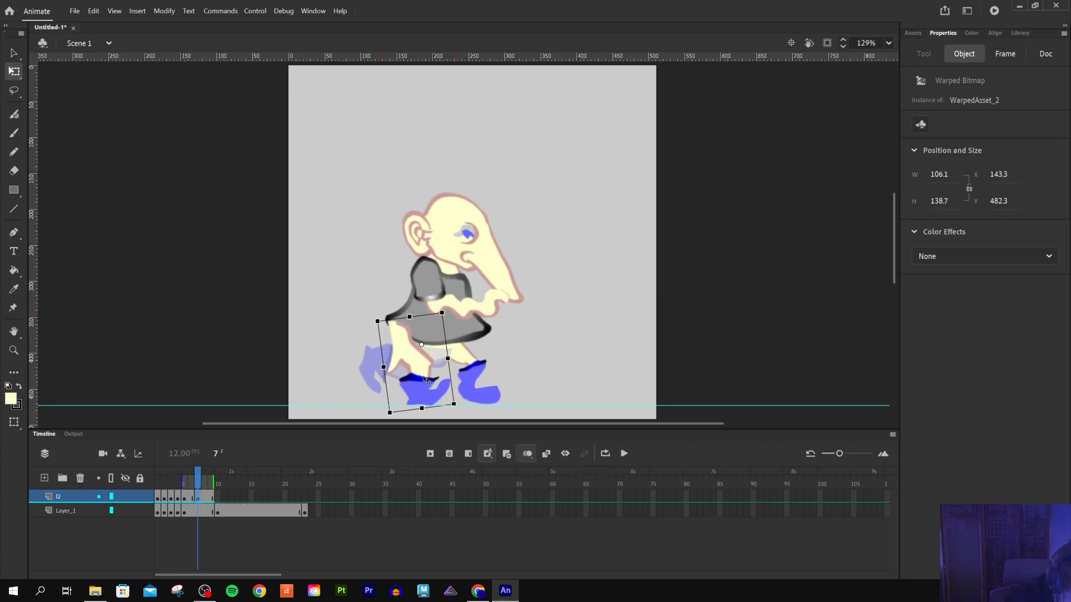
{"action": "left_click_drag", "start_coordinate": [427, 380], "coordinate": [433, 372]}
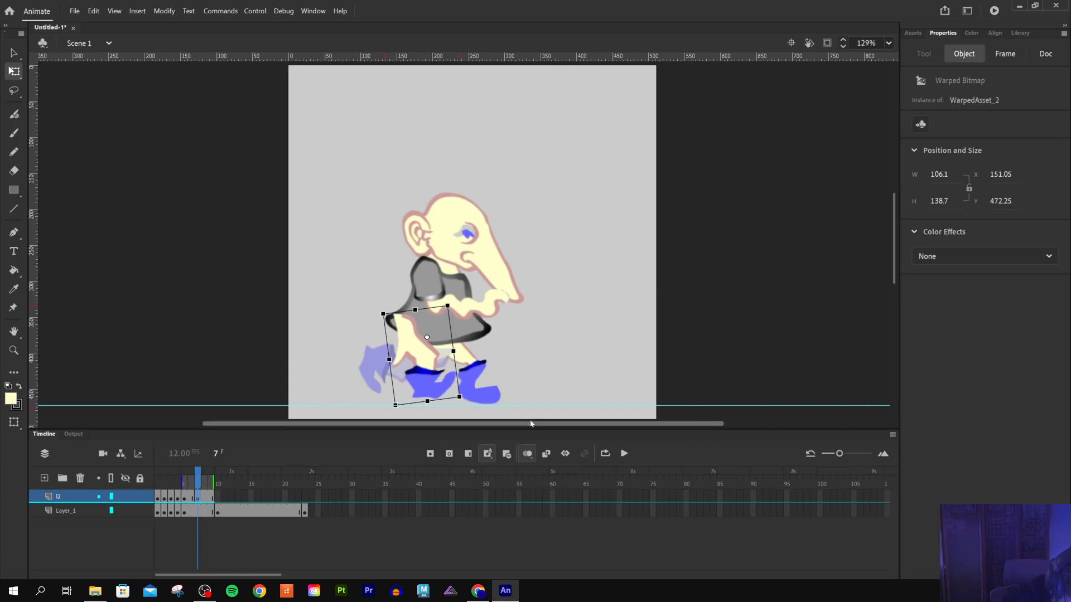
{"action": "left_click_drag", "start_coordinate": [418, 384], "coordinate": [423, 384]}
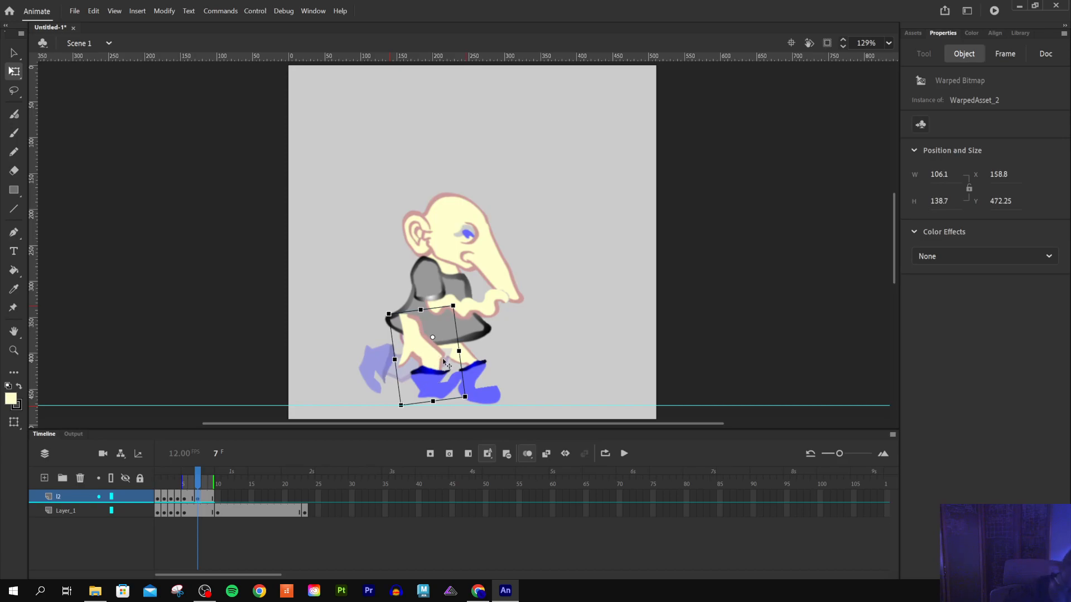
Step back through the frames to frame 3 and forward to frame 7 to review the leg's motion
{"action": "mouse_move", "coordinate": [195, 481]}
{"action": "left_mouse_down"}
{"action": "mouse_move", "coordinate": [183, 481]}
{"action": "mouse_move", "coordinate": [195, 481]}
{"action": "left_mouse_up"}
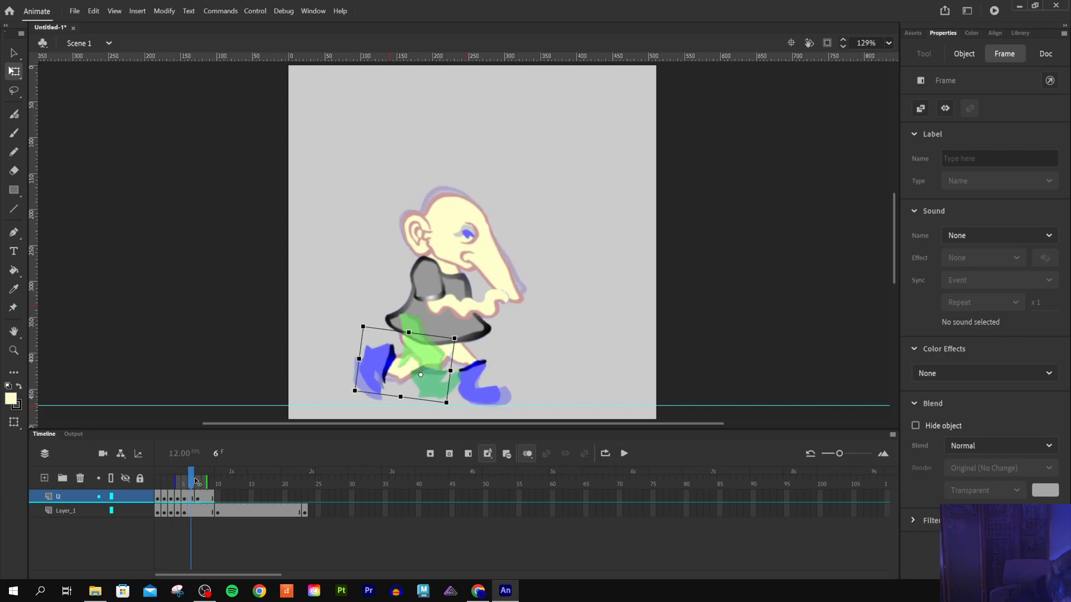
{"action": "key", "text": "comma"}
{"action": "key", "text": "comma"}
{"action": "key", "text": "comma"}
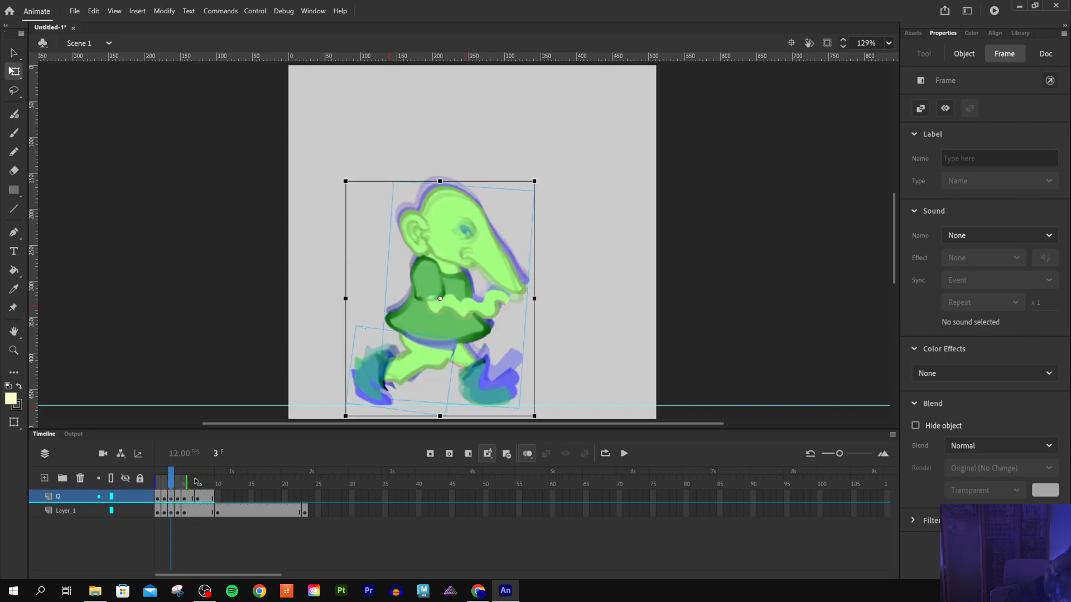
{"action": "key", "text": "period"}
{"action": "key", "text": "period"}
{"action": "key", "text": "period"}
{"action": "key", "text": "period"}
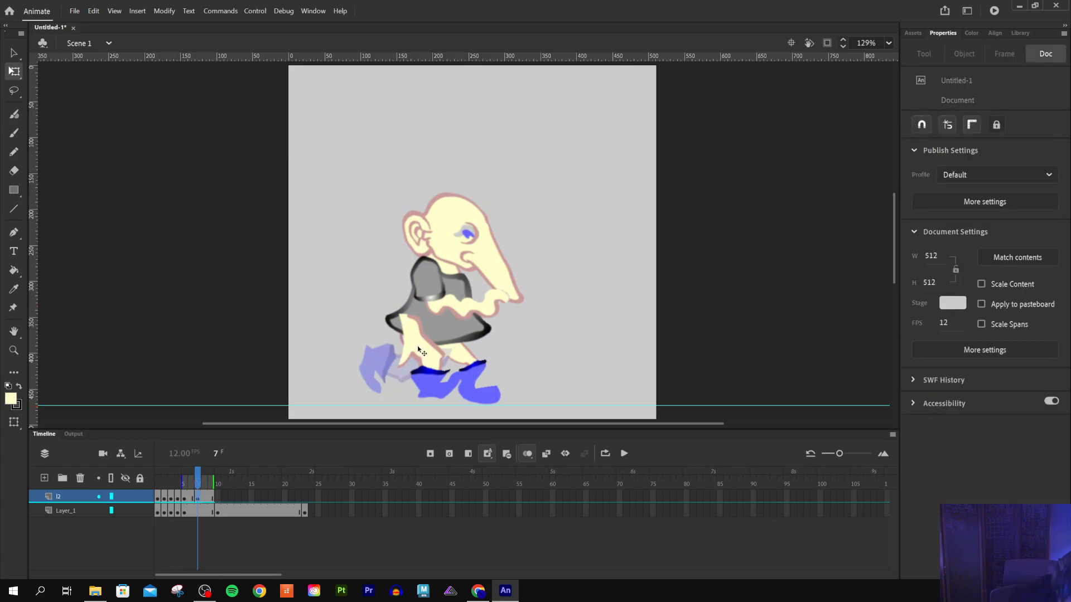
Bend the rear leg's knee and ankle with the Asset Warp tool so its boot reaches toward the front boot
{"action": "left_click", "coordinate": [447, 381]}
{"action": "key", "text": "w"}
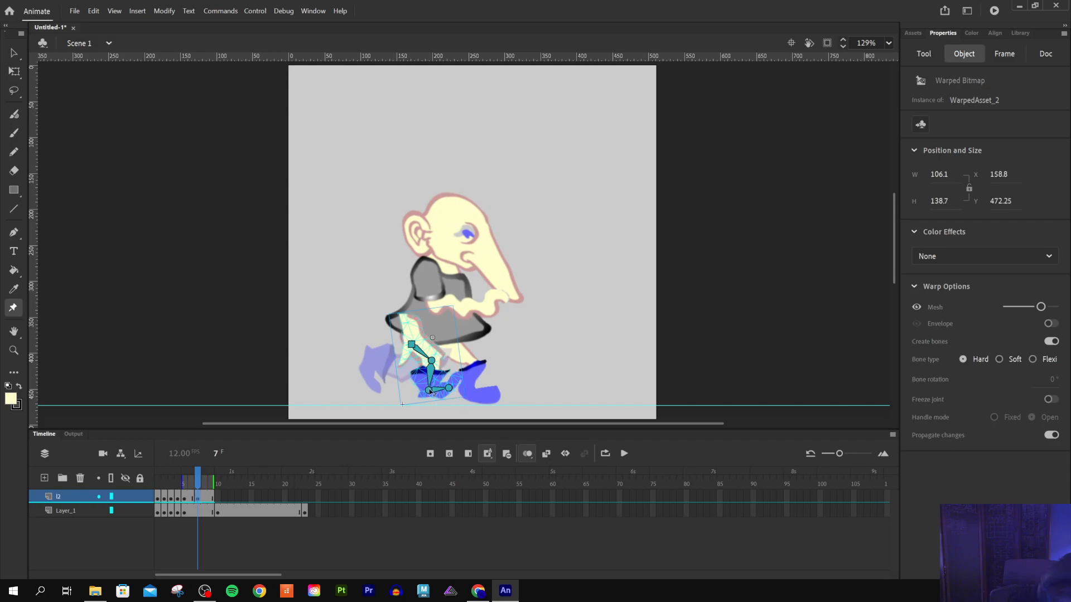
{"action": "left_click_drag", "start_coordinate": [428, 390], "coordinate": [434, 346]}
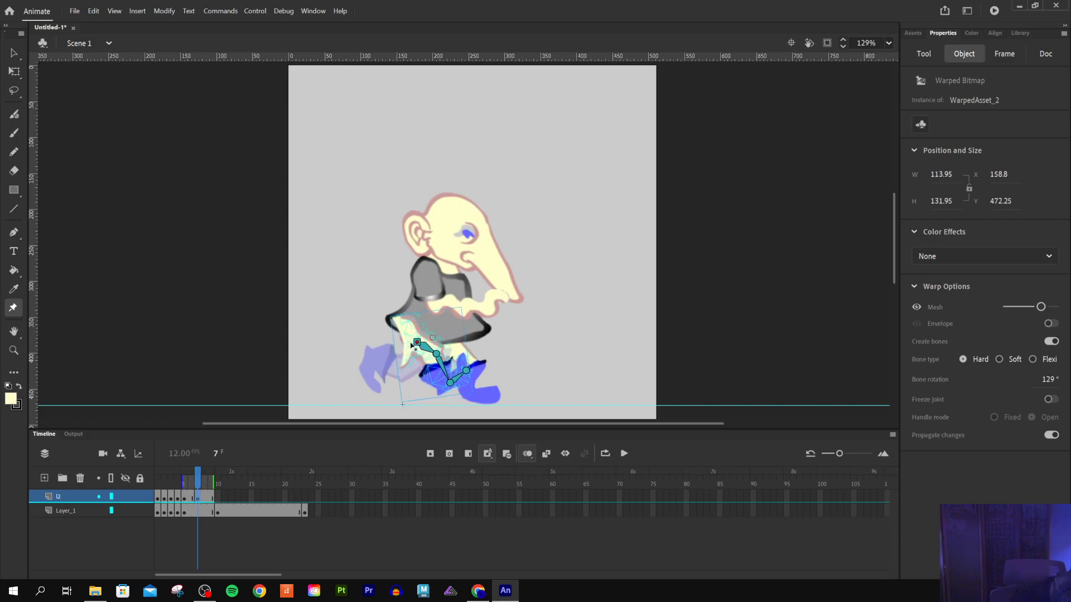
{"action": "left_click", "coordinate": [436, 338]}
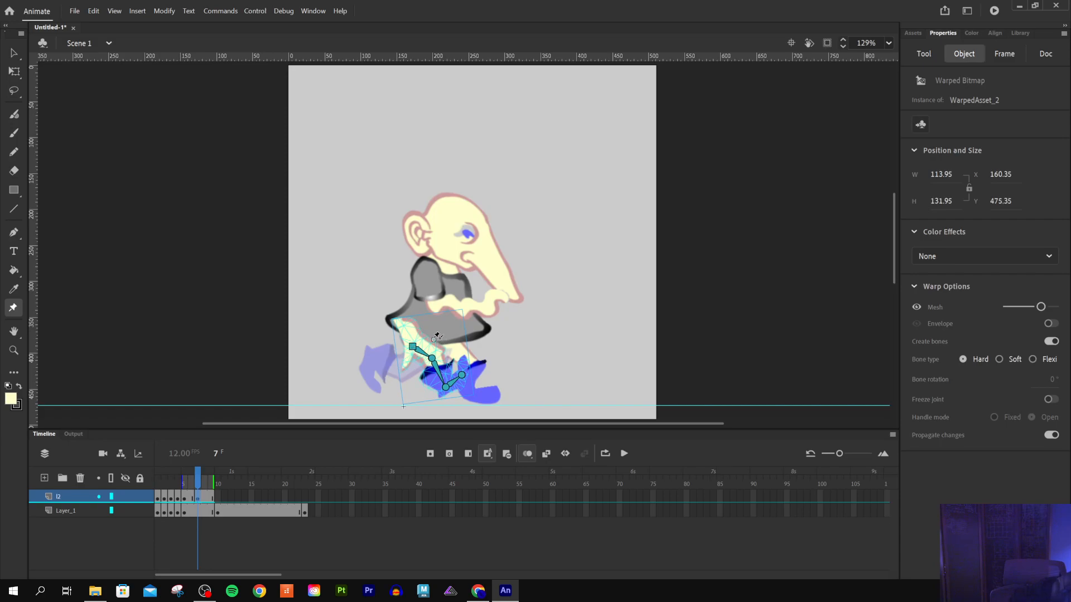
{"action": "left_click_drag", "start_coordinate": [432, 357], "coordinate": [433, 365]}
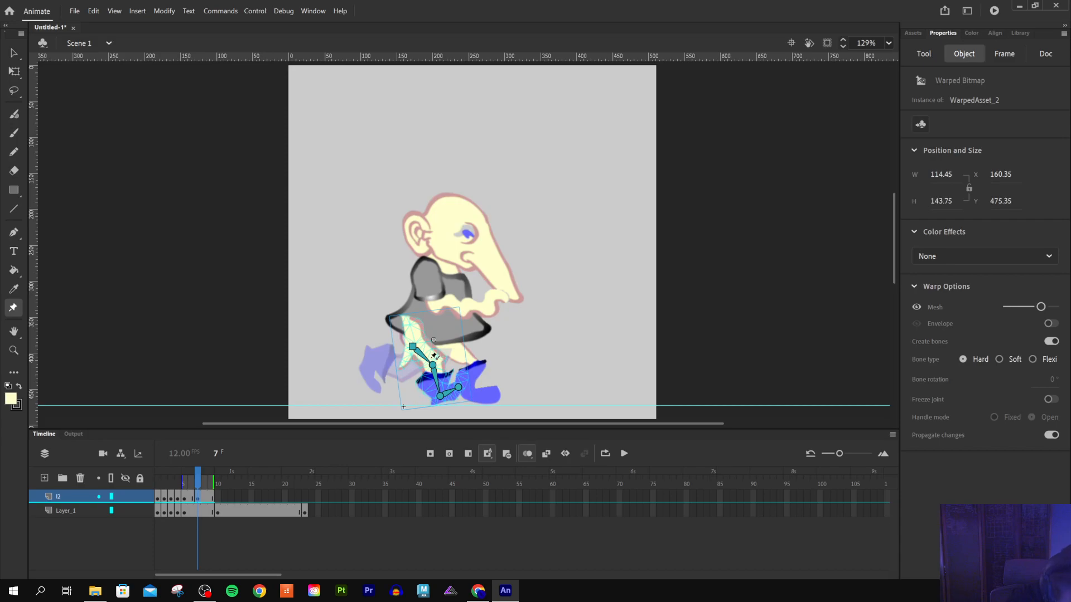
Try to reposition the rear leg at its hip joint with Rotate and Skew enabled, and undo the change
{"action": "right_click", "coordinate": [414, 350]}
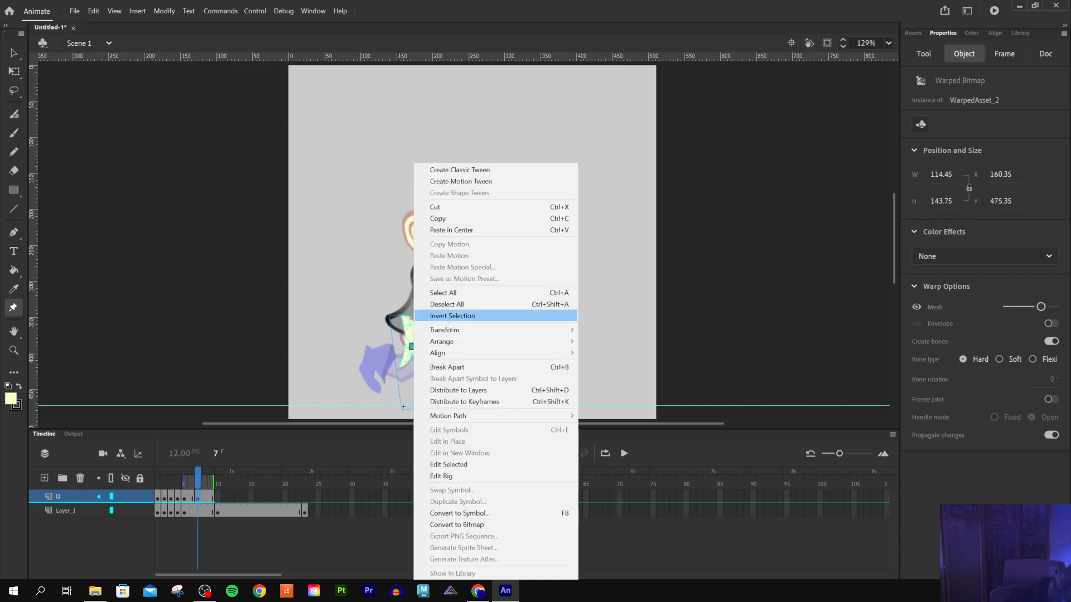
{"action": "mouse_move", "coordinate": [450, 329]}
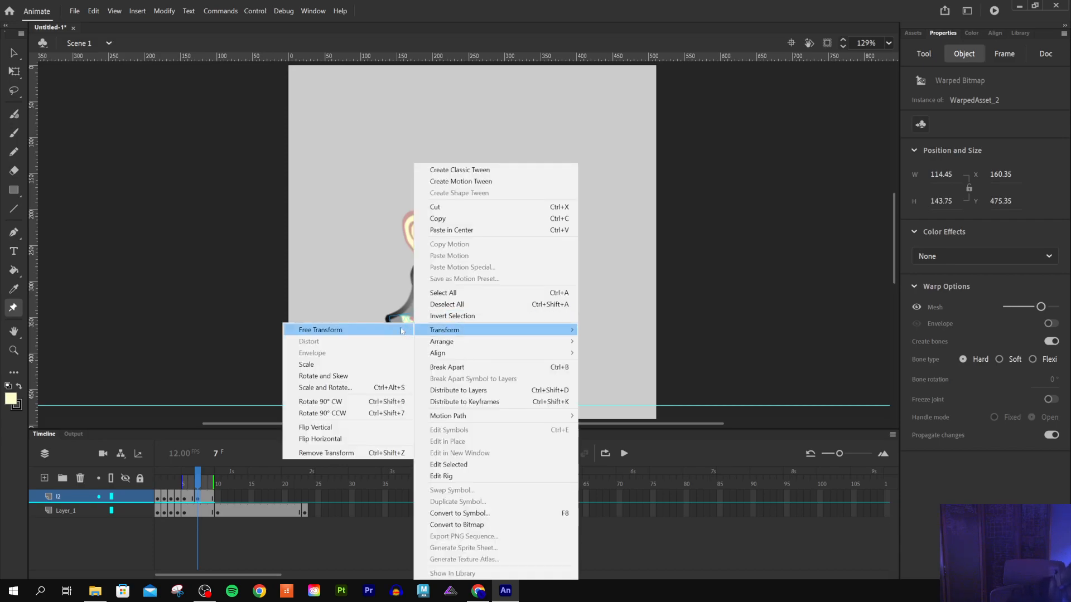
{"action": "left_click", "coordinate": [355, 373]}
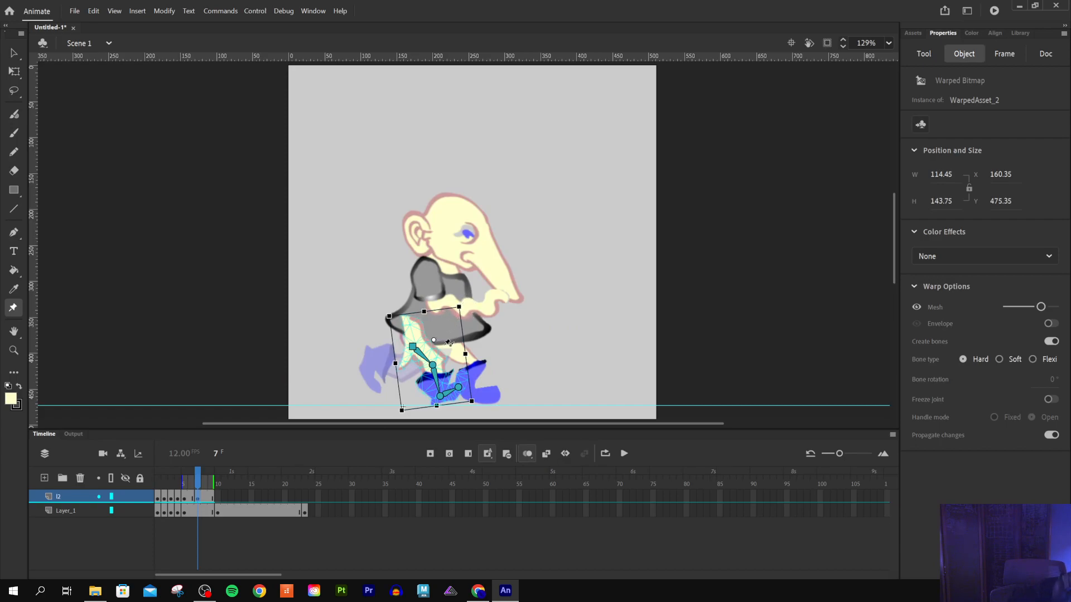
{"action": "left_click", "coordinate": [412, 347]}
{"action": "key", "text": "shift+Right"}
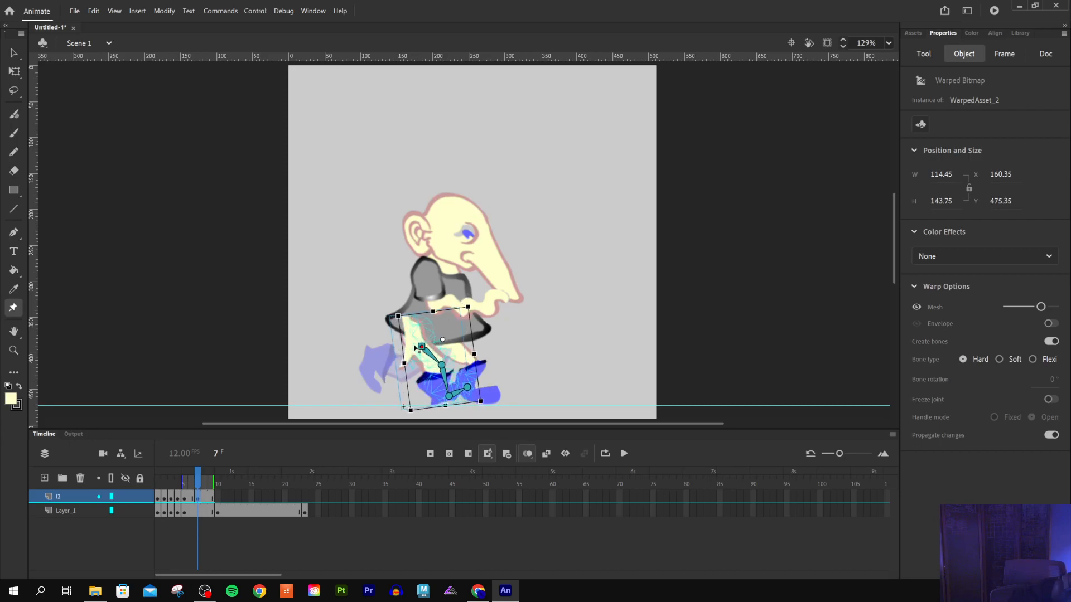
{"action": "left_click_drag", "start_coordinate": [418, 347], "coordinate": [414, 350]}
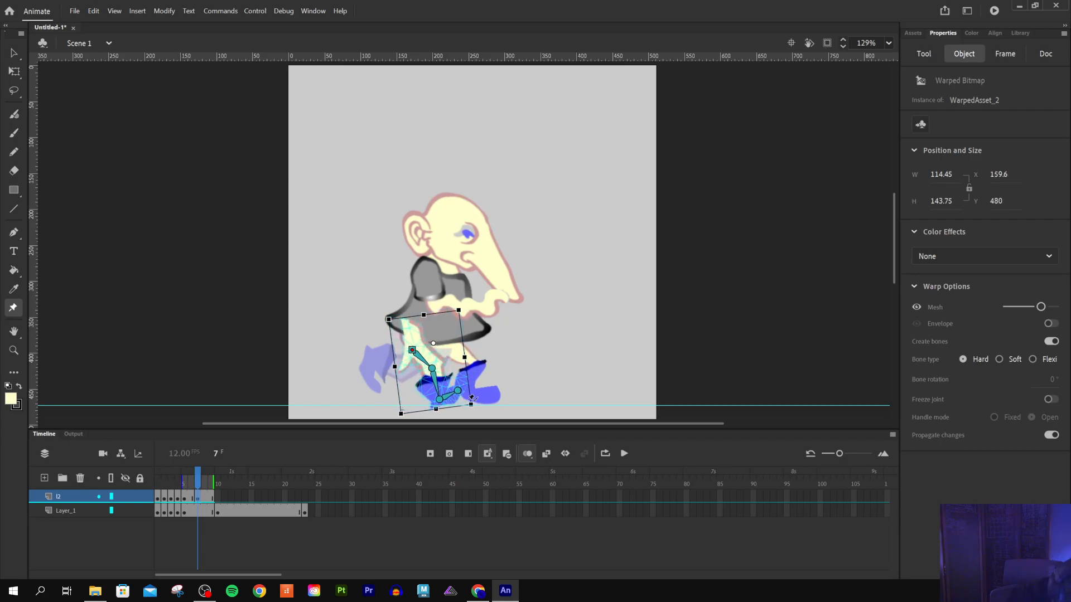
{"action": "key", "text": "ctrl+z"}
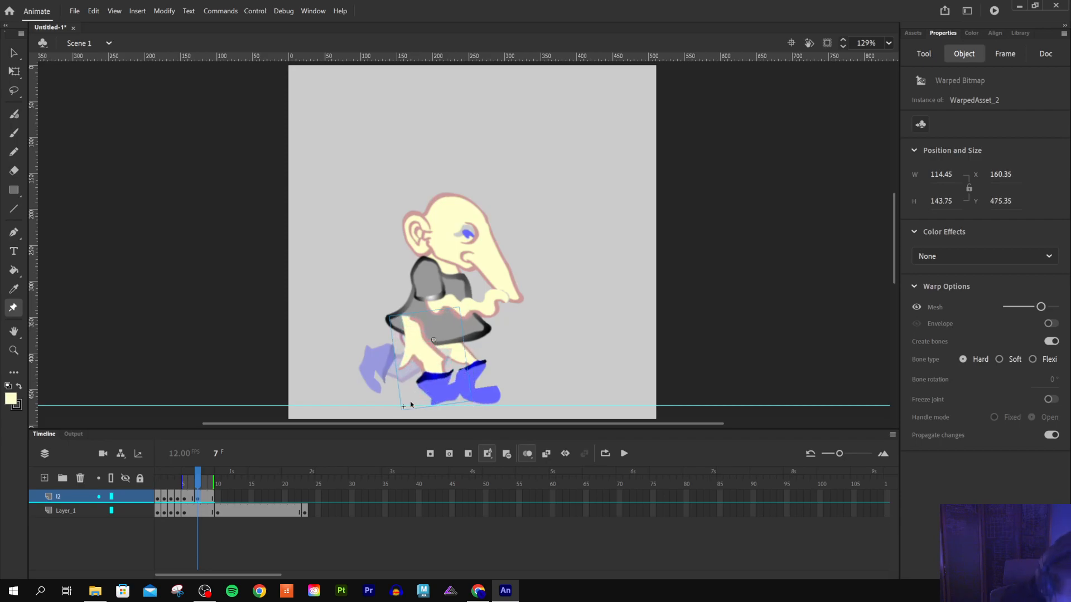
Undo the last pose changes on the rear leg and deselect it
{"action": "key", "text": "ctrl+z"}
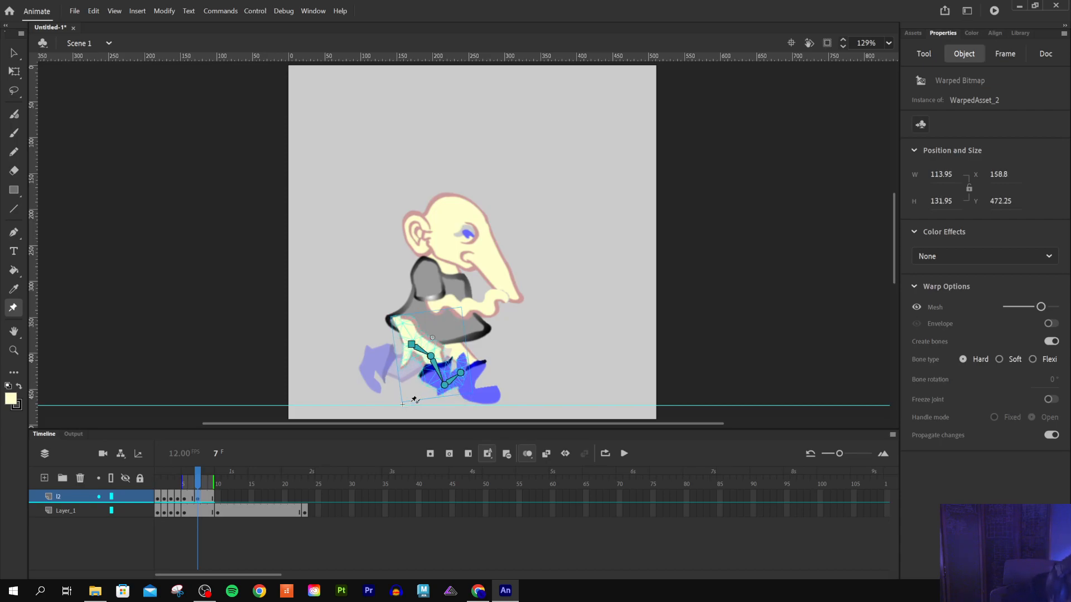
{"action": "key", "text": "ctrl+z"}
{"action": "left_click", "coordinate": [411, 405]}
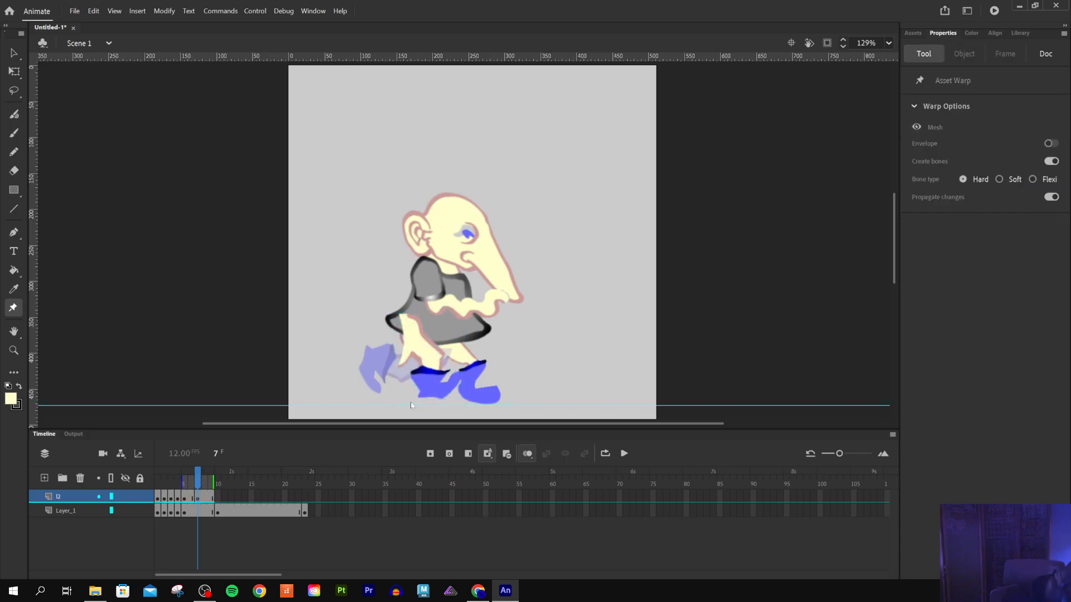
Move the warped rear leg under the skirt, to about X 192.15, Y 483.1
{"action": "left_click", "coordinate": [435, 350]}
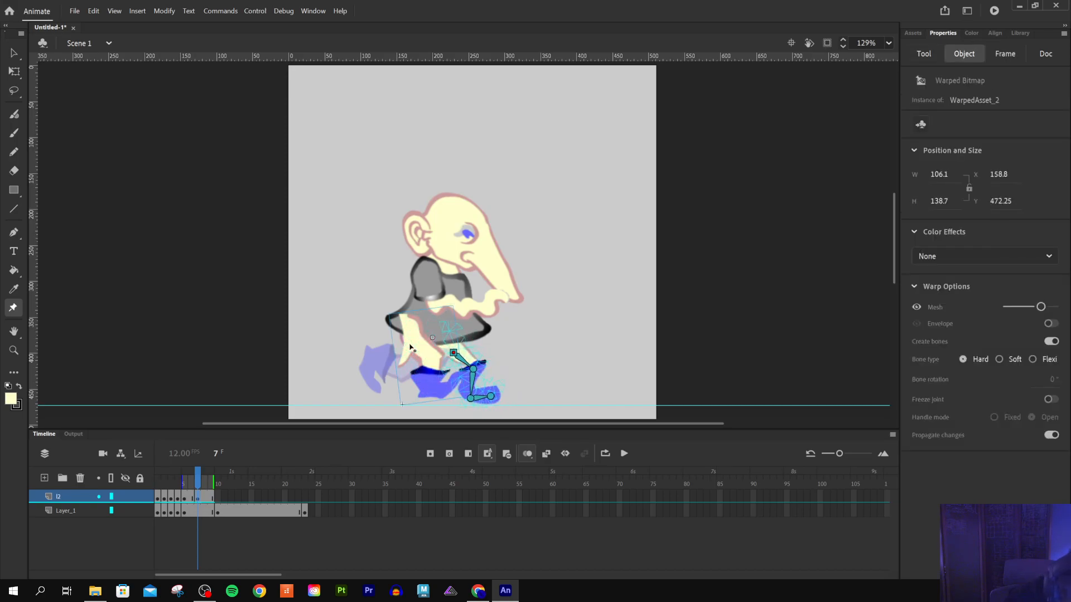
{"action": "left_click_drag", "start_coordinate": [410, 347], "coordinate": [451, 348]}
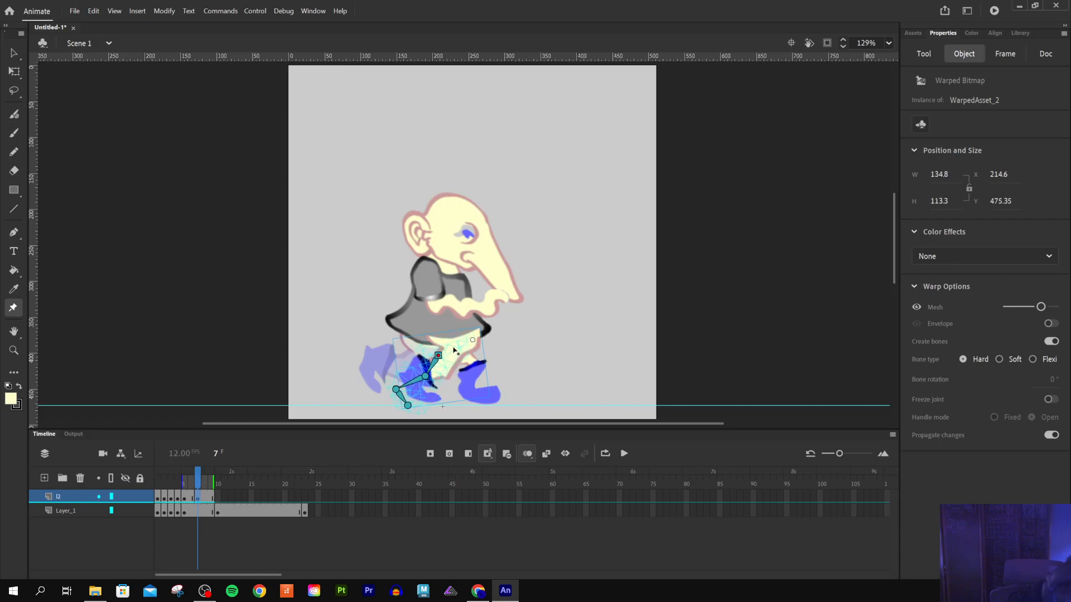
{"action": "left_click_drag", "start_coordinate": [453, 351], "coordinate": [446, 345]}
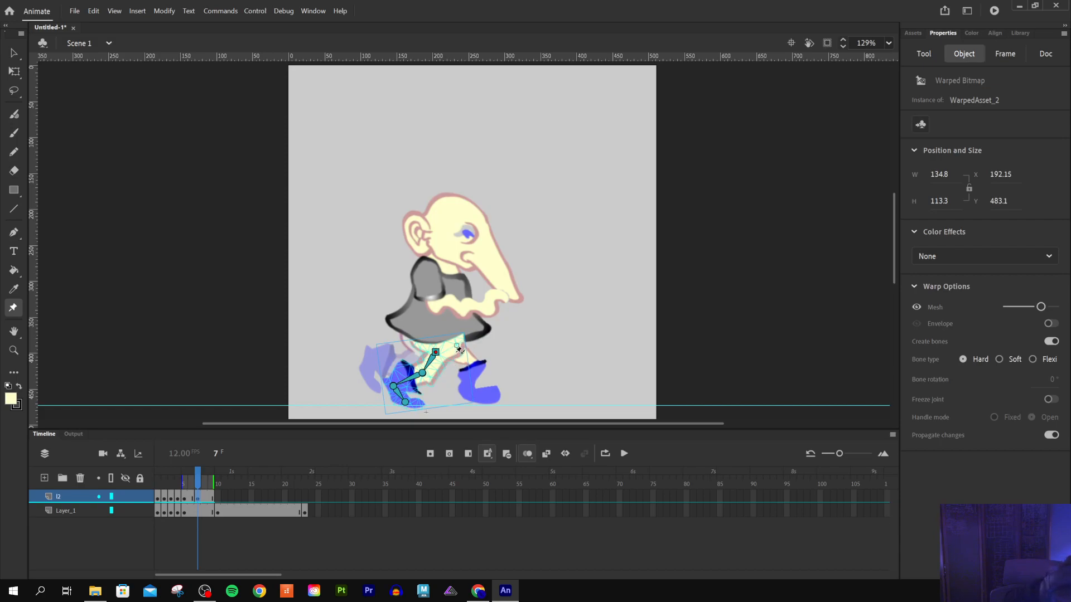
Bend the rear leg's knee and ankle to set its boot near the ground line, with the leg at about X 199.9, Y 480.75
{"action": "left_click_drag", "start_coordinate": [422, 377], "coordinate": [398, 349]}
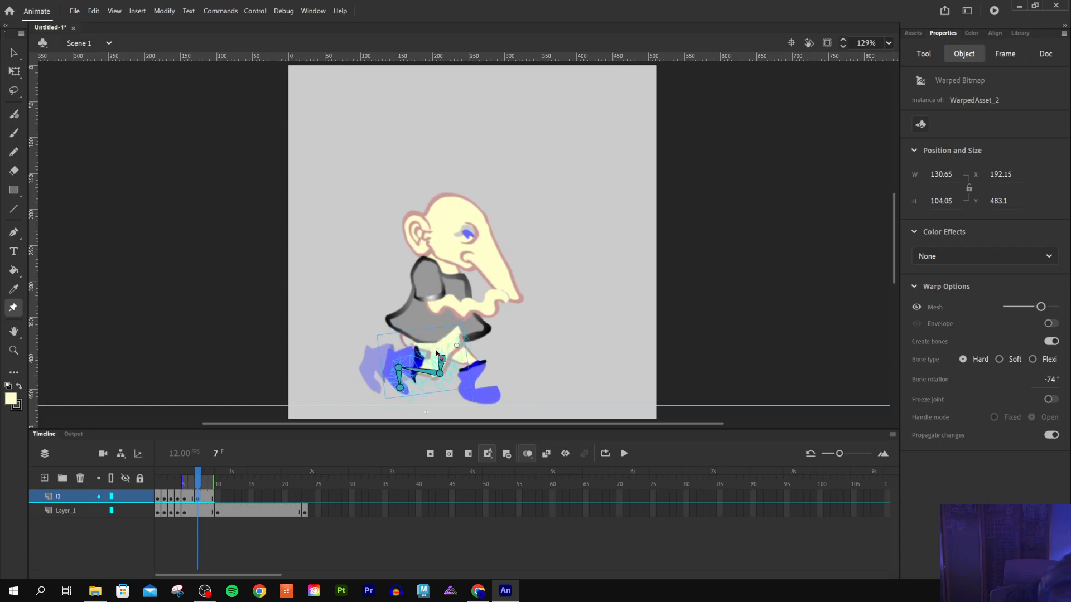
{"action": "left_click_drag", "start_coordinate": [439, 355], "coordinate": [443, 396]}
{"action": "left_click", "coordinate": [439, 372]}
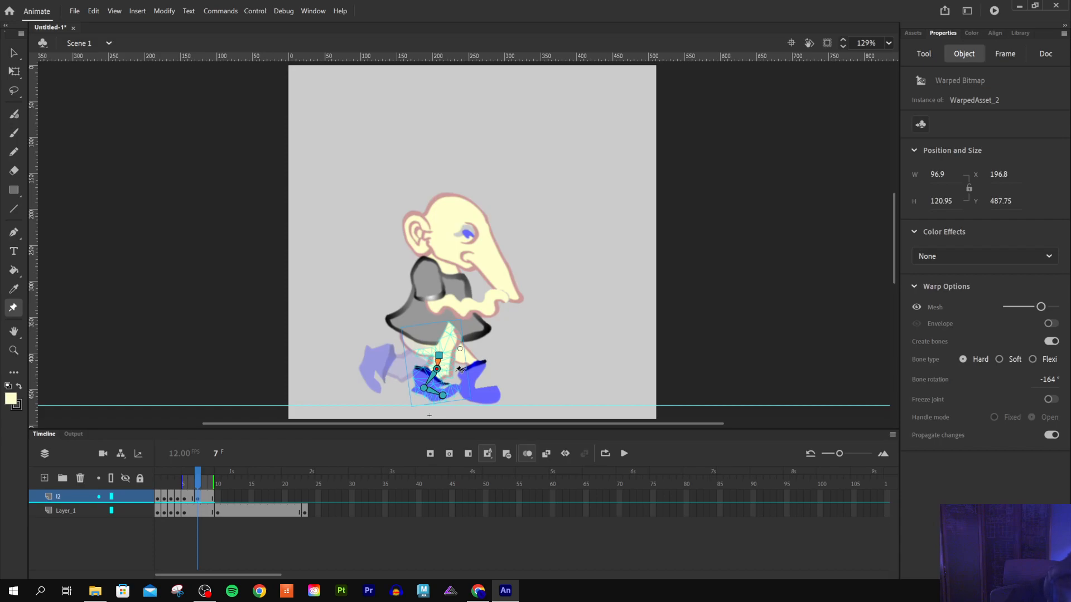
{"action": "left_click_drag", "start_coordinate": [442, 396], "coordinate": [440, 402]}
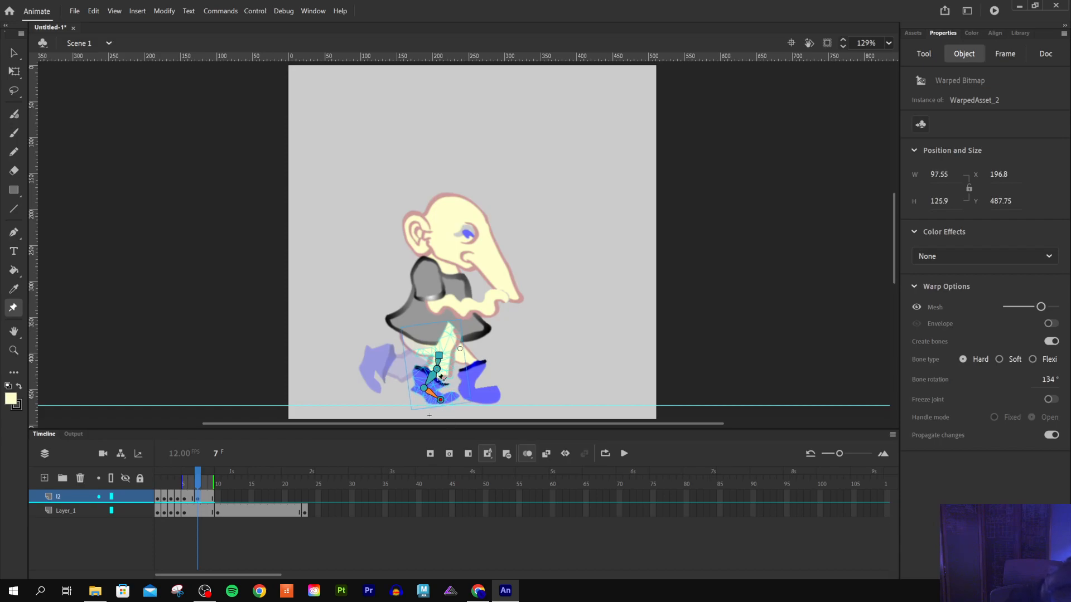
{"action": "left_click_drag", "start_coordinate": [439, 357], "coordinate": [430, 401]}
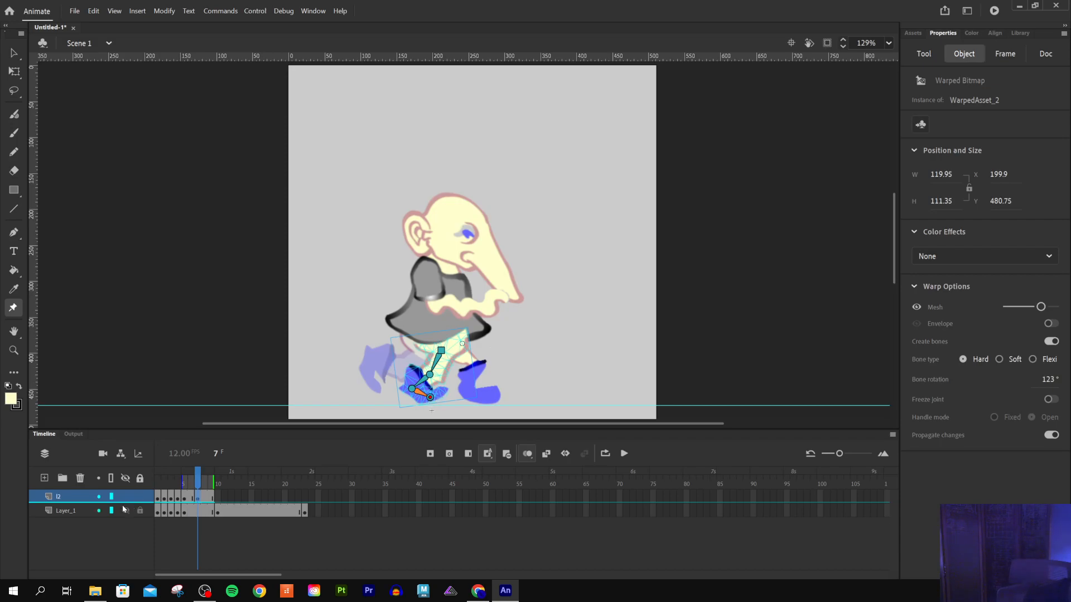
On Layer_1, swing the body's front leg back under the skirt and fold its shin behind the knee
{"action": "left_click", "coordinate": [85, 511]}
{"action": "left_click", "coordinate": [73, 514]}
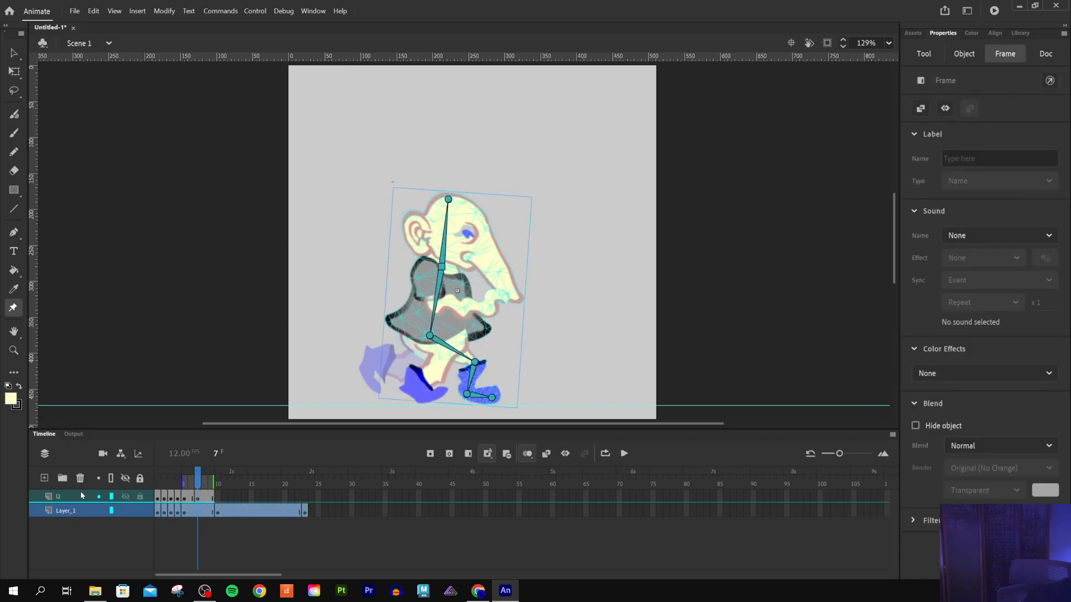
{"action": "left_click", "coordinate": [467, 395]}
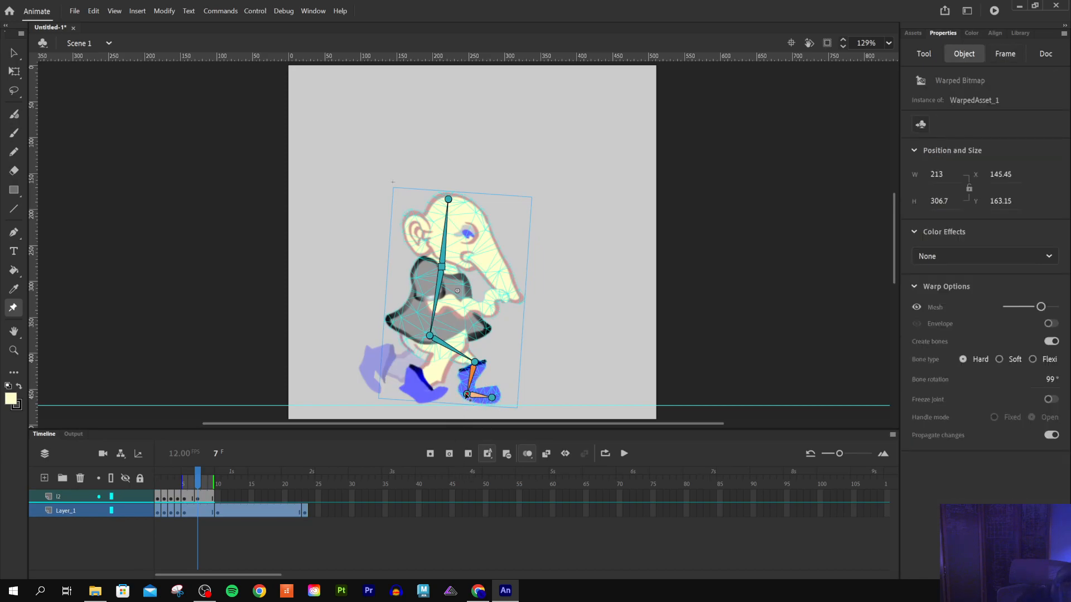
{"action": "mouse_move", "coordinate": [468, 396]}
{"action": "left_mouse_down"}
{"action": "mouse_move", "coordinate": [435, 388]}
{"action": "mouse_move", "coordinate": [467, 397]}
{"action": "left_mouse_up"}
{"action": "key", "text": "ctrl+z"}
{"action": "key", "text": "ctrl+z"}
{"action": "key", "text": "ctrl+z"}
{"action": "key", "text": "ctrl+z"}
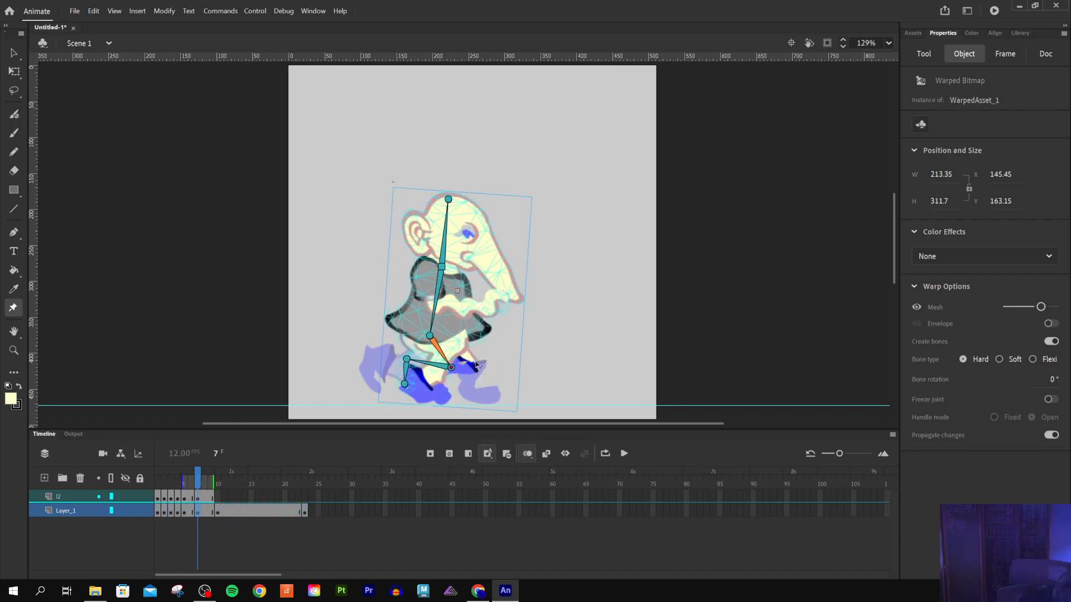
{"action": "key", "text": "ctrl+z"}
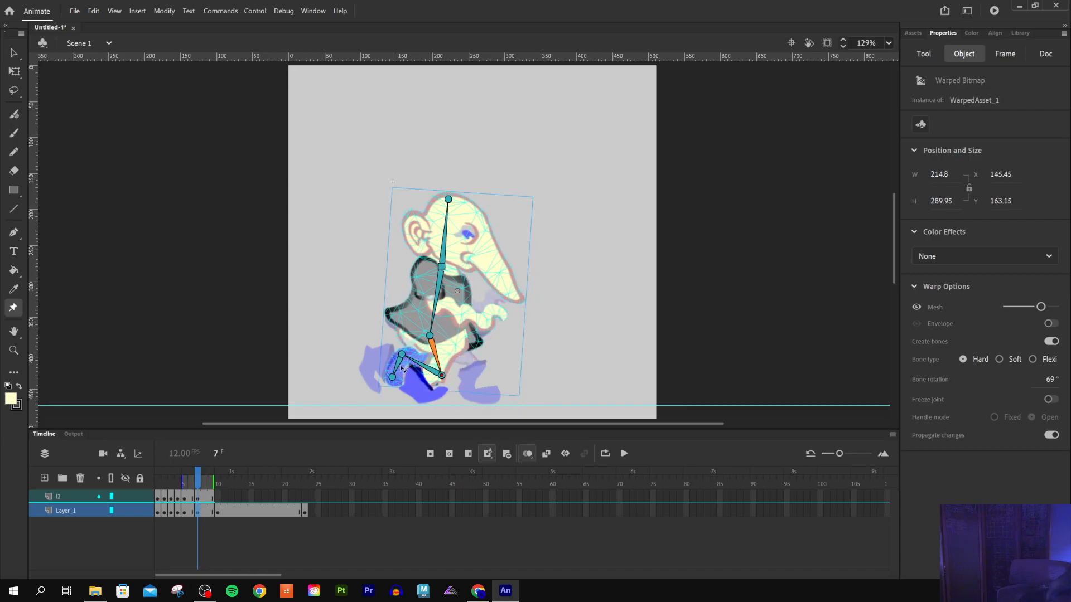
Lower the folded shin of the Layer_1 leg so its boot comes down to the ground line beside the other boot
{"action": "left_click_drag", "start_coordinate": [402, 355], "coordinate": [404, 357]}
{"action": "key", "text": "ctrl+z"}
{"action": "key", "text": "ctrl+z"}
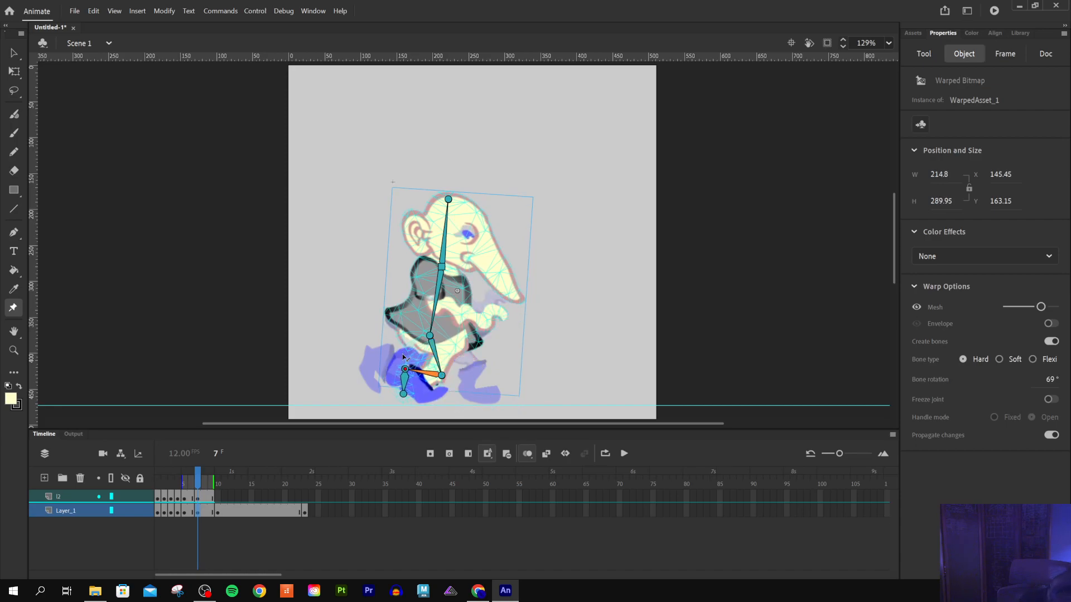
{"action": "key", "text": "ctrl+z"}
{"action": "key", "text": "ctrl+z"}
{"action": "key", "text": "ctrl+z"}
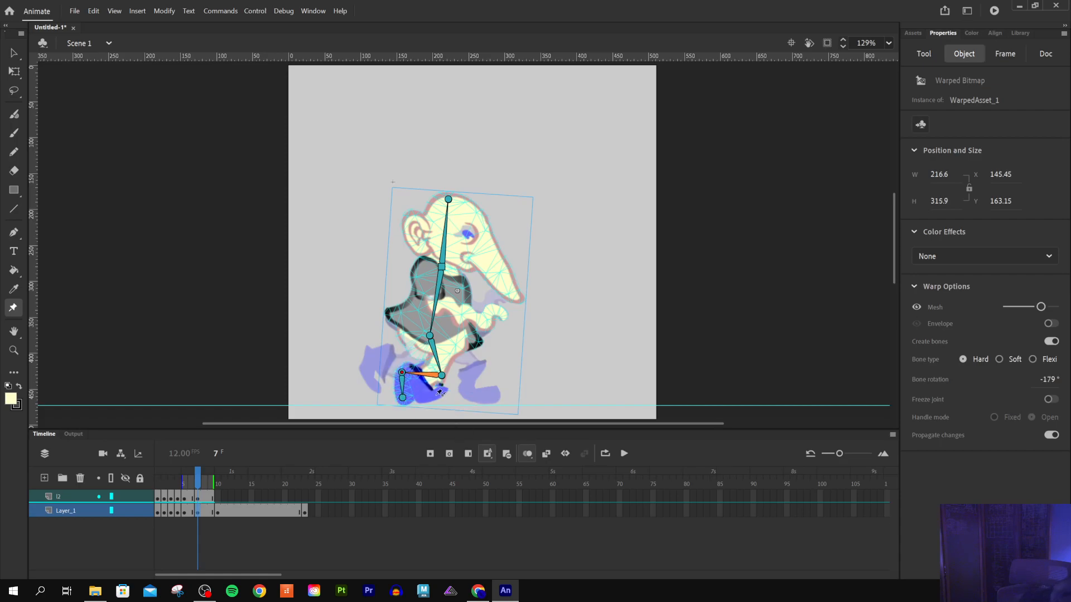
Raise the hip joint on Layer_1 slightly and move that leg's ankle forward so its boot overlaps the other boot
{"action": "left_click", "coordinate": [79, 497]}
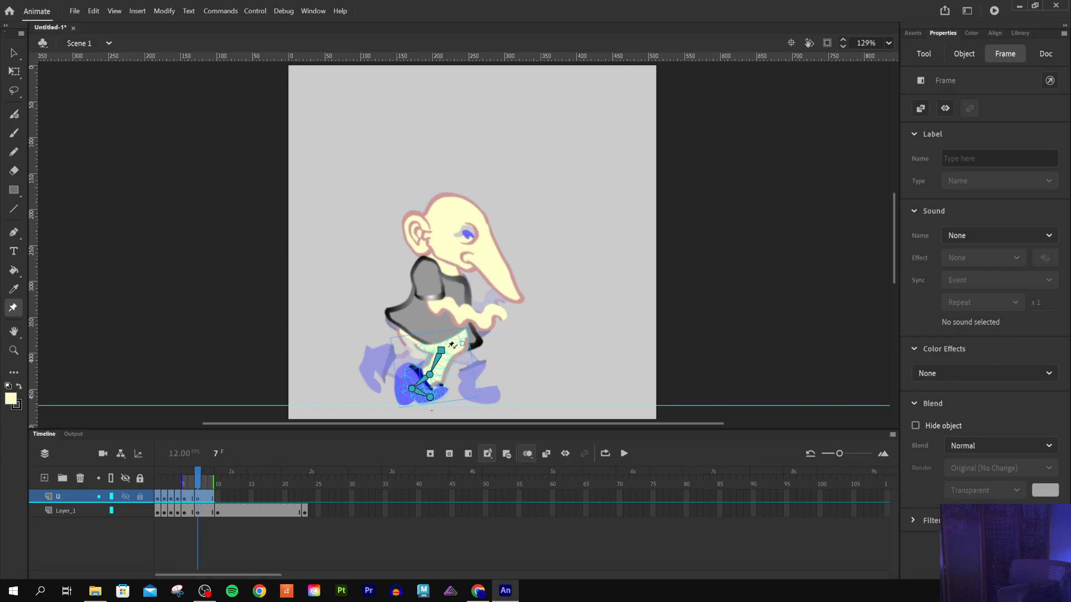
{"action": "left_click", "coordinate": [70, 512]}
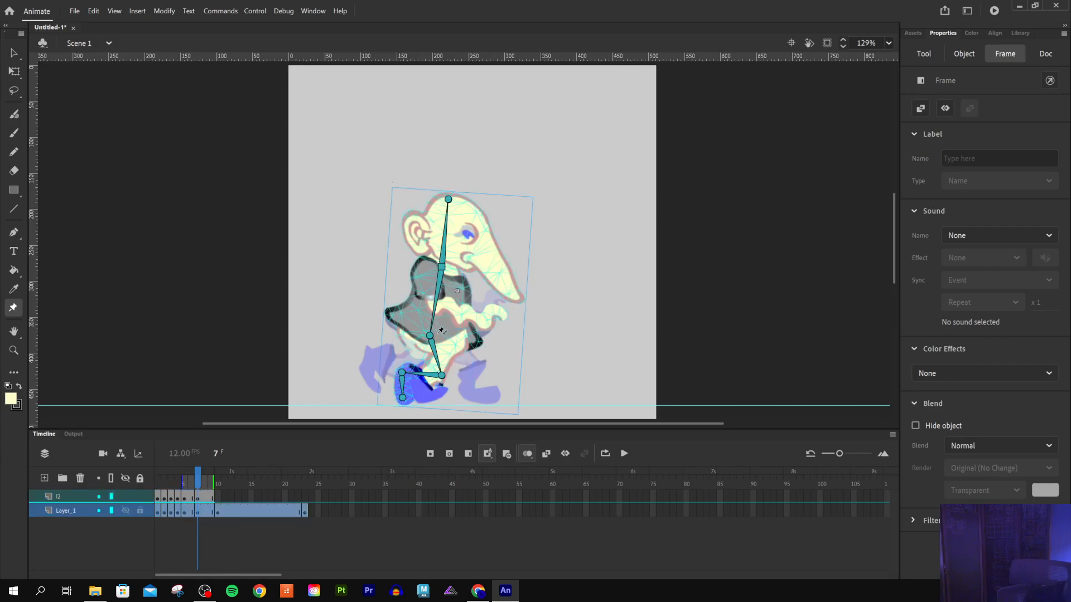
{"action": "left_click_drag", "start_coordinate": [431, 338], "coordinate": [430, 339]}
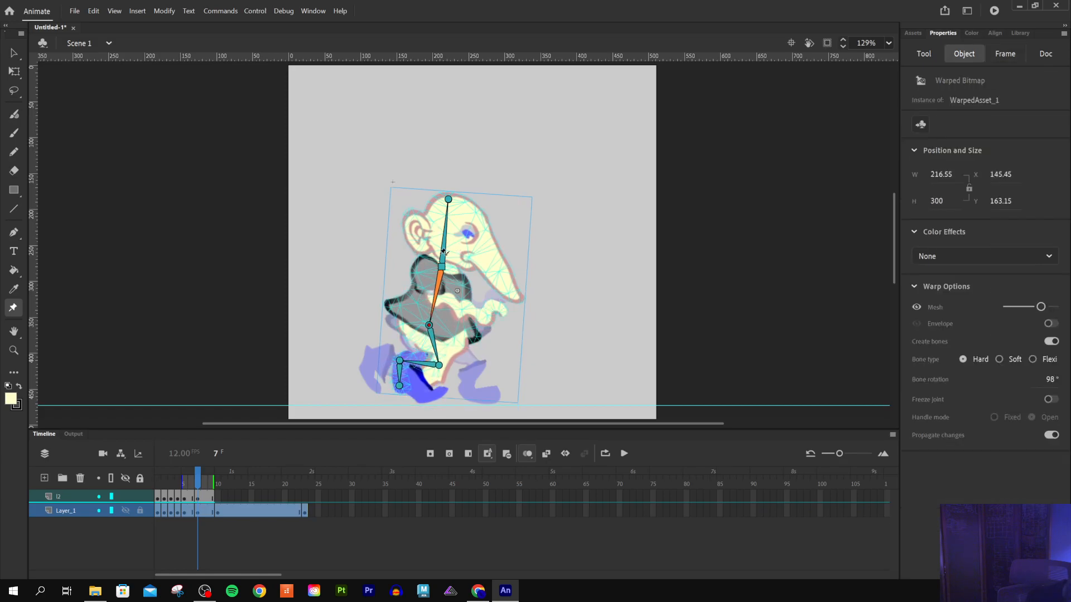
{"action": "mouse_move", "coordinate": [403, 385]}
{"action": "left_mouse_down"}
{"action": "mouse_move", "coordinate": [422, 397]}
{"action": "mouse_move", "coordinate": [413, 372]}
{"action": "left_mouse_up"}
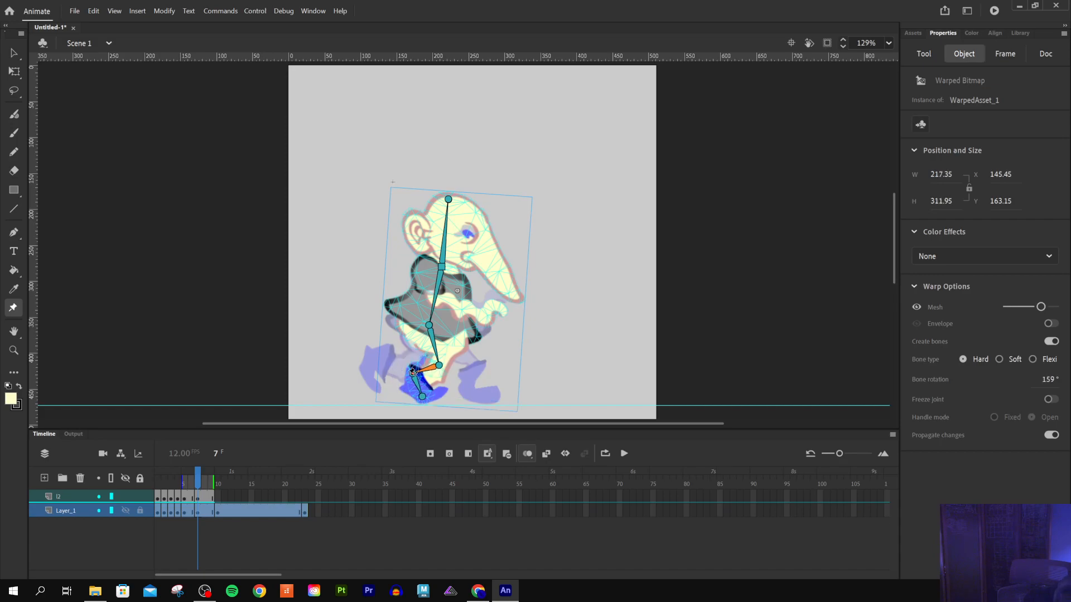
{"action": "left_click", "coordinate": [451, 392]}
On the upper layer, move the separate leg to about X 196, Y 483.1 and bend its shin down to the ground line
{"action": "left_click", "coordinate": [88, 512]}
{"action": "left_click", "coordinate": [75, 497]}
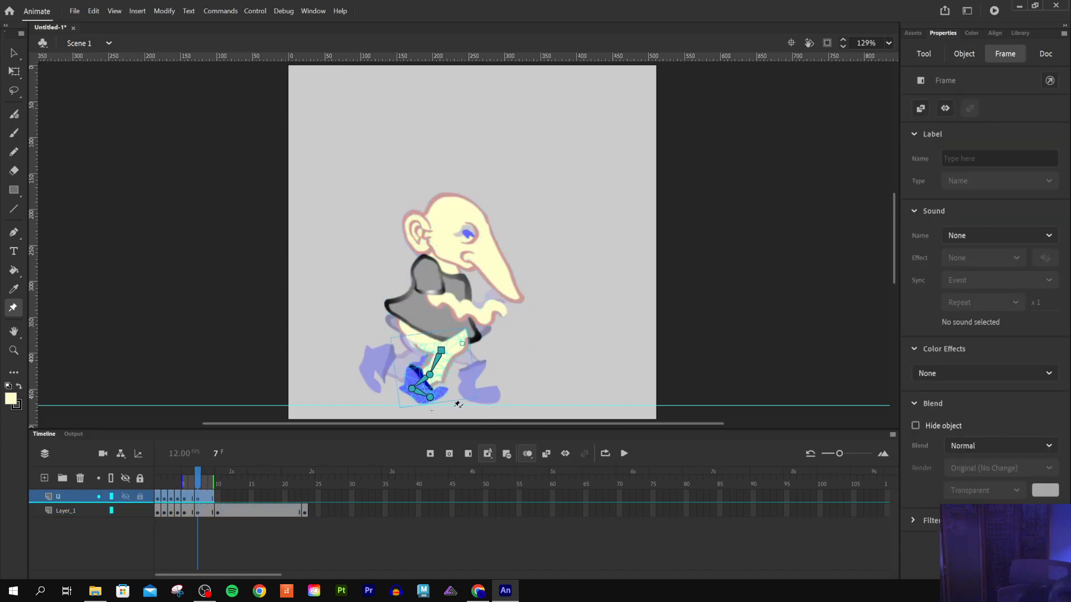
{"action": "left_click_drag", "start_coordinate": [440, 351], "coordinate": [452, 359]}
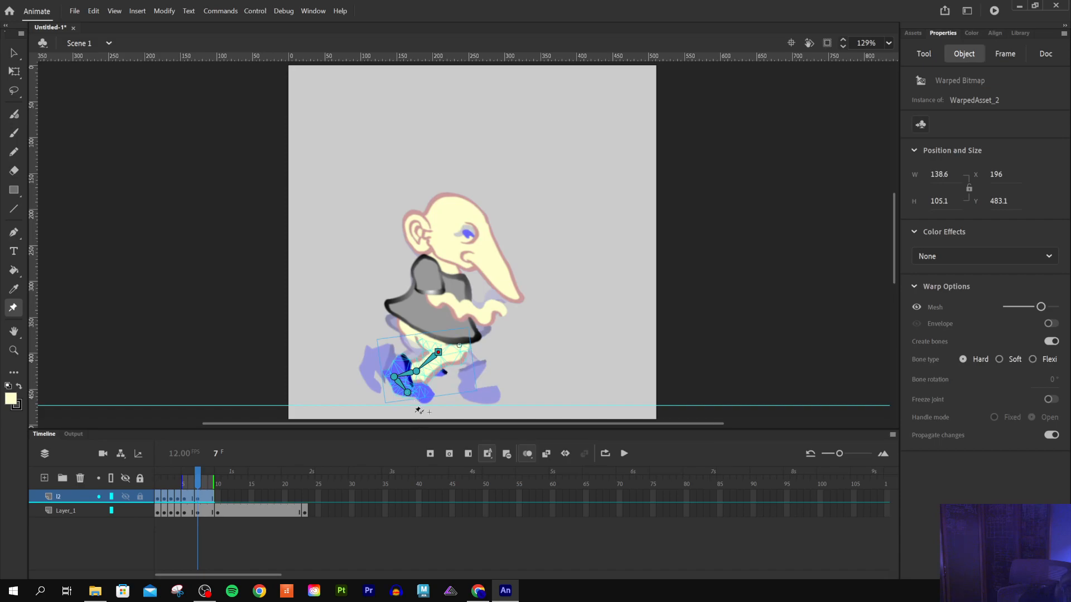
{"action": "left_click", "coordinate": [394, 379]}
{"action": "left_click_drag", "start_coordinate": [431, 369], "coordinate": [409, 396]}
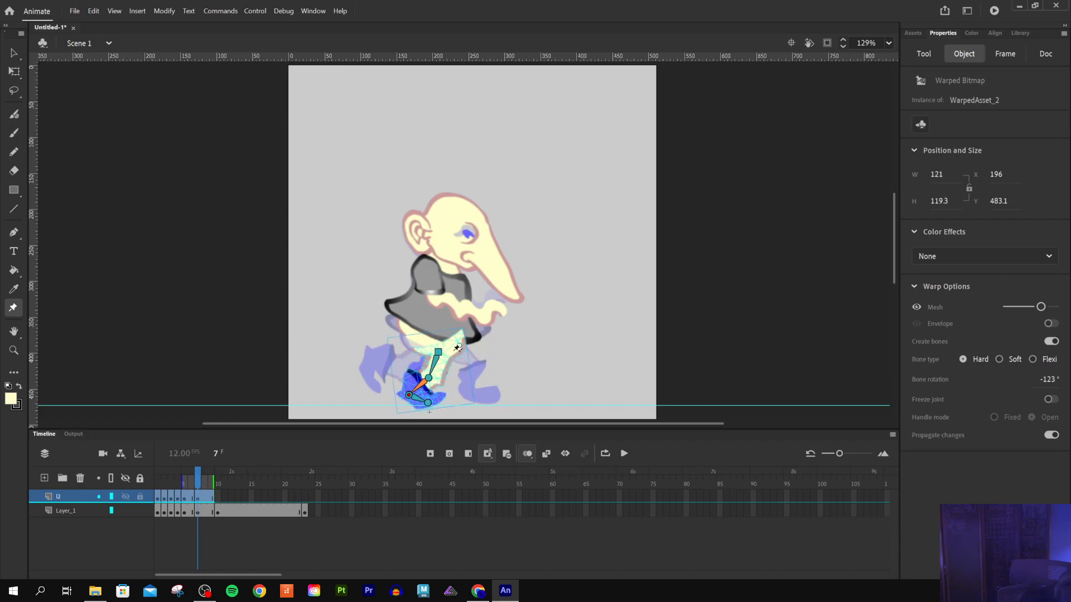
Undo an extra bone joint placed at the separate leg's hip, and swing its knee back to a bone rotation of about -123°
{"action": "left_click", "coordinate": [455, 350]}
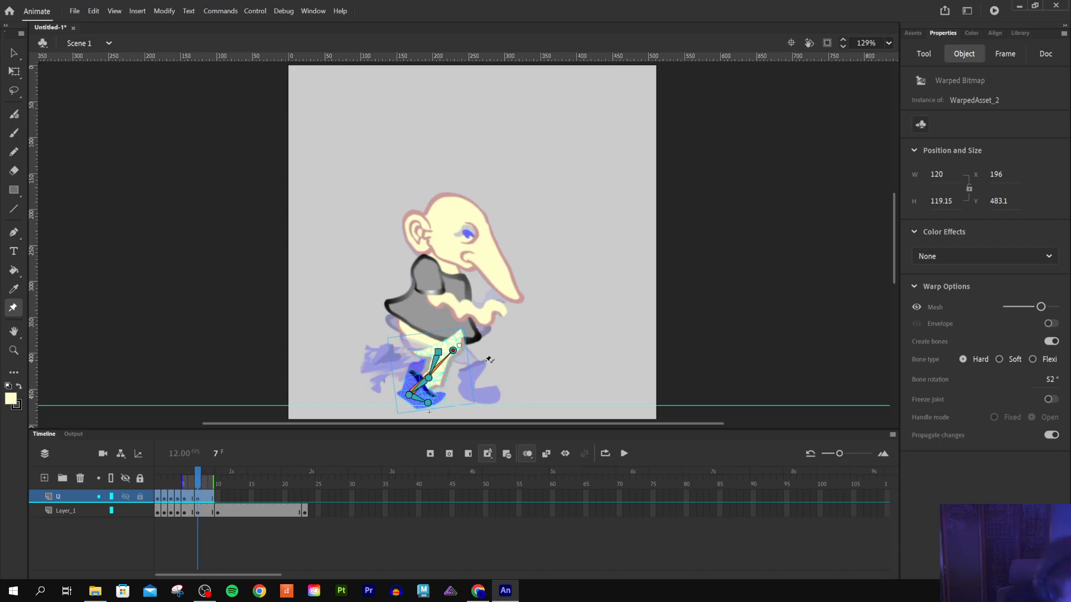
{"action": "key", "text": "ctrl+z"}
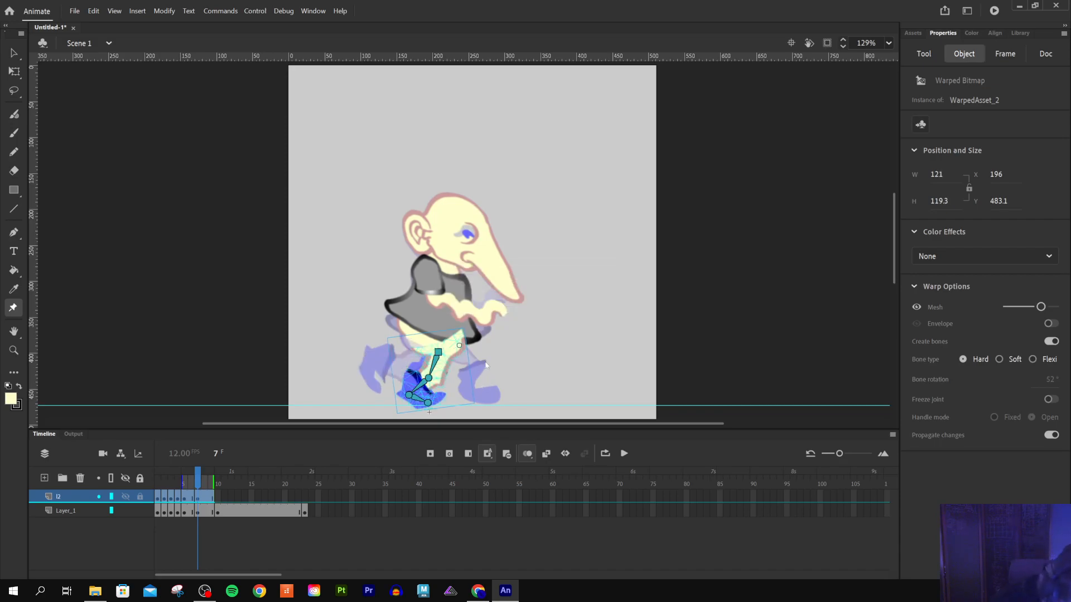
{"action": "left_click_drag", "start_coordinate": [432, 383], "coordinate": [413, 381]}
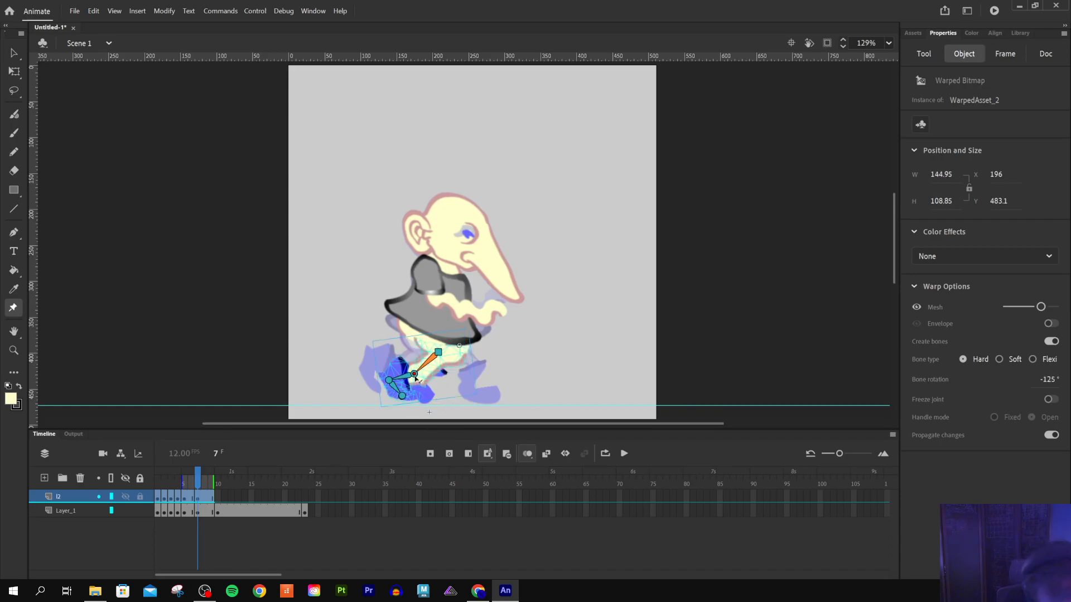
{"action": "mouse_move", "coordinate": [414, 374]}
{"action": "left_mouse_down"}
{"action": "mouse_move", "coordinate": [410, 382]}
{"action": "mouse_move", "coordinate": [411, 366]}
{"action": "mouse_move", "coordinate": [440, 353]}
{"action": "mouse_move", "coordinate": [413, 373]}
{"action": "left_mouse_up"}
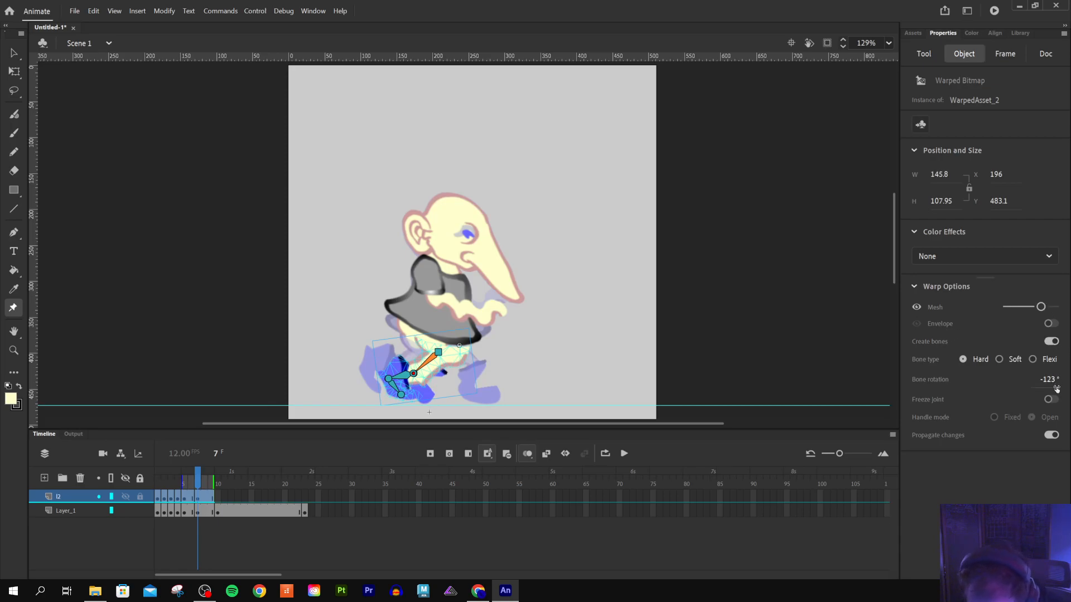
Turn Propagate changes off, raise the leg's knee to a bone rotation of about -118°, and turn Propagate changes back on
{"action": "left_click", "coordinate": [457, 350]}
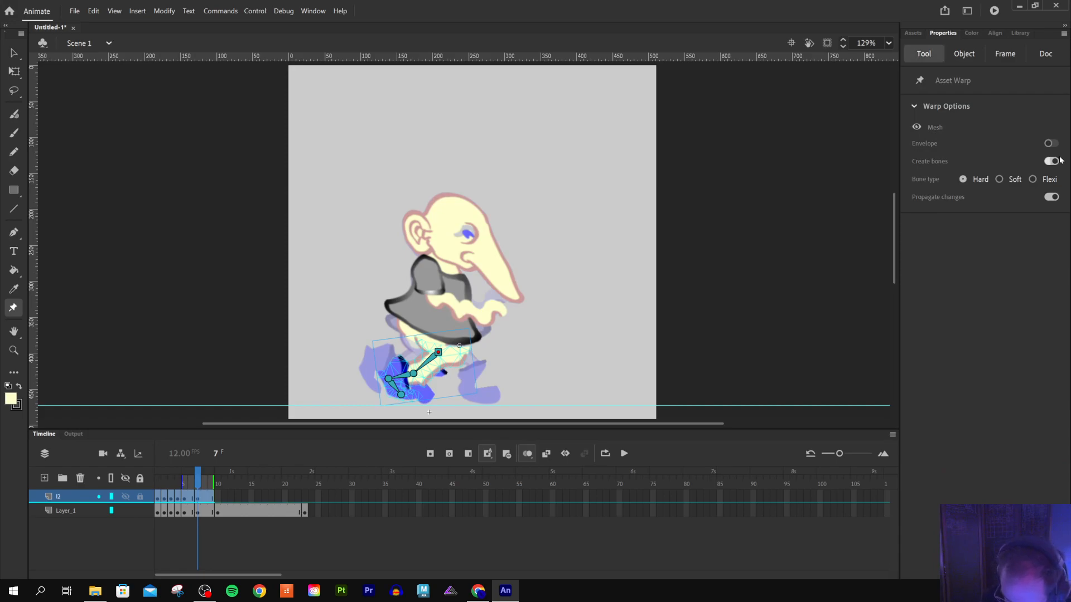
{"action": "left_click", "coordinate": [1052, 198]}
{"action": "left_click_drag", "start_coordinate": [413, 373], "coordinate": [413, 370]}
{"action": "left_click", "coordinate": [950, 56]}
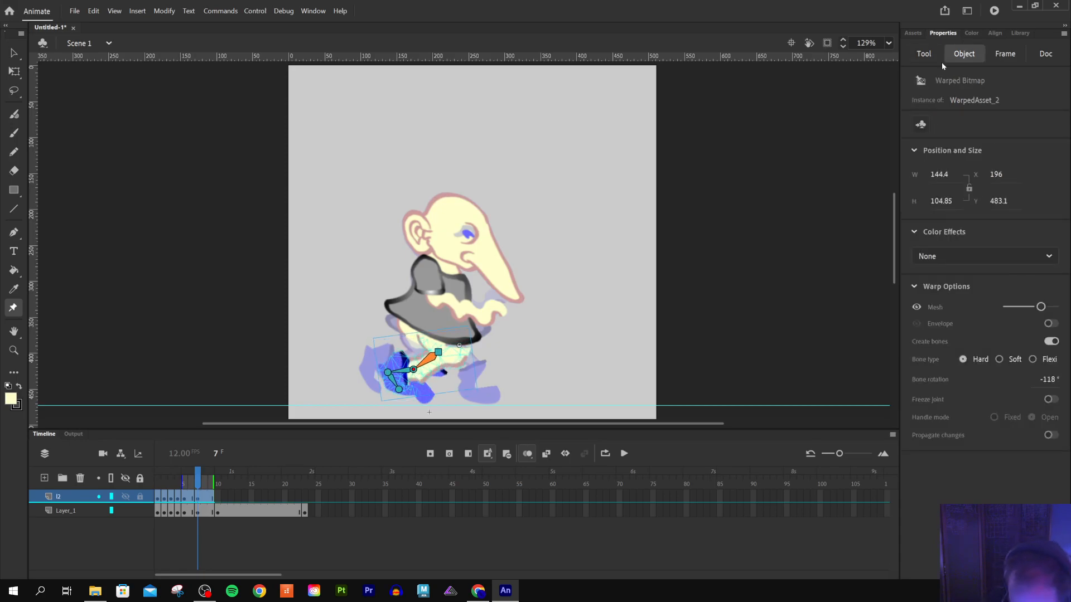
{"action": "left_click", "coordinate": [924, 54]}
{"action": "left_click", "coordinate": [1052, 197]}
{"action": "left_click", "coordinate": [966, 55]}
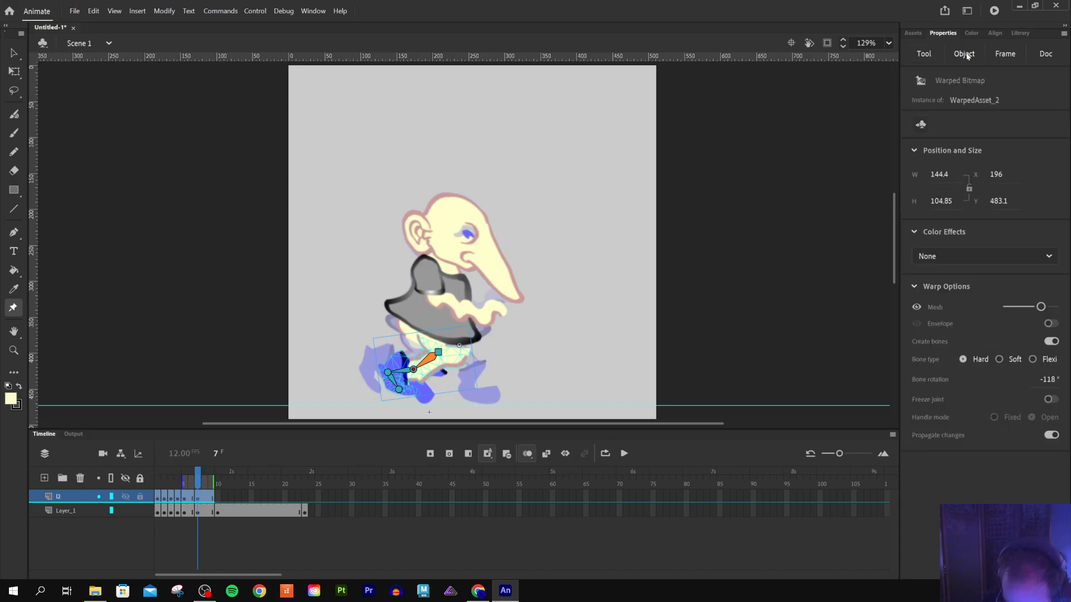
Freeze the knee joint and move the ankle forward so the boot sits under the skirt
{"action": "left_click", "coordinate": [1051, 400]}
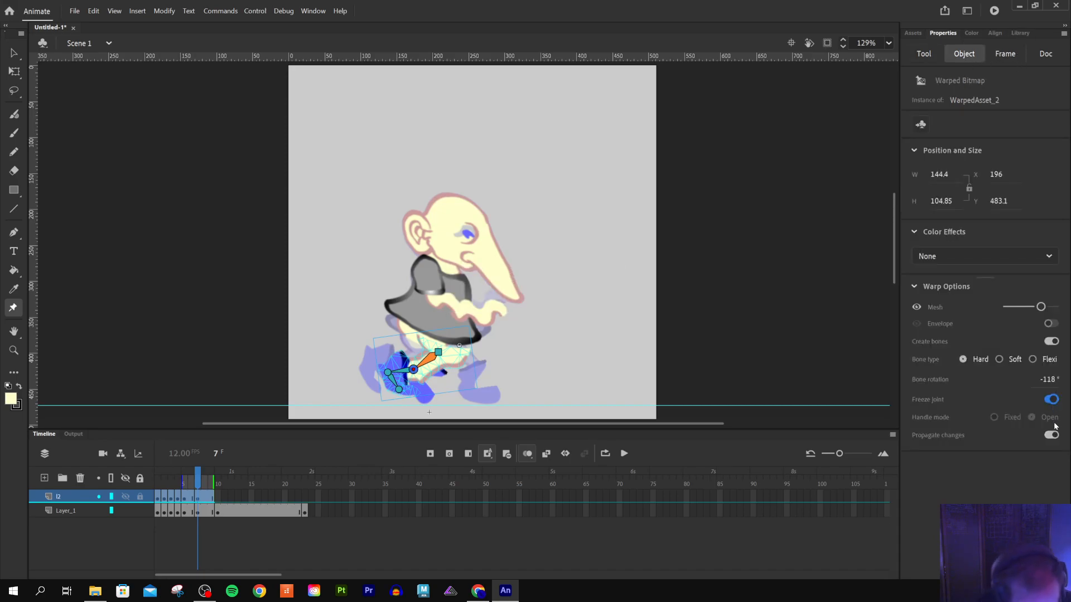
{"action": "left_click_drag", "start_coordinate": [391, 371], "coordinate": [418, 371]}
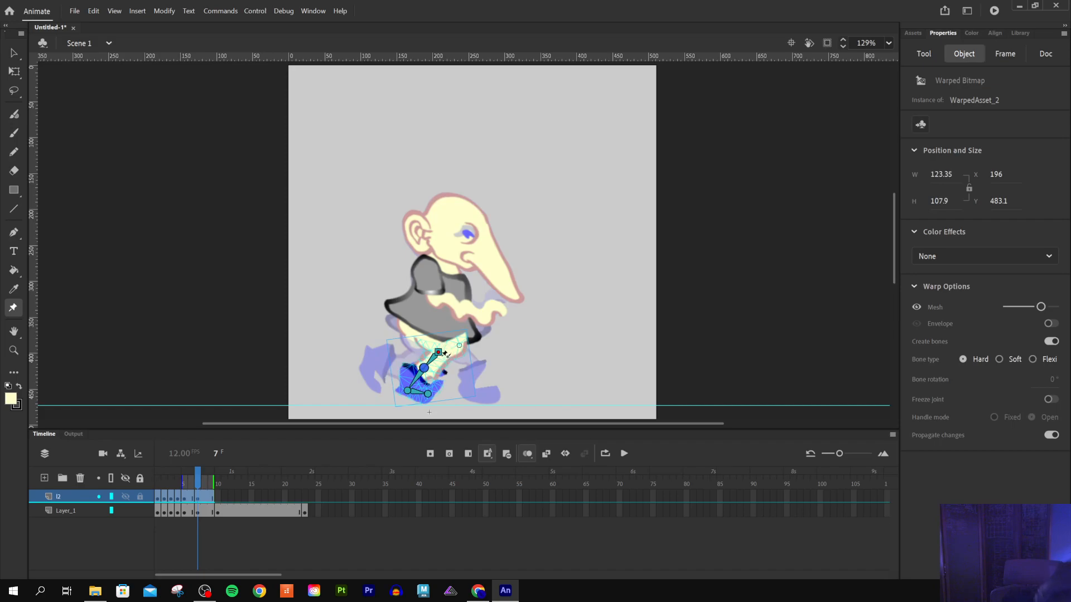
Try to break the warped leg apart, and undo the change
{"action": "right_click", "coordinate": [439, 353]}
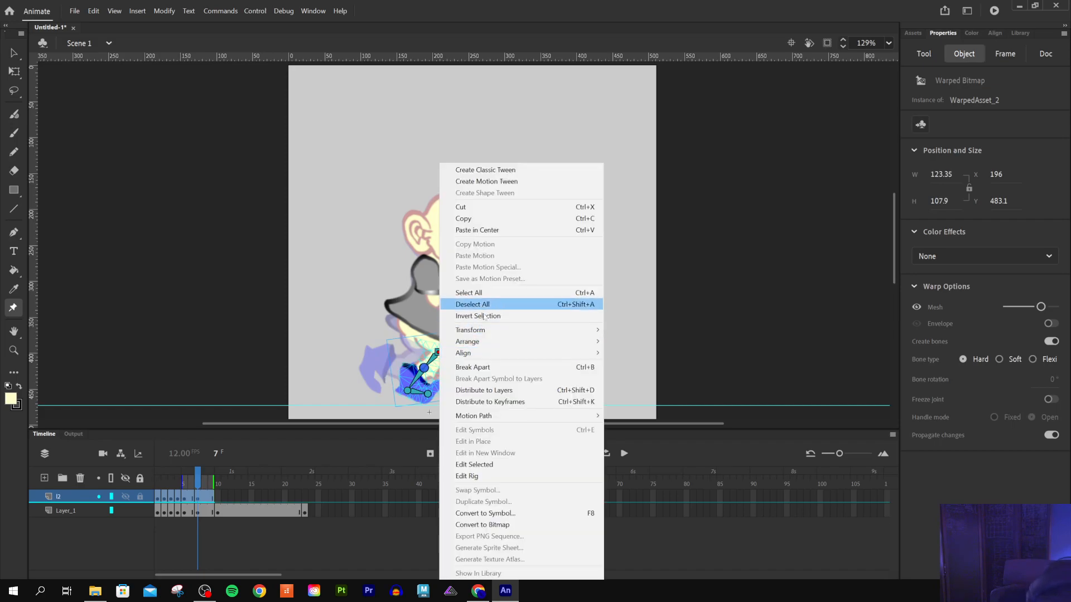
{"action": "left_click", "coordinate": [492, 368]}
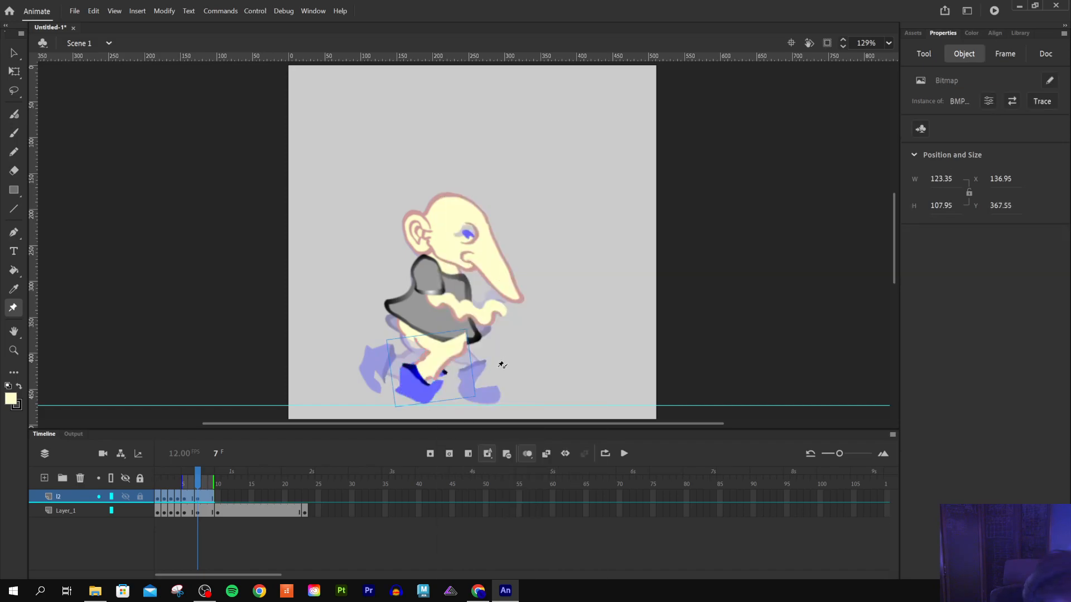
{"action": "key", "text": "ctrl+z"}
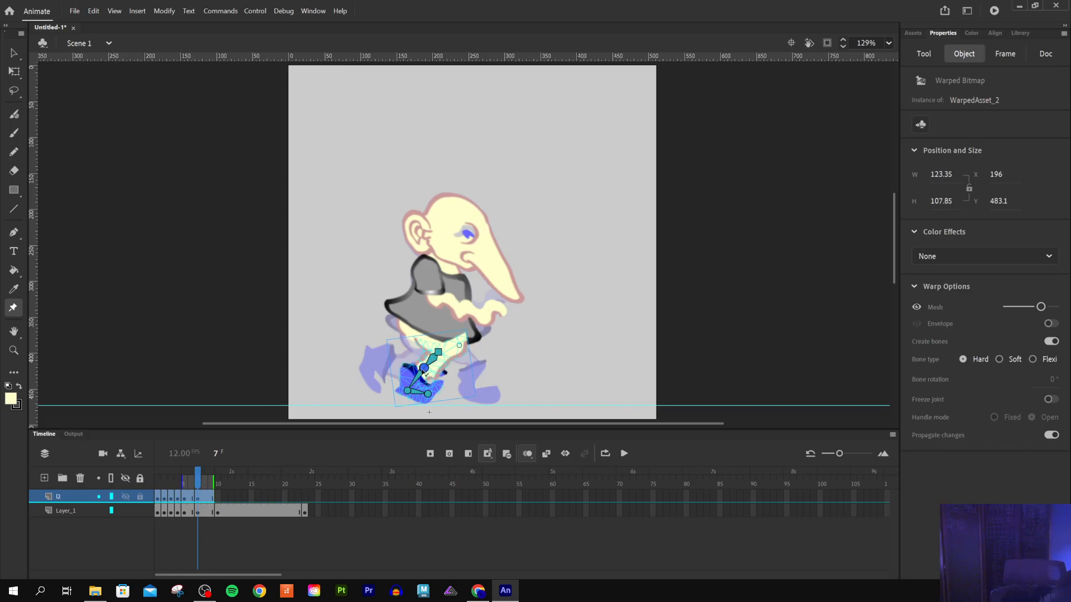
Add a bone joint at the front of the separate leg's hip and swing the knee forward to a bone rotation of about -158°
{"action": "left_click", "coordinate": [426, 372]}
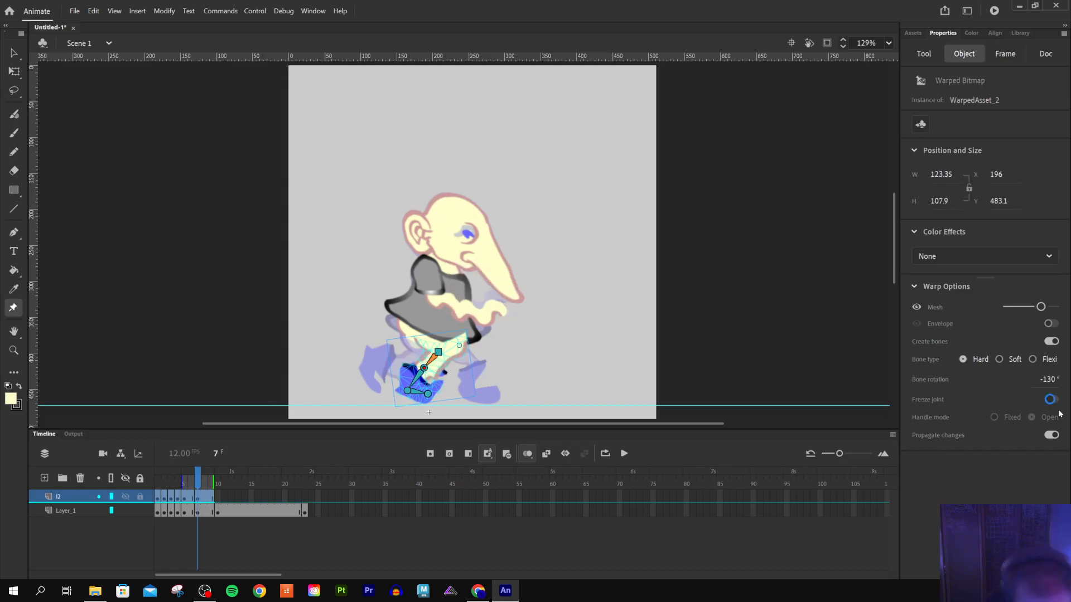
{"action": "left_click", "coordinate": [439, 353]}
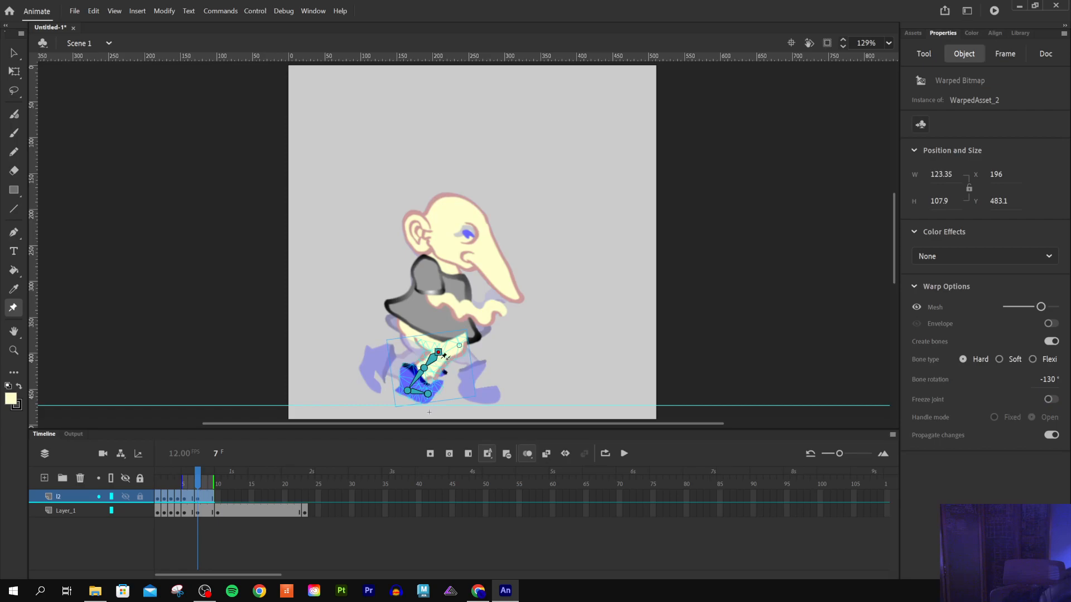
{"action": "left_click", "coordinate": [434, 362]}
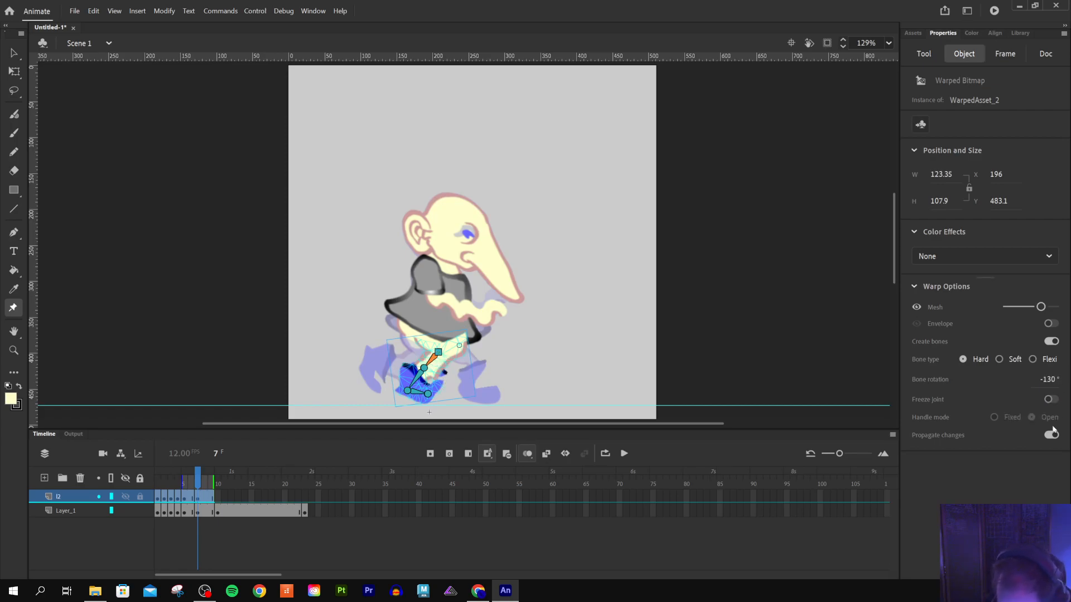
{"action": "left_click", "coordinate": [438, 354]}
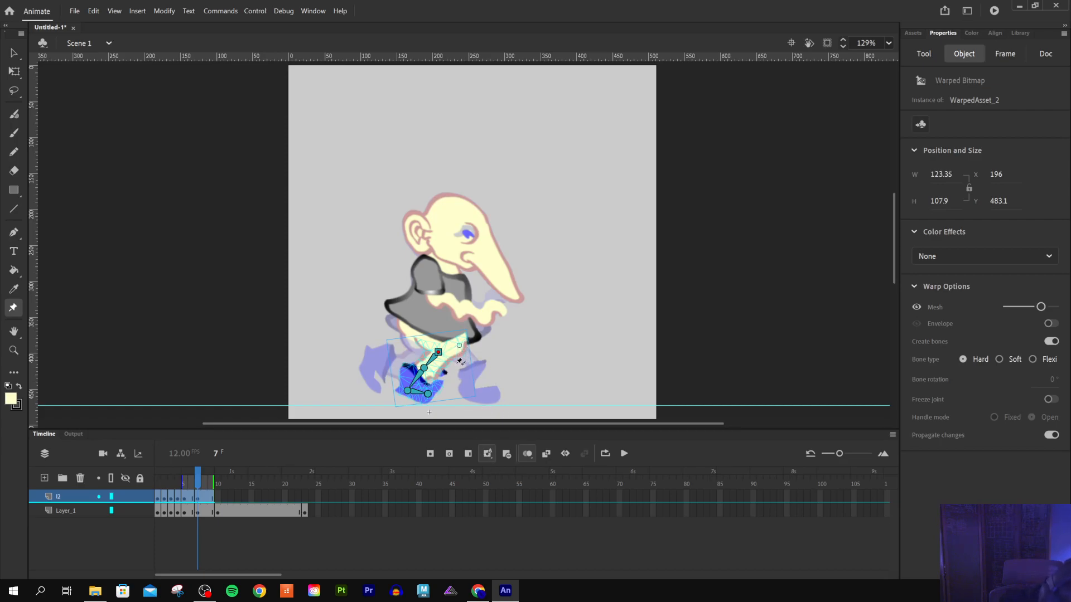
{"action": "left_click", "coordinate": [458, 339]}
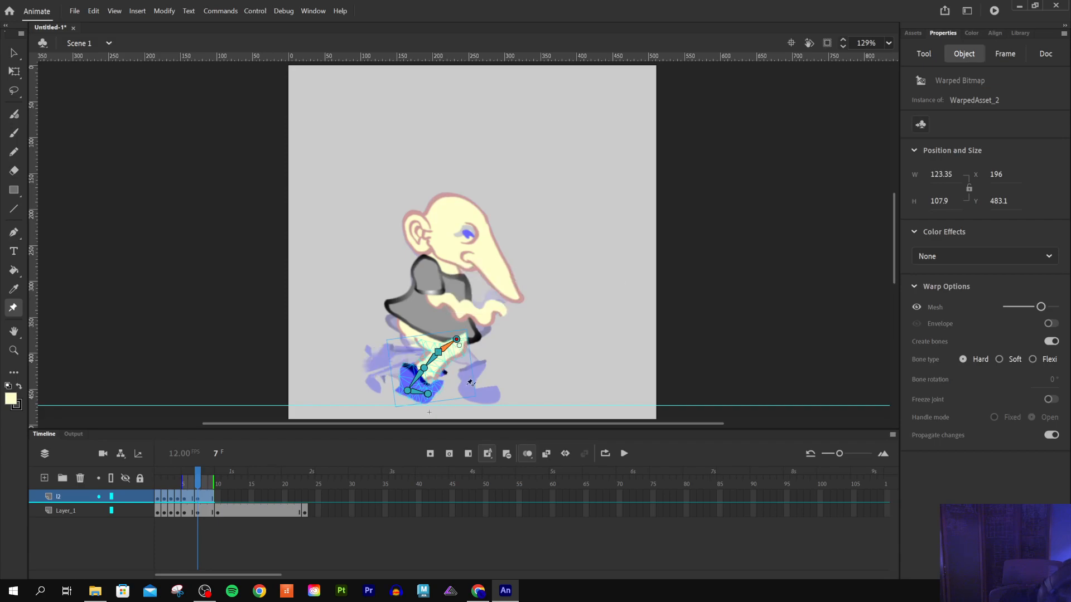
{"action": "left_click_drag", "start_coordinate": [456, 339], "coordinate": [445, 365]}
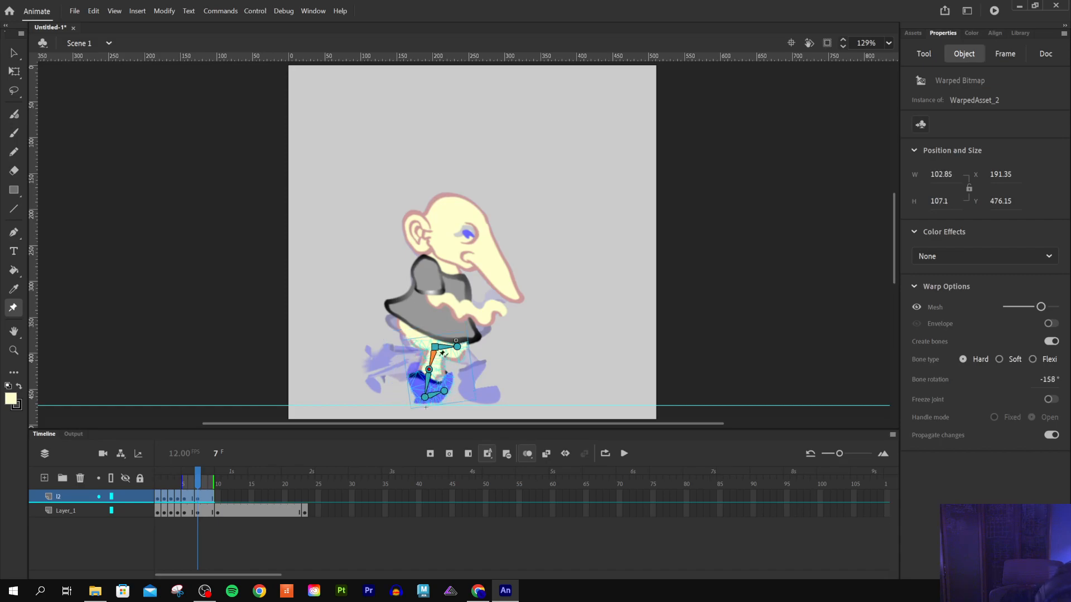
Add a joint at the back of the hip, raised under the skirt, and straighten the lower leg to an ankle bone rotation of about -172°
{"action": "left_click", "coordinate": [412, 340]}
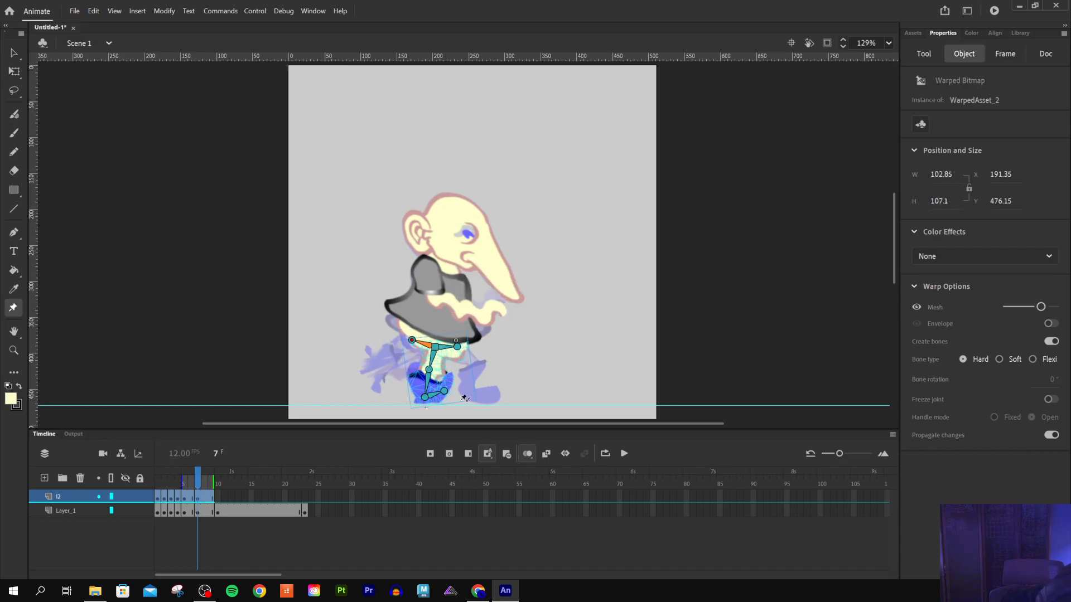
{"action": "left_click_drag", "start_coordinate": [411, 342], "coordinate": [401, 328]}
{"action": "left_click_drag", "start_coordinate": [430, 371], "coordinate": [456, 400]}
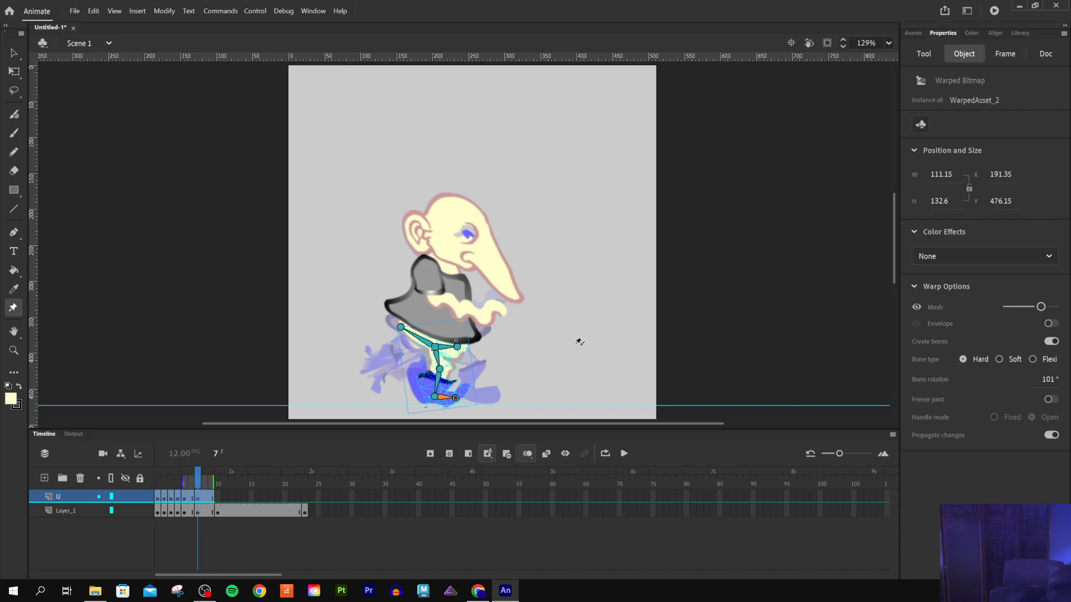
{"action": "left_click_drag", "start_coordinate": [435, 397], "coordinate": [439, 390]}
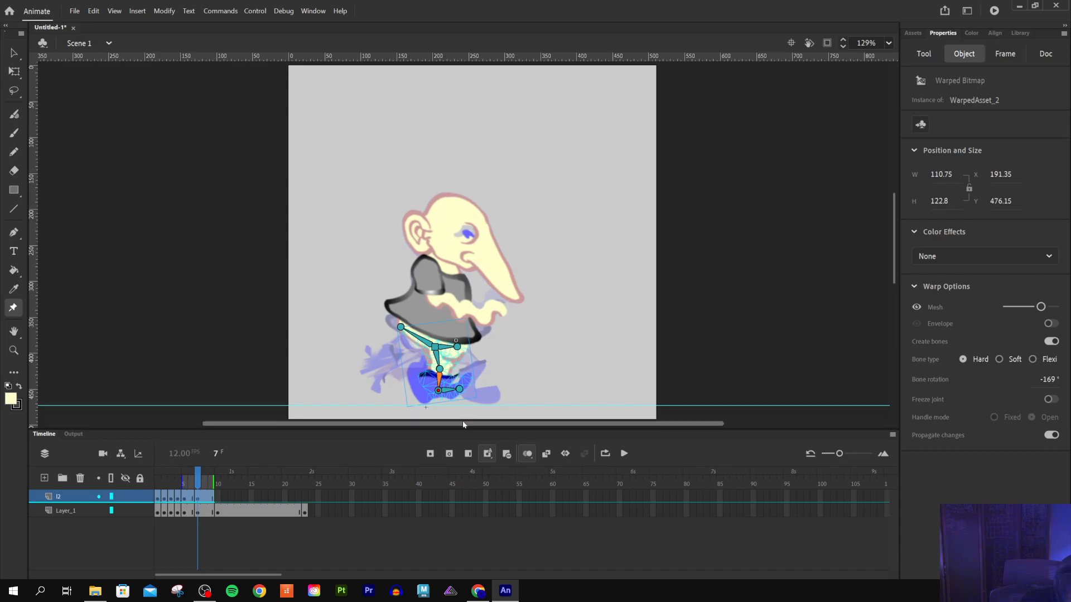
{"action": "left_click_drag", "start_coordinate": [440, 395], "coordinate": [441, 398]}
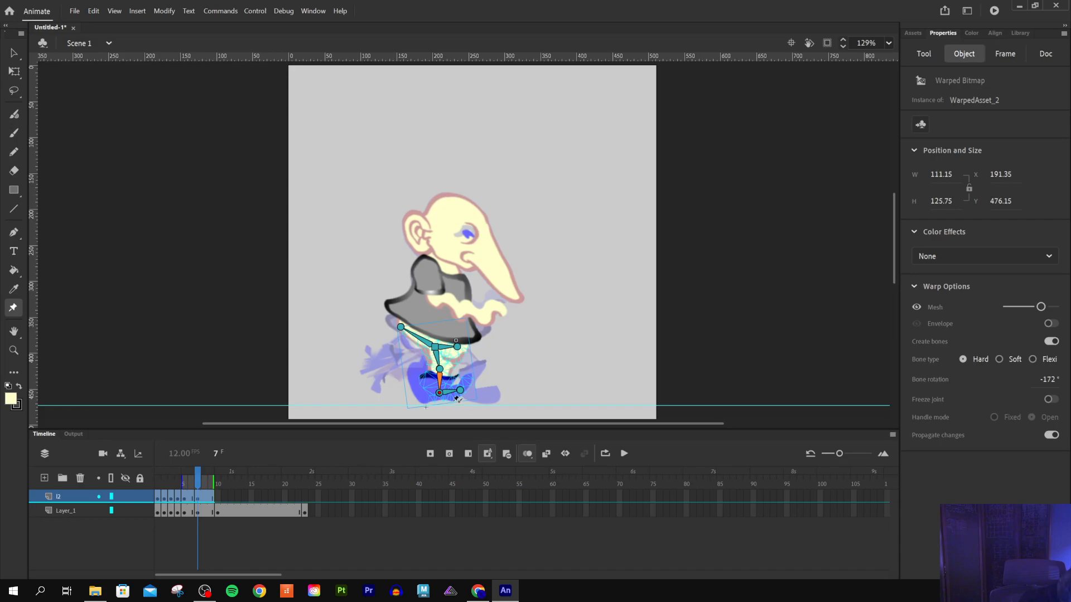
Shorten the onion skin range to start at frame 5 and compare the poses on frames 4 to 7, ending on frame 6
{"action": "left_click", "coordinate": [194, 482]}
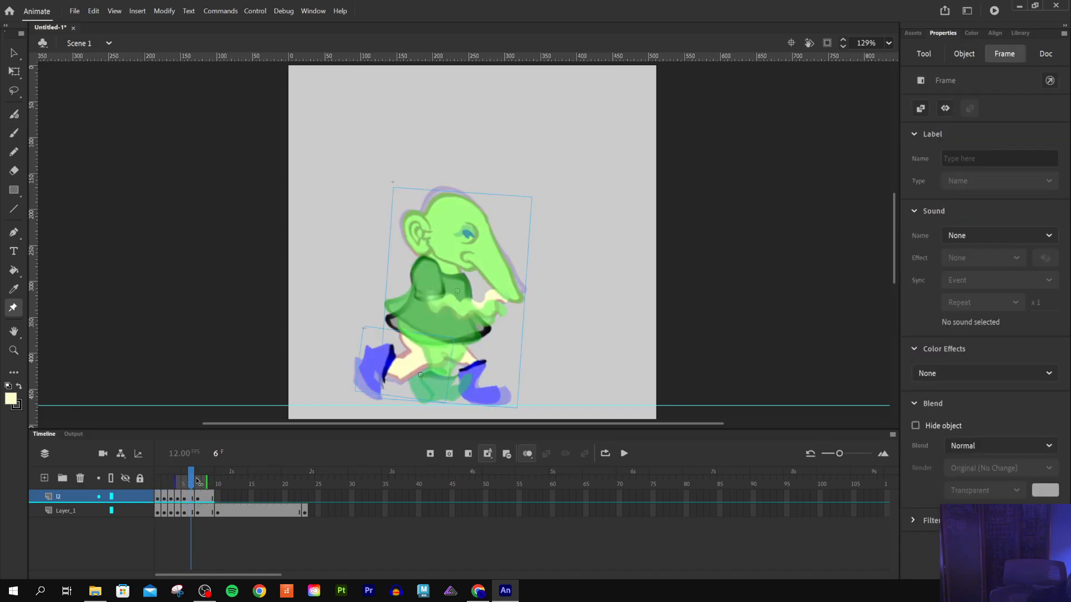
{"action": "left_click", "coordinate": [198, 482]}
{"action": "key", "text": "comma"}
{"action": "left_click", "coordinate": [192, 482]}
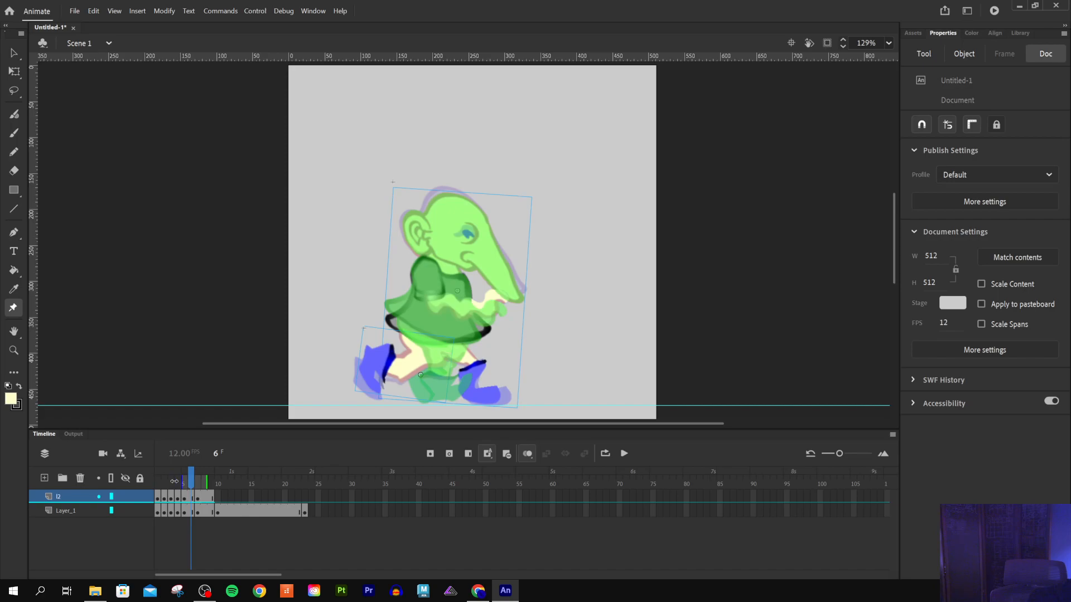
{"action": "left_click_drag", "start_coordinate": [174, 481], "coordinate": [180, 481]}
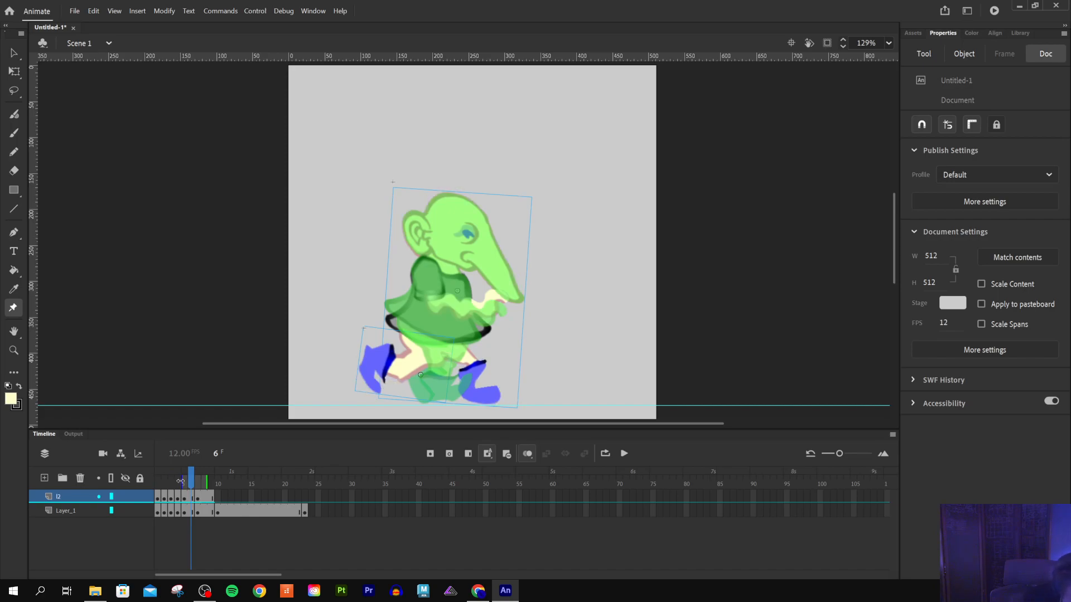
{"action": "key", "text": "comma"}
{"action": "key", "text": "comma"}
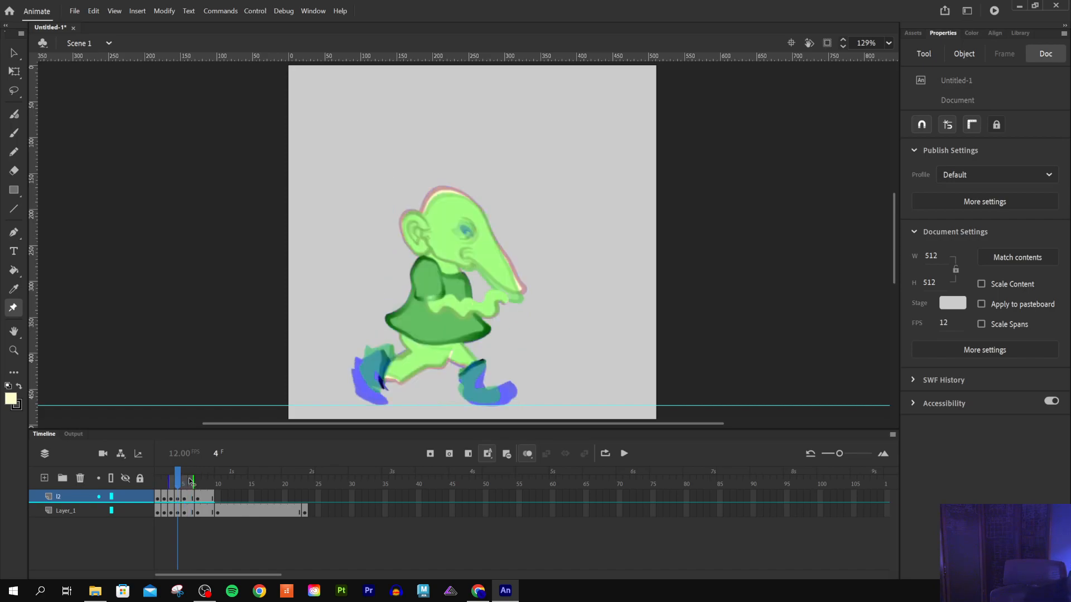
{"action": "key", "text": "period"}
{"action": "key", "text": "period"}
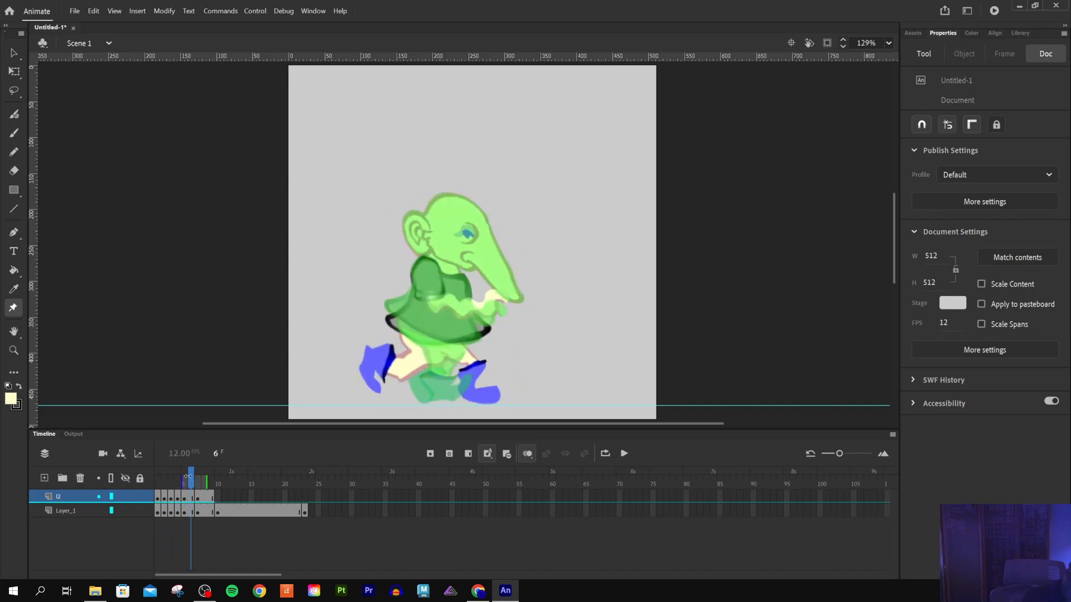
On frame 6, move the separate leg's knee forward and lift its ankle to a bone rotation of about 162°
{"action": "left_click", "coordinate": [397, 368]}
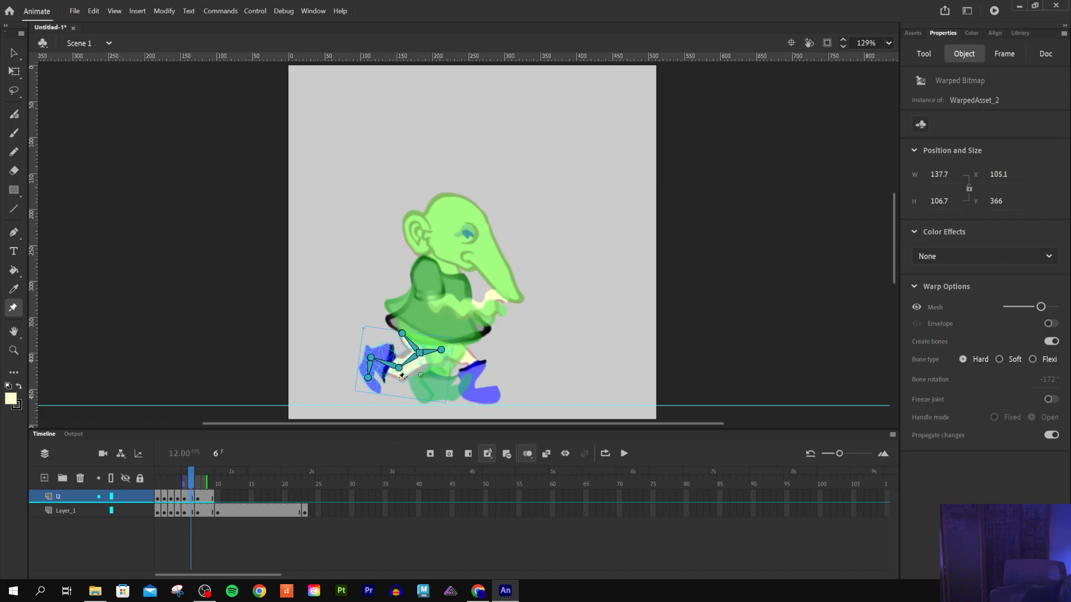
{"action": "left_click_drag", "start_coordinate": [400, 369], "coordinate": [415, 370]}
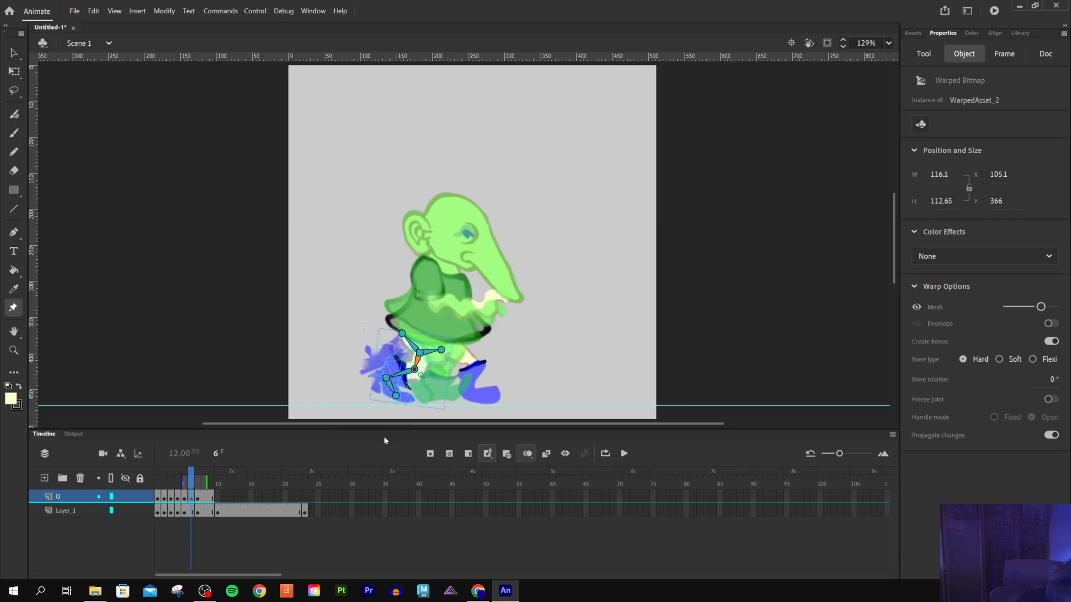
{"action": "left_click", "coordinate": [395, 394]}
{"action": "left_click_drag", "start_coordinate": [396, 399], "coordinate": [380, 379]}
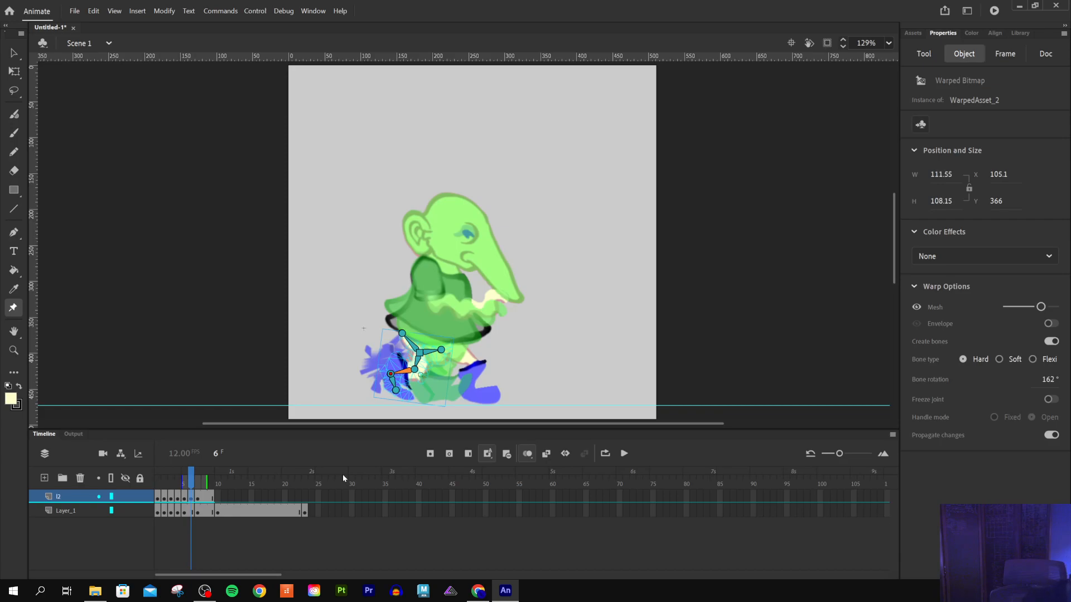
Pull the Layer_1 leg's ankle back under the body on frame 6 to about 120°, and view frame 7 with onion skin off
{"action": "left_click", "coordinate": [67, 512]}
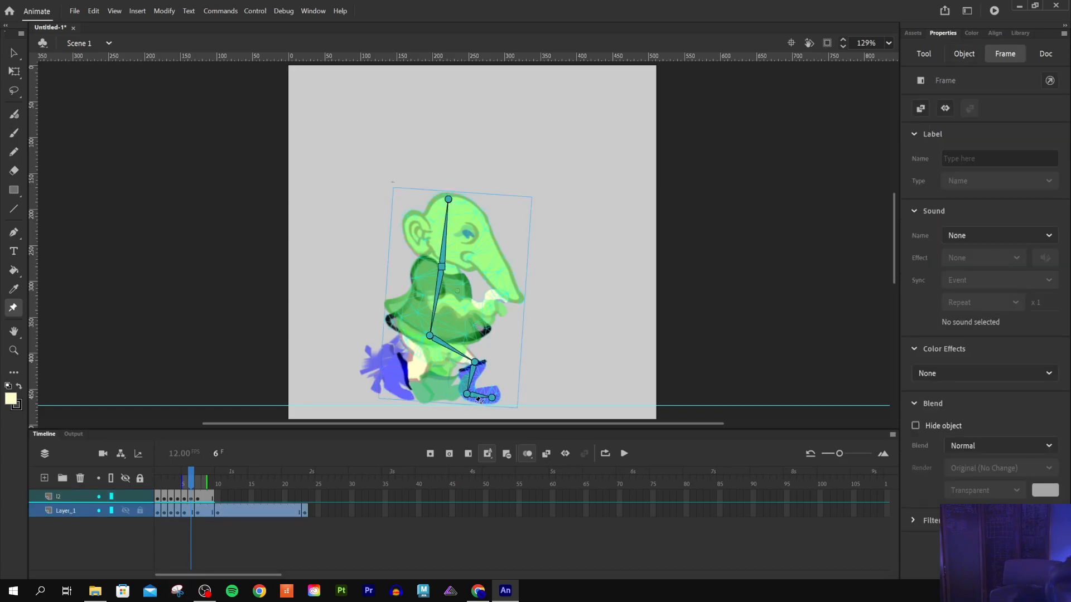
{"action": "mouse_move", "coordinate": [466, 395]}
{"action": "left_mouse_down"}
{"action": "mouse_move", "coordinate": [463, 371]}
{"action": "mouse_move", "coordinate": [434, 379]}
{"action": "mouse_move", "coordinate": [450, 384]}
{"action": "left_mouse_up"}
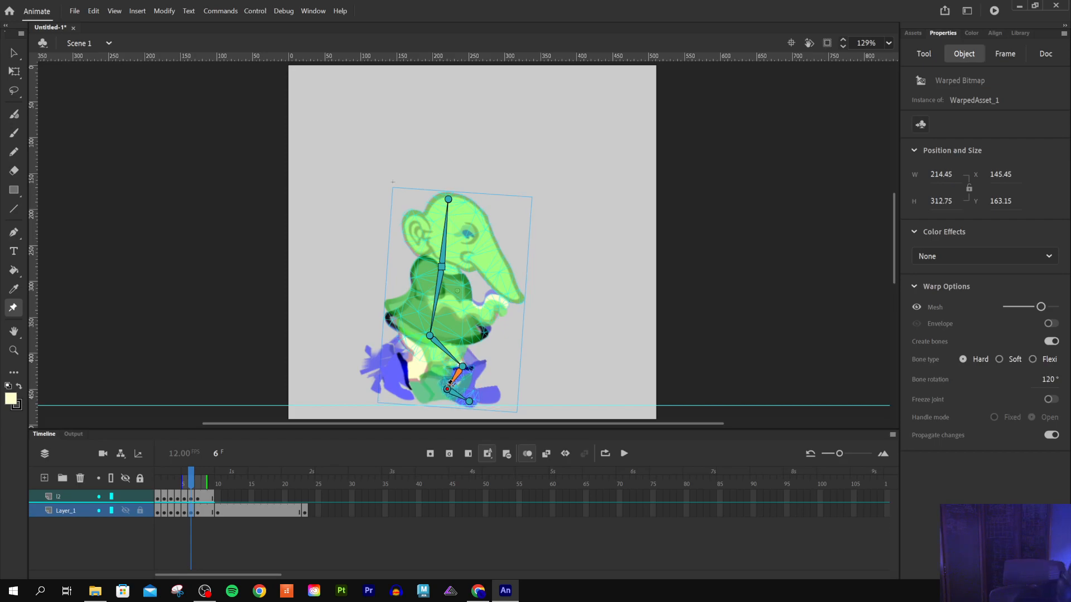
{"action": "left_click", "coordinate": [196, 479]}
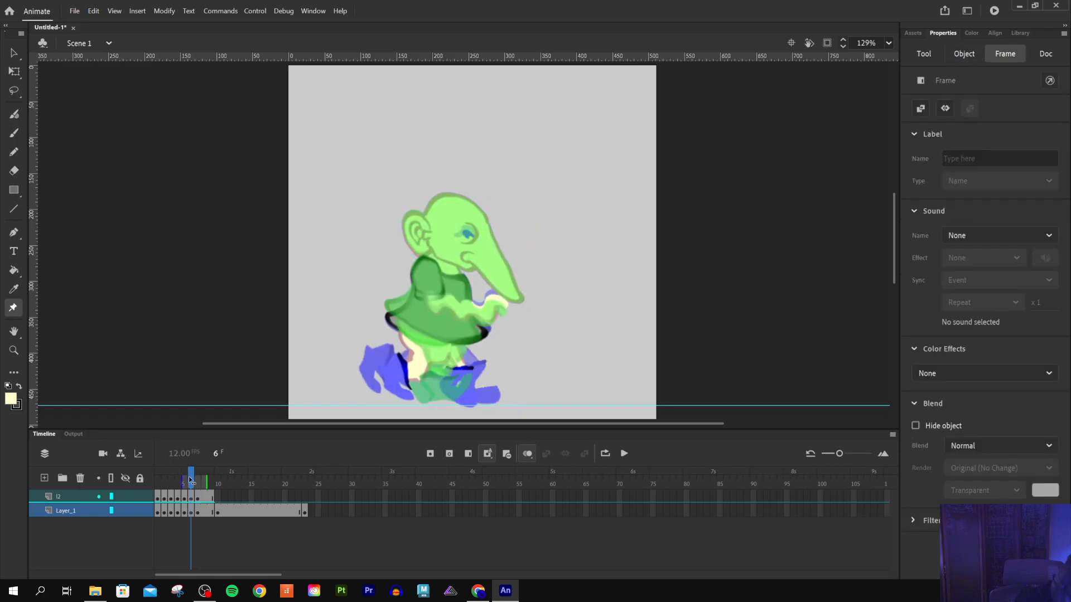
{"action": "left_click", "coordinate": [541, 492]}
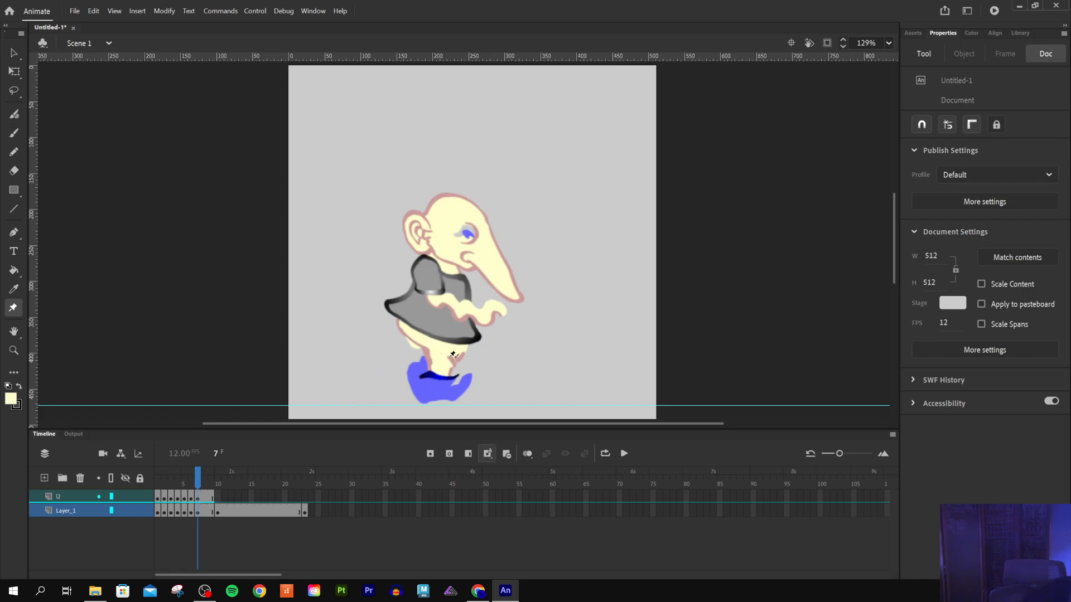
On frame 7, raise the Layer_1 body's hip joint to a bone rotation of about 101°, and check it by briefly hiding the separate leg's layer
{"action": "left_click", "coordinate": [73, 498]}
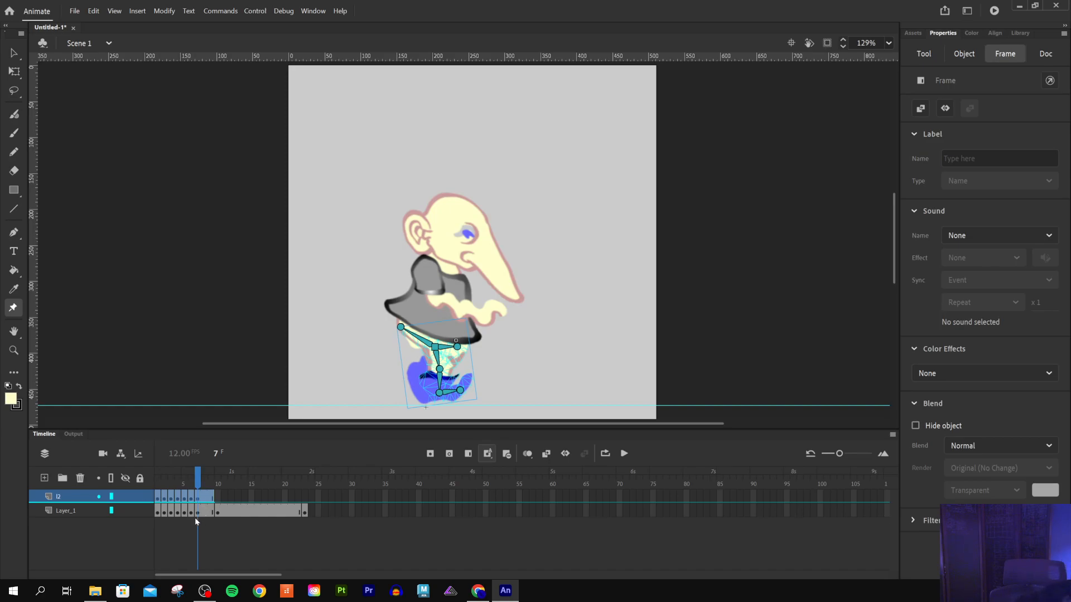
{"action": "left_click", "coordinate": [71, 514]}
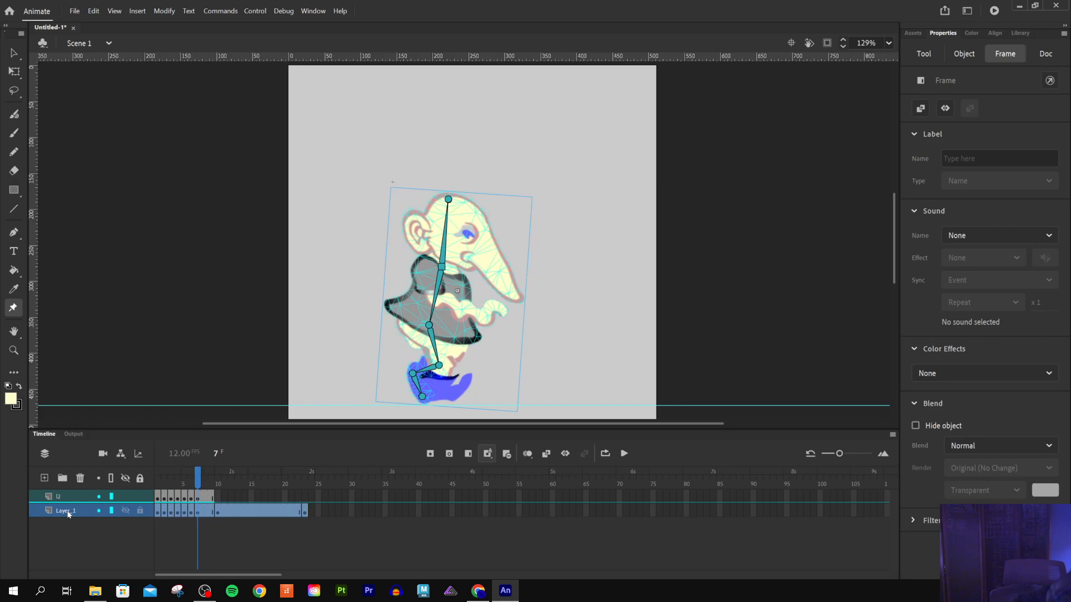
{"action": "left_click", "coordinate": [430, 323]}
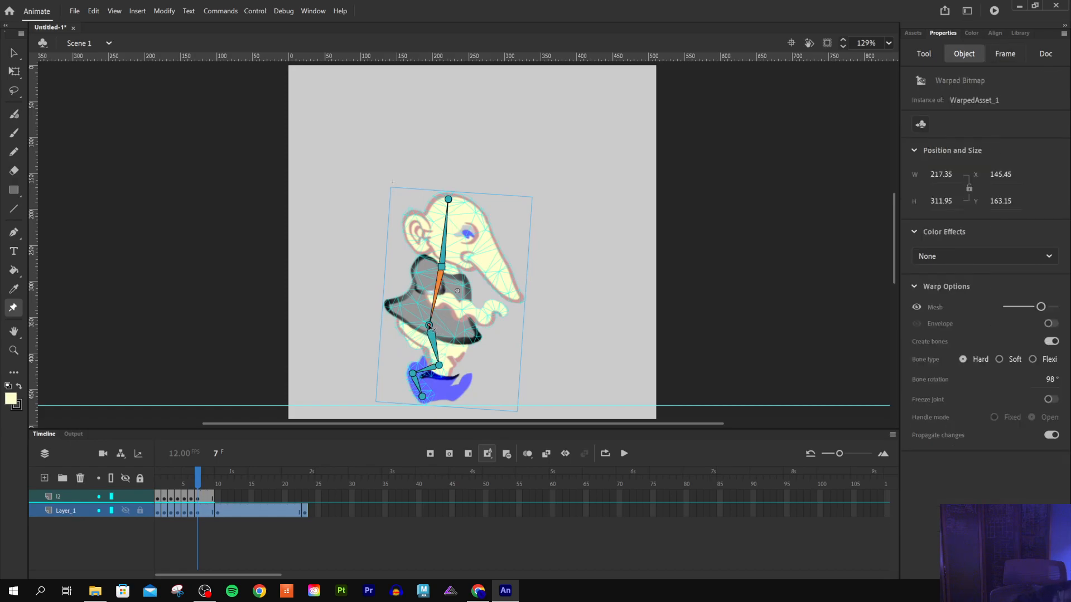
{"action": "left_click_drag", "start_coordinate": [431, 328], "coordinate": [426, 323]}
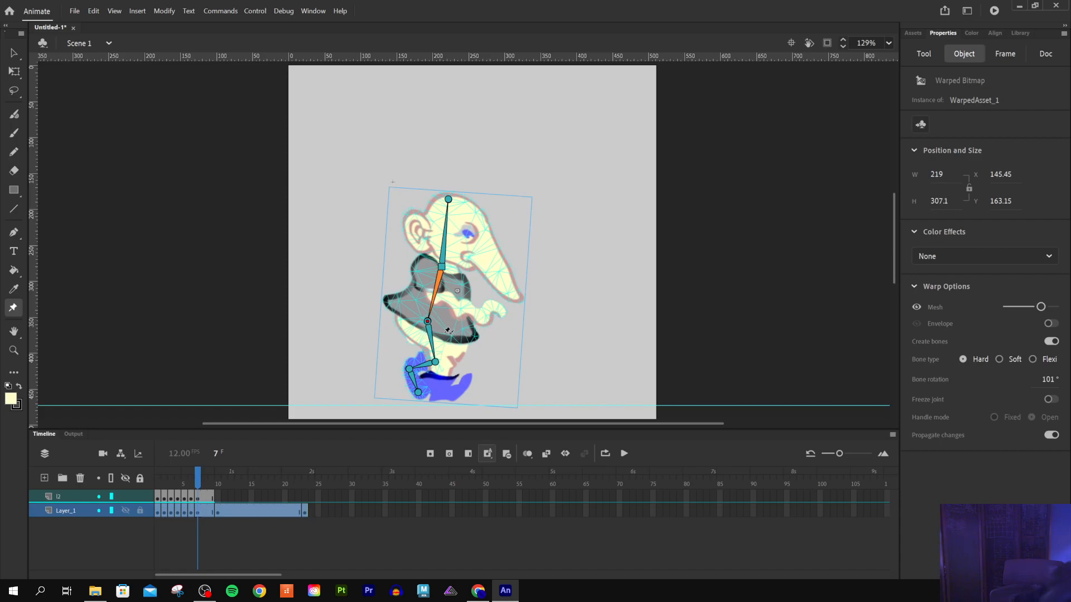
{"action": "left_click", "coordinate": [126, 497]}
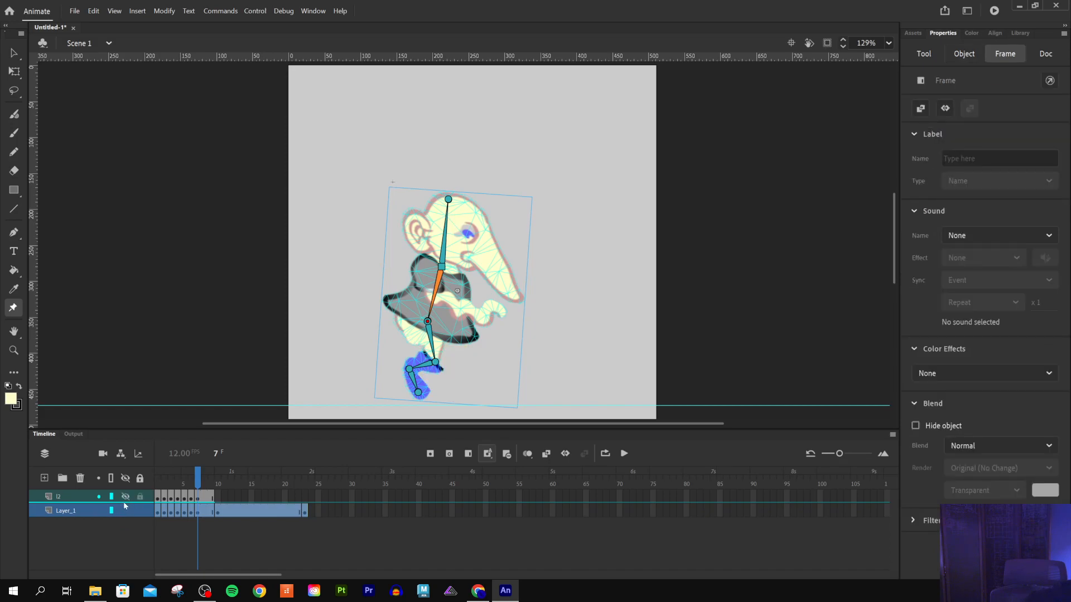
{"action": "left_click", "coordinate": [125, 497]}
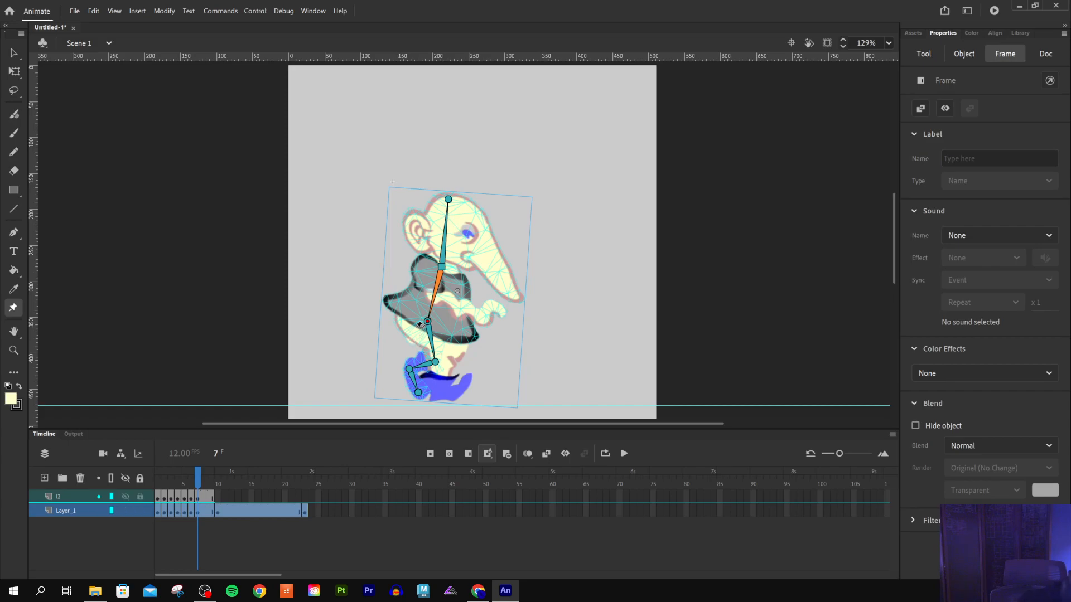
Try to paint over the back of the thigh on Layer_1 with the Classic Brush at size 30 in the skin colour
{"action": "left_click", "coordinate": [13, 132]}
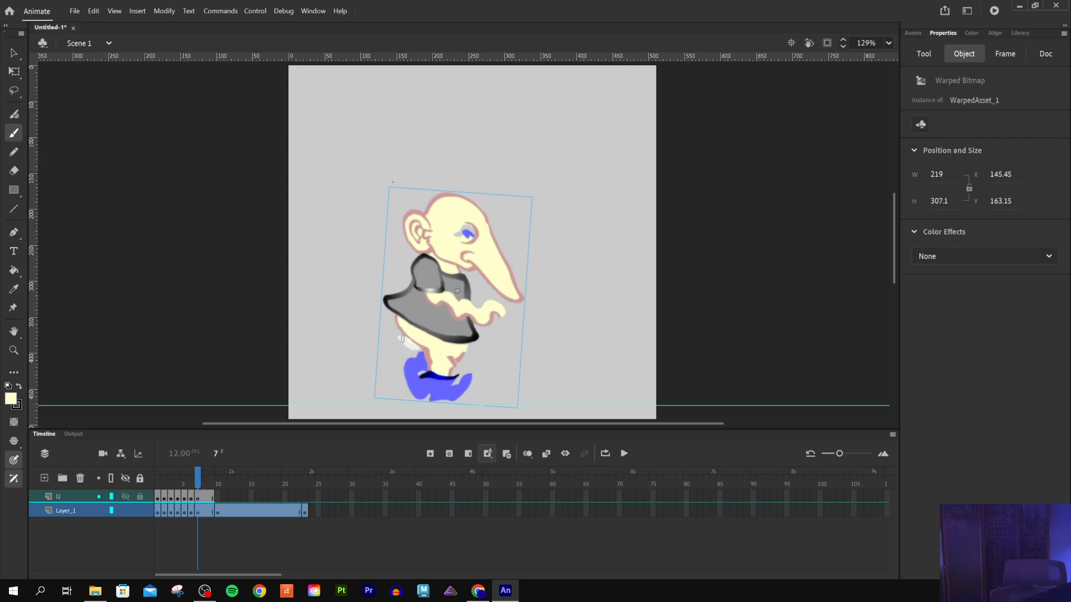
{"action": "left_click", "coordinate": [457, 290]}
{"action": "left_click", "coordinate": [72, 500]}
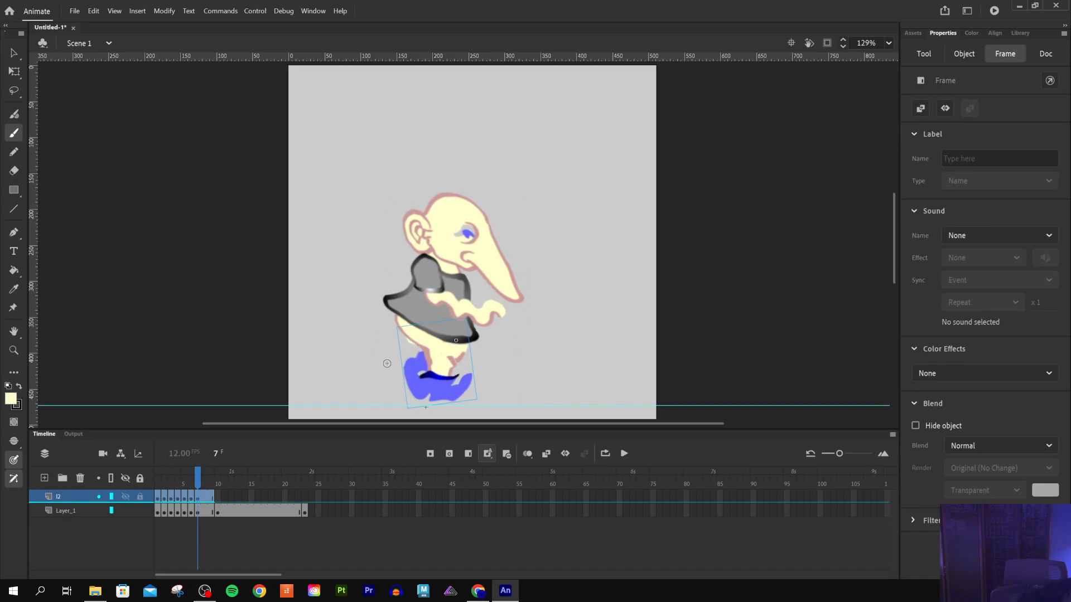
{"action": "left_click", "coordinate": [72, 513]}
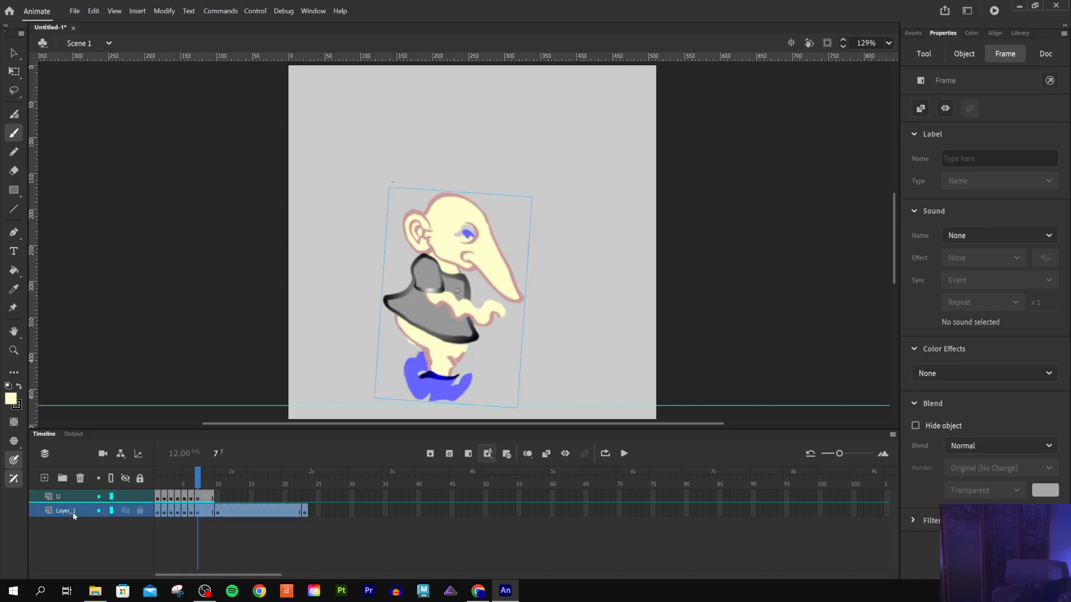
{"action": "left_click", "coordinate": [399, 339]}
{"action": "mouse_move", "coordinate": [400, 338]}
{"action": "left_mouse_down"}
{"action": "mouse_move", "coordinate": [416, 349]}
{"action": "mouse_move", "coordinate": [396, 334]}
{"action": "left_mouse_up"}
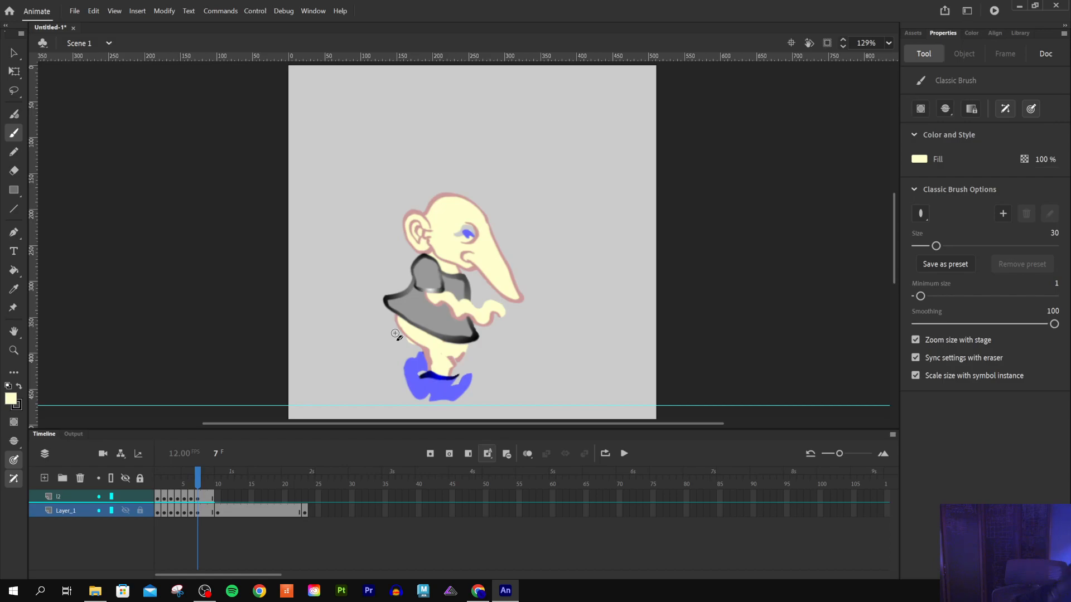
Hide the separate leg's layer and try again to paint over the back of the Layer_1 thigh on frame 7 with the Classic Brush
{"action": "left_click", "coordinate": [123, 497]}
{"action": "left_click", "coordinate": [123, 498]}
{"action": "left_click", "coordinate": [124, 500]}
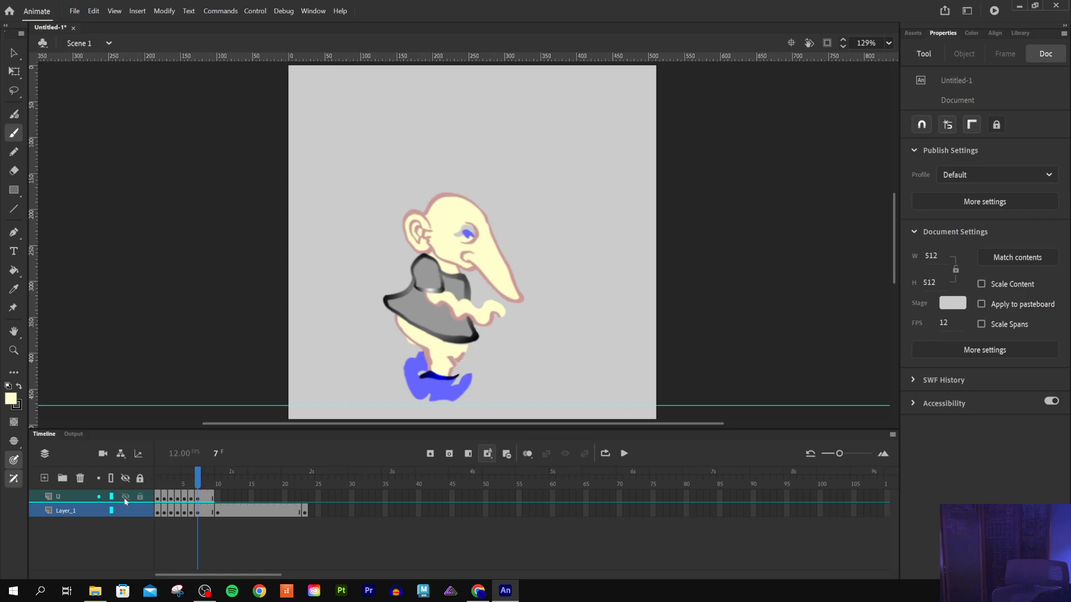
{"action": "left_click", "coordinate": [125, 498]}
{"action": "left_click", "coordinate": [74, 513]}
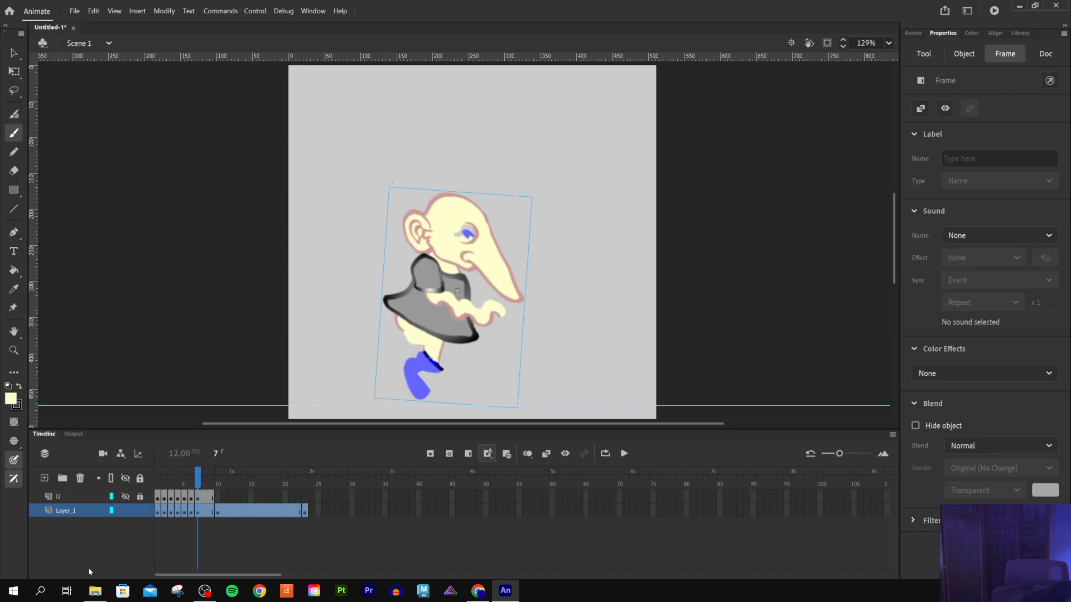
{"action": "left_click", "coordinate": [394, 335]}
{"action": "key", "text": "Escape"}
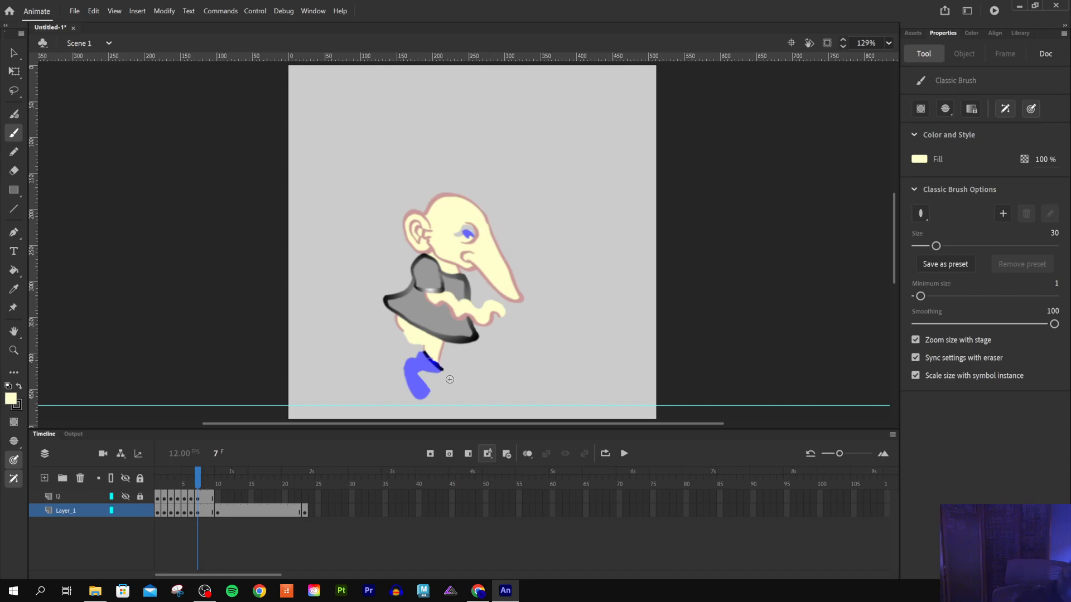
{"action": "left_click", "coordinate": [197, 512]}
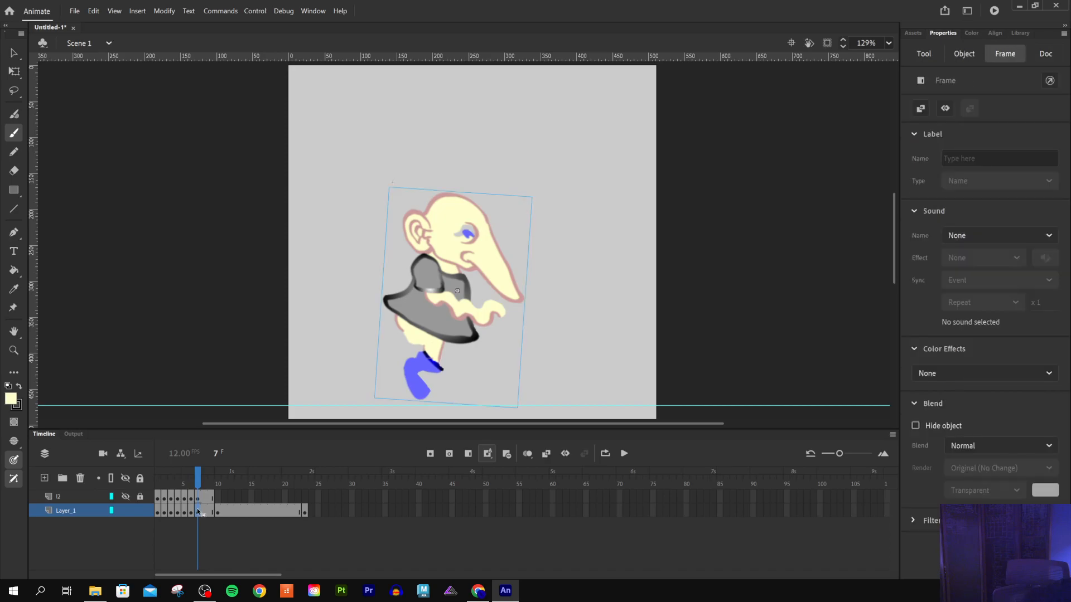
{"action": "left_click", "coordinate": [399, 338]}
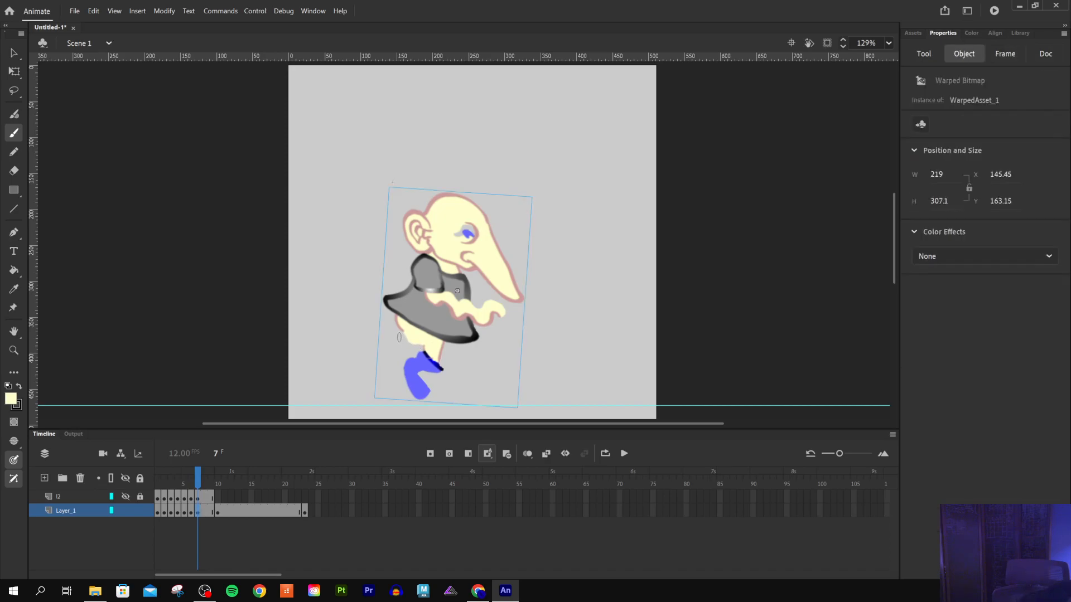
{"action": "key", "text": "Escape"}
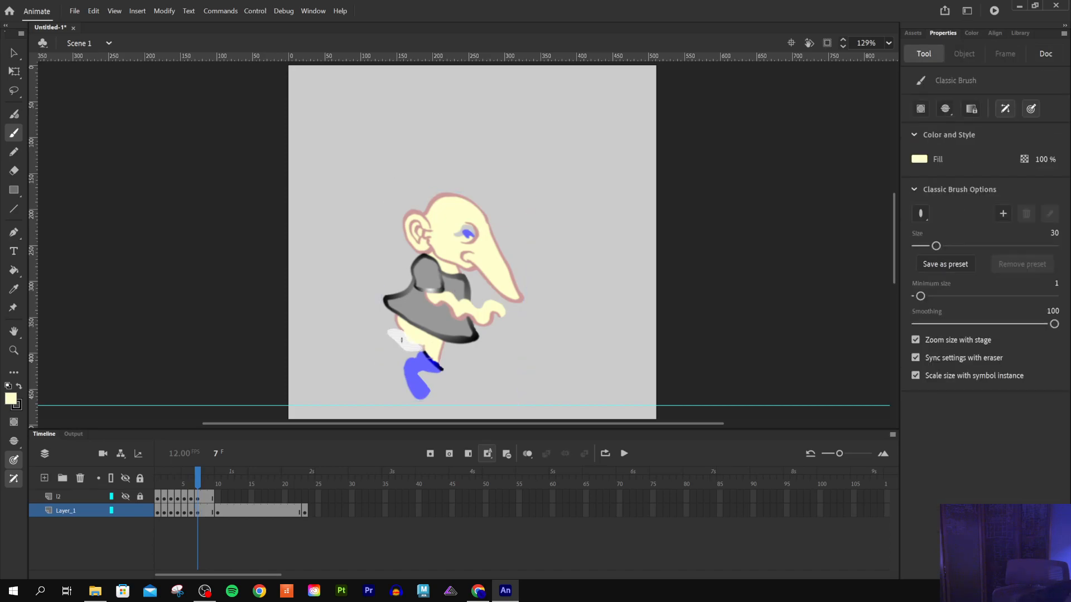
On frame 7, use Asset Warp to move the joint at the back of the Layer_1 thigh to a bone rotation of about 137°
{"action": "left_click_drag", "start_coordinate": [198, 479], "coordinate": [196, 481]}
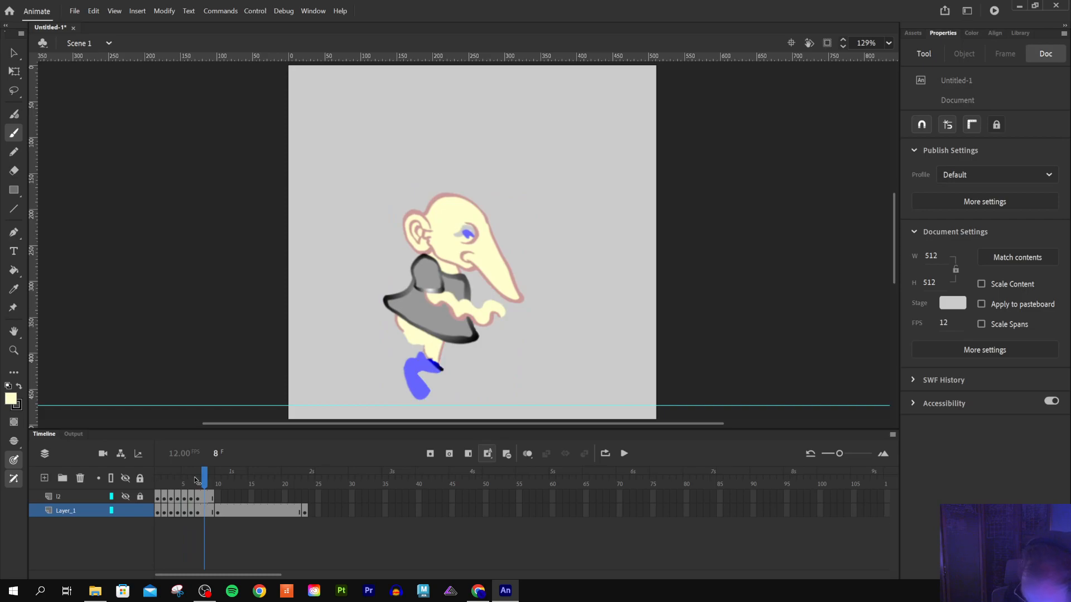
{"action": "key", "text": "comma"}
{"action": "key", "text": "comma"}
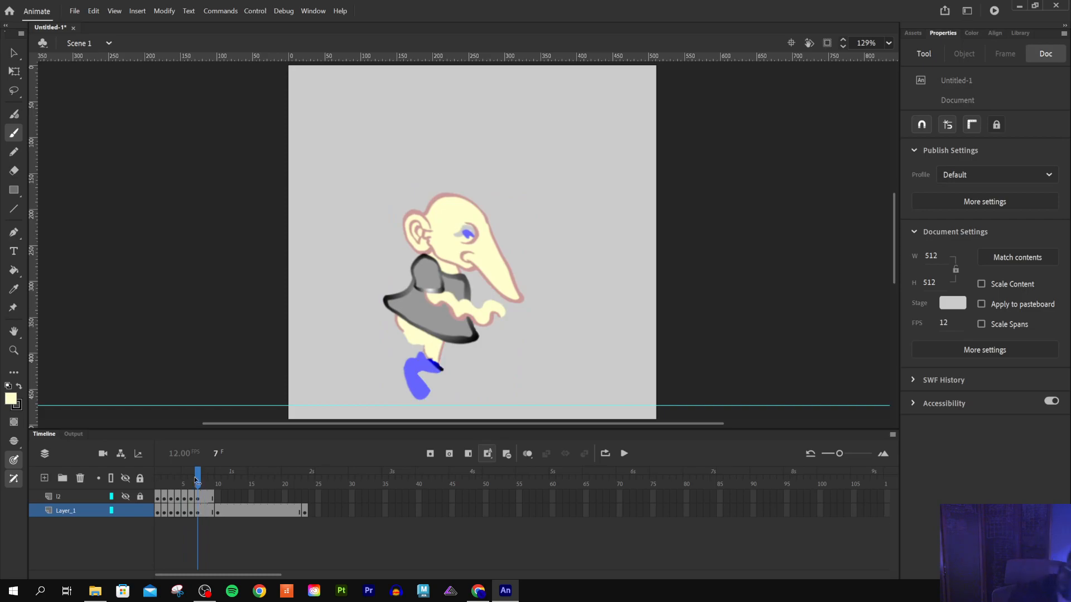
{"action": "key", "text": "period"}
{"action": "left_click", "coordinate": [14, 308]}
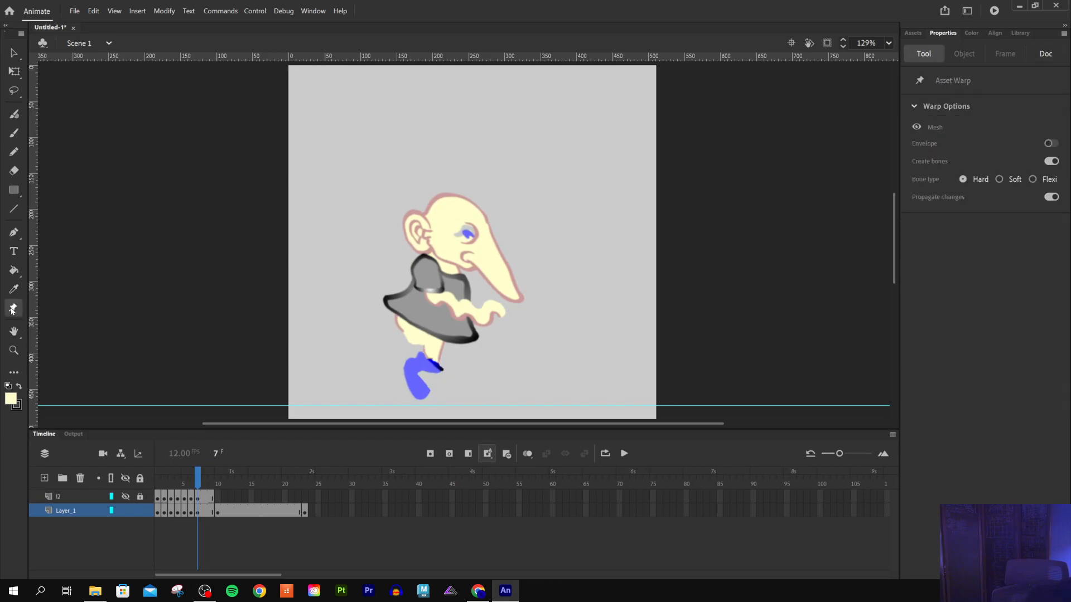
{"action": "left_click", "coordinate": [392, 182]}
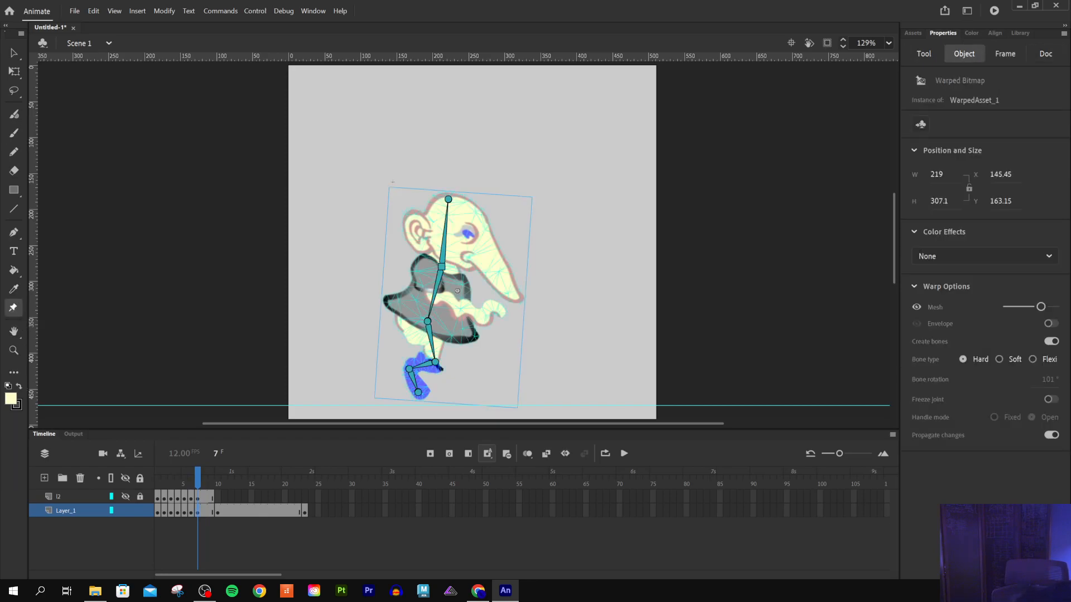
{"action": "left_click", "coordinate": [435, 293]}
{"action": "left_click", "coordinate": [414, 336]}
{"action": "left_click_drag", "start_coordinate": [412, 341], "coordinate": [415, 332]}
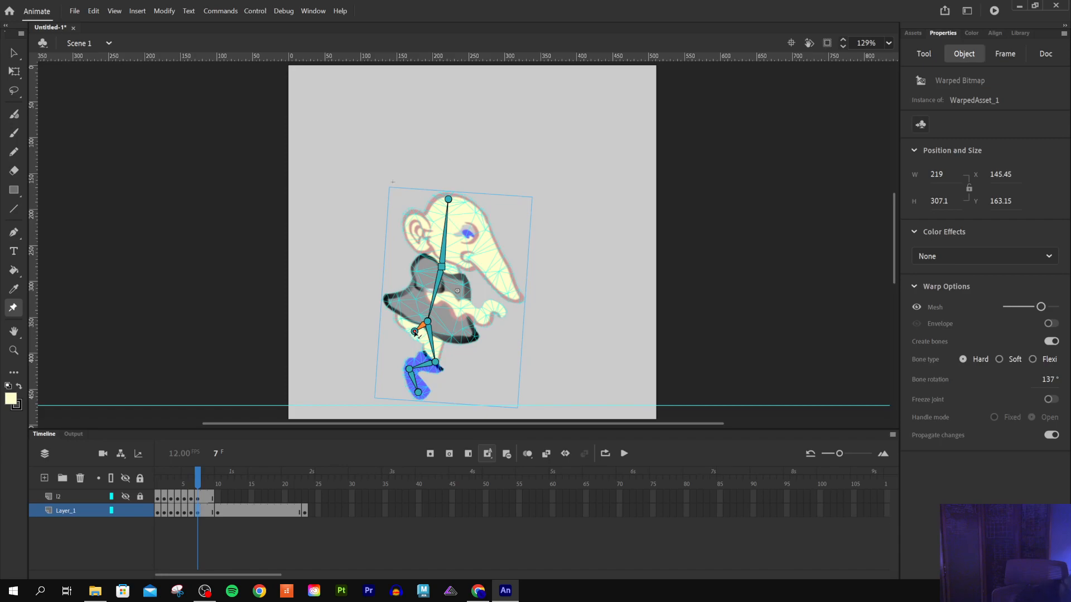
Show the separate leg's layer again and, on frame 8, pull the joint at the back of the Layer_1 thigh slightly backward
{"action": "left_click", "coordinate": [197, 478]}
{"action": "key", "text": "."}
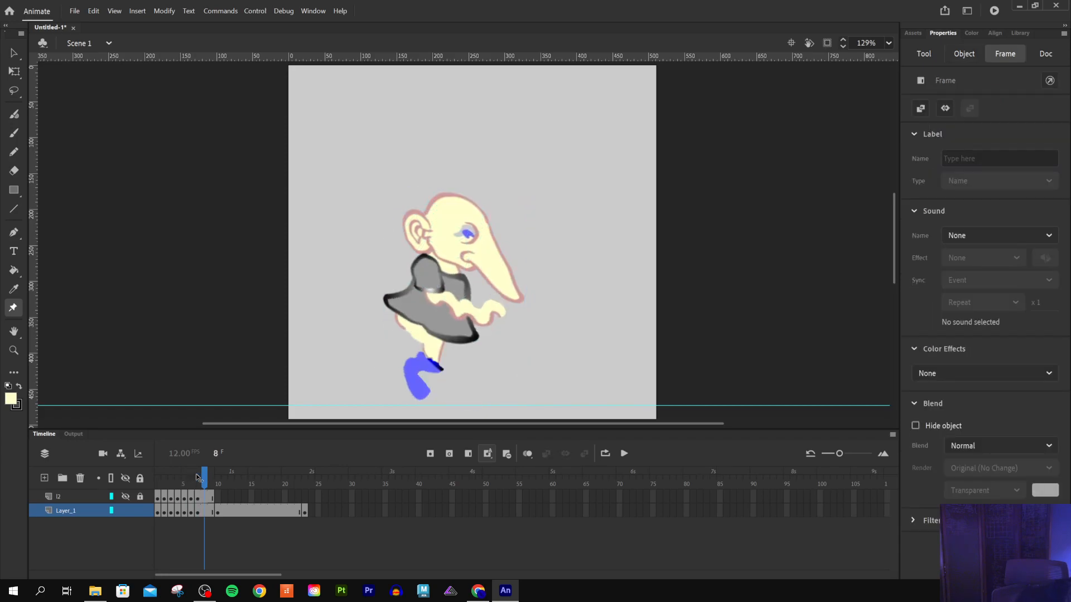
{"action": "left_click", "coordinate": [126, 510]}
{"action": "left_click", "coordinate": [125, 511]}
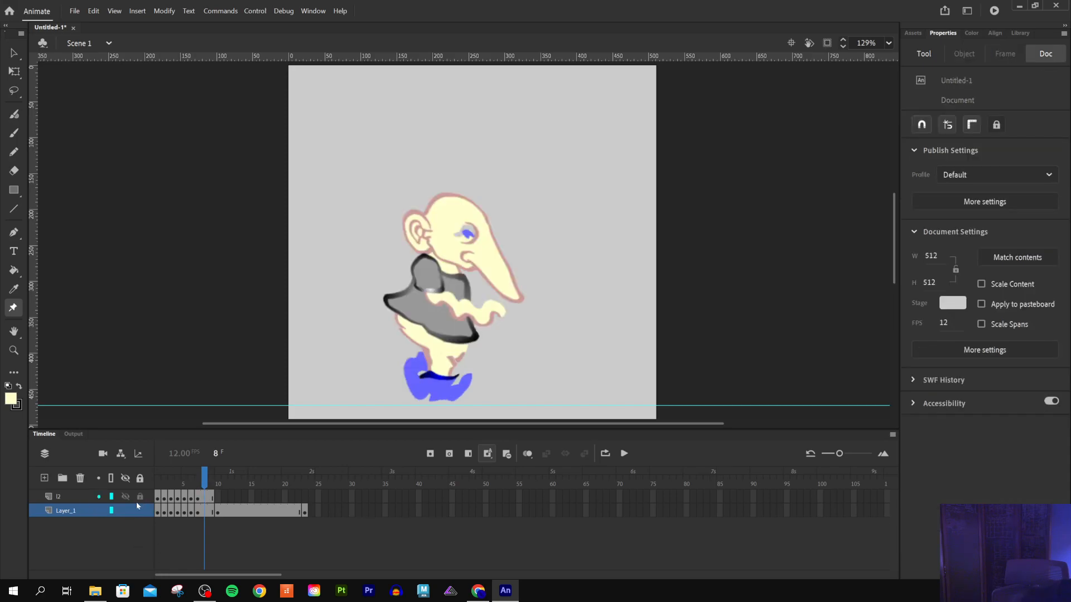
{"action": "left_click", "coordinate": [414, 332]}
{"action": "left_click", "coordinate": [414, 333]}
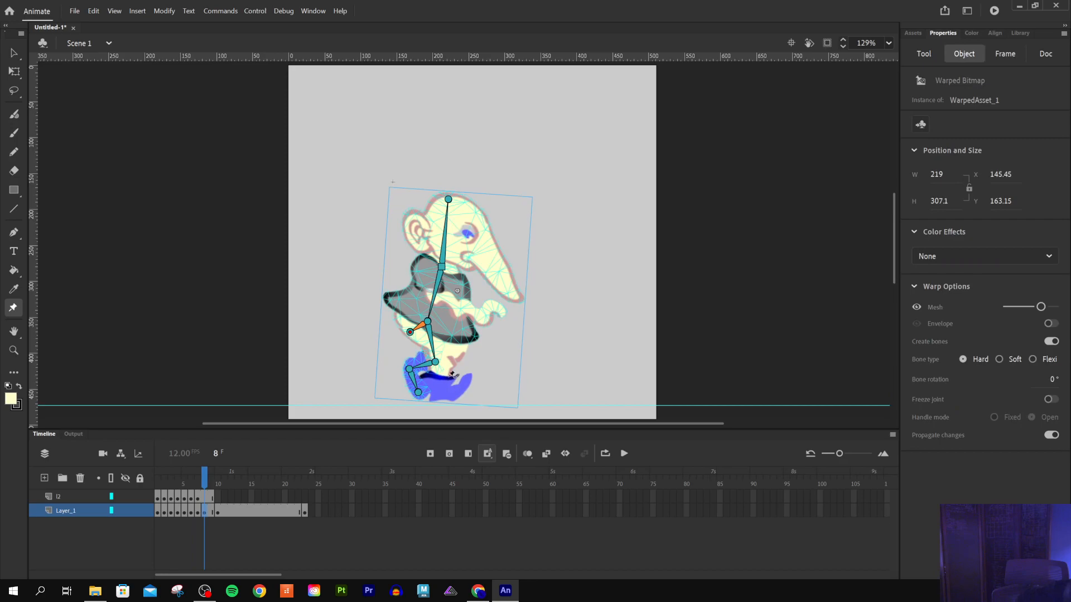
On frame 8, adjust the Layer_1 hip joint to a bone rotation of about 101°
{"action": "left_click", "coordinate": [428, 323]}
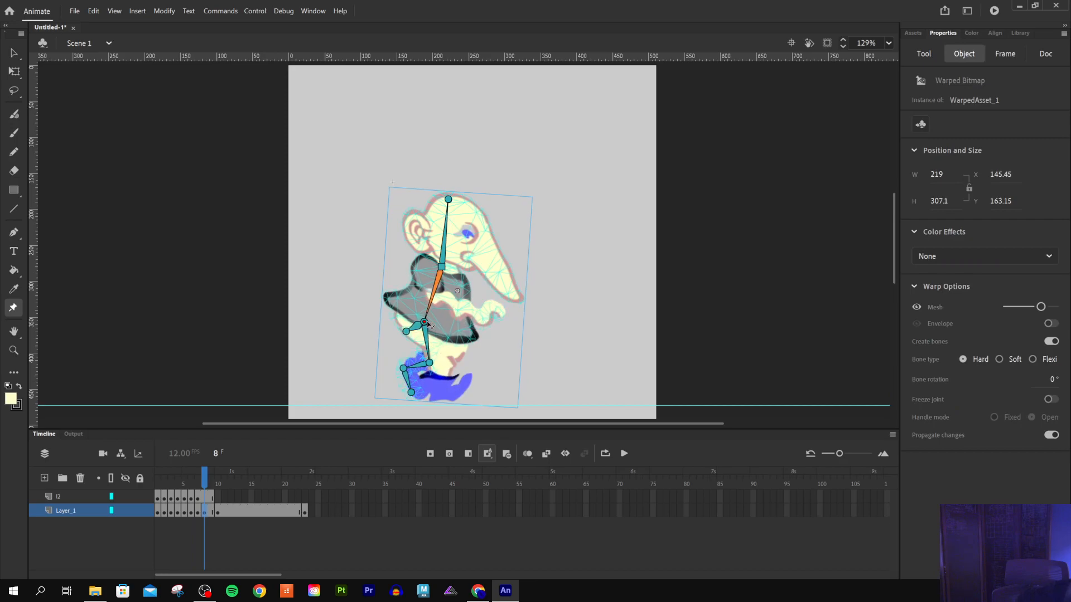
{"action": "left_click_drag", "start_coordinate": [427, 323], "coordinate": [428, 325]}
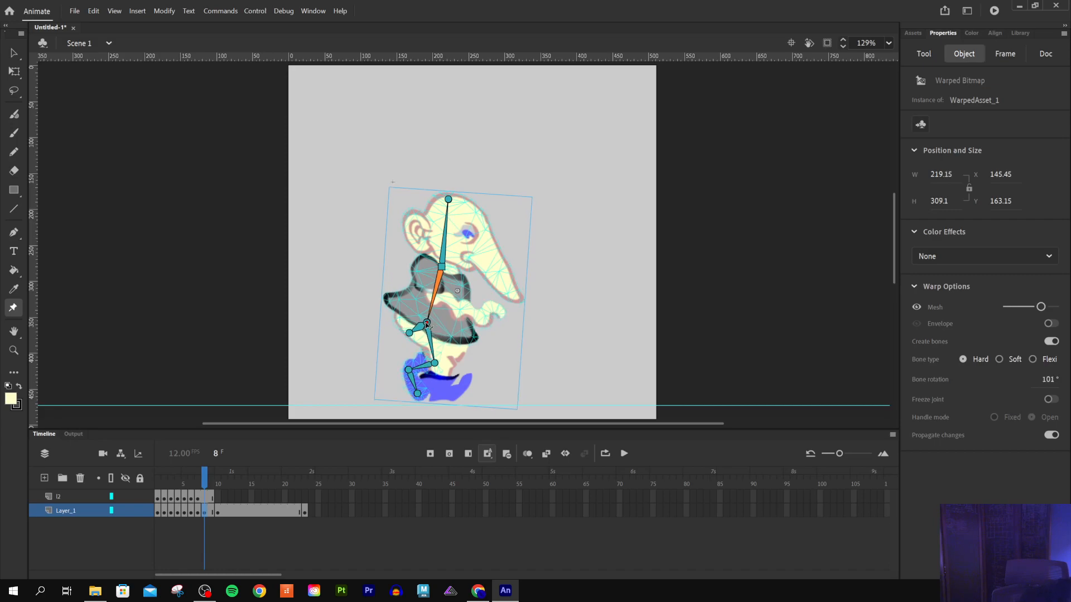
{"action": "left_click", "coordinate": [212, 498]}
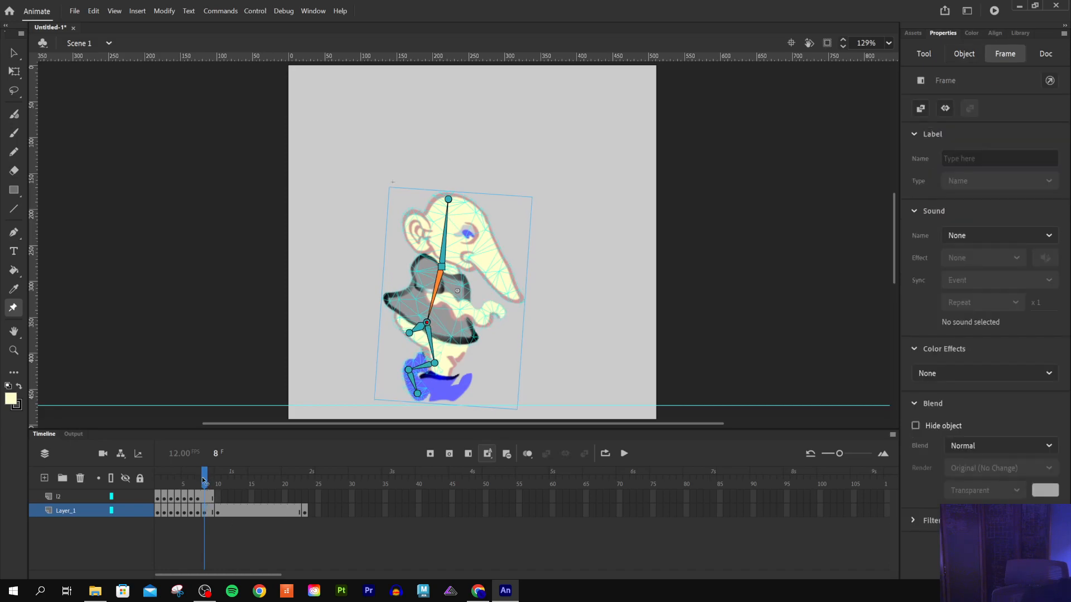
{"action": "left_click", "coordinate": [204, 487]}
{"action": "left_click", "coordinate": [74, 495]}
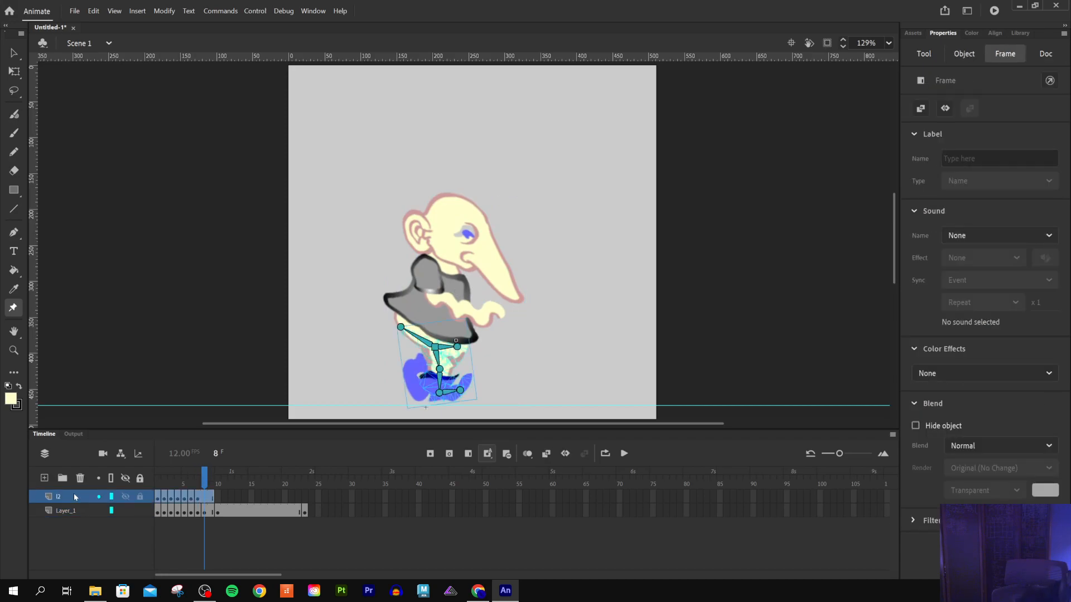
On frame 7, shift the Layer_1 hip joint slightly backward to a bone rotation of about 103°, and return to frame 8
{"action": "left_click", "coordinate": [200, 479]}
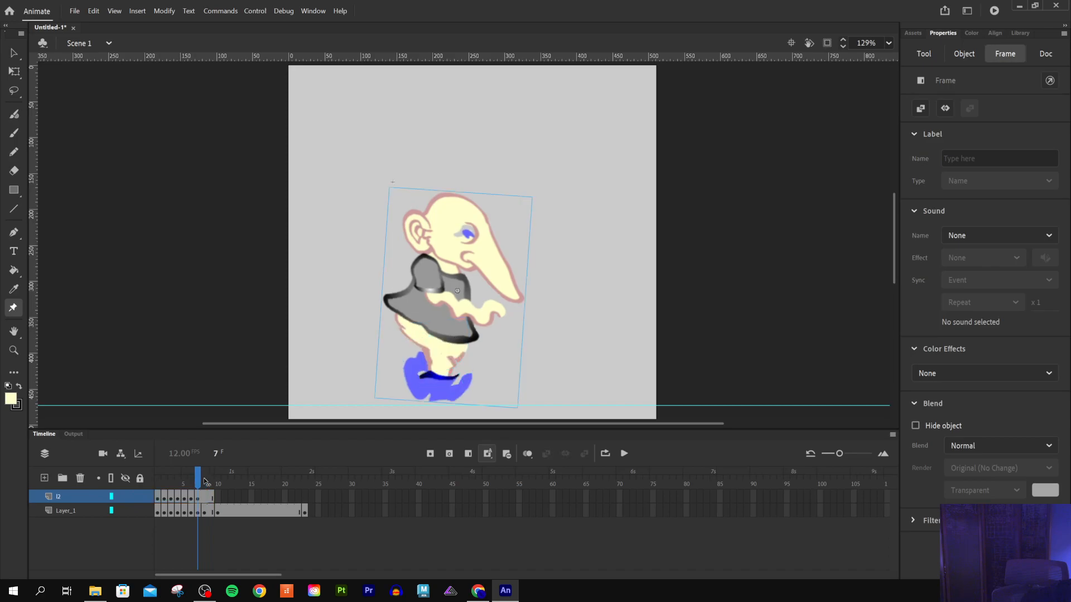
{"action": "left_click", "coordinate": [198, 483]}
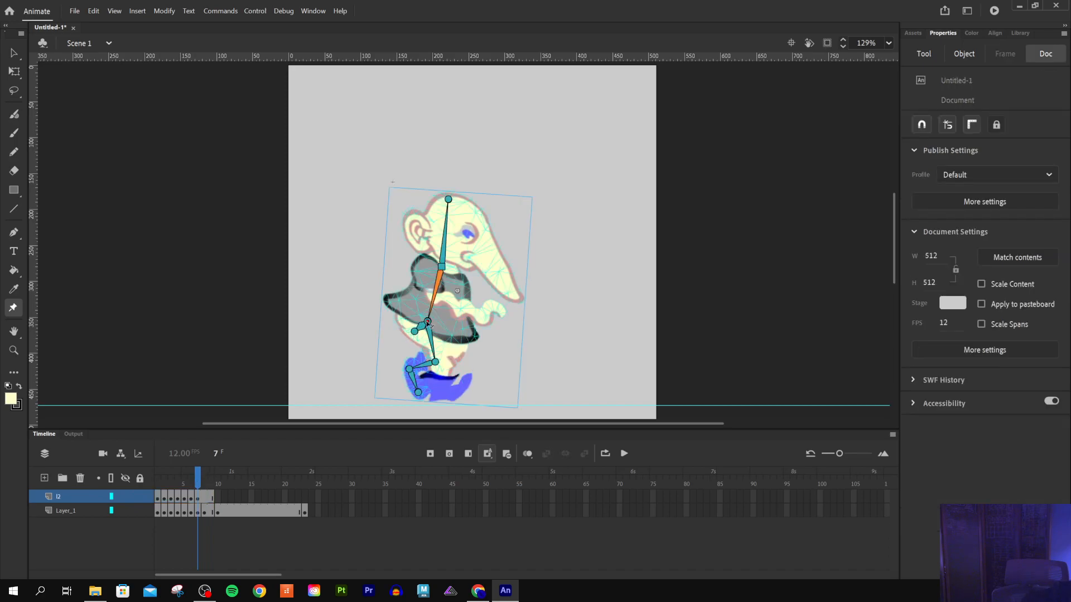
{"action": "left_click_drag", "start_coordinate": [428, 324], "coordinate": [424, 323]}
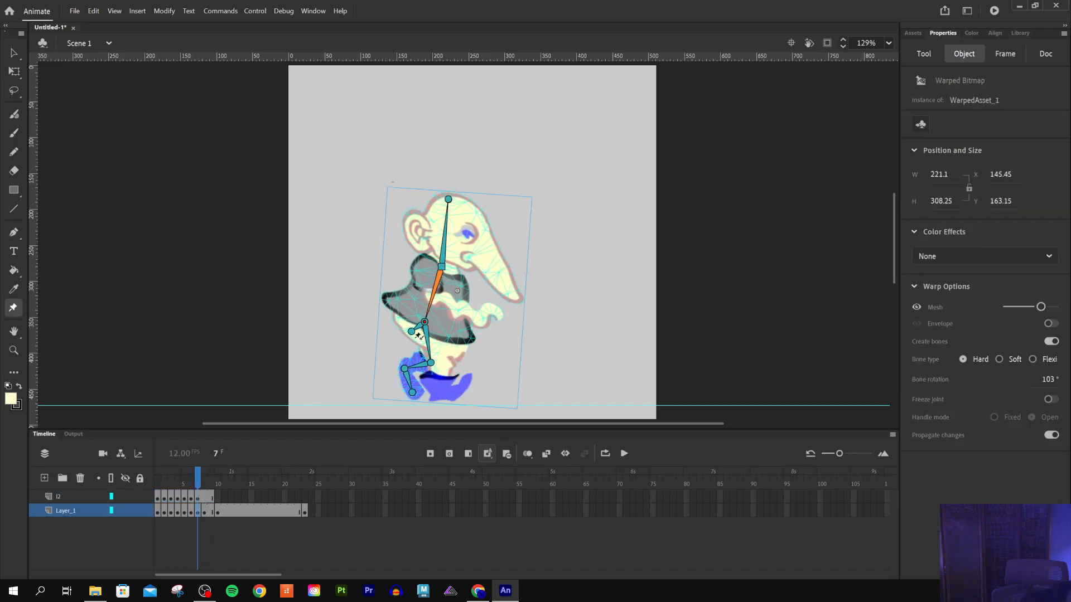
{"action": "left_click", "coordinate": [200, 477]}
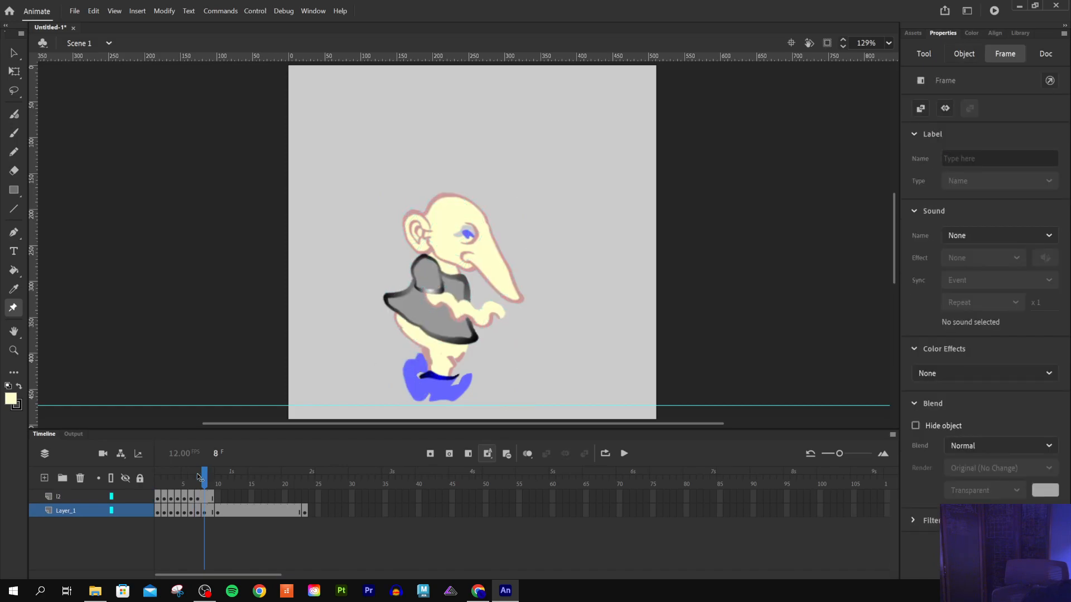
Step back and forth through the walk frames up to frame 9 to examine the leg and body motion between poses
{"action": "key", "text": "Return"}
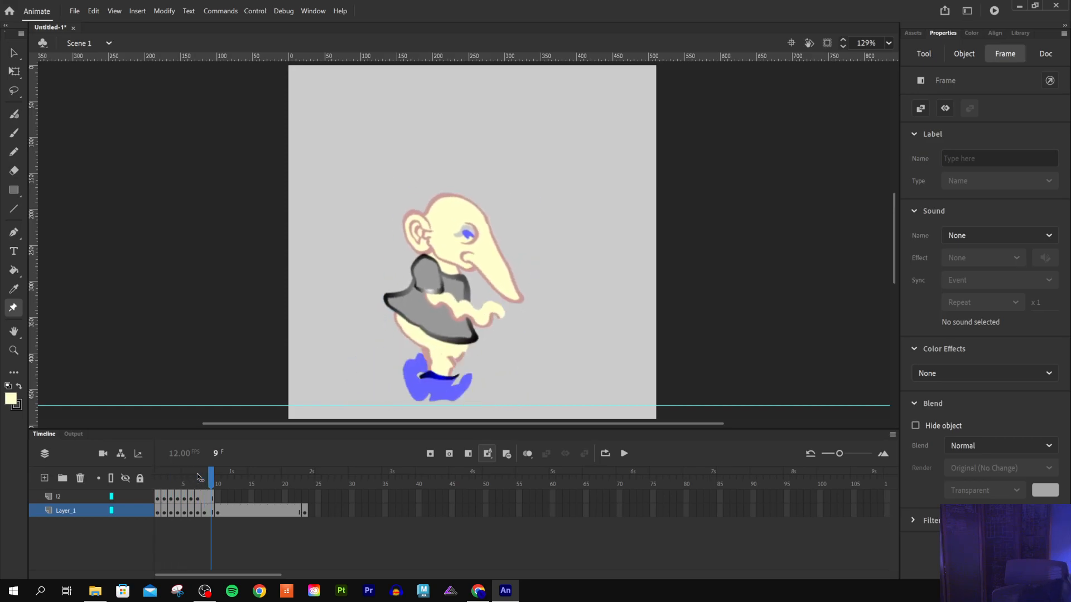
{"action": "key", "text": "comma"}
{"action": "key", "text": "Escape"}
{"action": "key", "text": "comma"}
{"action": "key", "text": "comma"}
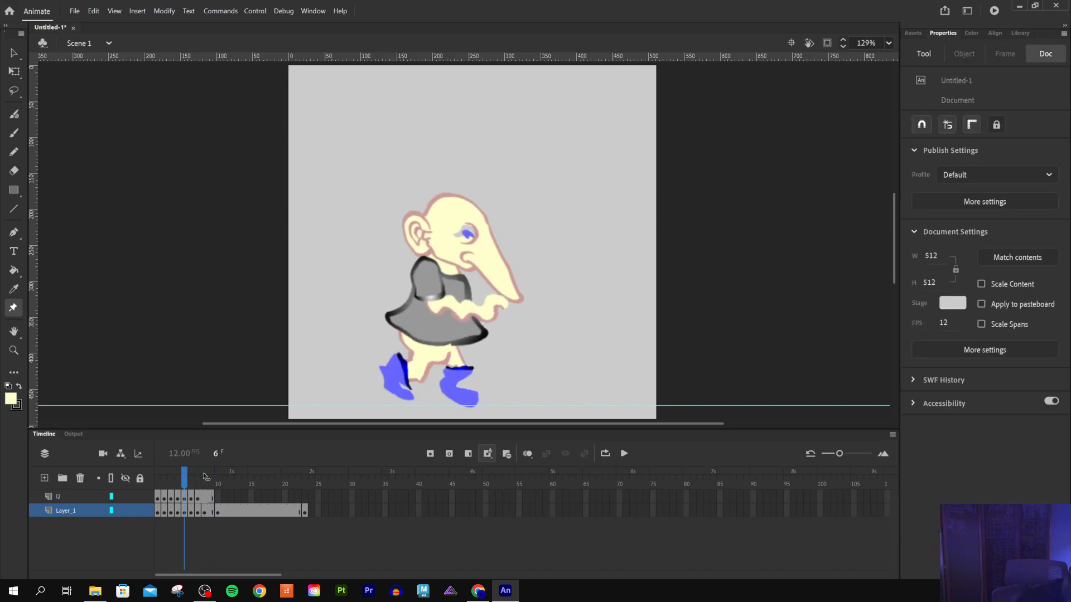
{"action": "key", "text": "period"}
{"action": "key", "text": "comma"}
{"action": "key", "text": "comma"}
{"action": "key", "text": "comma"}
{"action": "key", "text": "comma"}
{"action": "key", "text": "comma"}
{"action": "key", "text": "comma"}
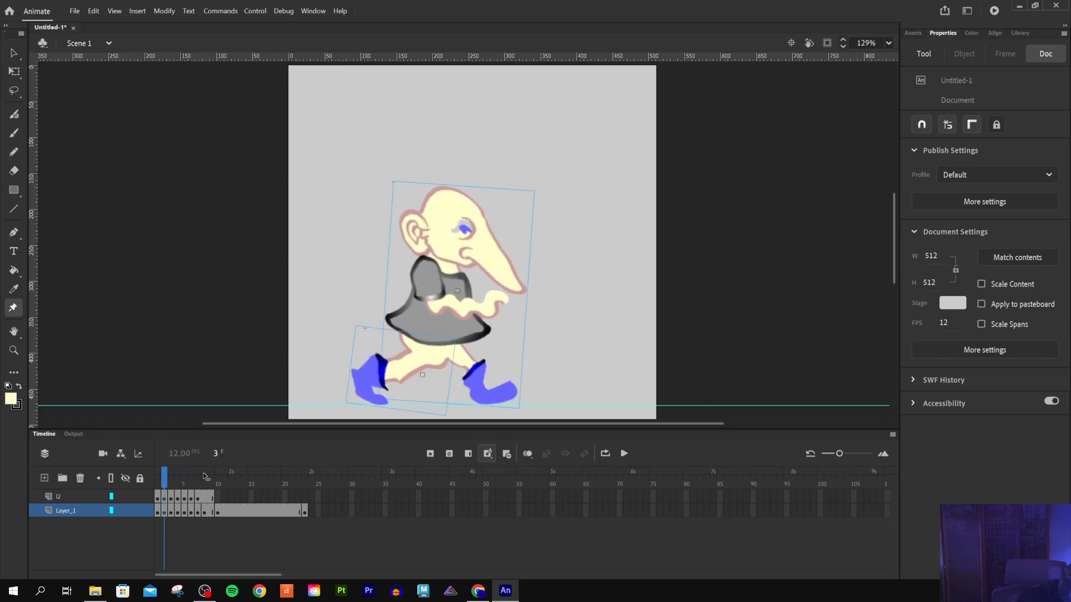
{"action": "key", "text": "period"}
{"action": "key", "text": "period"}
{"action": "key", "text": "period"}
{"action": "key", "text": "period"}
{"action": "key", "text": "period"}
{"action": "key", "text": "period"}
{"action": "key", "text": "comma"}
{"action": "key", "text": "comma"}
{"action": "key", "text": "comma"}
{"action": "key", "text": "comma"}
{"action": "key", "text": "comma"}
{"action": "key", "text": "comma"}
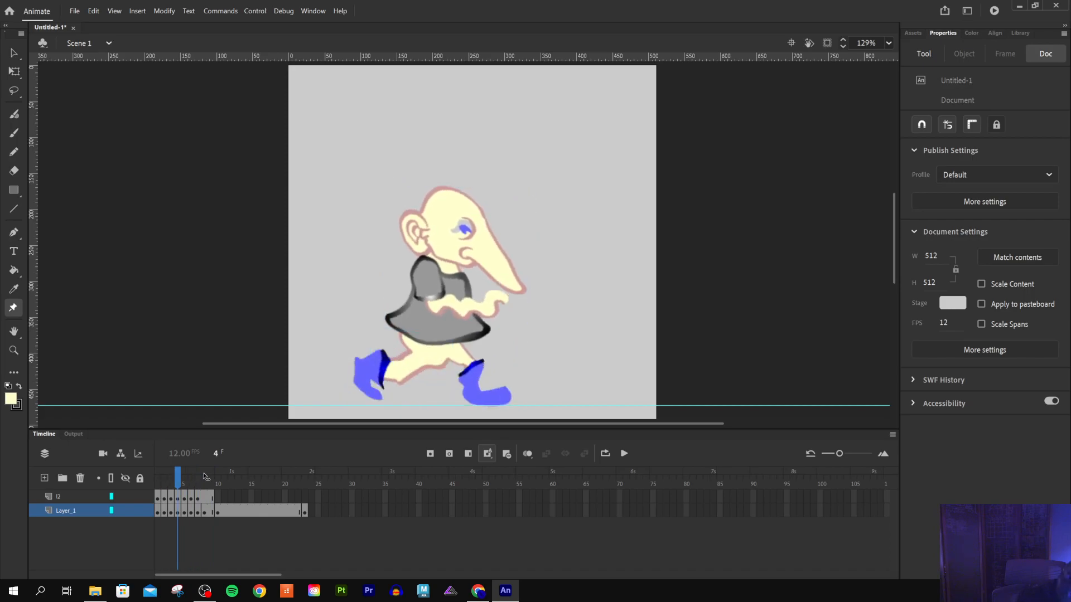
{"action": "key", "text": "period"}
{"action": "key", "text": "period"}
{"action": "key", "text": "period"}
{"action": "key", "text": "period"}
{"action": "key", "text": "period"}
{"action": "key", "text": "period"}
{"action": "key", "text": "period"}
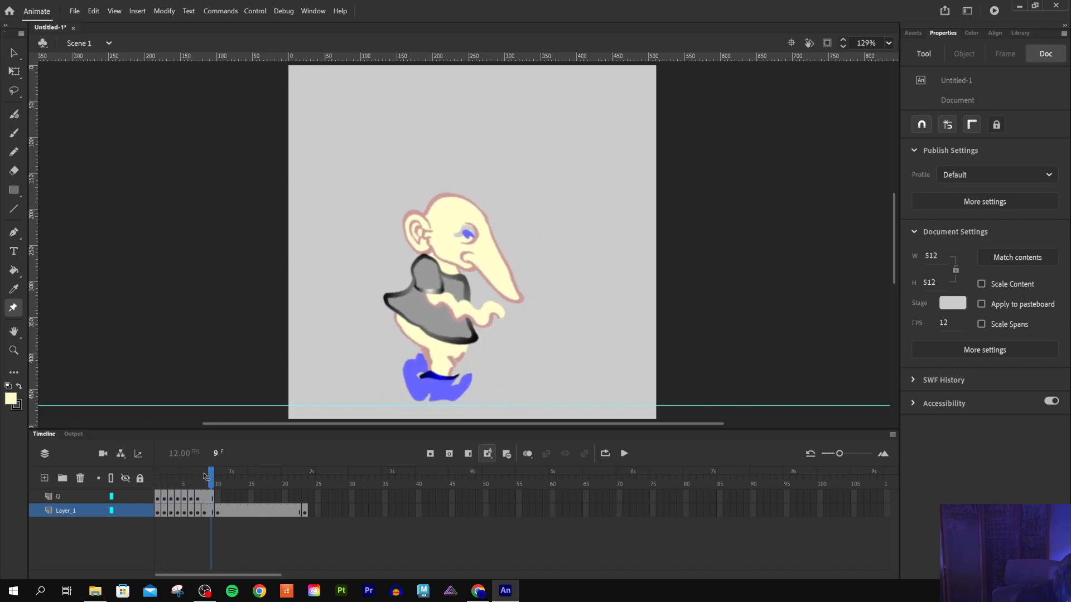
{"action": "key", "text": "comma"}
{"action": "key", "text": "comma"}
{"action": "key", "text": "comma"}
{"action": "key", "text": "comma"}
{"action": "key", "text": "comma"}
{"action": "key", "text": "comma"}
{"action": "key", "text": "comma"}
{"action": "key", "text": "period"}
{"action": "key", "text": "period"}
{"action": "key", "text": "period"}
{"action": "key", "text": "period"}
{"action": "key", "text": "period"}
{"action": "key", "text": "period"}
{"action": "key", "text": "period"}
{"action": "key", "text": "comma"}
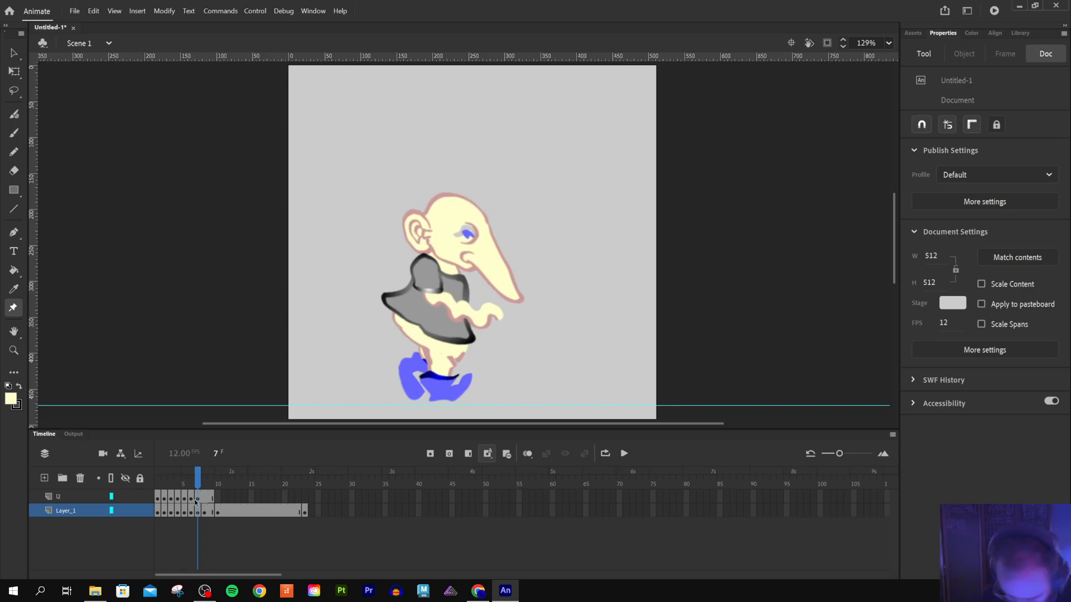
View the Layer_1 pose on frames 20 and 22, and return to frame 8
{"action": "left_click", "coordinate": [284, 513]}
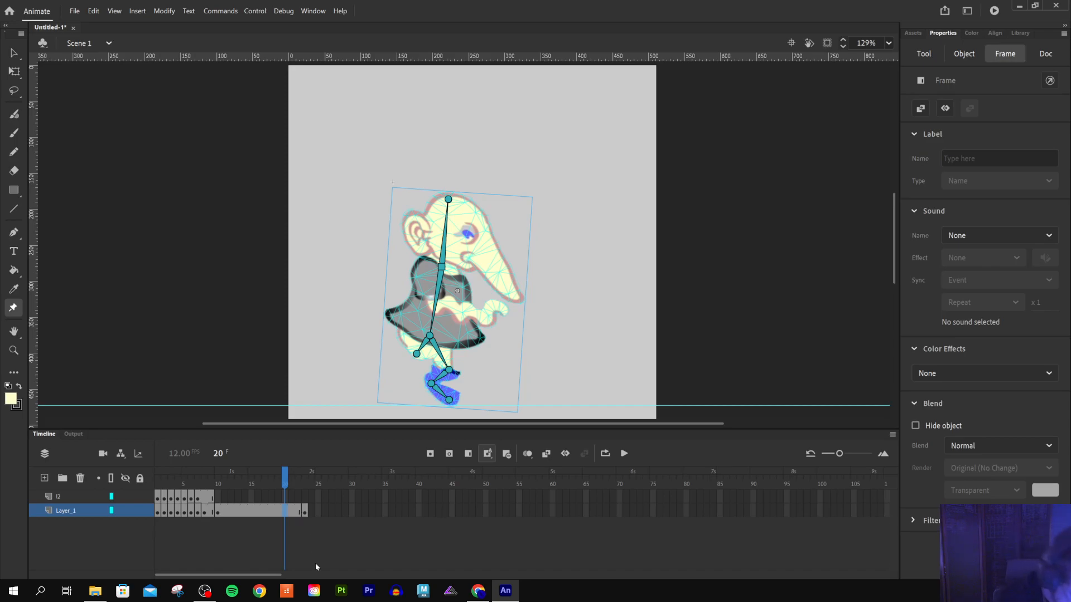
{"action": "left_click", "coordinate": [297, 511]}
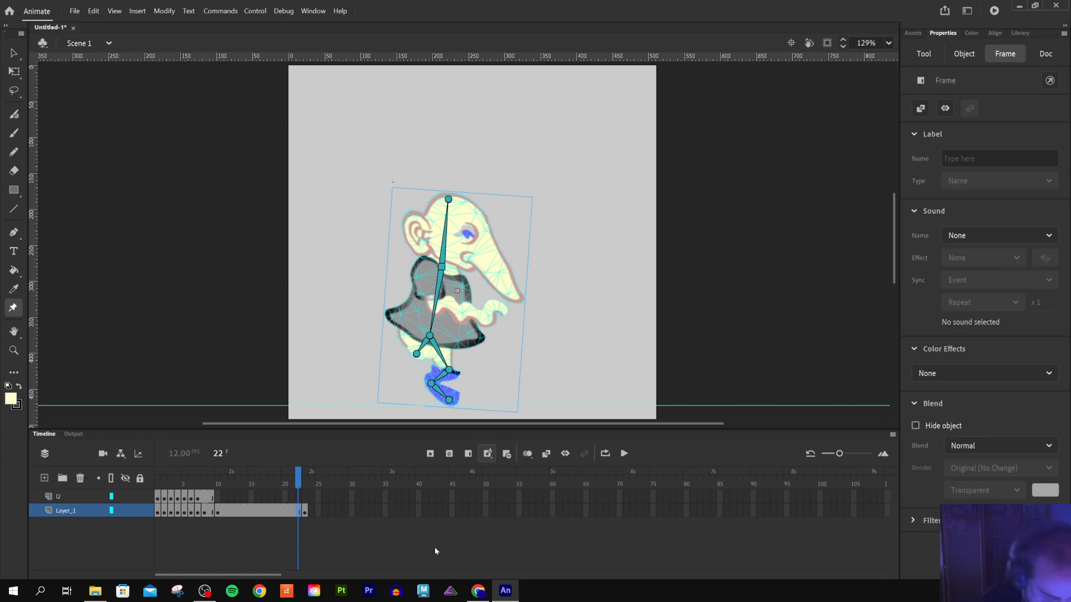
{"action": "left_click_drag", "start_coordinate": [298, 478], "coordinate": [204, 478]}
{"action": "left_click", "coordinate": [203, 489]}
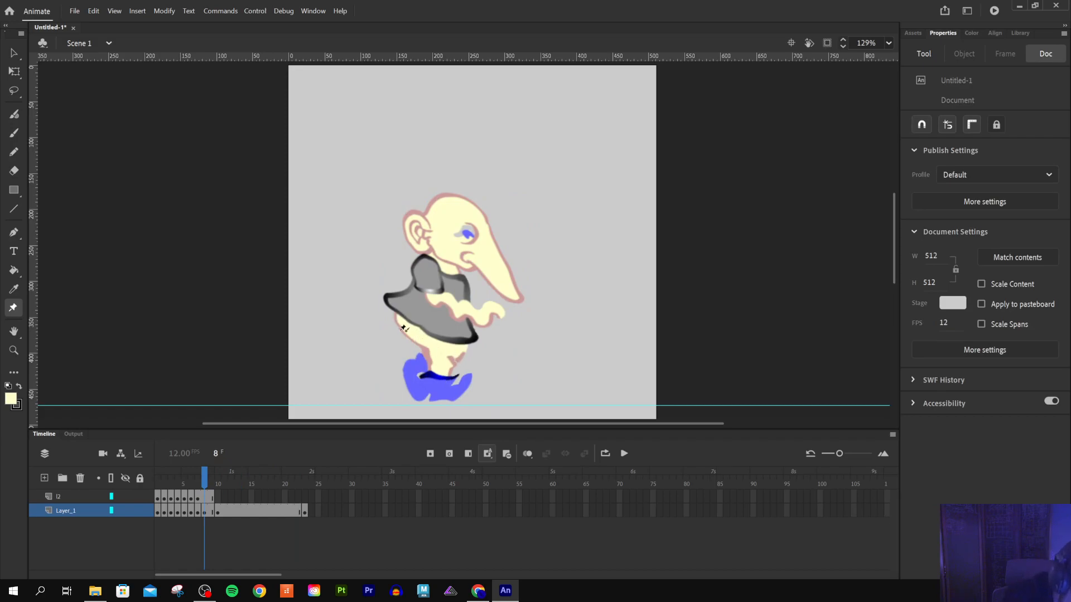
Switch to the Classic Brush, play the animation onward from frame 9 to check it, and return to frame 8
{"action": "left_click", "coordinate": [14, 133]}
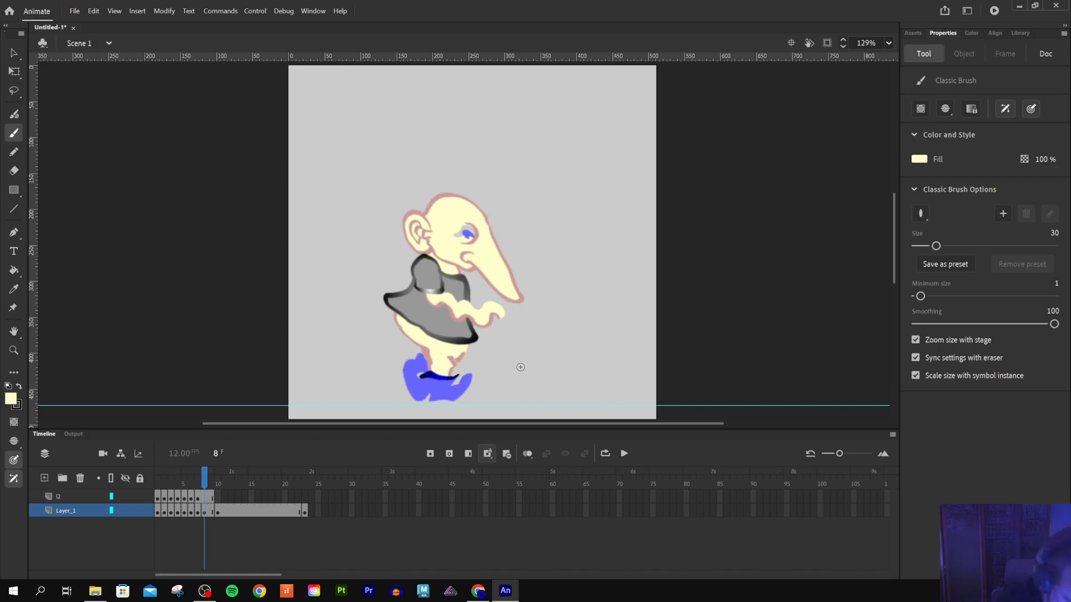
{"action": "key", "text": "."}
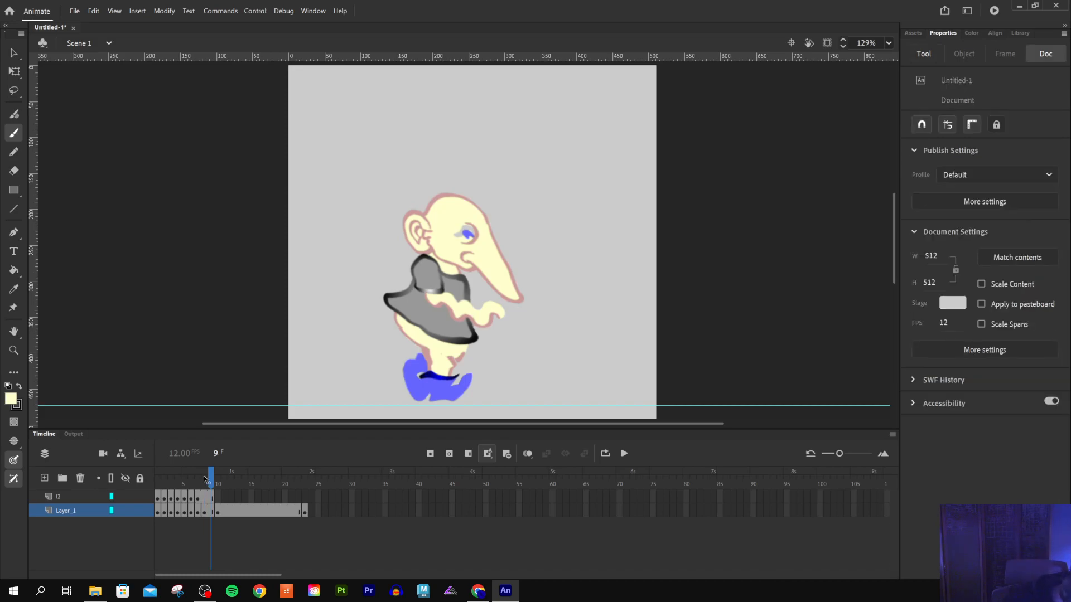
{"action": "key", "text": "Return"}
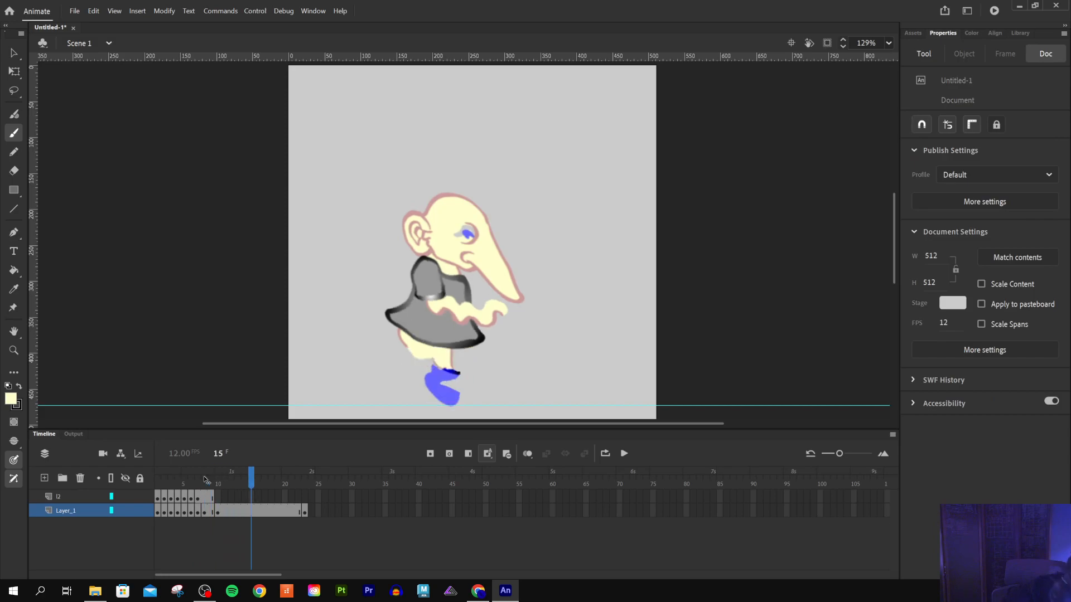
{"action": "left_click", "coordinate": [206, 479]}
{"action": "mouse_move", "coordinate": [205, 480]}
{"action": "left_mouse_down"}
{"action": "mouse_move", "coordinate": [238, 480]}
{"action": "mouse_move", "coordinate": [205, 483]}
{"action": "left_mouse_up"}
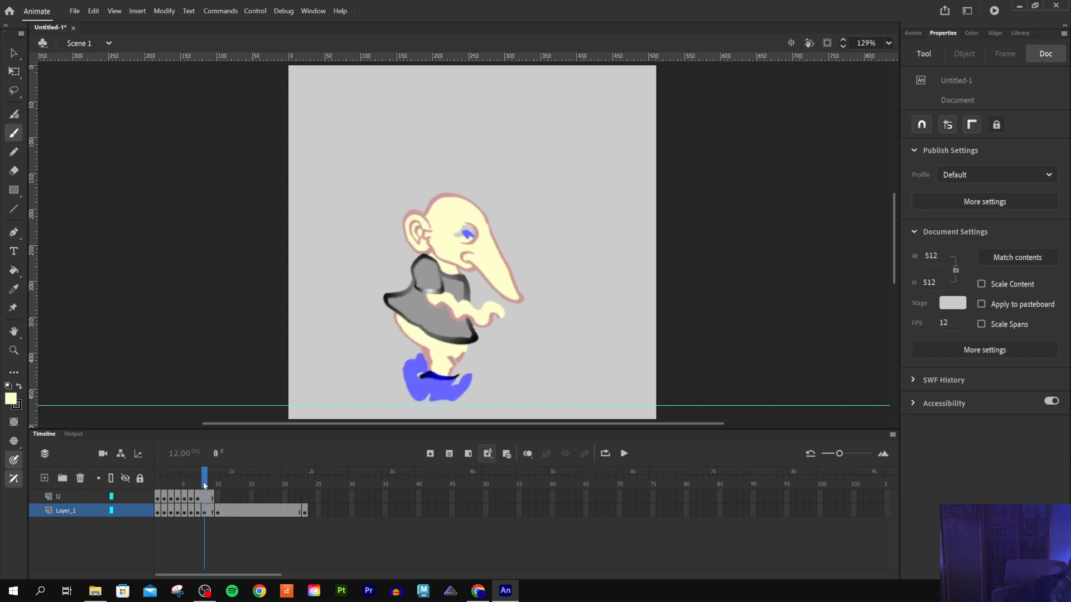
Remove frame 9 from both the leg layer and Layer_1, and delete the Layer_1 artwork on frame 8
{"action": "left_click", "coordinate": [210, 499]}
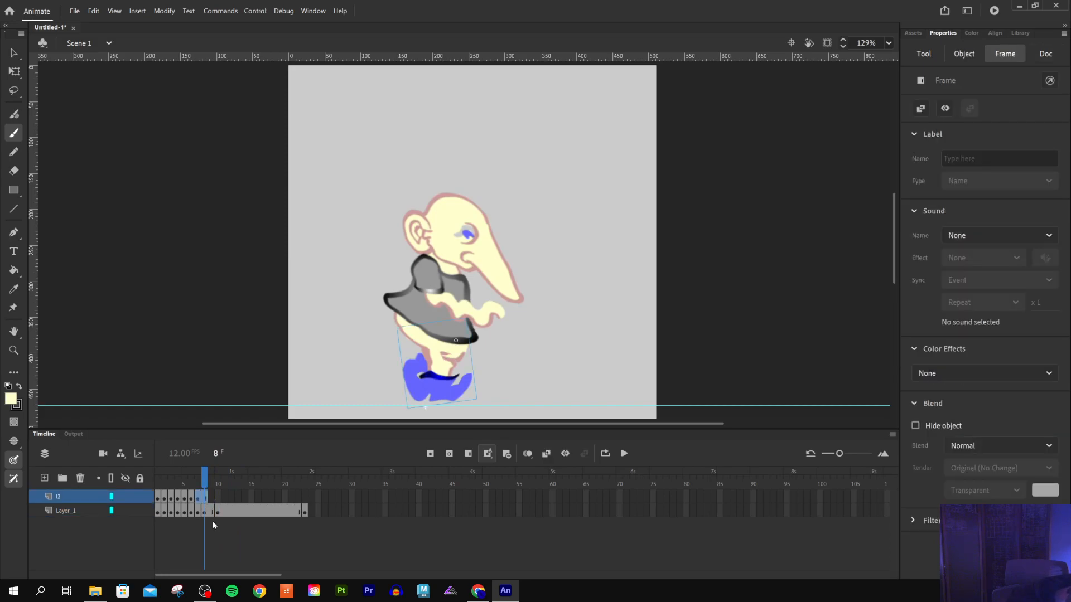
{"action": "left_click", "coordinate": [213, 512]}
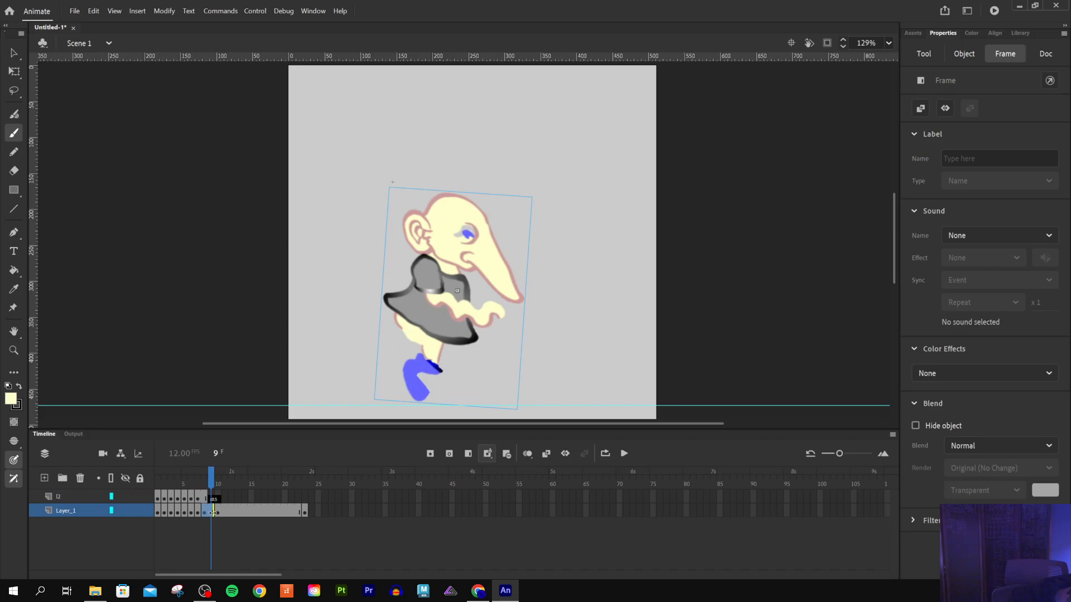
{"action": "left_click_drag", "start_coordinate": [213, 511], "coordinate": [199, 524]}
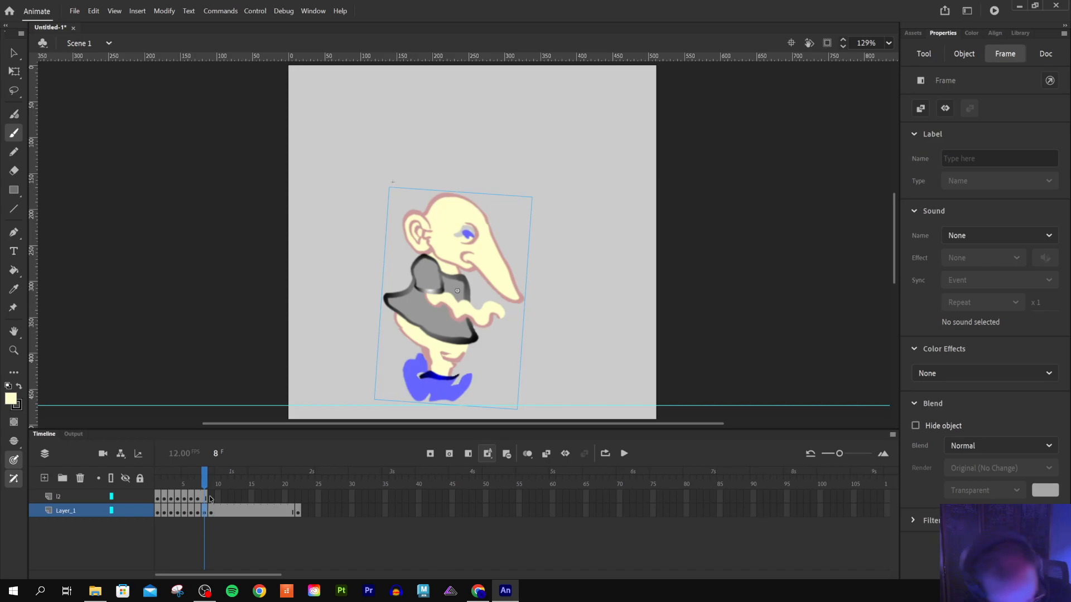
{"action": "key", "text": "Delete"}
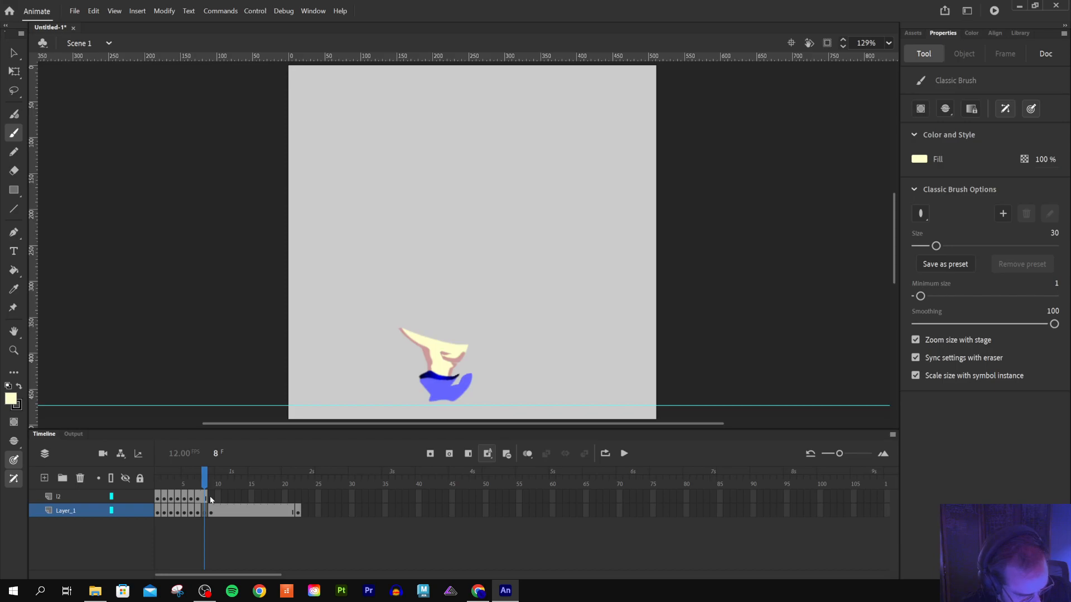
Compare frames 7 and 8, and cut frame 8 of Layer_1
{"action": "left_click", "coordinate": [199, 483]}
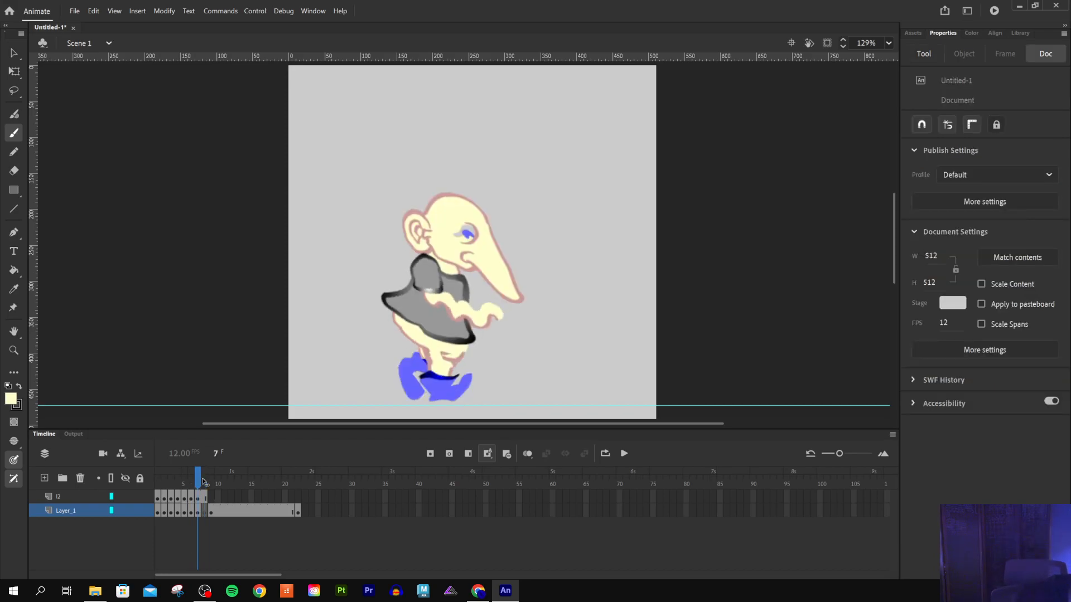
{"action": "left_click", "coordinate": [205, 482]}
{"action": "left_click", "coordinate": [202, 512]}
{"action": "right_click", "coordinate": [204, 512]}
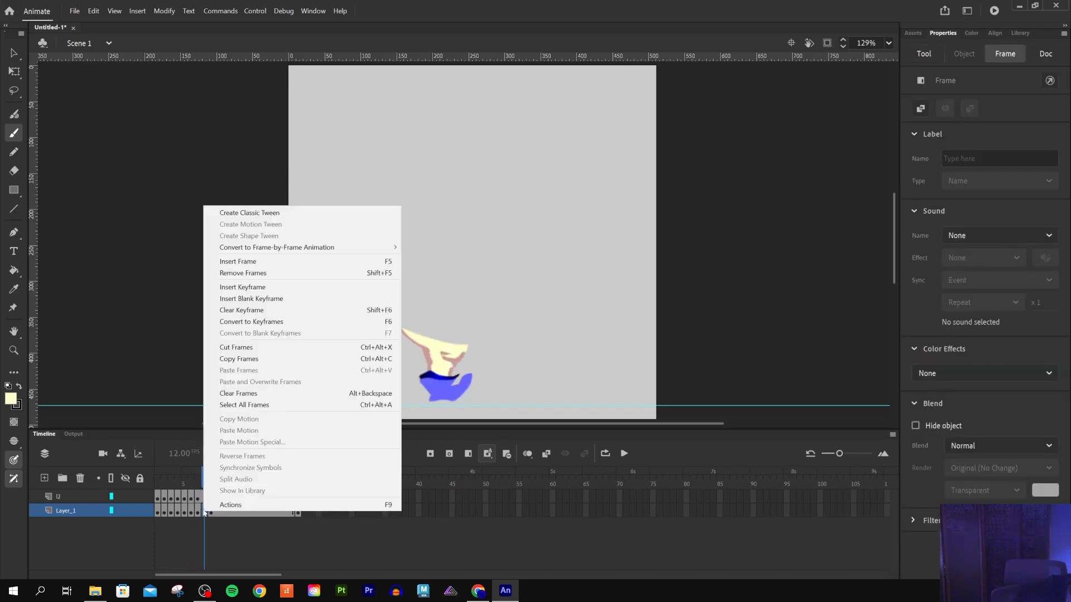
{"action": "left_click", "coordinate": [254, 347]}
{"action": "left_click", "coordinate": [225, 542]}
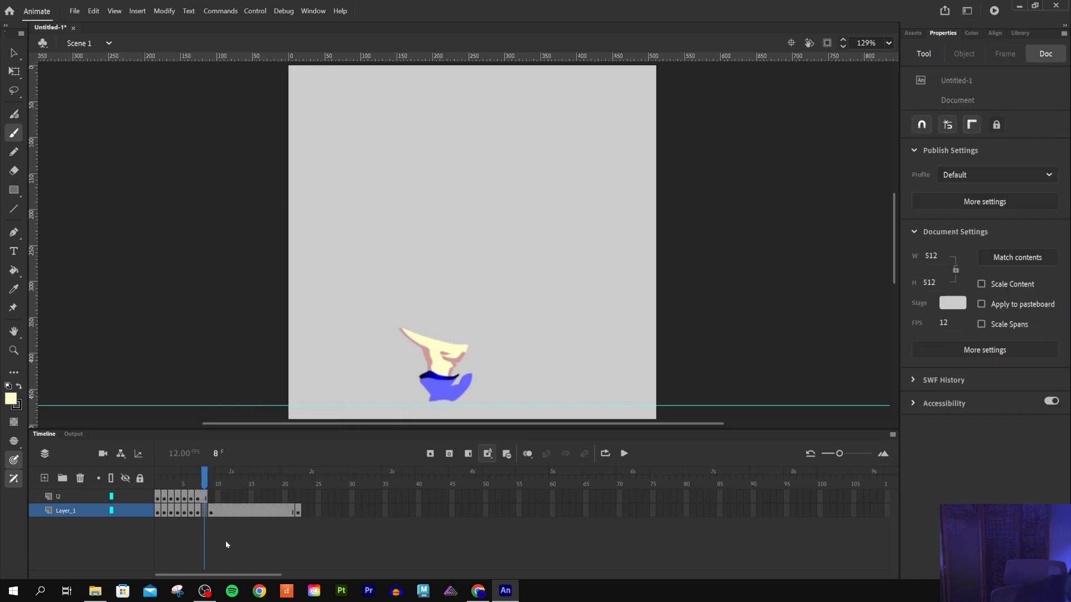
Clear the Layer_1 frames from 8 through 22
{"action": "left_click", "coordinate": [278, 512]}
{"action": "left_click_drag", "start_coordinate": [300, 514], "coordinate": [205, 529]}
{"action": "right_click", "coordinate": [242, 512]}
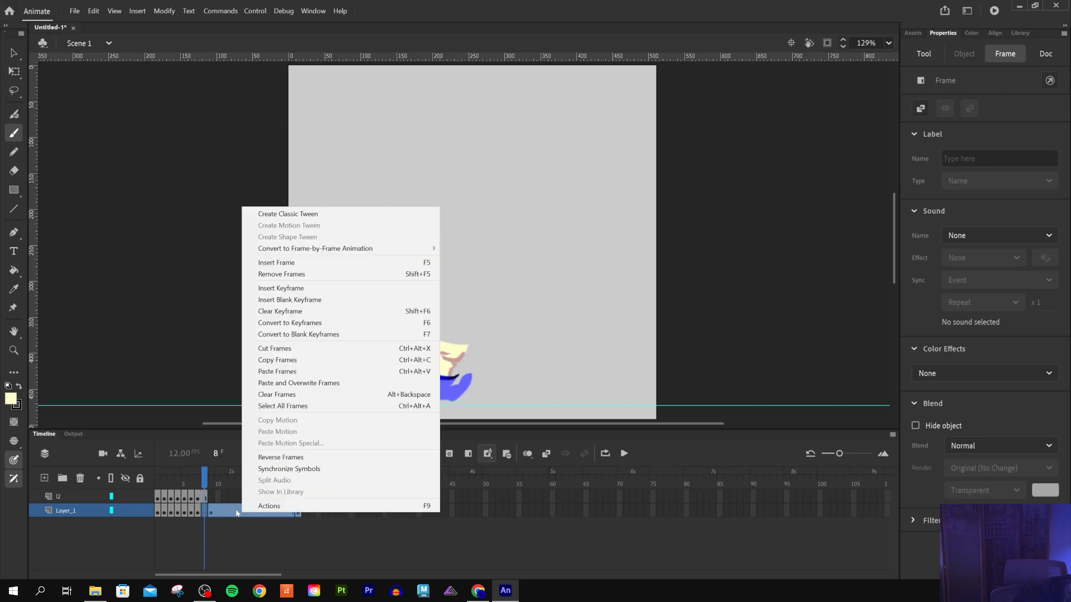
{"action": "left_click", "coordinate": [290, 394]}
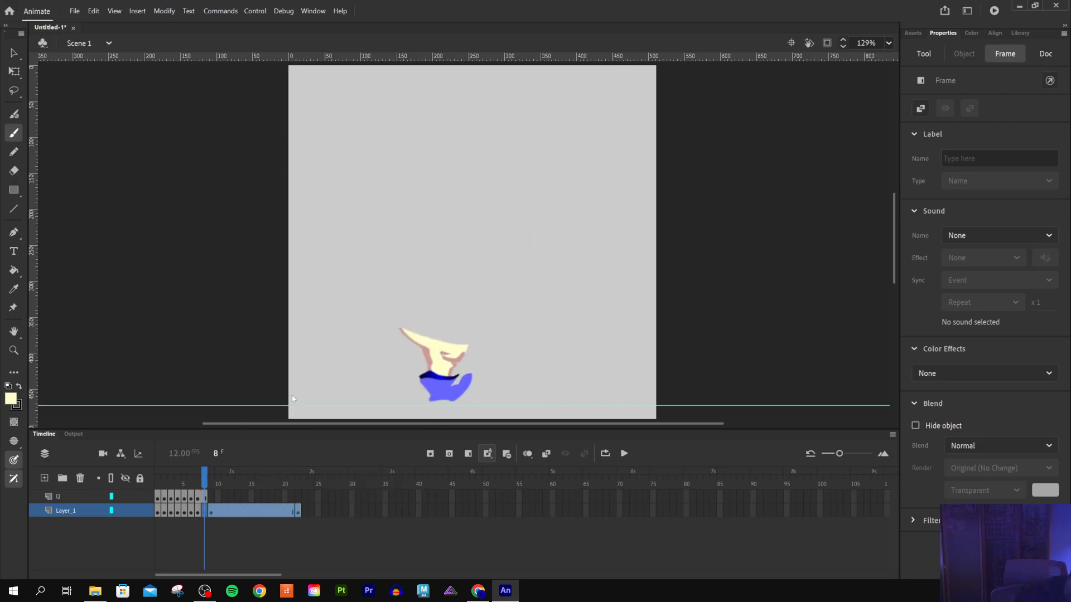
{"action": "right_click", "coordinate": [206, 512]}
{"action": "left_click", "coordinate": [253, 397]}
{"action": "left_click", "coordinate": [297, 546]}
Remove the empty frames 8 to 22 from Layer_1
{"action": "left_click", "coordinate": [238, 511]}
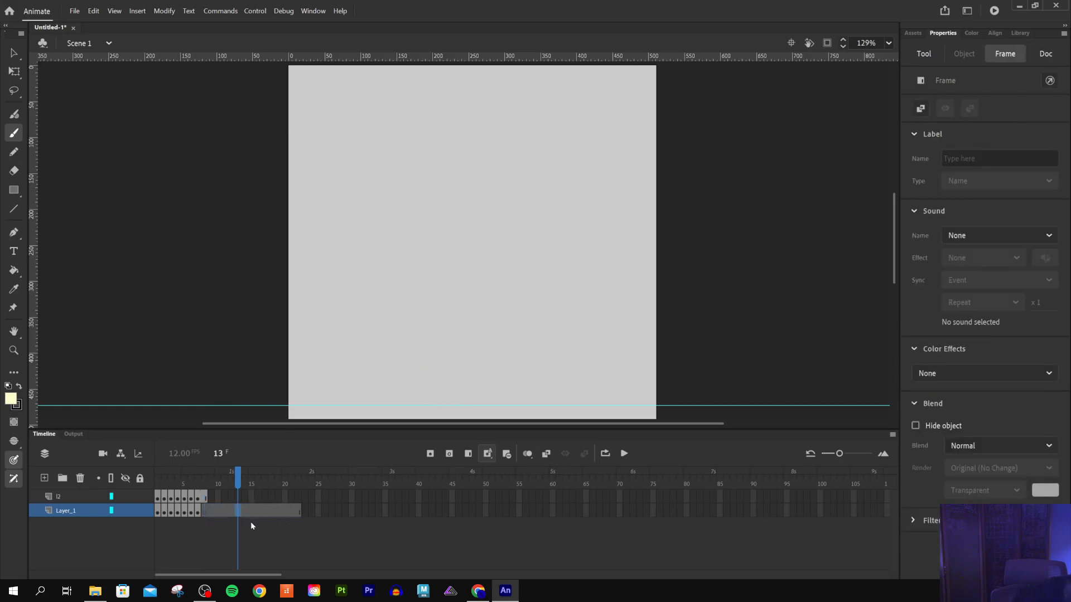
{"action": "left_click", "coordinate": [298, 512]}
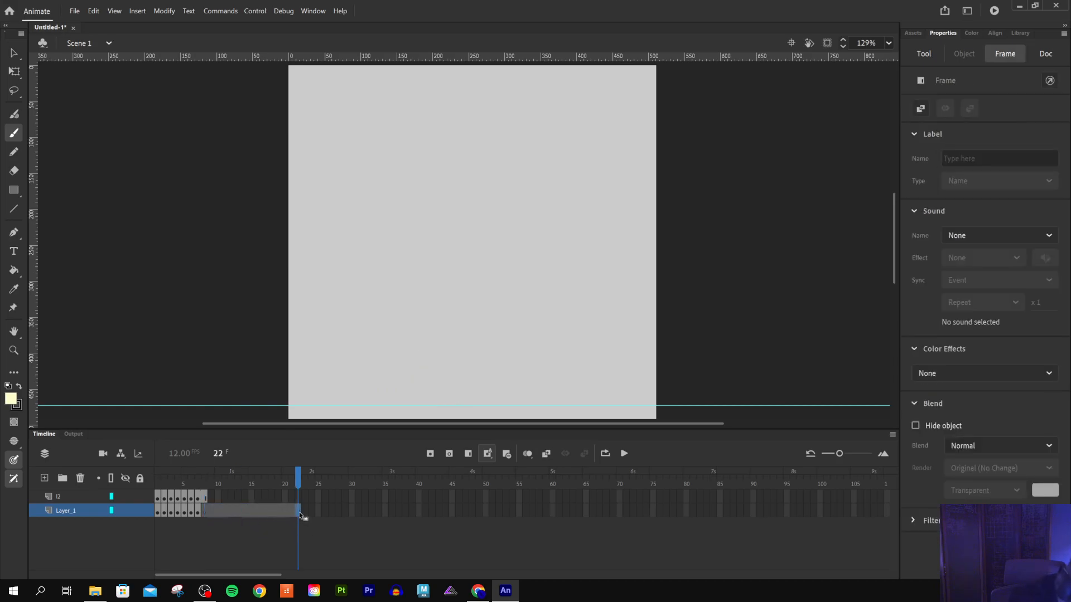
{"action": "left_click", "coordinate": [203, 511]}
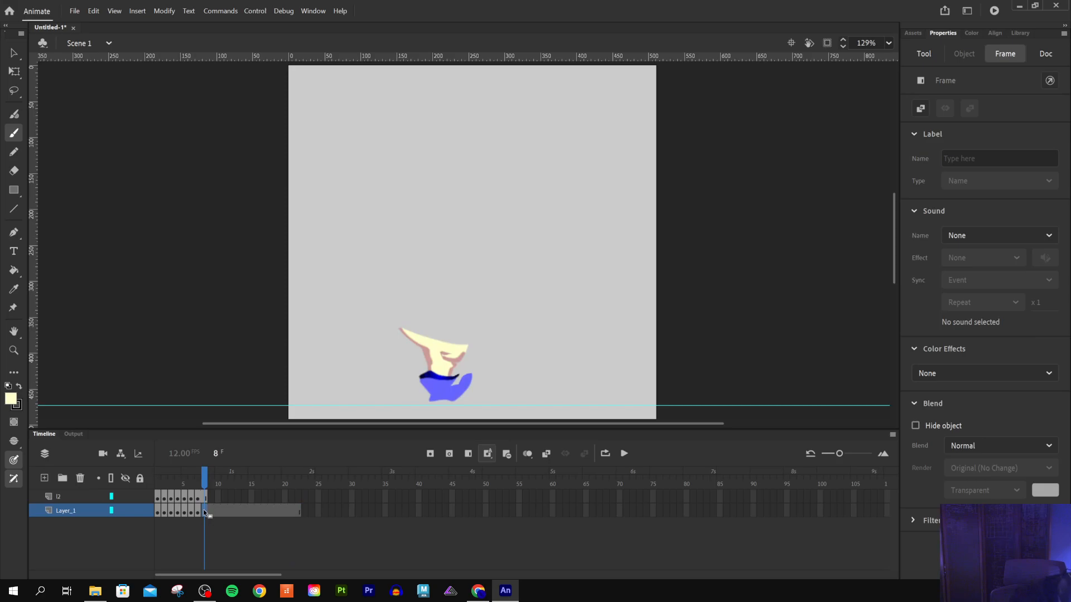
{"action": "left_click", "coordinate": [298, 511]}
{"action": "right_click", "coordinate": [296, 514]}
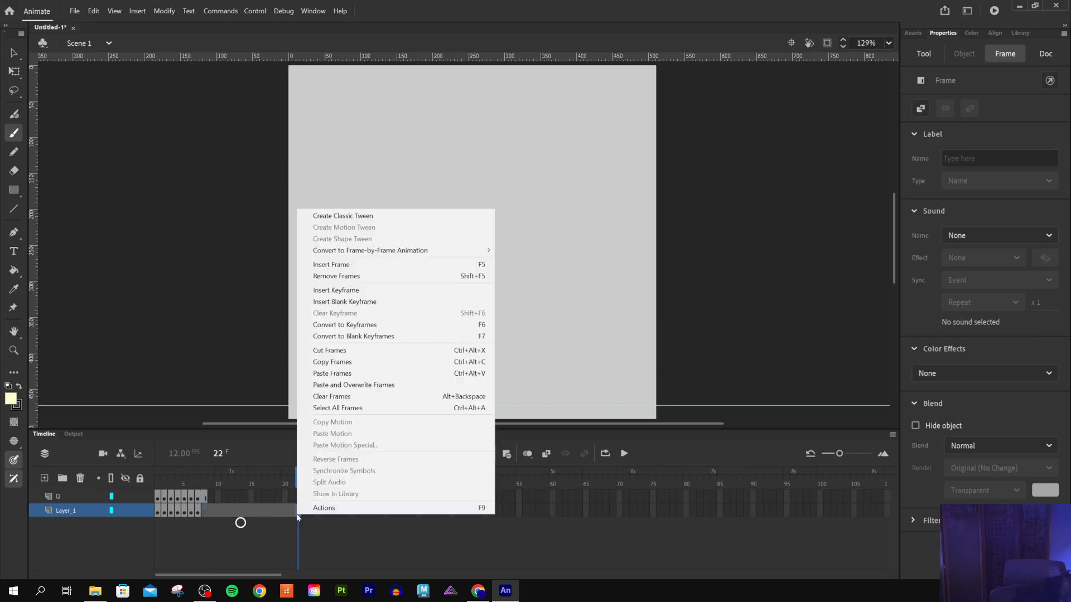
{"action": "left_click", "coordinate": [303, 517]}
{"action": "left_click_drag", "start_coordinate": [290, 518], "coordinate": [204, 518]}
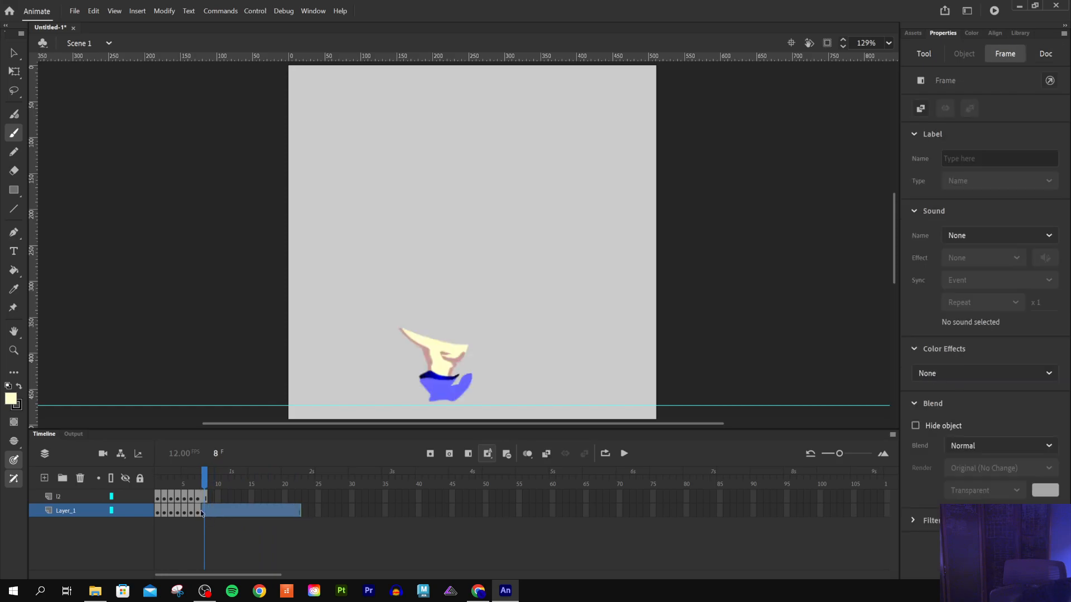
{"action": "right_click", "coordinate": [265, 515]}
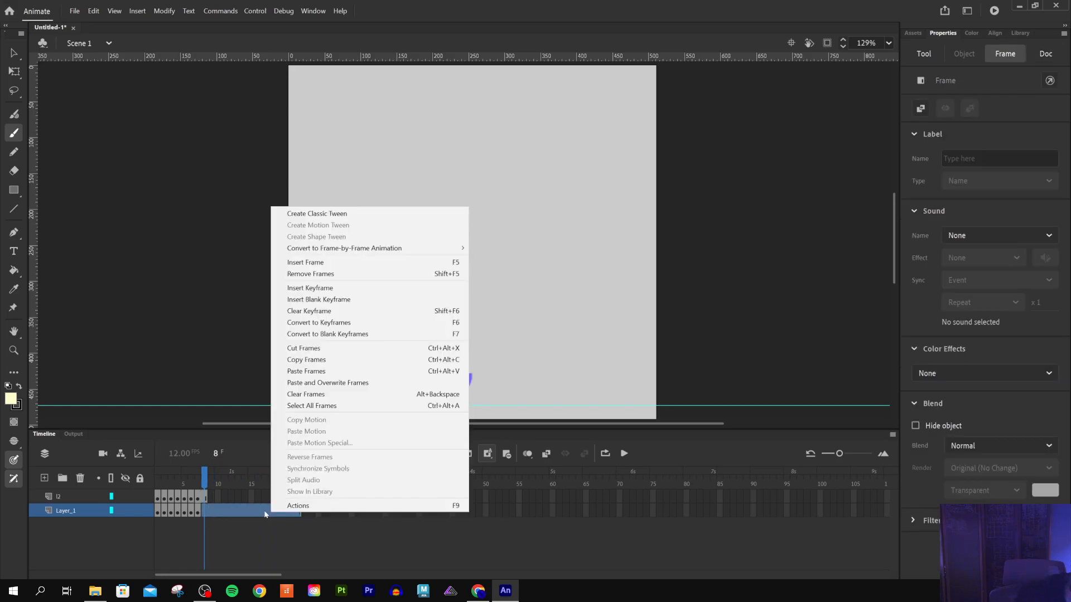
{"action": "left_click", "coordinate": [327, 274]}
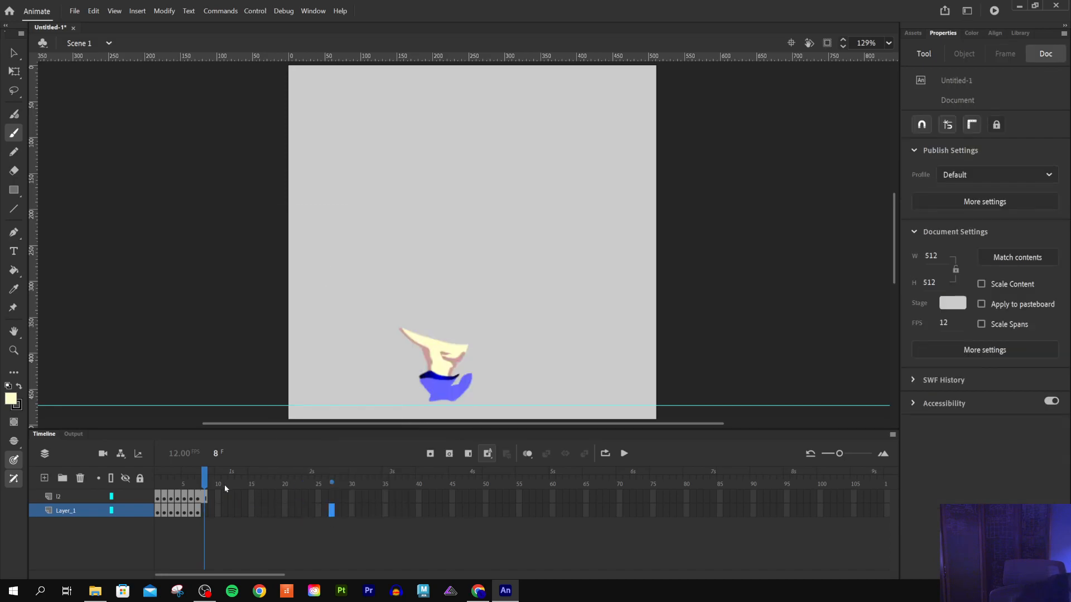
Remove frame 8 from the leg layer above Layer_1, and play the animation from frame 1
{"action": "left_click", "coordinate": [204, 499]}
{"action": "right_click", "coordinate": [203, 501]}
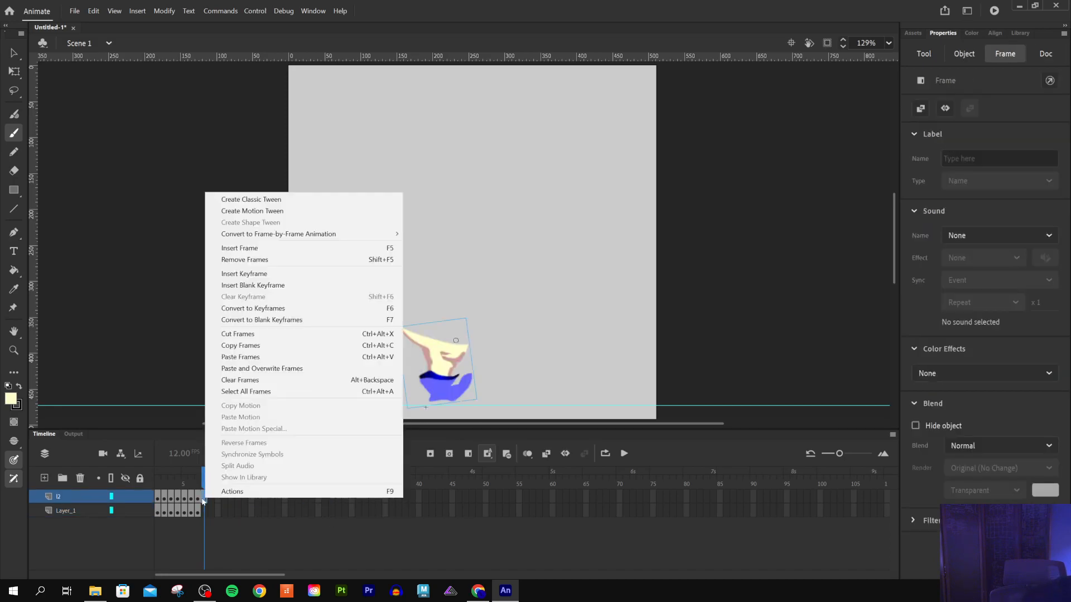
{"action": "left_click", "coordinate": [257, 260]}
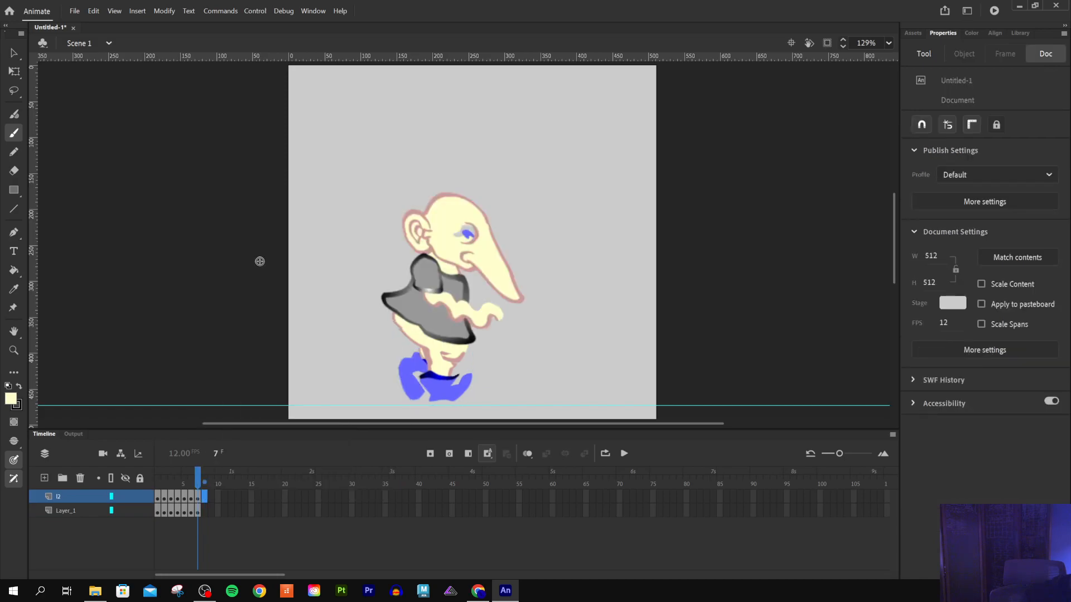
{"action": "key", "text": "shift+comma"}
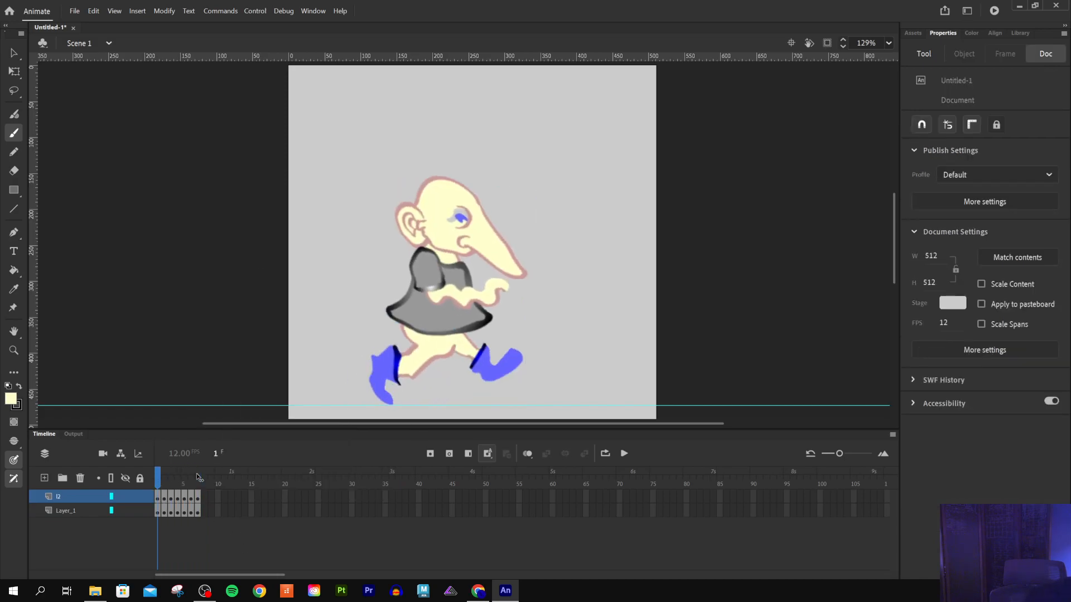
{"action": "key", "text": "Return"}
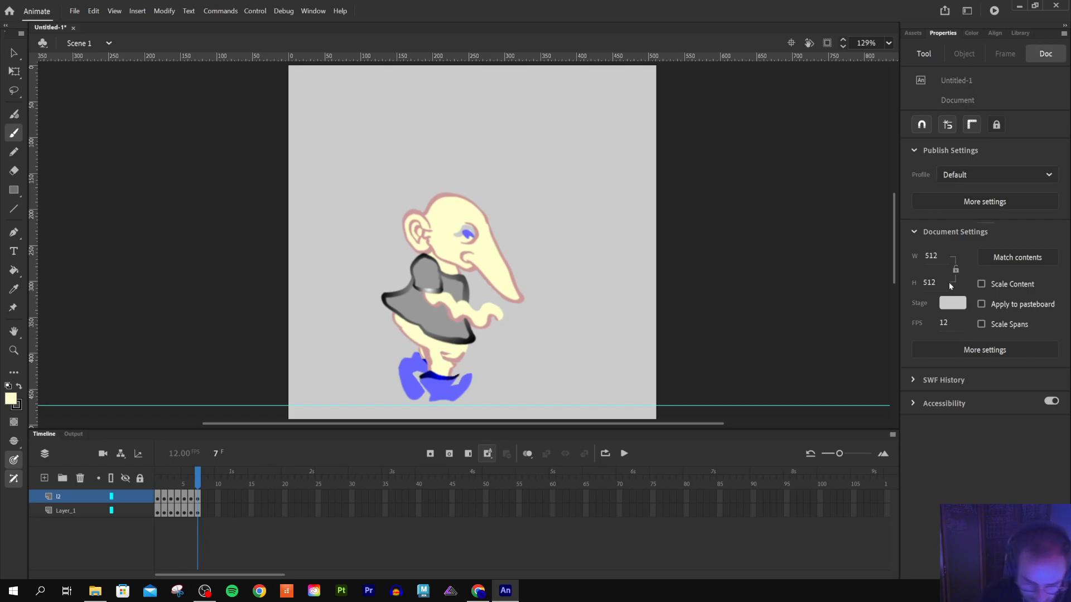
Add Layer_3 and paint over the stray leg line on frame 7 with the cream Classic Brush, then play the animation
{"action": "key", "text": "b"}
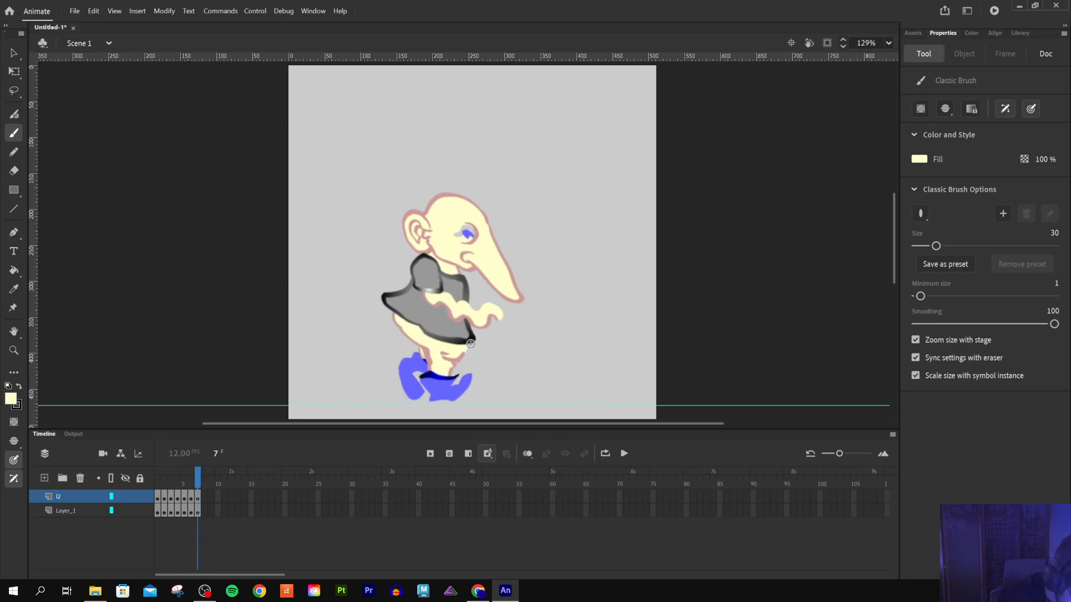
{"action": "left_click", "coordinate": [44, 478]}
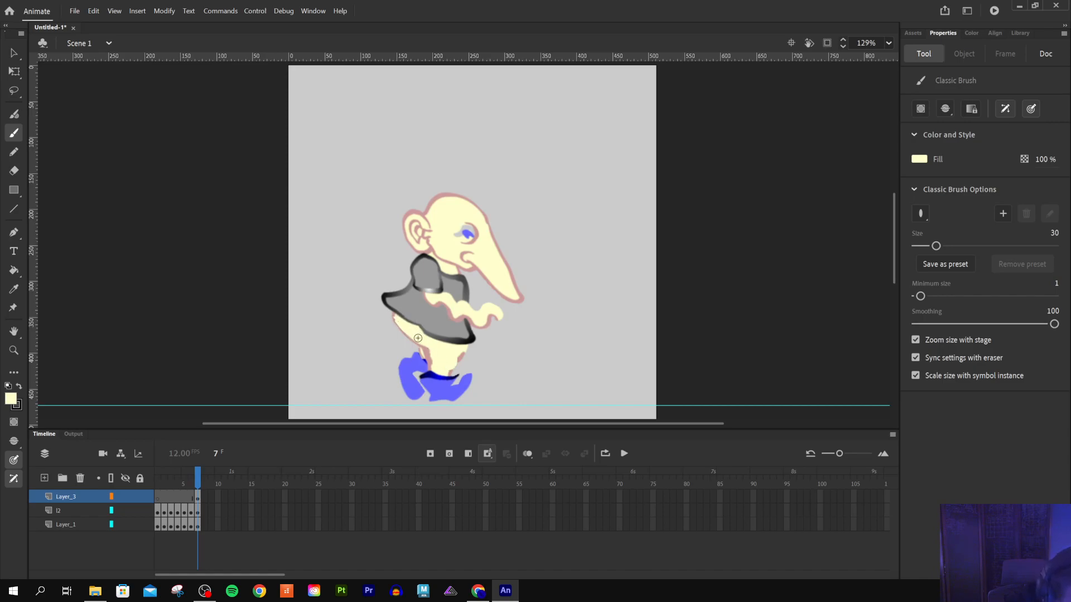
{"action": "key", "text": "bracketleft"}
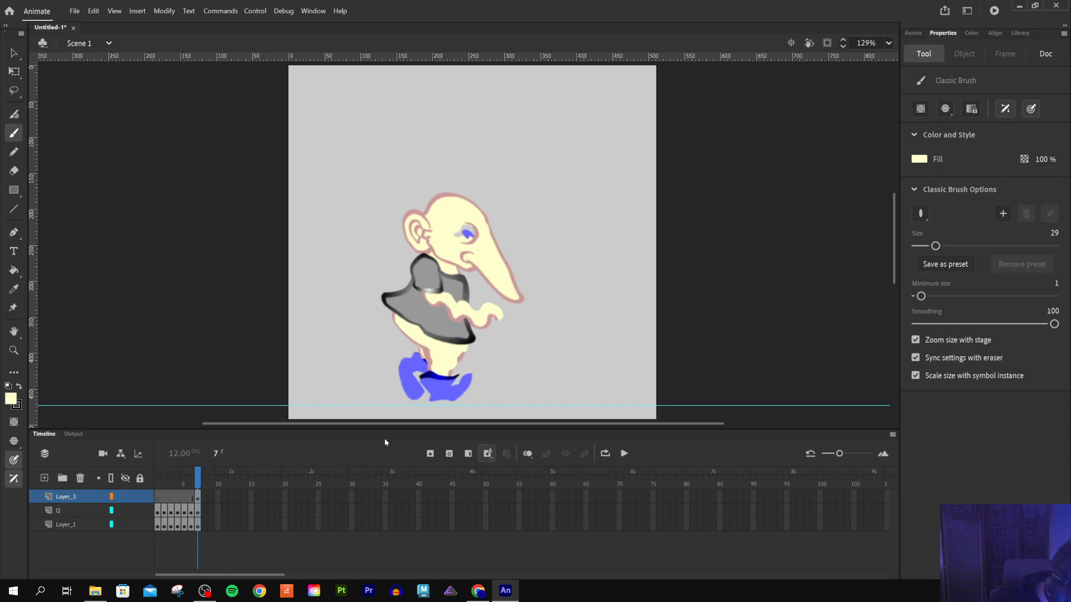
{"action": "key", "text": "Return"}
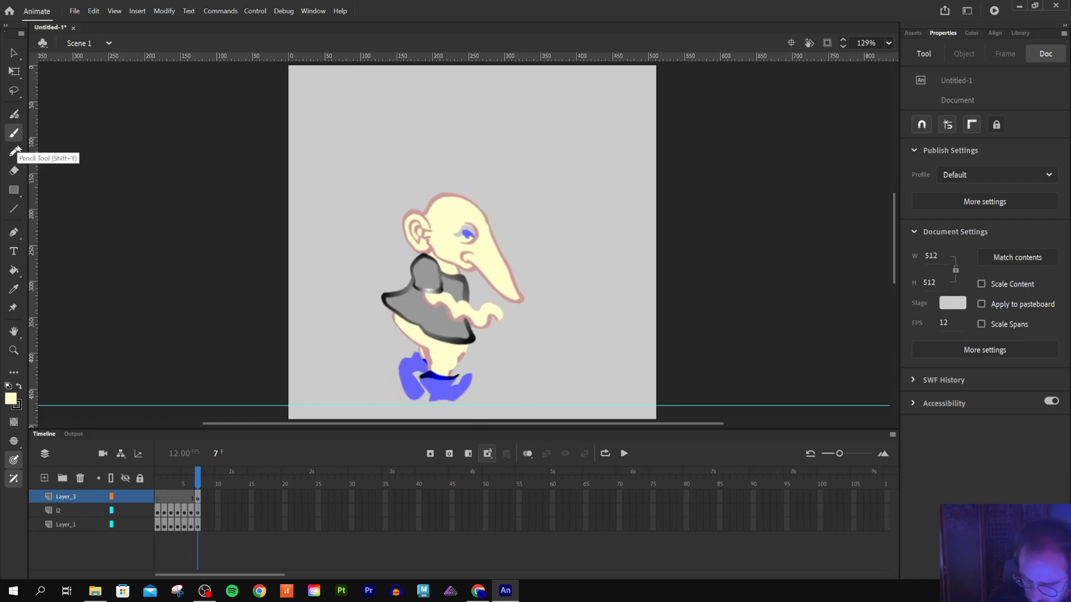
Set the Classic Brush fill to dusty pink and redraw the leg outlines on frame 7 of Layer_3, reducing the brush size to 15
{"action": "left_click", "coordinate": [971, 35]}
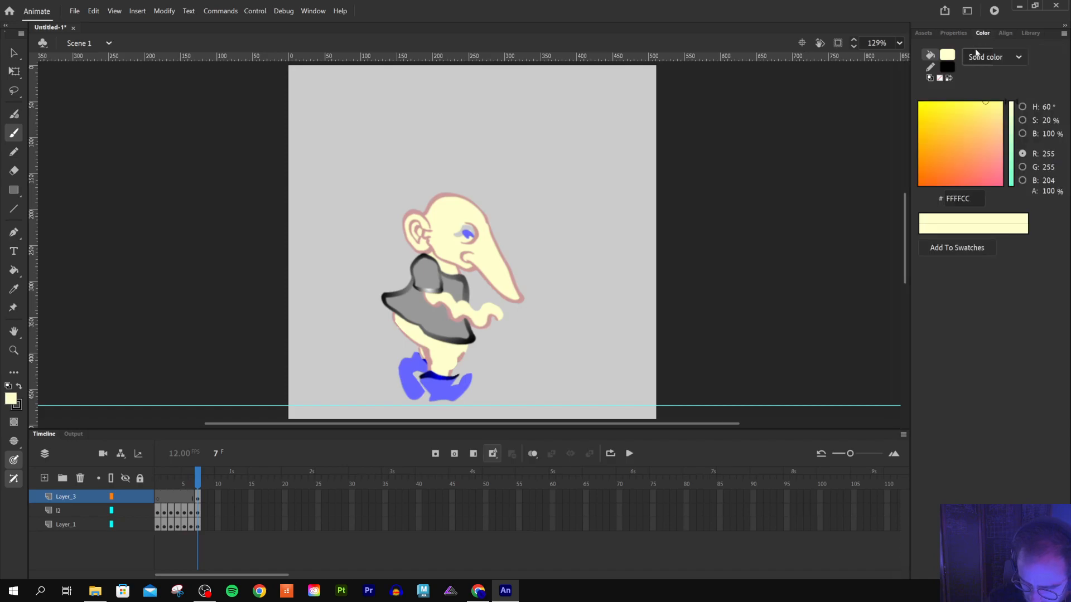
{"action": "left_click", "coordinate": [950, 34]}
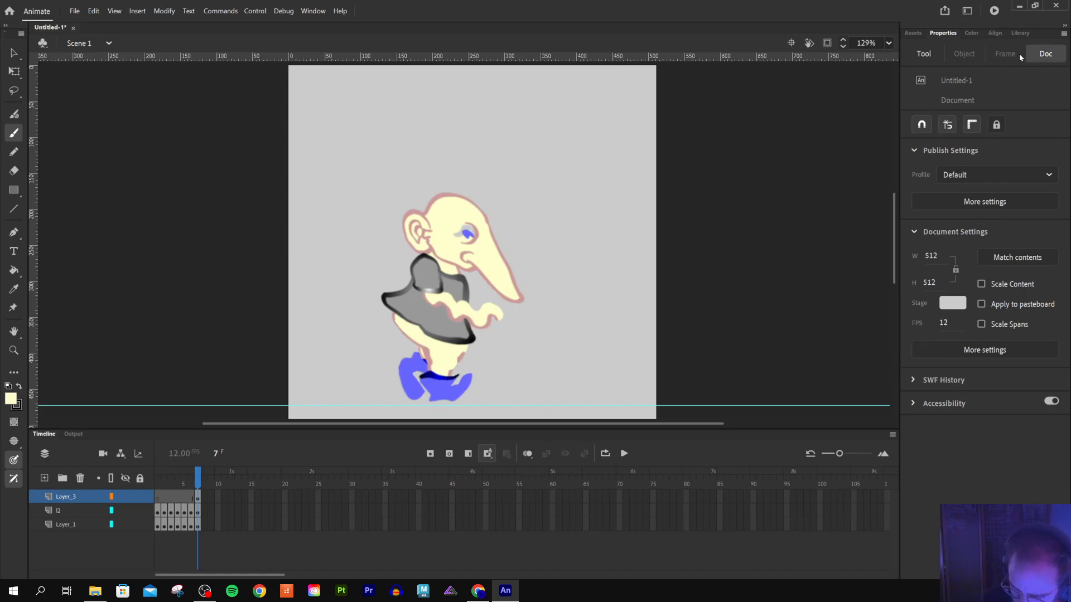
{"action": "left_click", "coordinate": [931, 53]}
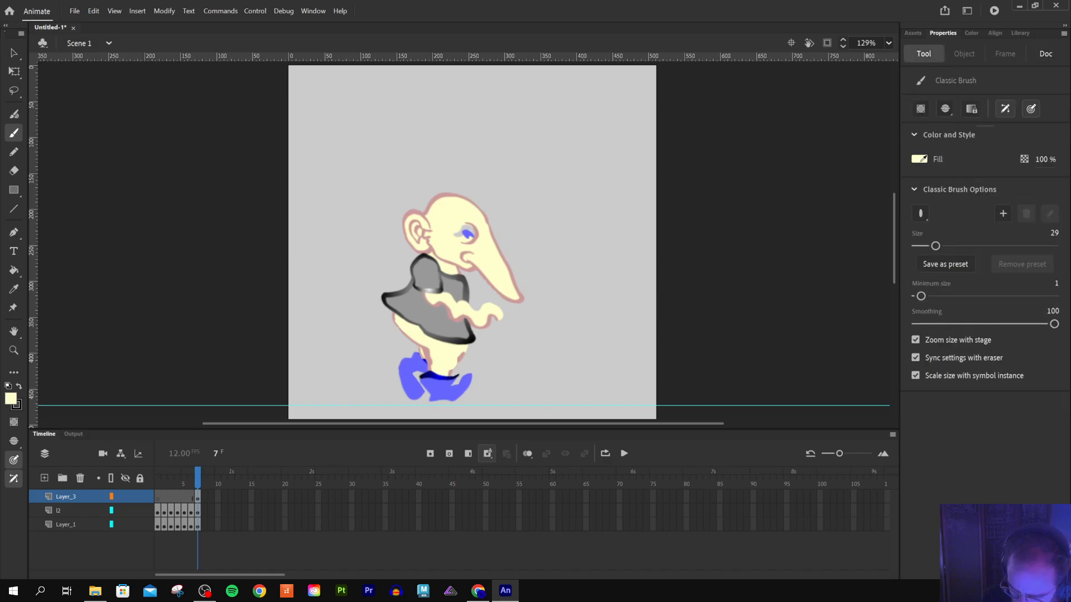
{"action": "left_click", "coordinate": [921, 160]}
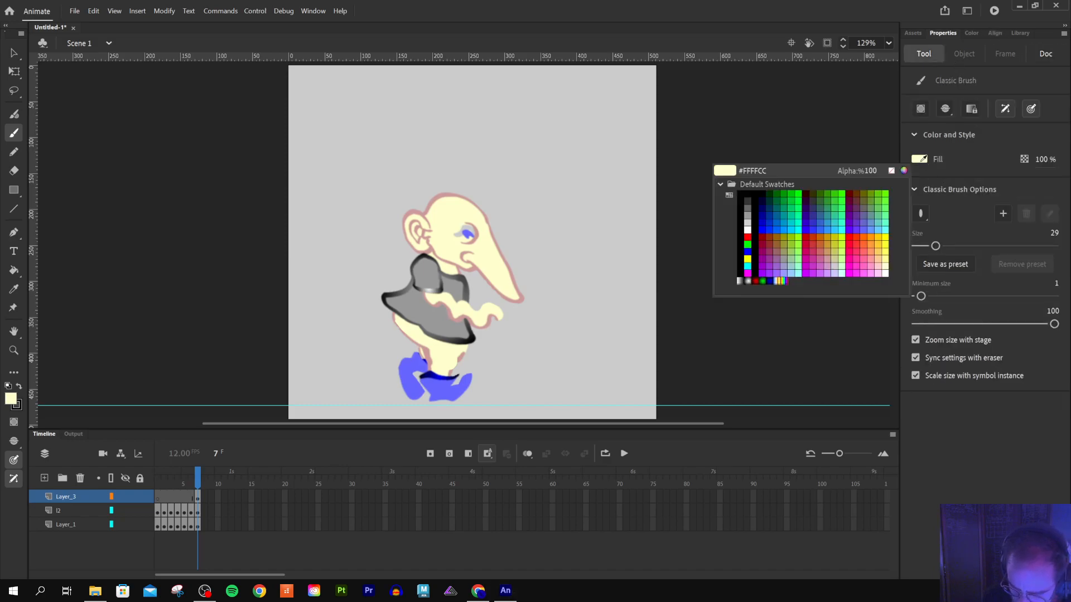
{"action": "left_click", "coordinate": [829, 259]}
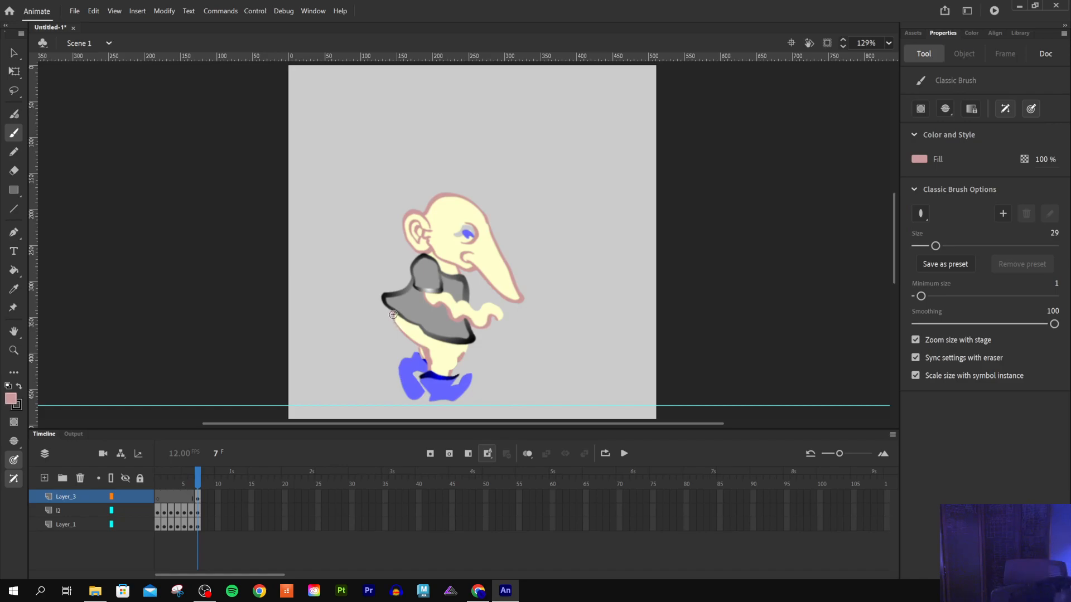
{"action": "left_click_drag", "start_coordinate": [393, 317], "coordinate": [428, 347]}
{"action": "key", "text": "ctrl+z"}
{"action": "left_click_drag", "start_coordinate": [394, 316], "coordinate": [424, 350]}
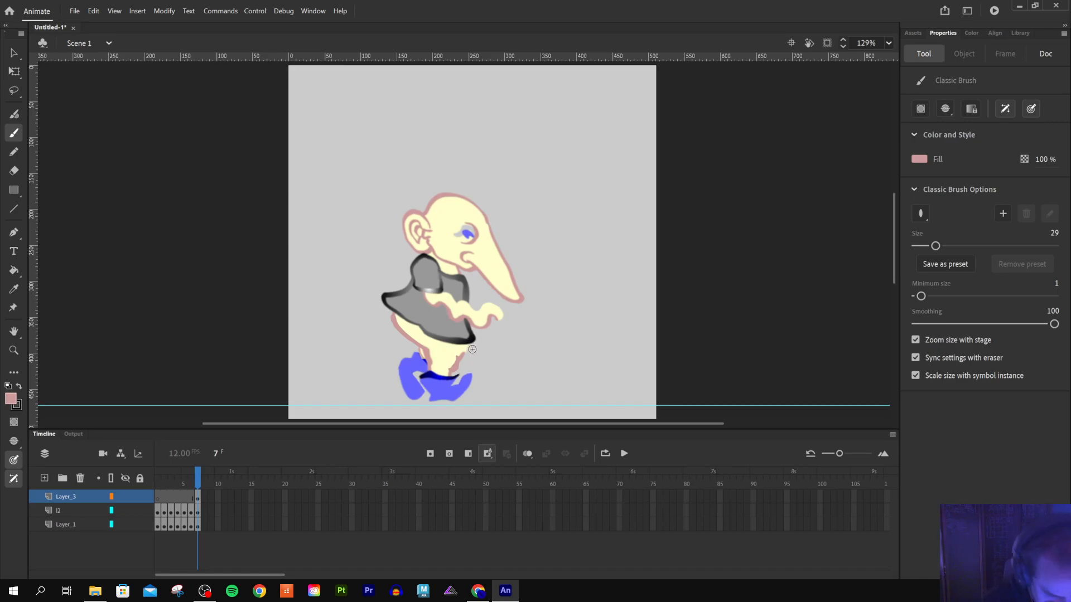
{"action": "left_click_drag", "start_coordinate": [935, 246], "coordinate": [919, 247]}
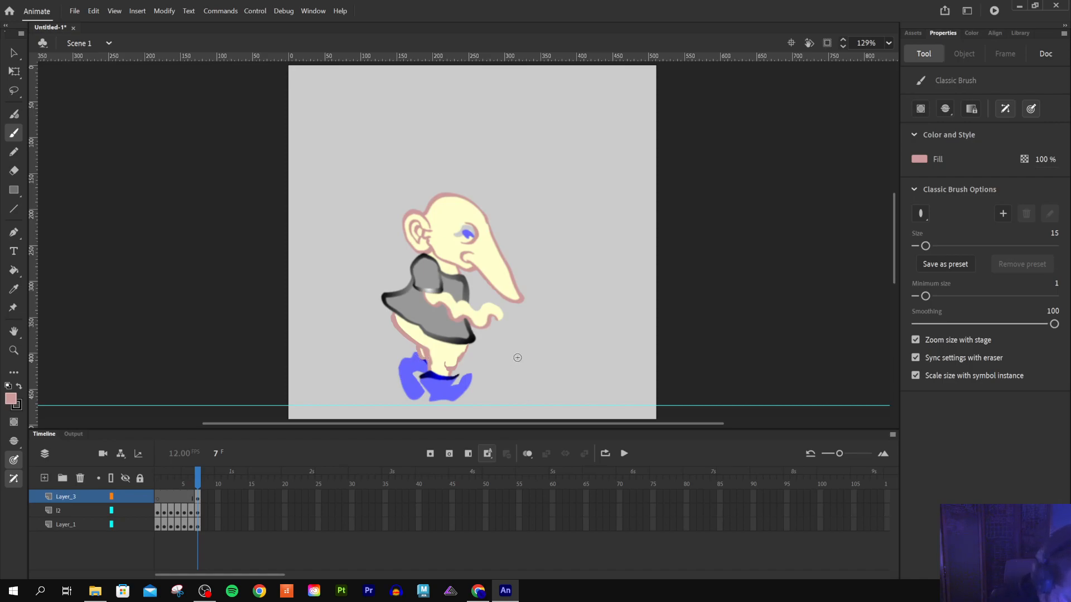
Save the document as an Animate Document named slopper in the tutorialvideos folder
{"action": "left_click", "coordinate": [74, 10]}
{"action": "left_click", "coordinate": [115, 116]}
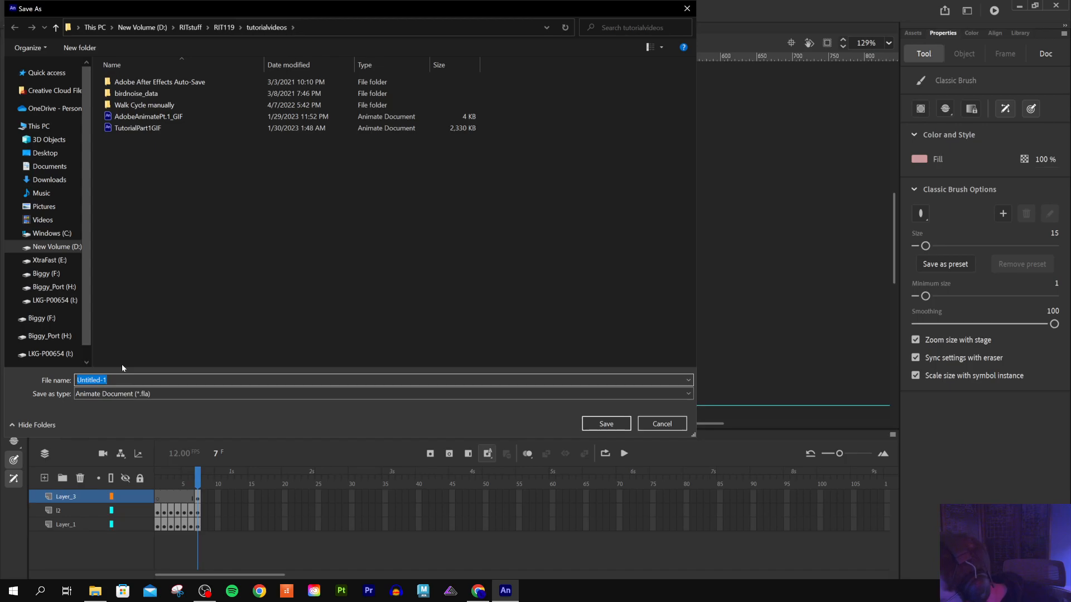
{"action": "type", "text": "slopper"}
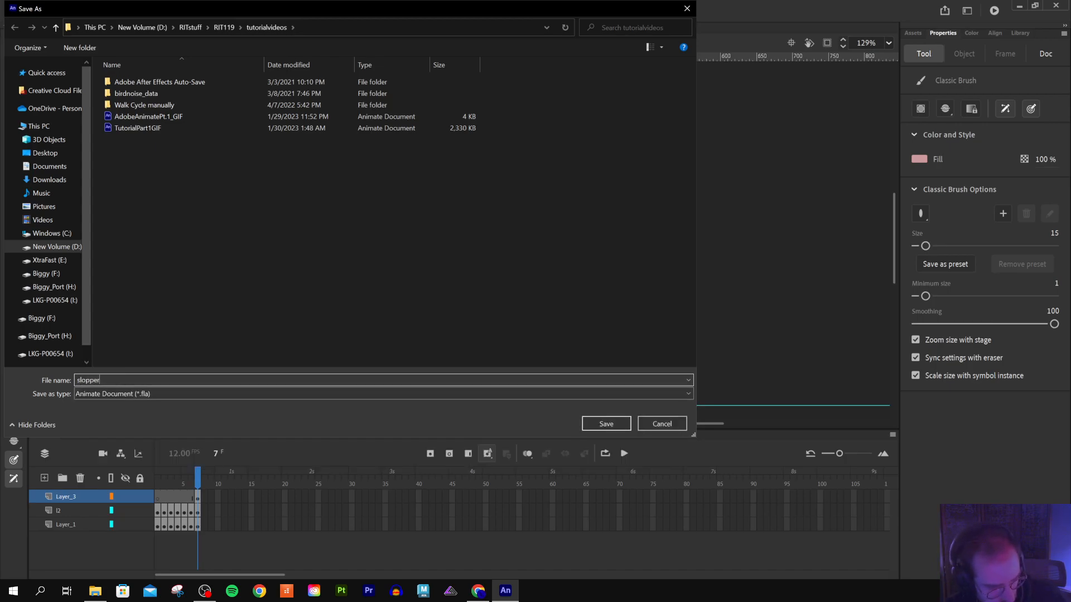
{"action": "key", "text": "Return"}
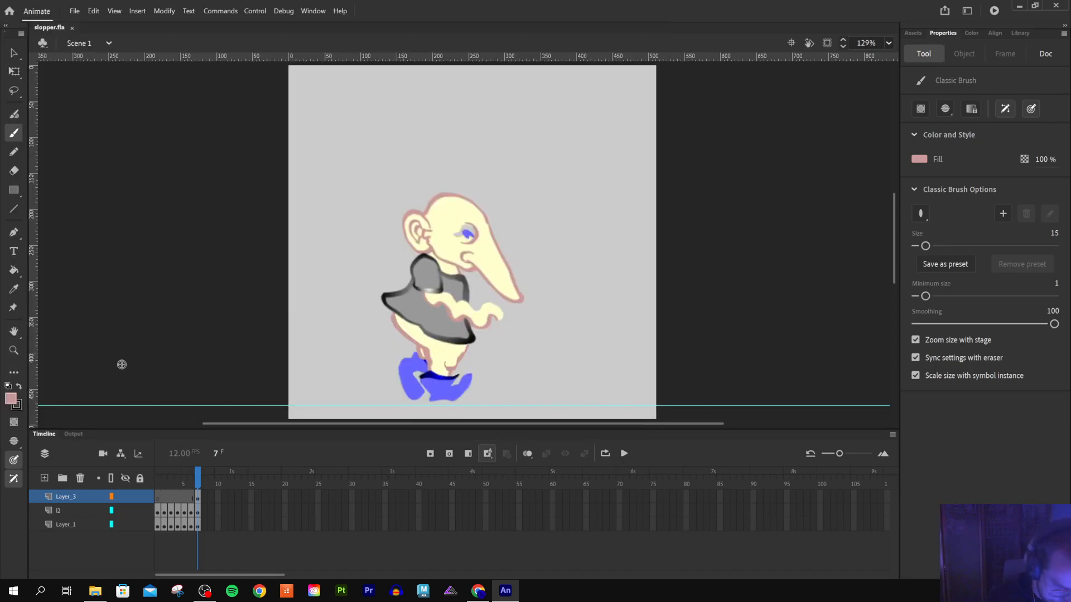
Open the animated GIF export settings, and resize the Export Image window so its preview and options fit on screen
{"action": "left_click", "coordinate": [74, 11]}
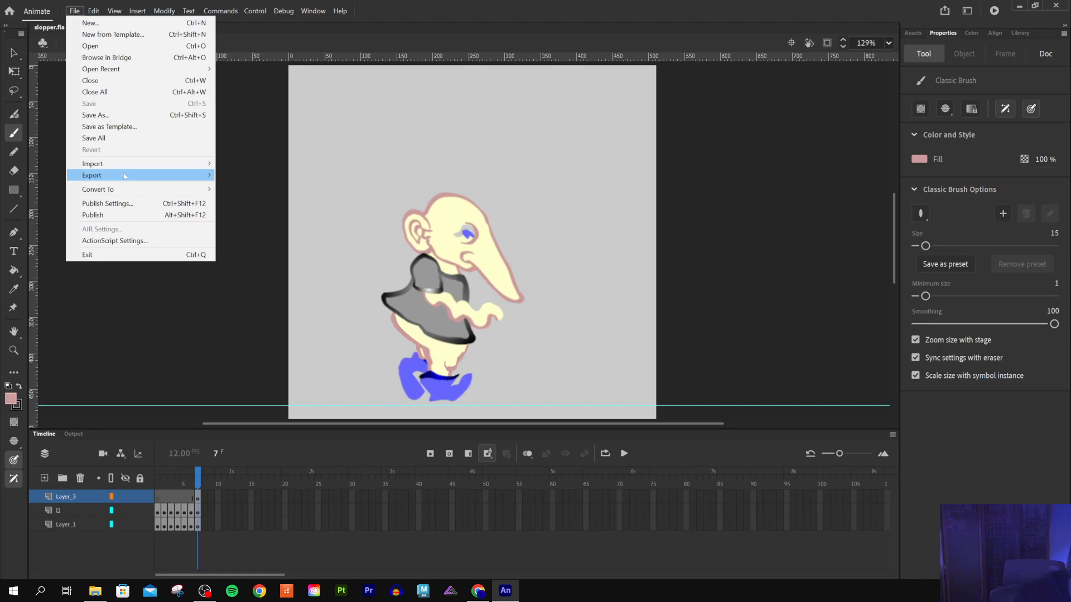
{"action": "mouse_move", "coordinate": [124, 176]}
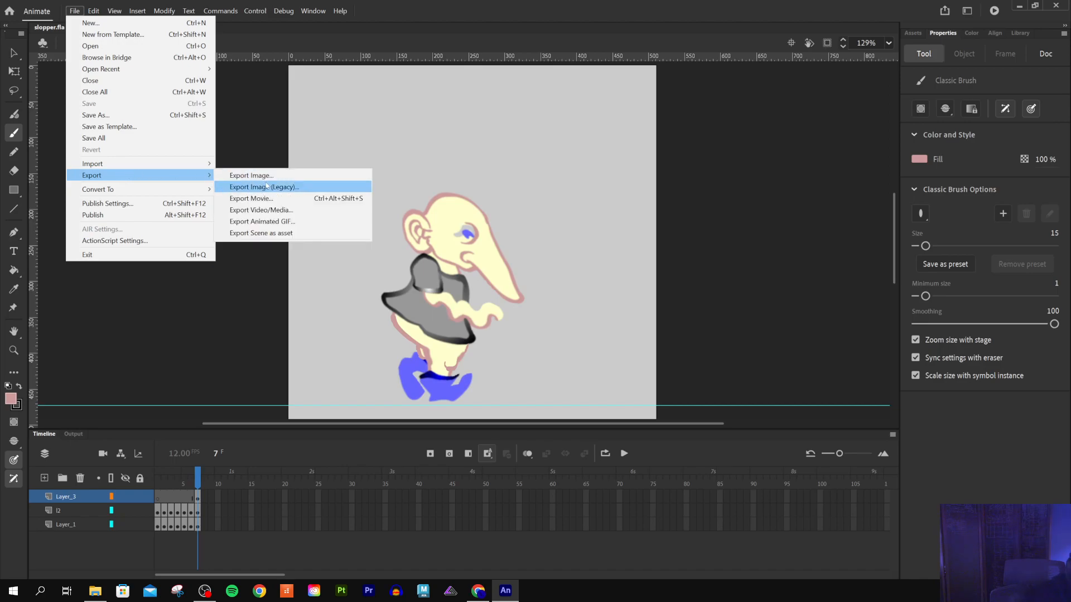
{"action": "left_click", "coordinate": [284, 222]}
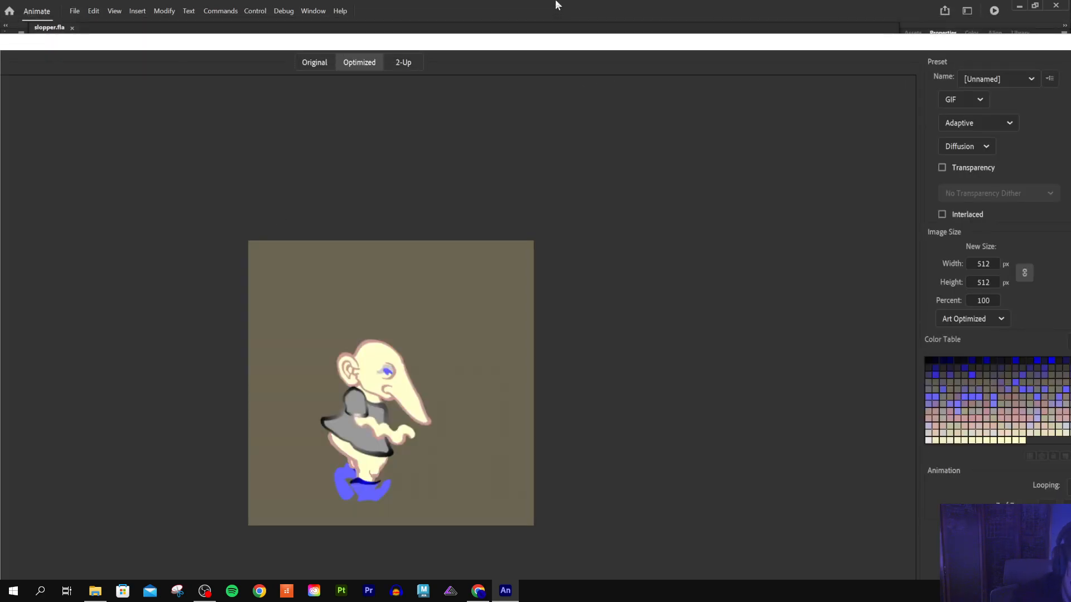
{"action": "left_click_drag", "start_coordinate": [555, 42], "coordinate": [234, 88]}
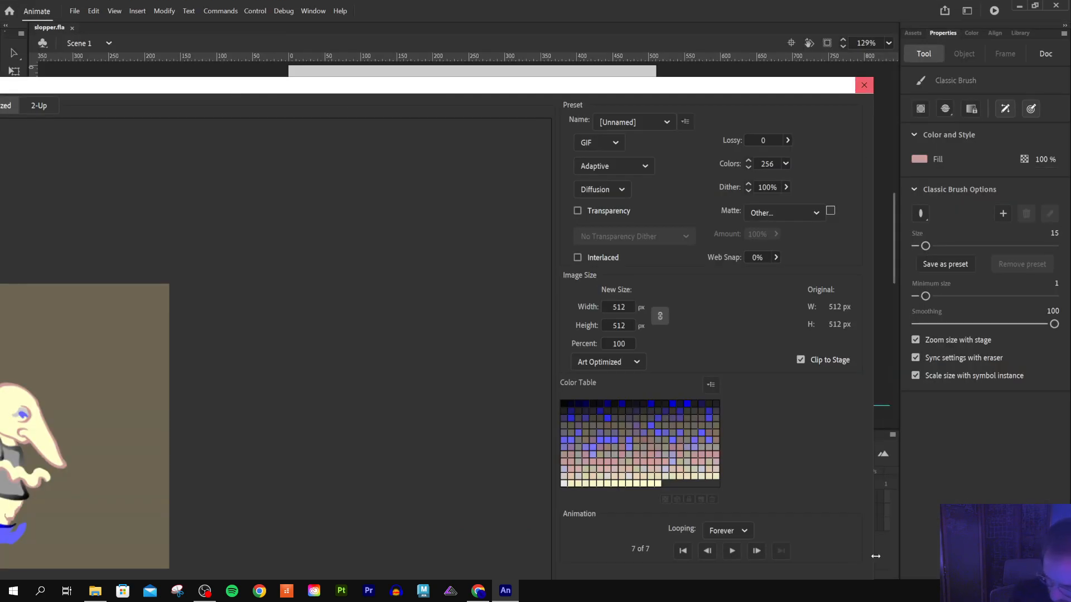
{"action": "left_click_drag", "start_coordinate": [874, 560], "coordinate": [548, 517]}
{"action": "left_click_drag", "start_coordinate": [375, 88], "coordinate": [643, 36]}
{"action": "left_click_drag", "start_coordinate": [816, 270], "coordinate": [489, 295]}
{"action": "left_click_drag", "start_coordinate": [293, 34], "coordinate": [629, 34]}
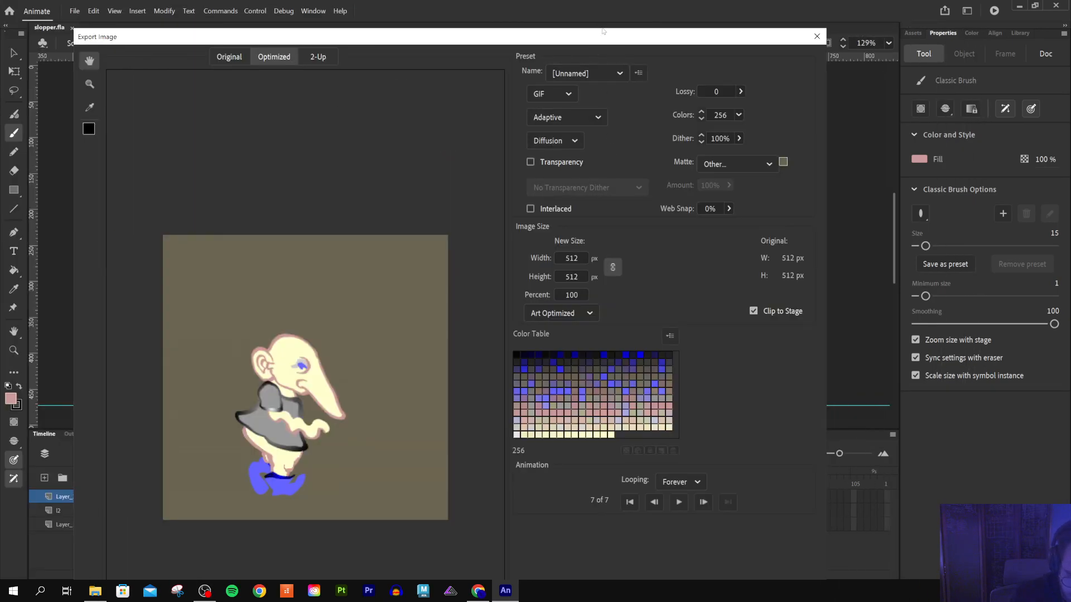
{"action": "left_click_drag", "start_coordinate": [602, 31], "coordinate": [565, 37]}
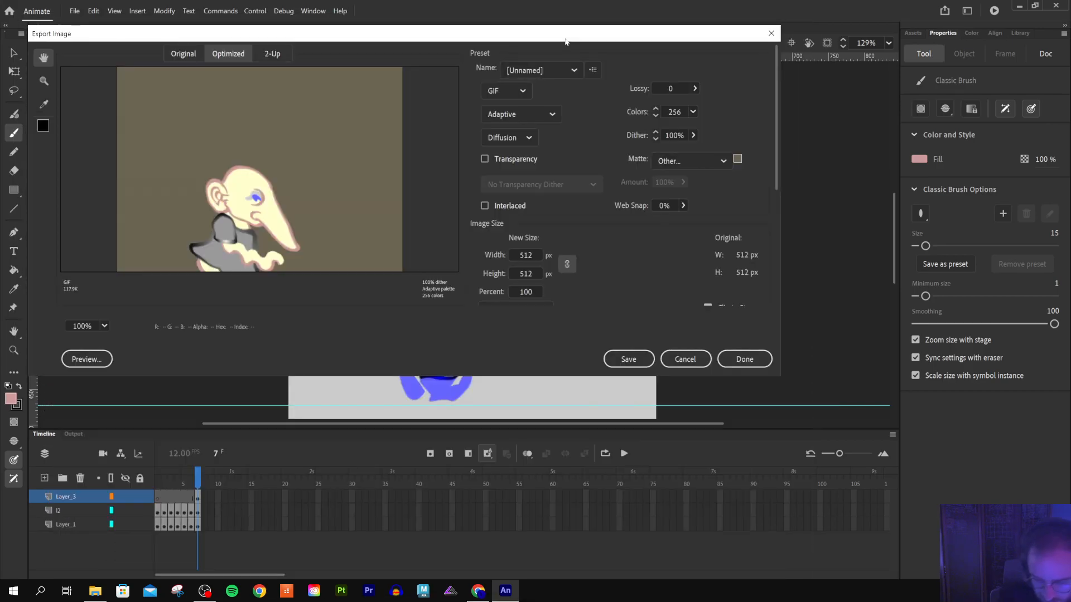
{"action": "left_click_drag", "start_coordinate": [773, 375], "coordinate": [790, 500]}
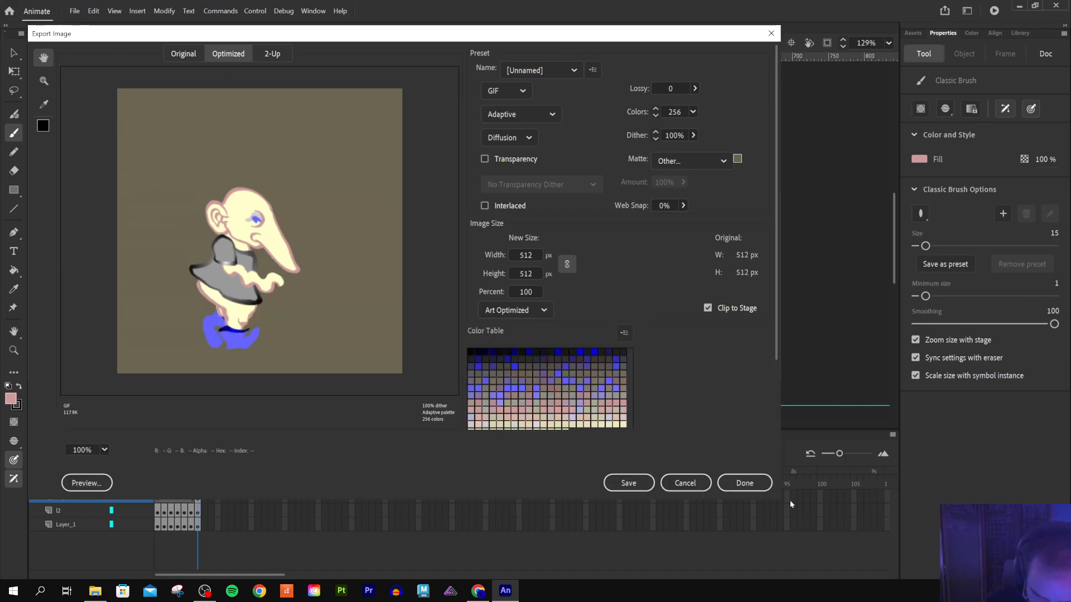
Enable transparency for the GIF and set its dither method to No Dither
{"action": "left_click", "coordinate": [484, 159]}
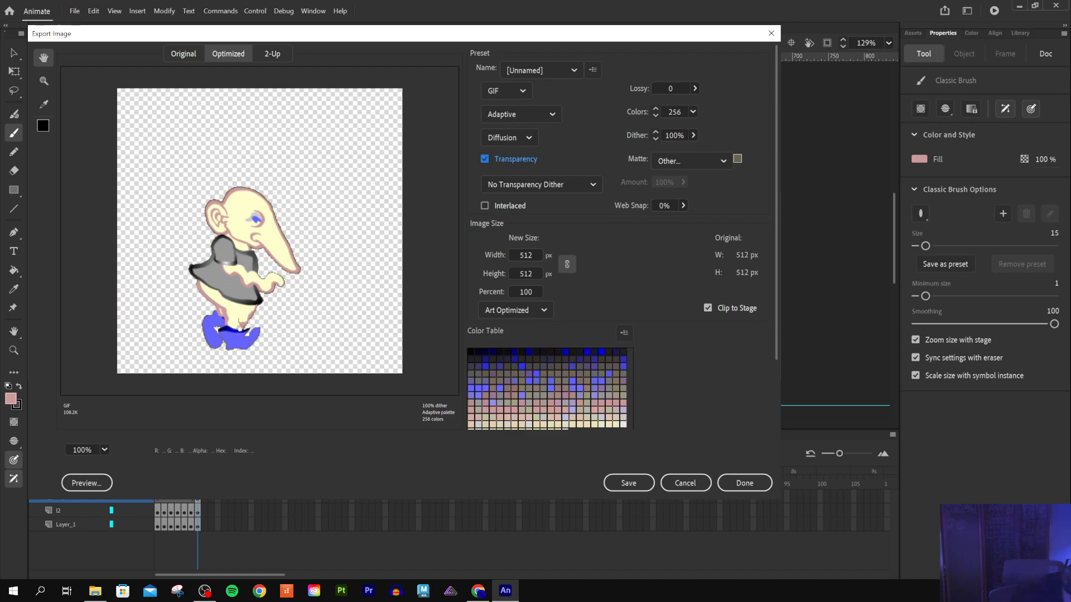
{"action": "left_click", "coordinate": [104, 451]}
{"action": "left_click", "coordinate": [135, 436]}
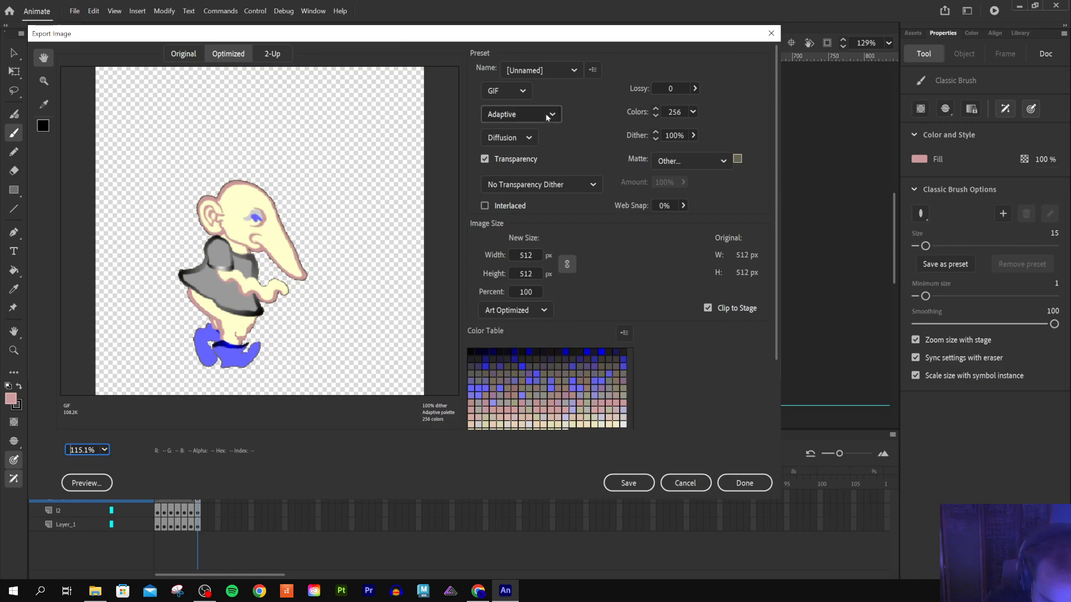
{"action": "left_click", "coordinate": [507, 138]}
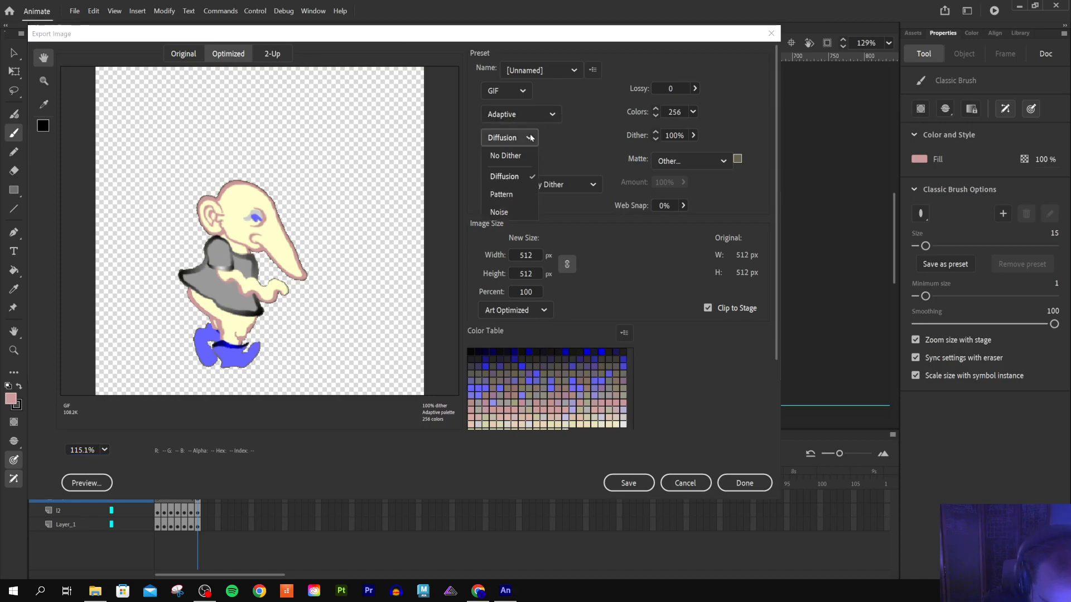
{"action": "left_click", "coordinate": [510, 157]}
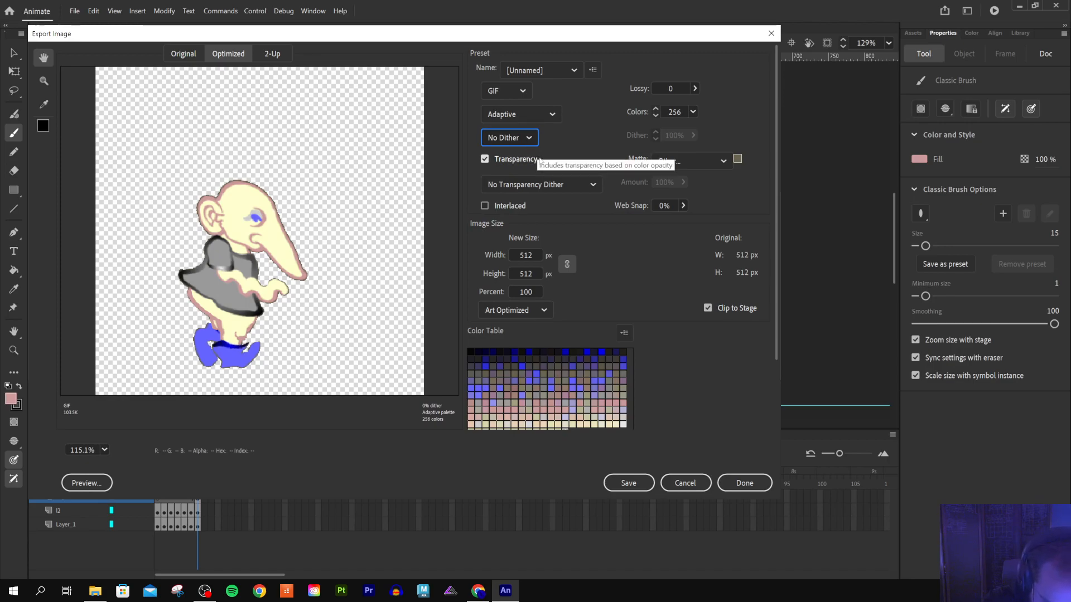
Compare the GIF preview at Lossy values of 59 and 100, and set Lossy to 5
{"action": "left_click", "coordinate": [694, 88]}
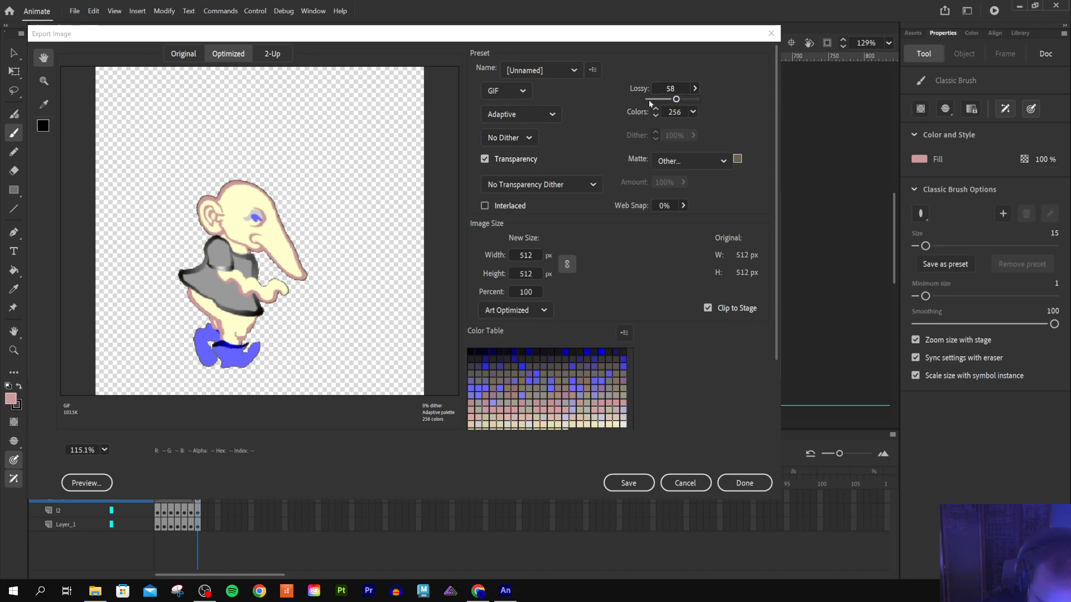
{"action": "left_click_drag", "start_coordinate": [649, 100], "coordinate": [677, 106]}
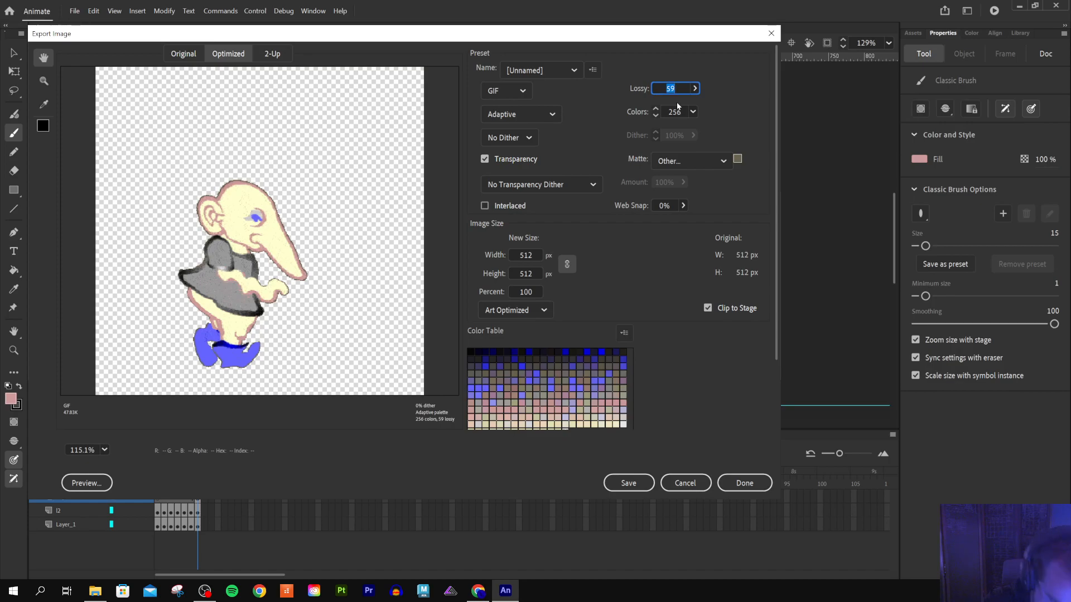
{"action": "left_click", "coordinate": [676, 95]}
{"action": "left_click_drag", "start_coordinate": [676, 101], "coordinate": [711, 111]}
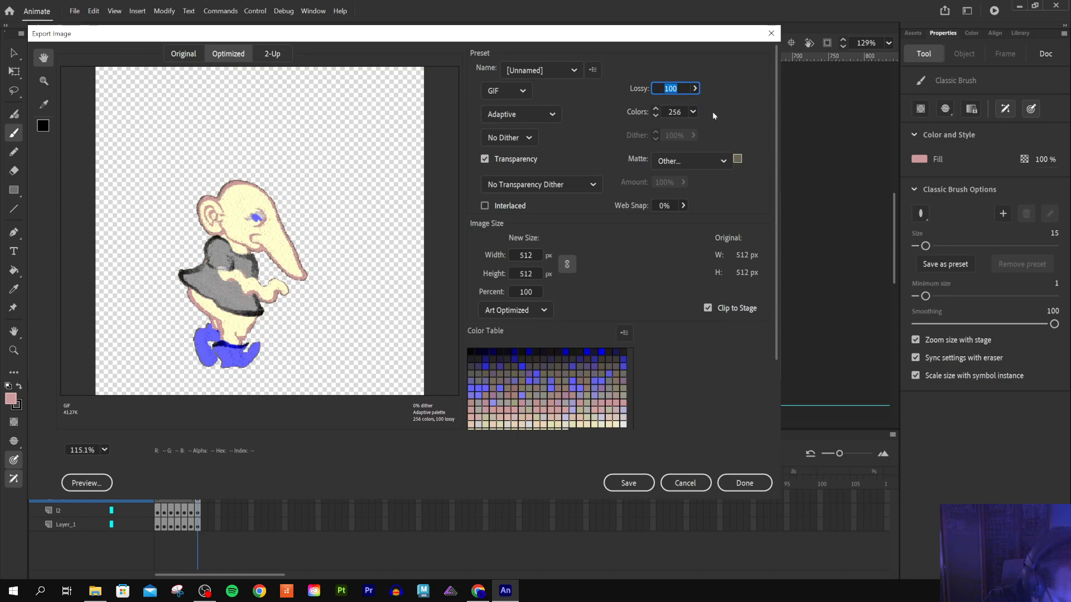
{"action": "left_click", "coordinate": [696, 89]}
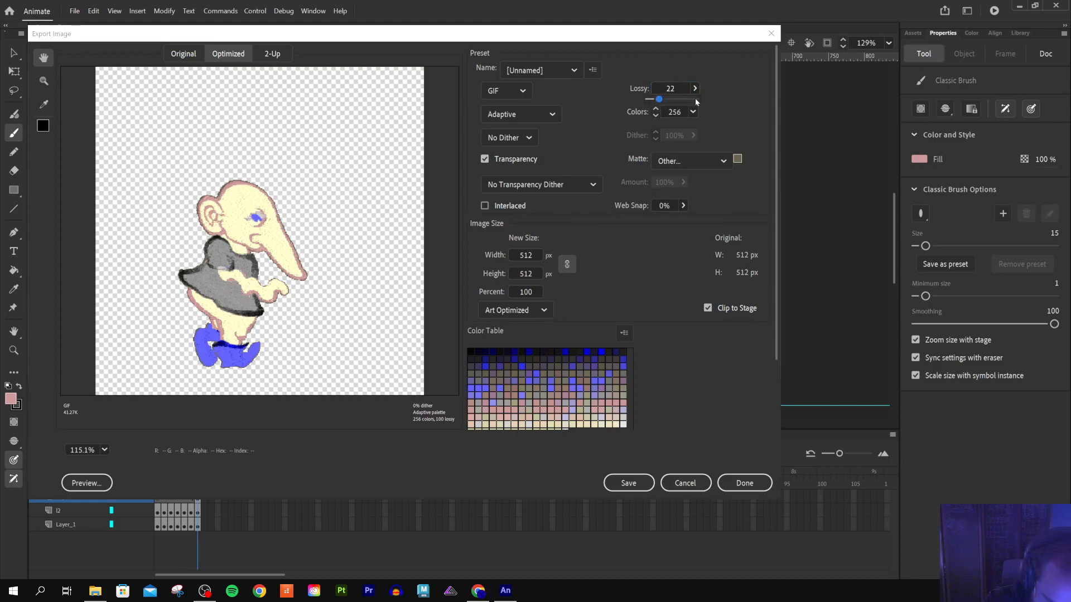
{"action": "scroll", "coordinate": [695, 98], "scroll_direction": "down", "scroll_amount": 5}
{"action": "key", "text": "Return"}
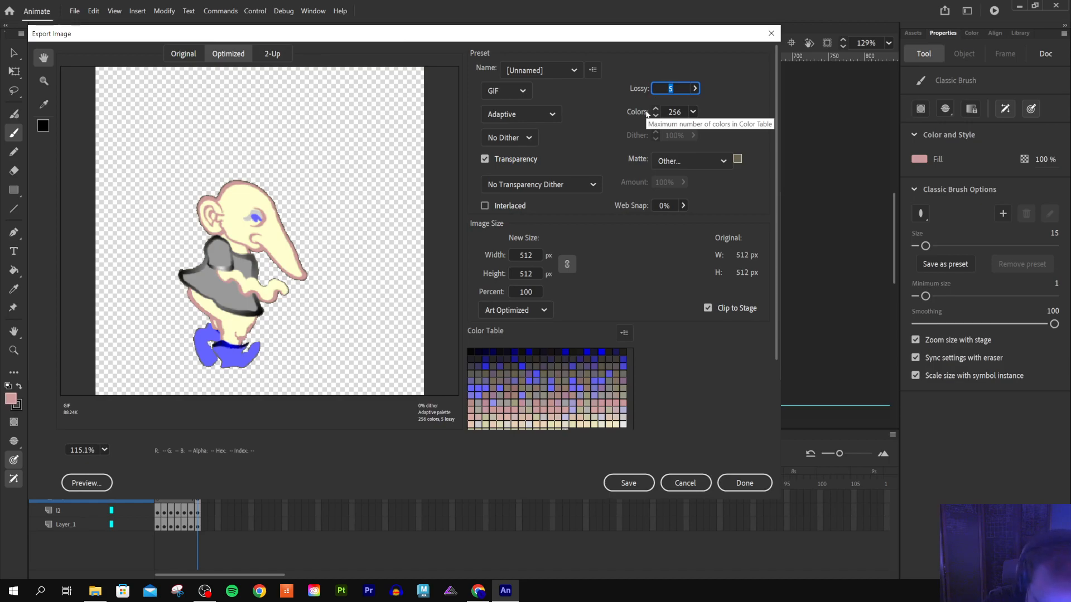
Compare the None and Black mattes on the GIF's edges, and set the matte to None
{"action": "left_click", "coordinate": [741, 164]}
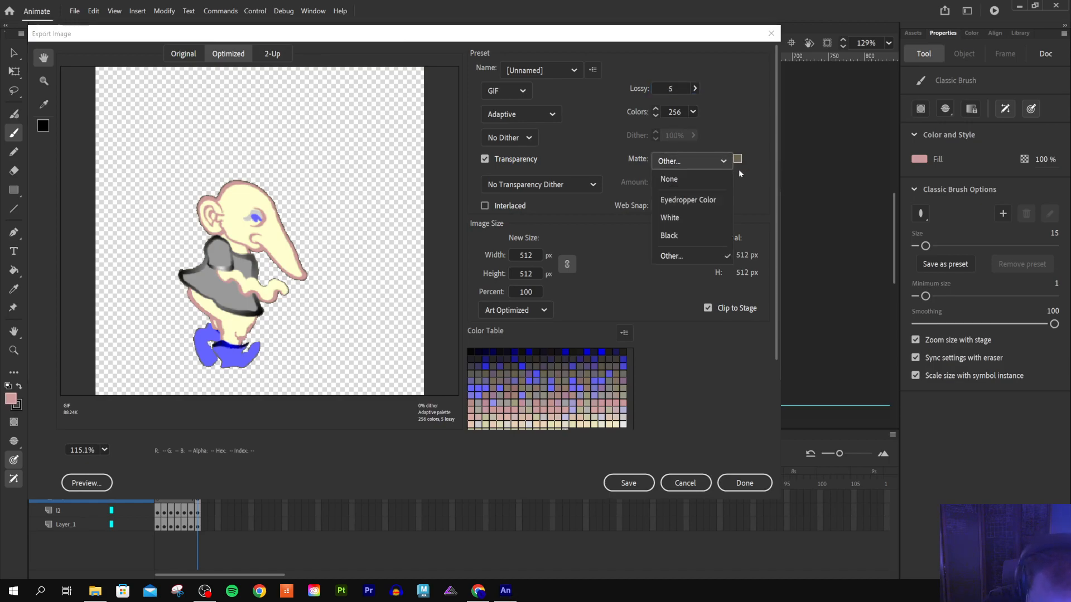
{"action": "left_click", "coordinate": [698, 175]}
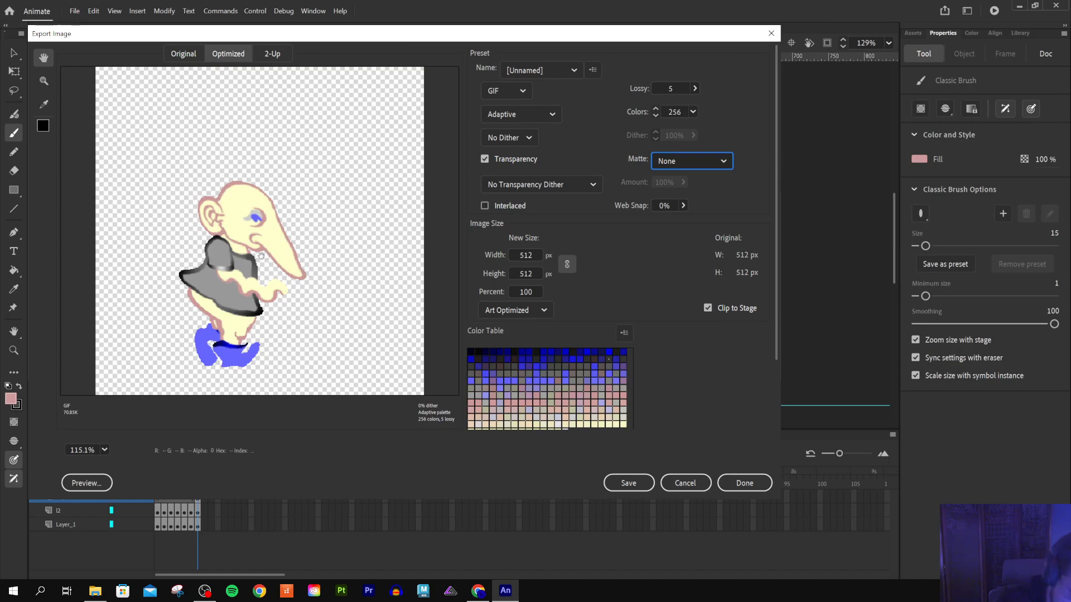
{"action": "left_click", "coordinate": [700, 160]}
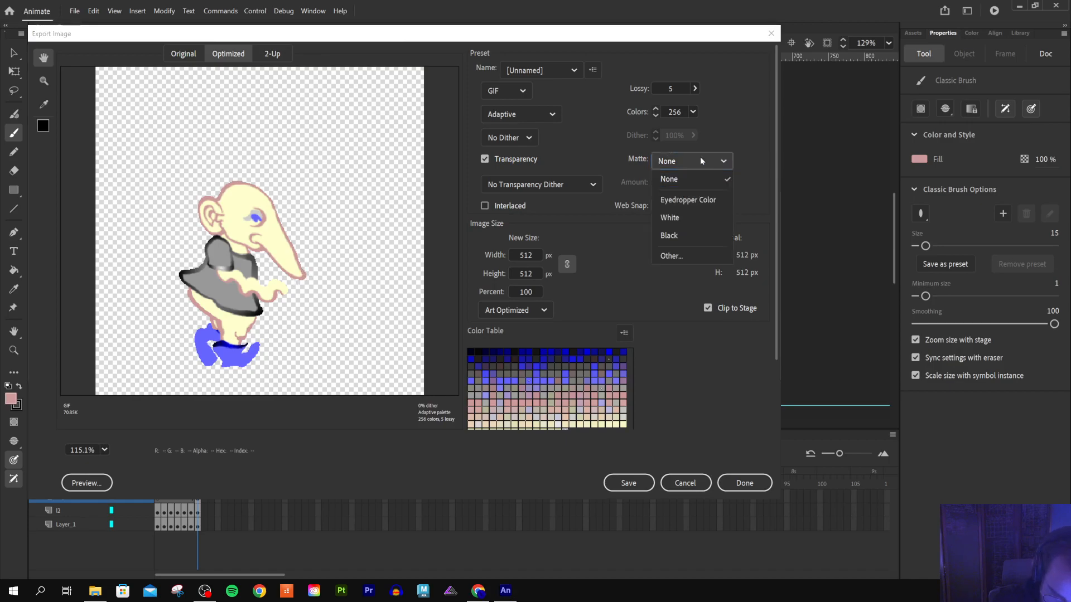
{"action": "left_click", "coordinate": [681, 236]}
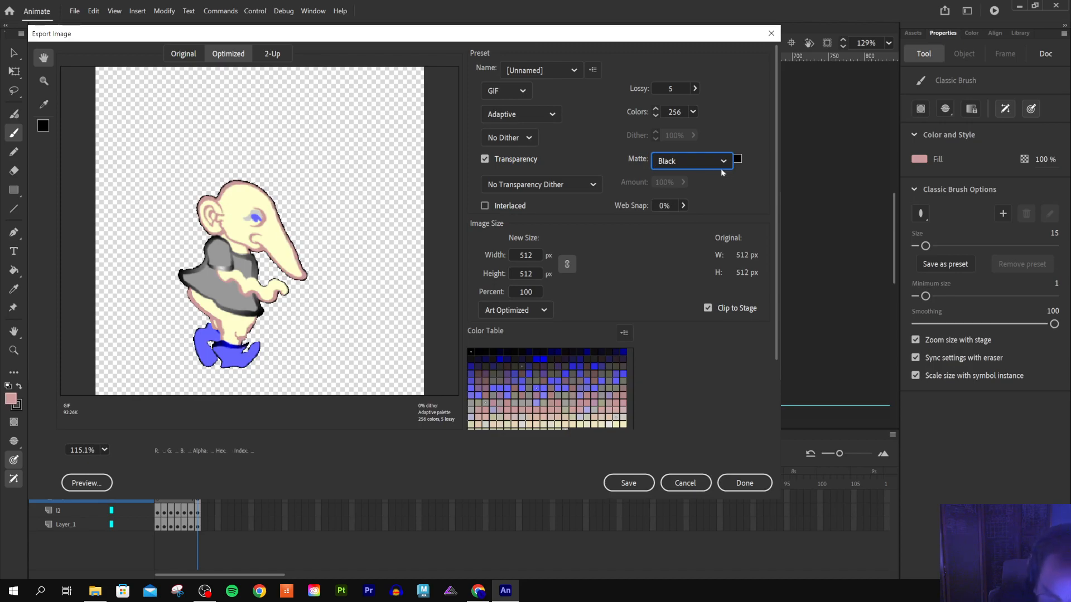
{"action": "left_click", "coordinate": [689, 161]}
{"action": "left_click", "coordinate": [671, 180]}
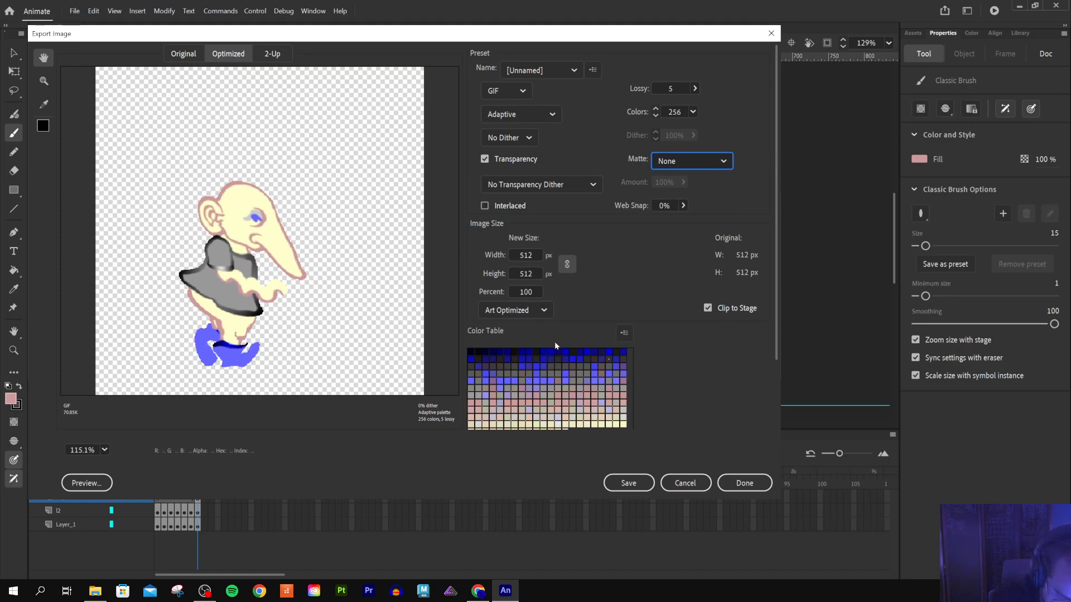
Compare the GIF preview at 128 and 32 colors, and set the number of colors to 64
{"action": "left_click", "coordinate": [537, 313]}
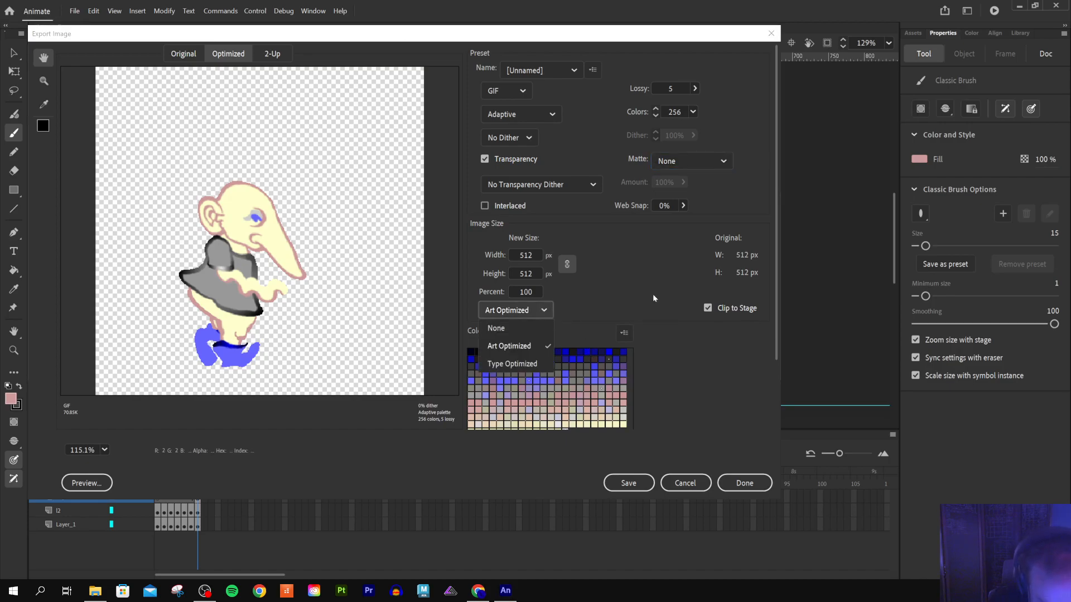
{"action": "left_click", "coordinate": [634, 231]}
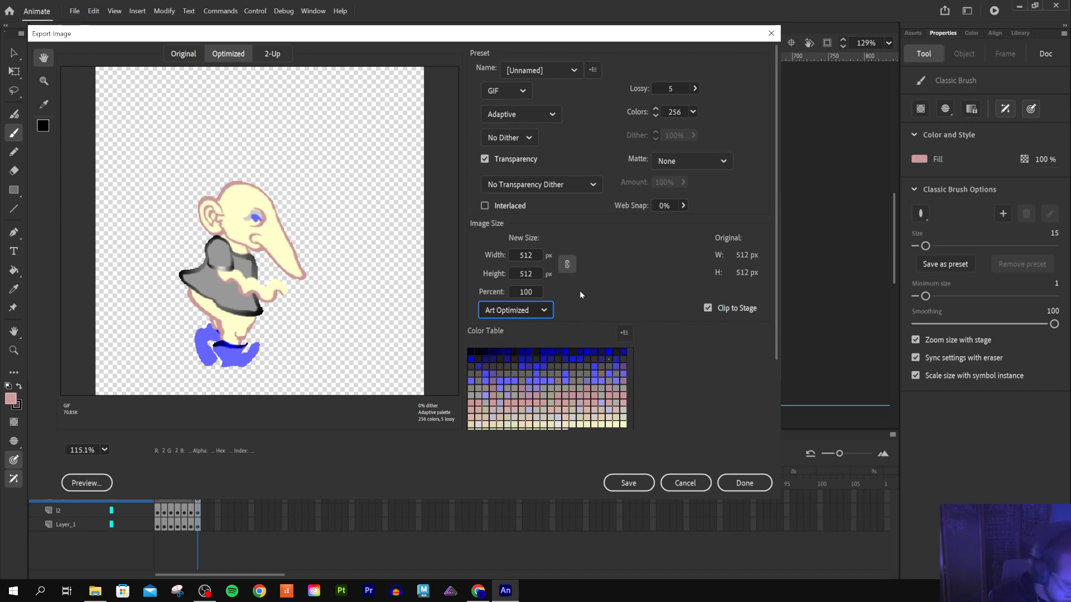
{"action": "left_click", "coordinate": [693, 113]}
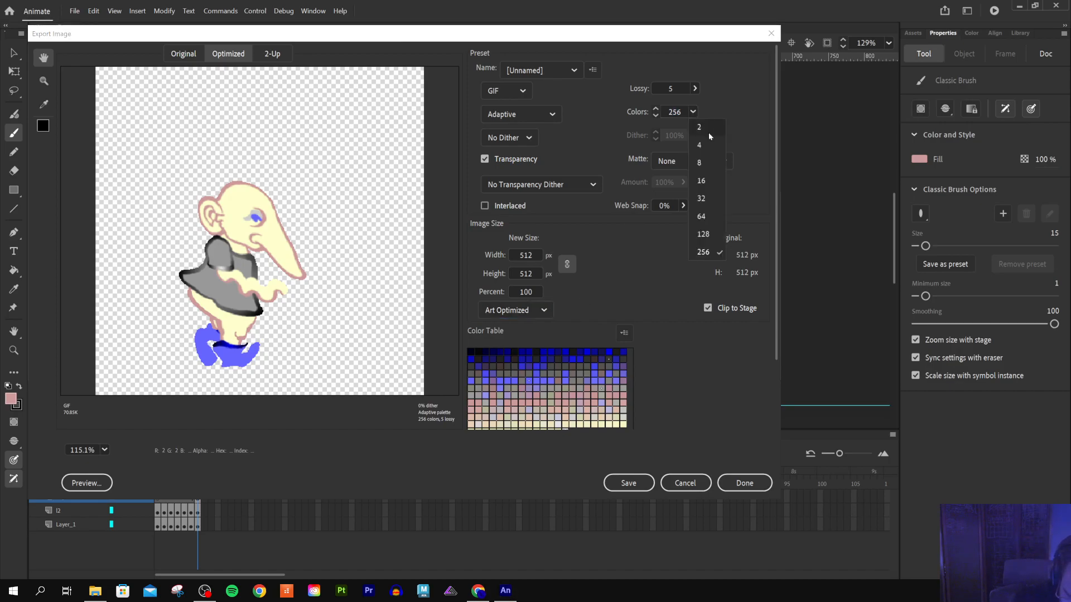
{"action": "left_click", "coordinate": [751, 90]}
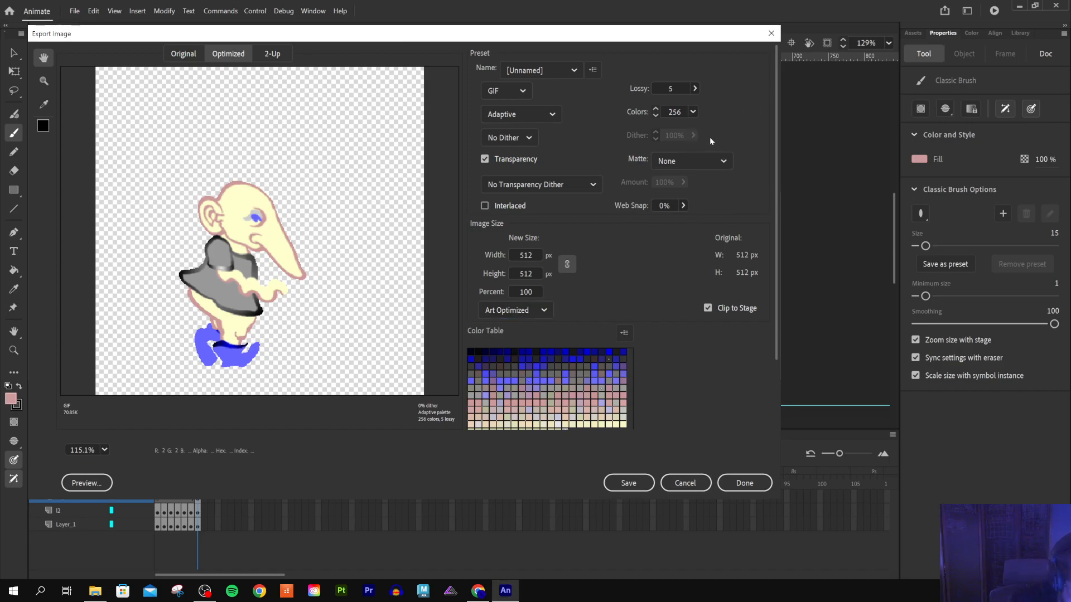
{"action": "left_click", "coordinate": [693, 112]}
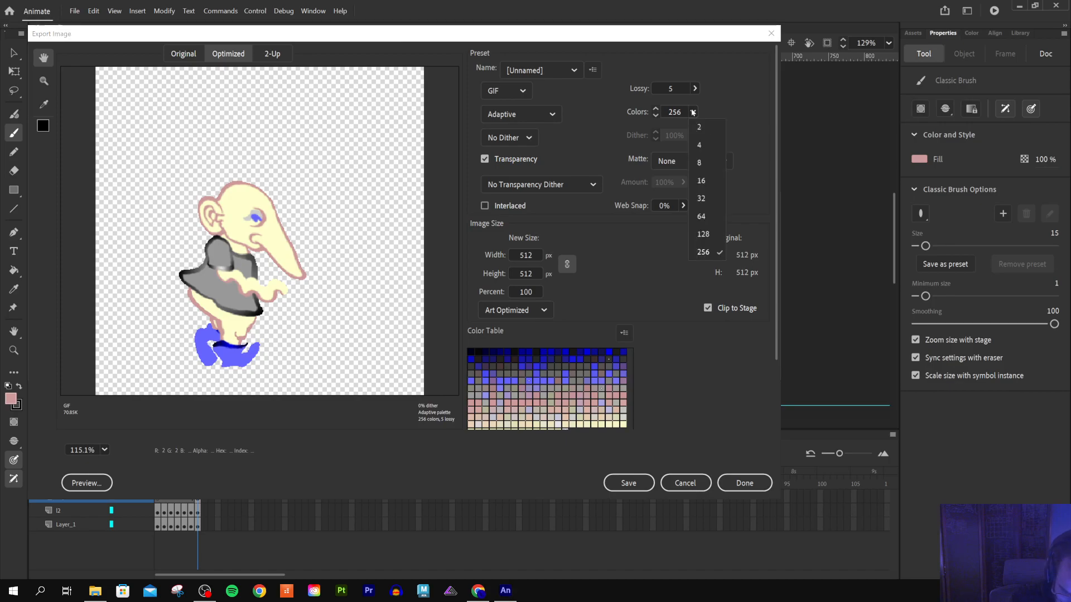
{"action": "left_click", "coordinate": [704, 235]}
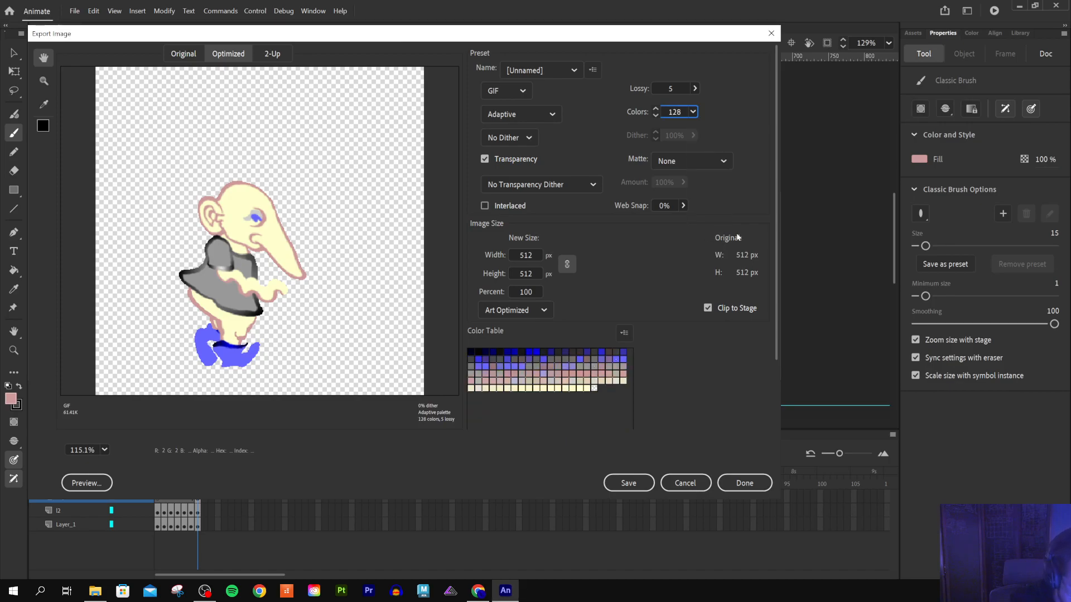
{"action": "left_click", "coordinate": [693, 112]}
{"action": "left_click", "coordinate": [703, 198]}
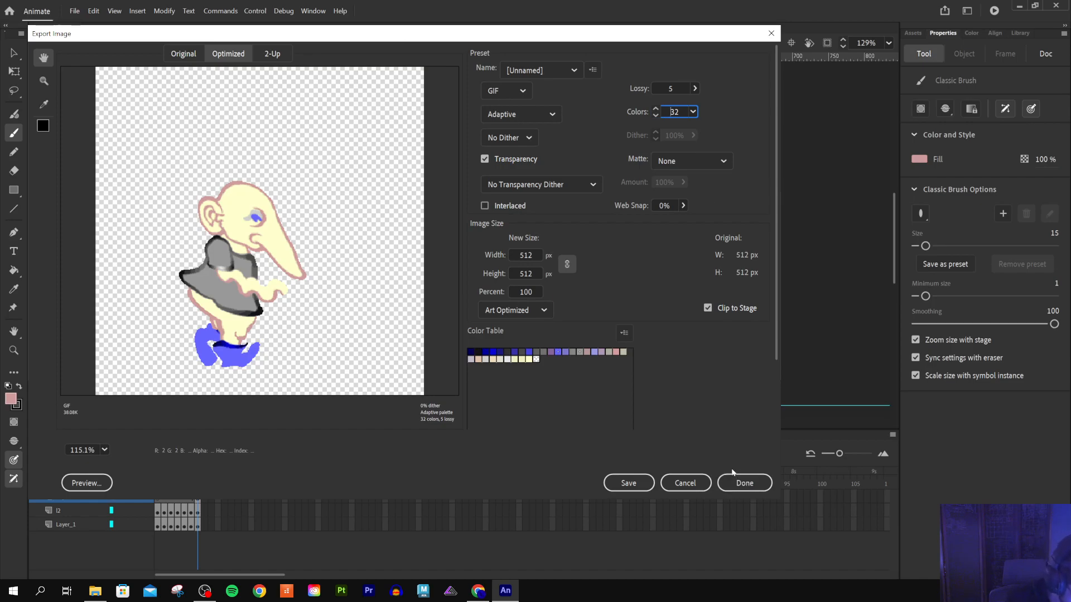
{"action": "left_click", "coordinate": [693, 112]}
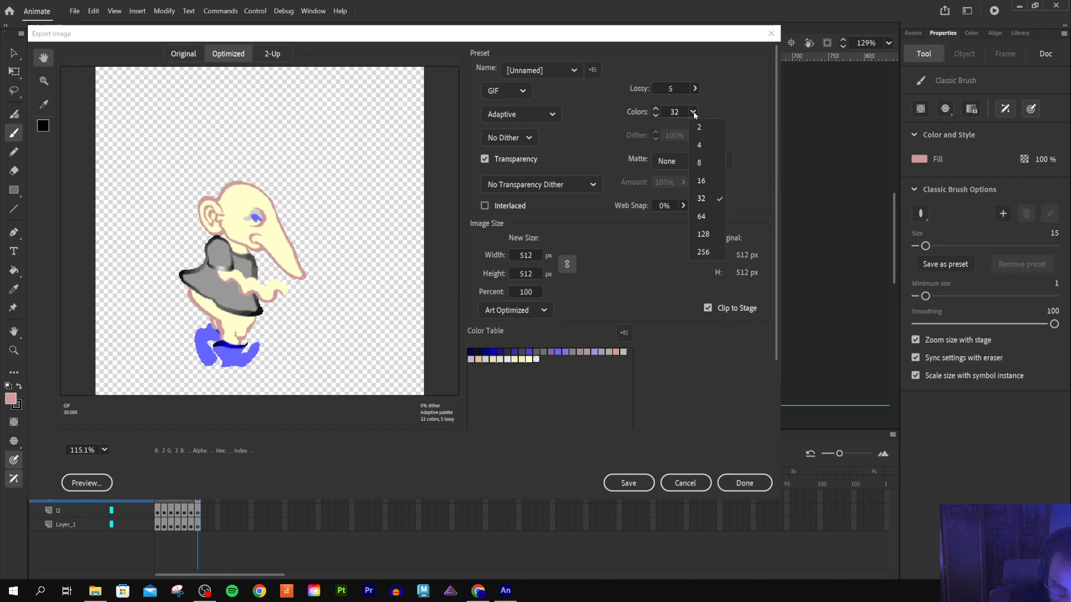
{"action": "left_click", "coordinate": [708, 214]}
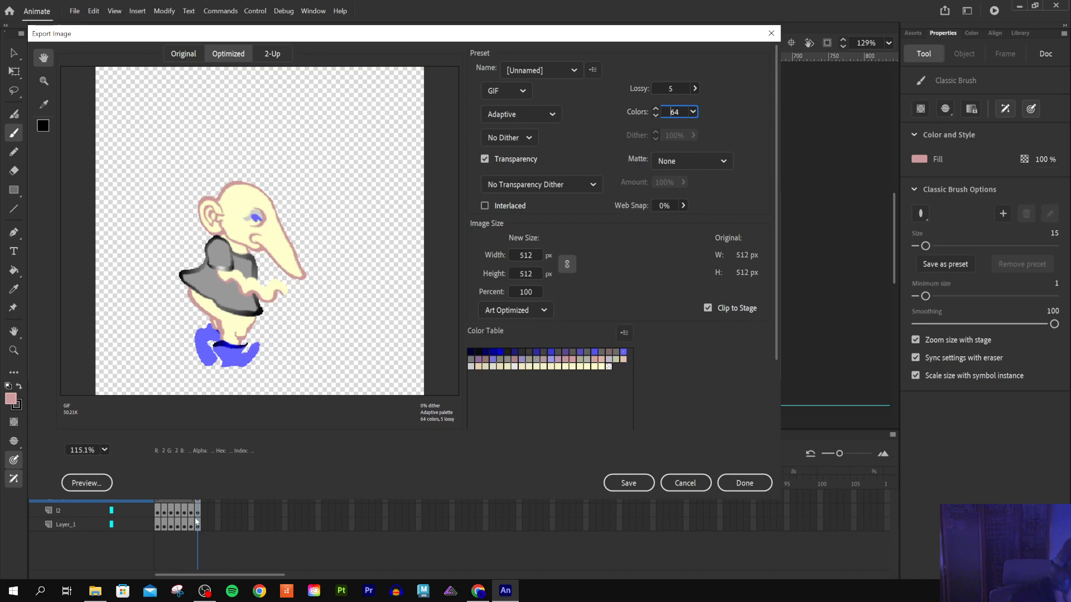
Preview the exported GIF in the web browser to check the looping walk cycle, and close the preview
{"action": "left_click", "coordinate": [95, 481]}
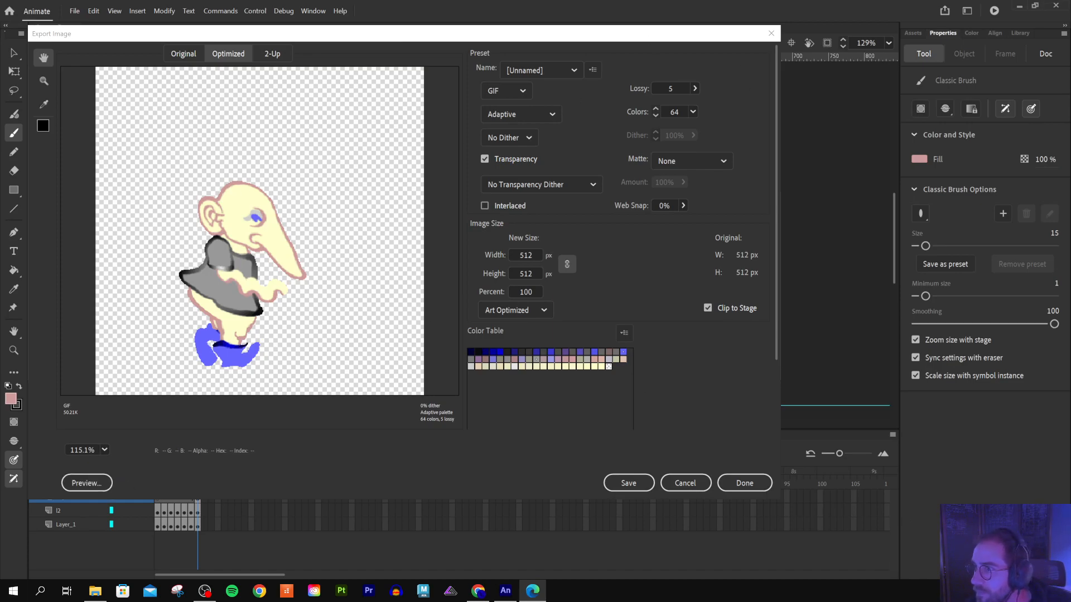
{"action": "left_click_drag", "start_coordinate": [548, 189], "coordinate": [412, 10]}
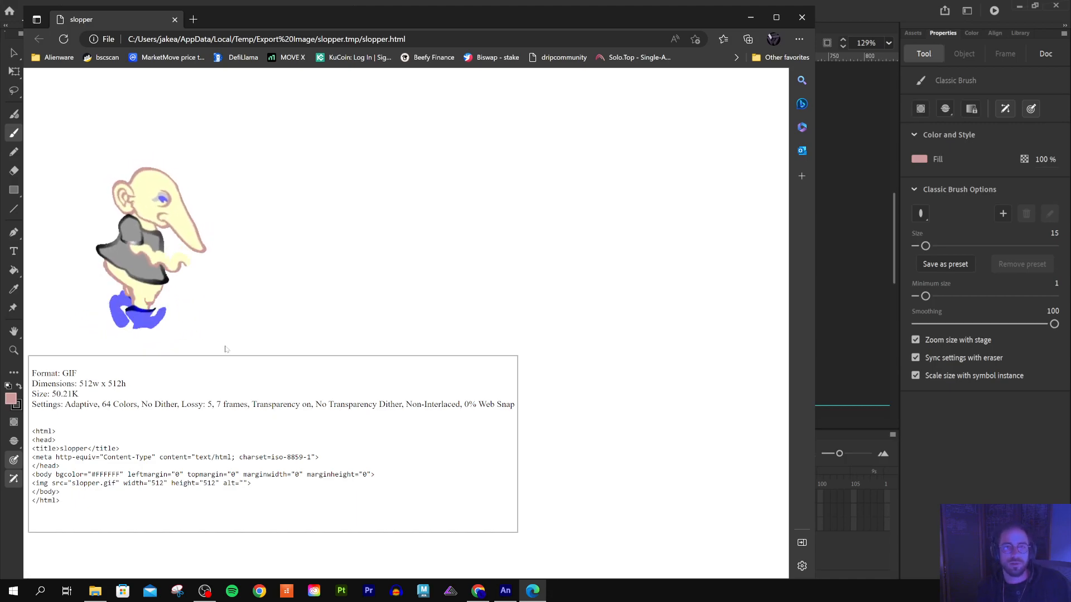
{"action": "left_click", "coordinate": [805, 15]}
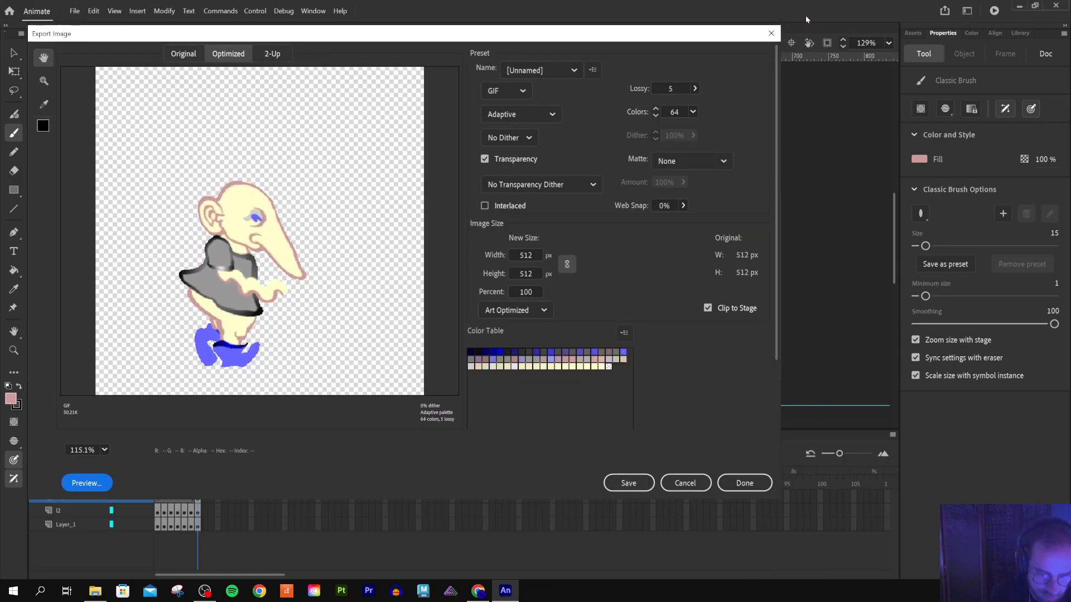
{"action": "left_click", "coordinate": [574, 71]}
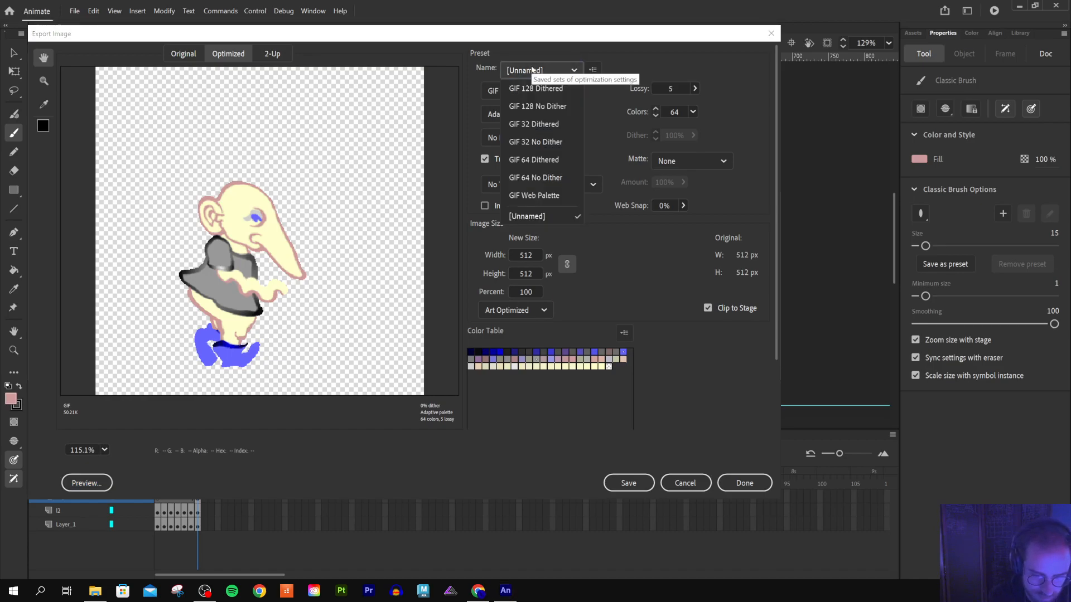
{"action": "left_click", "coordinate": [532, 70]}
{"action": "left_click", "coordinate": [593, 70]}
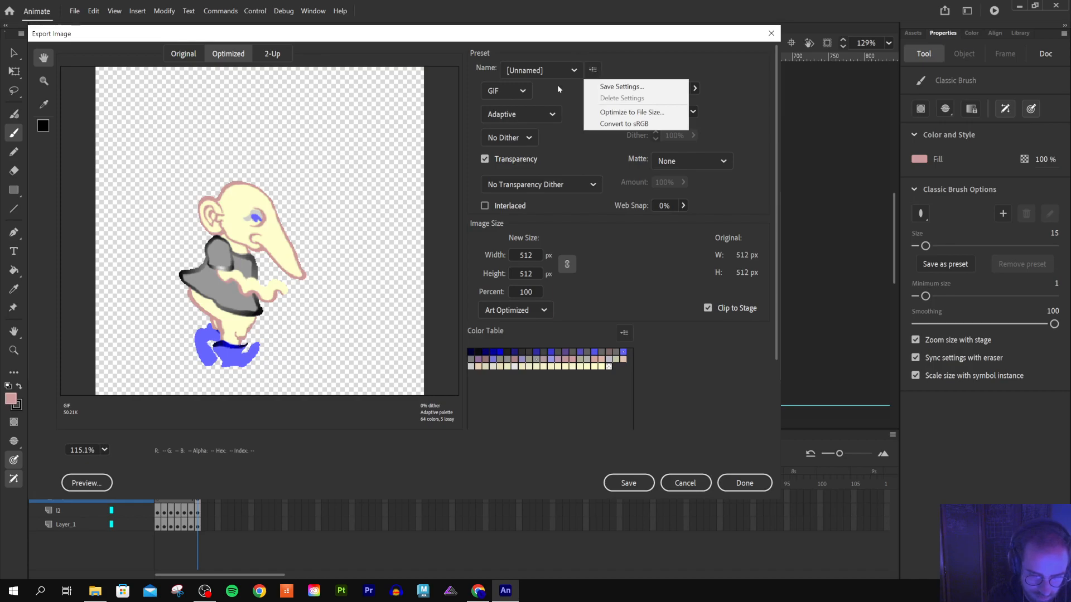
{"action": "left_click", "coordinate": [615, 124]}
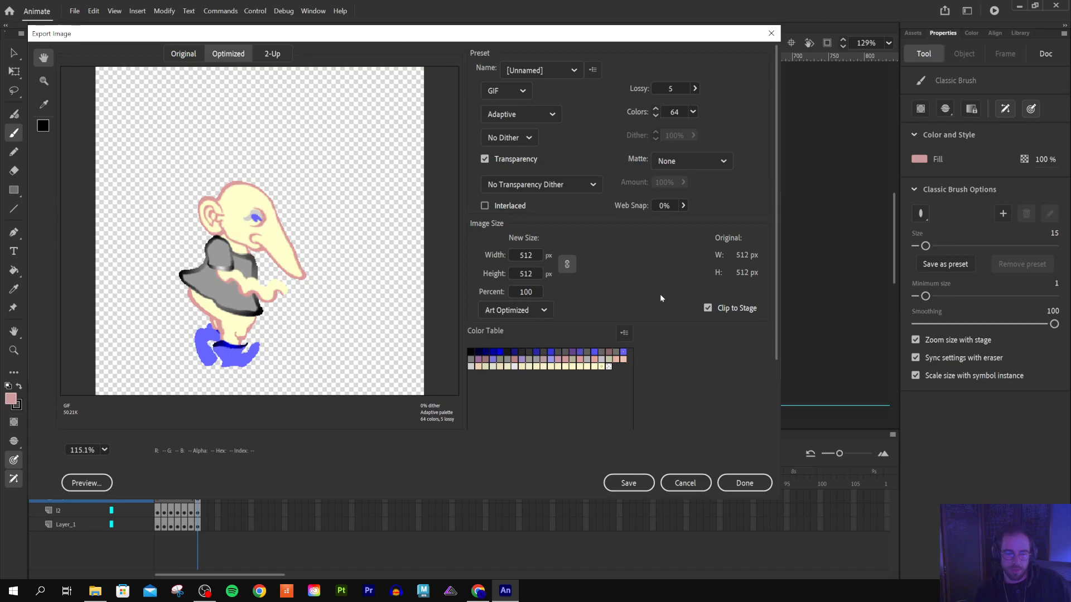
{"action": "left_click", "coordinate": [593, 69]}
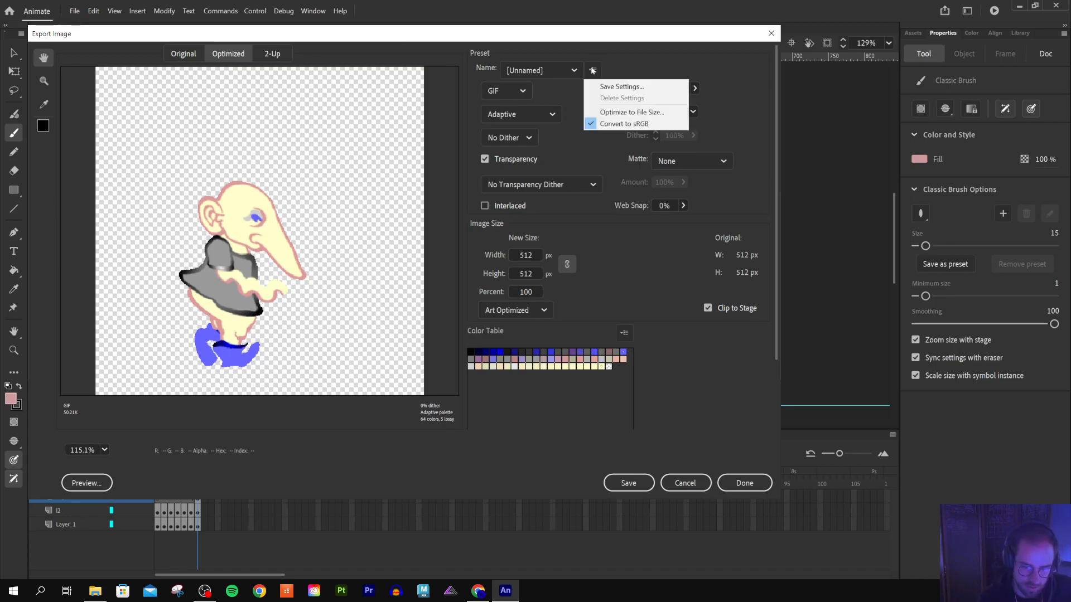
{"action": "left_click", "coordinate": [658, 124]}
Save the optimized GIF as slopper in the tutorialvideos folder, and minimize the Animate window
{"action": "left_click", "coordinate": [631, 484]}
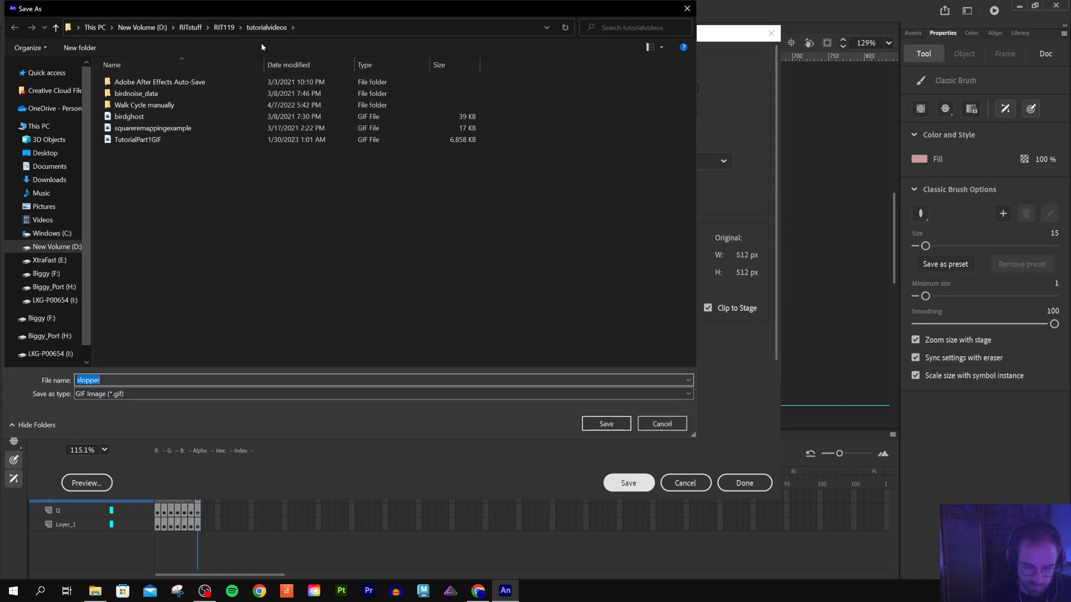
{"action": "left_click", "coordinate": [606, 424]}
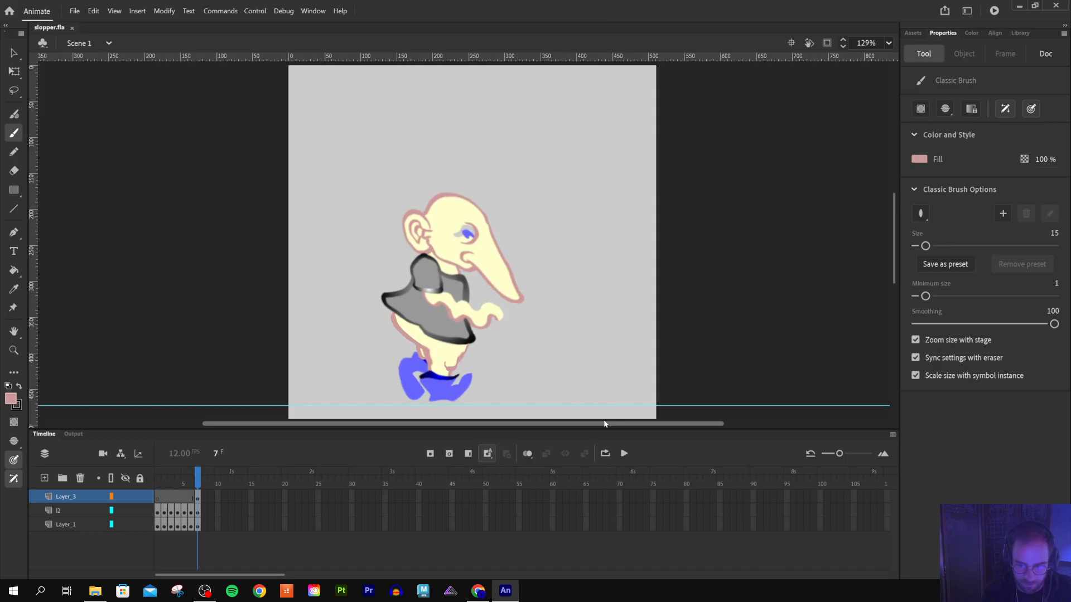
{"action": "left_click", "coordinate": [1019, 6]}
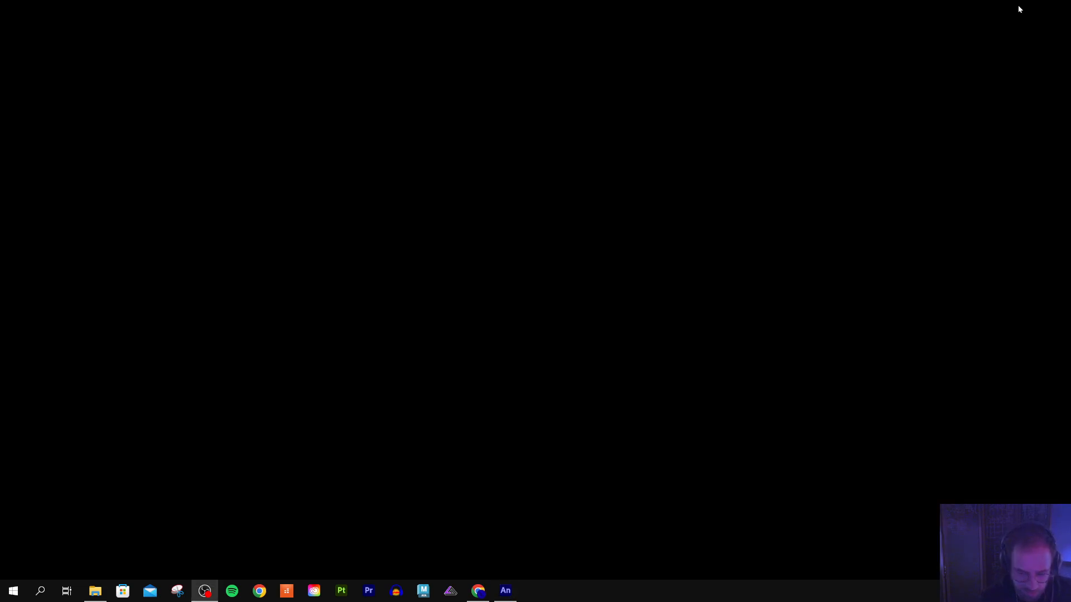
Switch to Chrome, open a new browser tab, and close the YouTube tab with the Unity sprite sheet video
{"action": "left_click", "coordinate": [478, 592]}
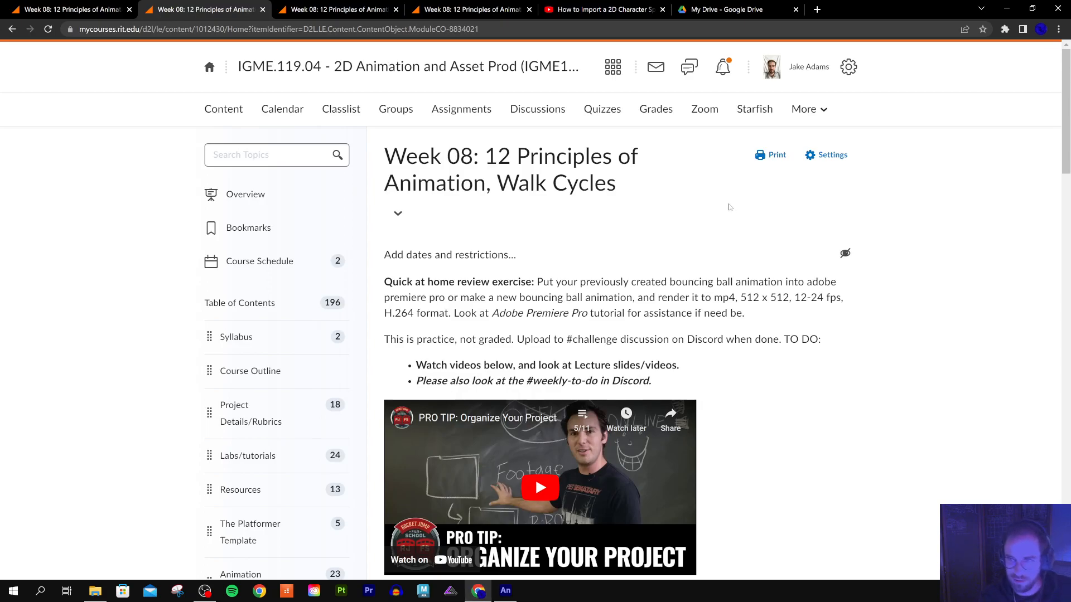
{"action": "left_click", "coordinate": [818, 9]}
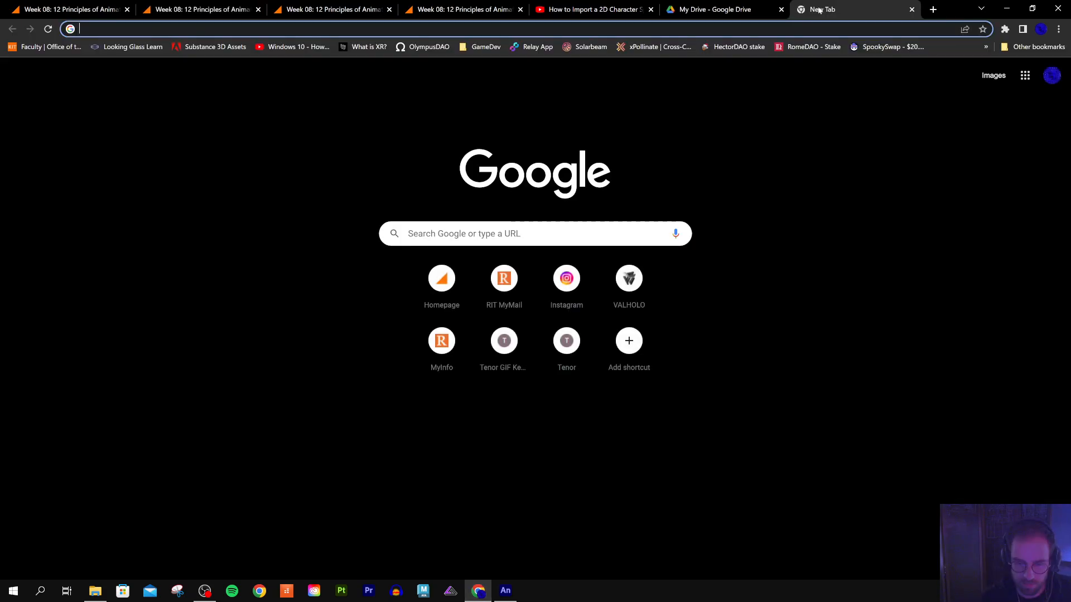
{"action": "left_click", "coordinate": [601, 12]}
{"action": "left_click", "coordinate": [662, 198]}
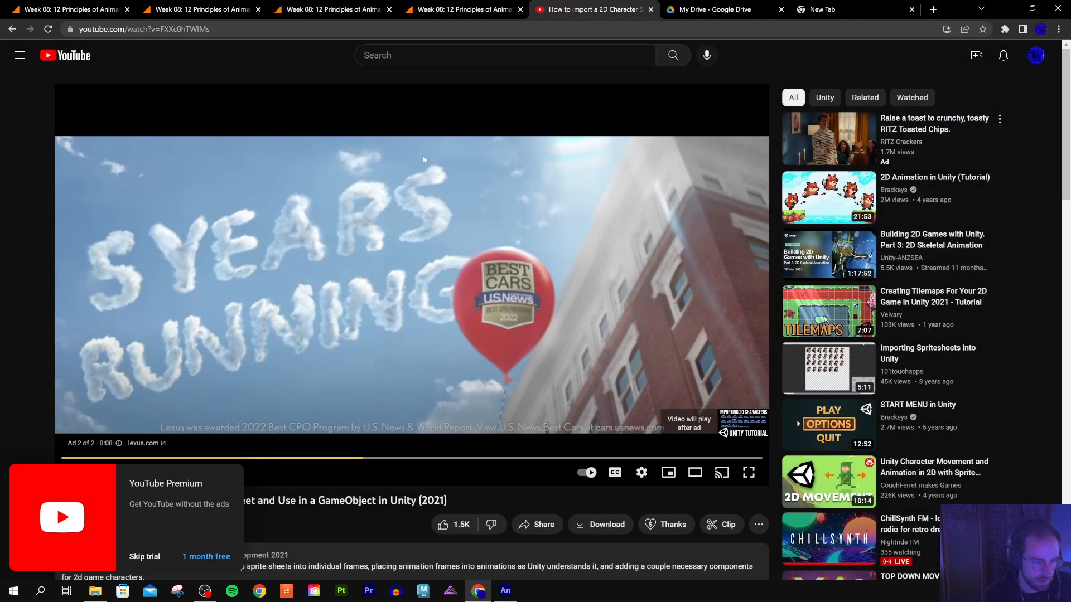
{"action": "left_click", "coordinate": [143, 558]}
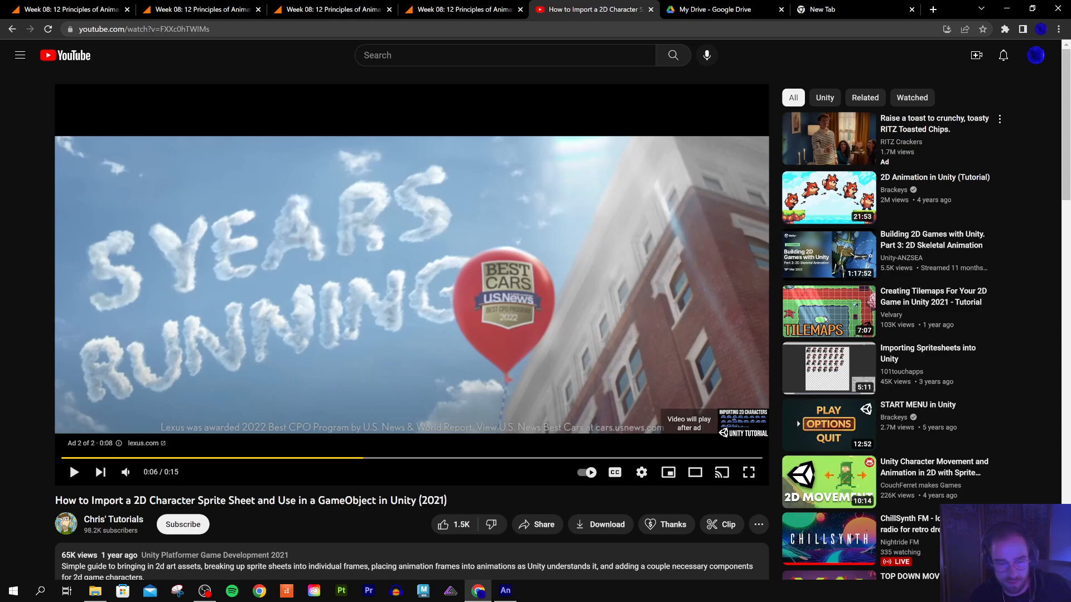
{"action": "left_click", "coordinate": [651, 11]}
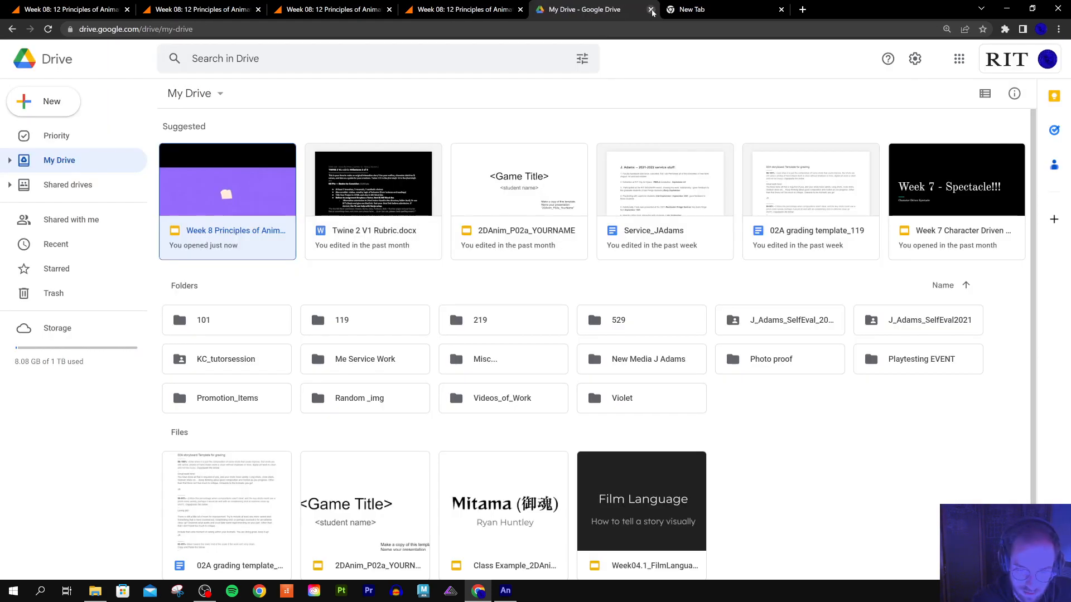
Search the web for piskelapp in the new tab, and open Piskel's Create Sprite editor
{"action": "left_click", "coordinate": [708, 13]}
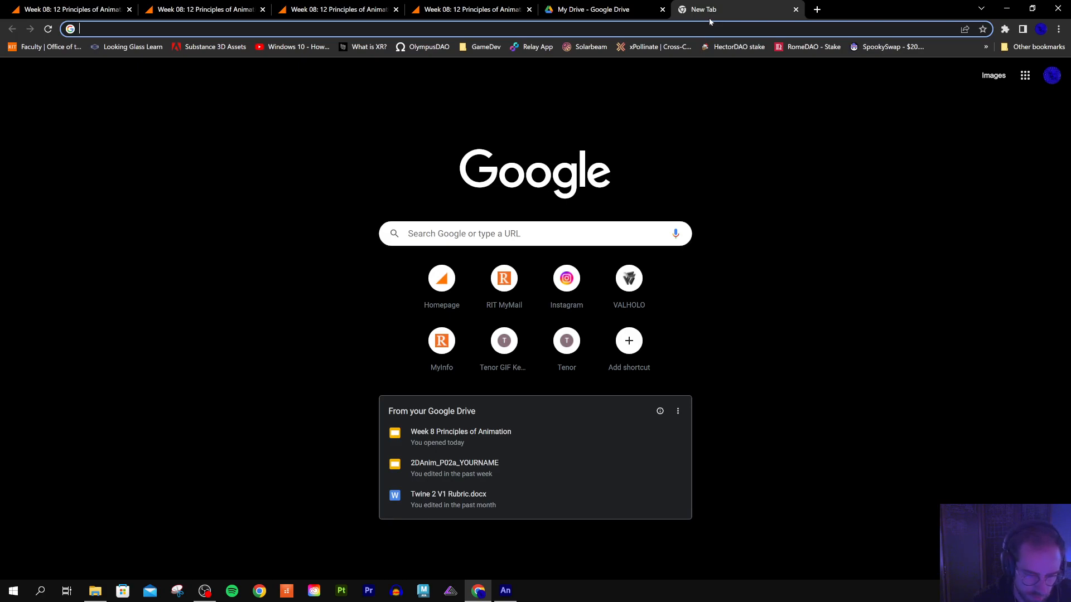
{"action": "left_click", "coordinate": [83, 28]}
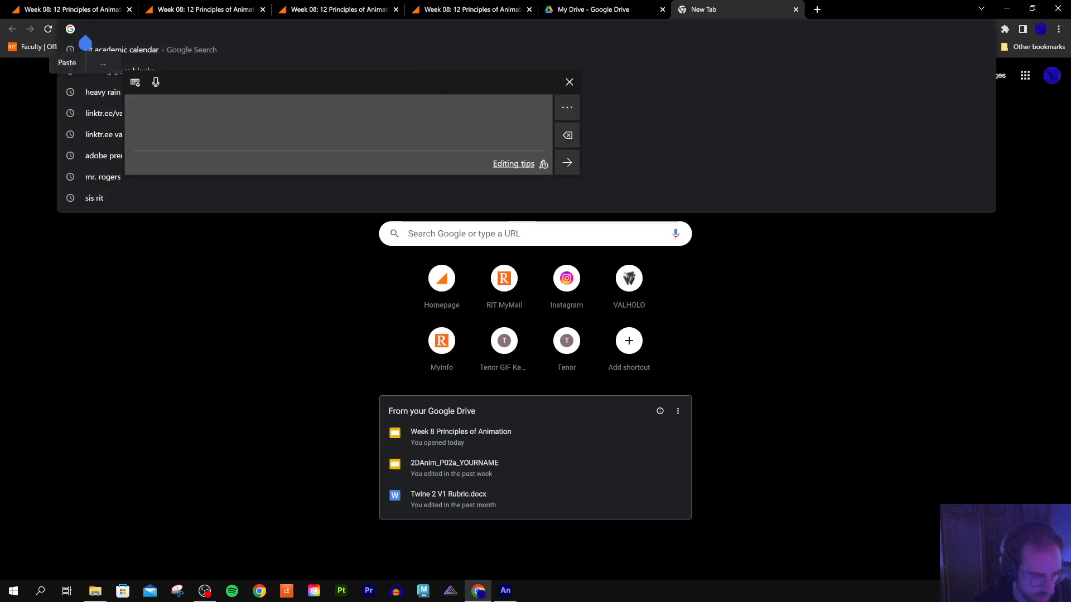
{"action": "type", "text": "pi"}
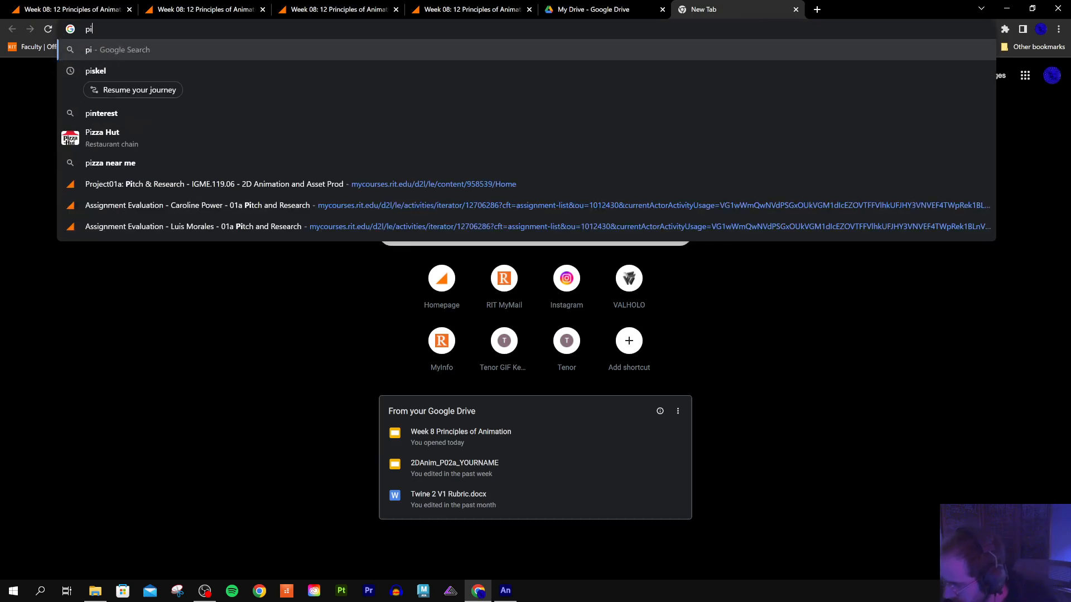
{"action": "type", "text": "skel"}
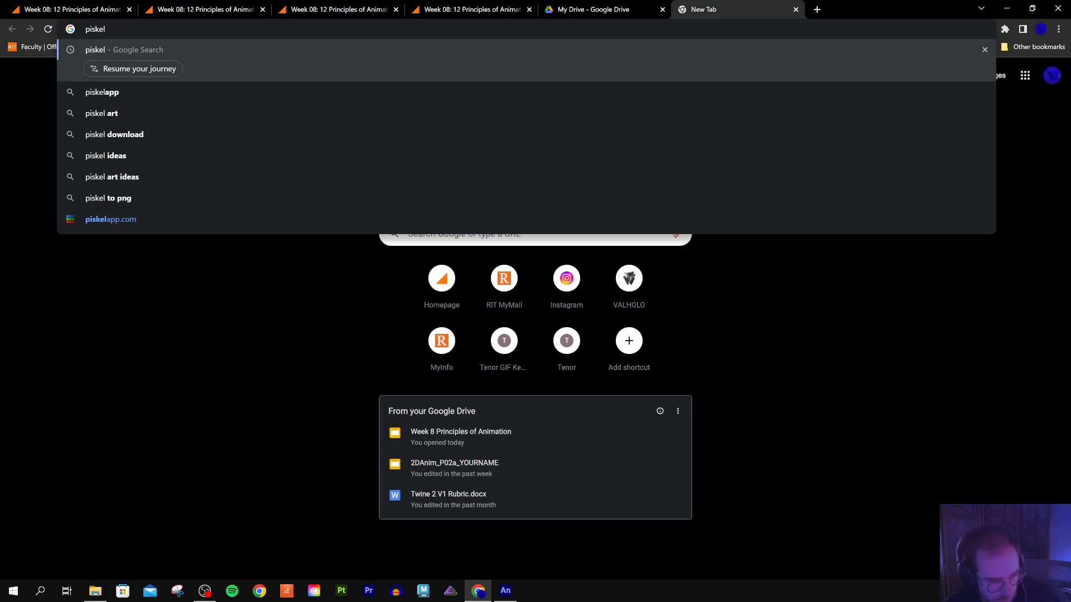
{"action": "left_click", "coordinate": [114, 92]}
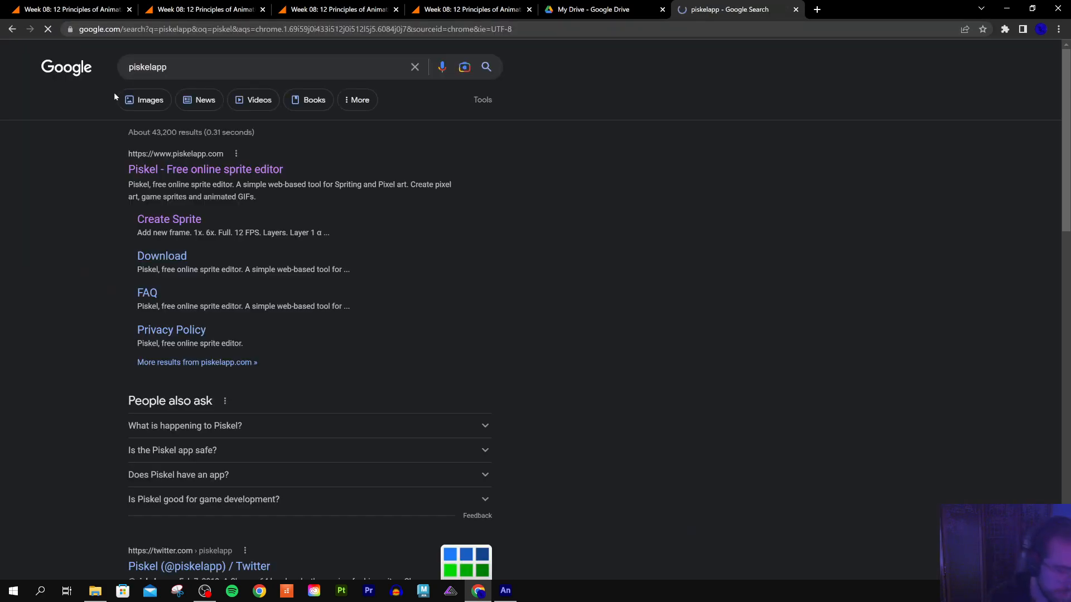
{"action": "left_click", "coordinate": [189, 220]}
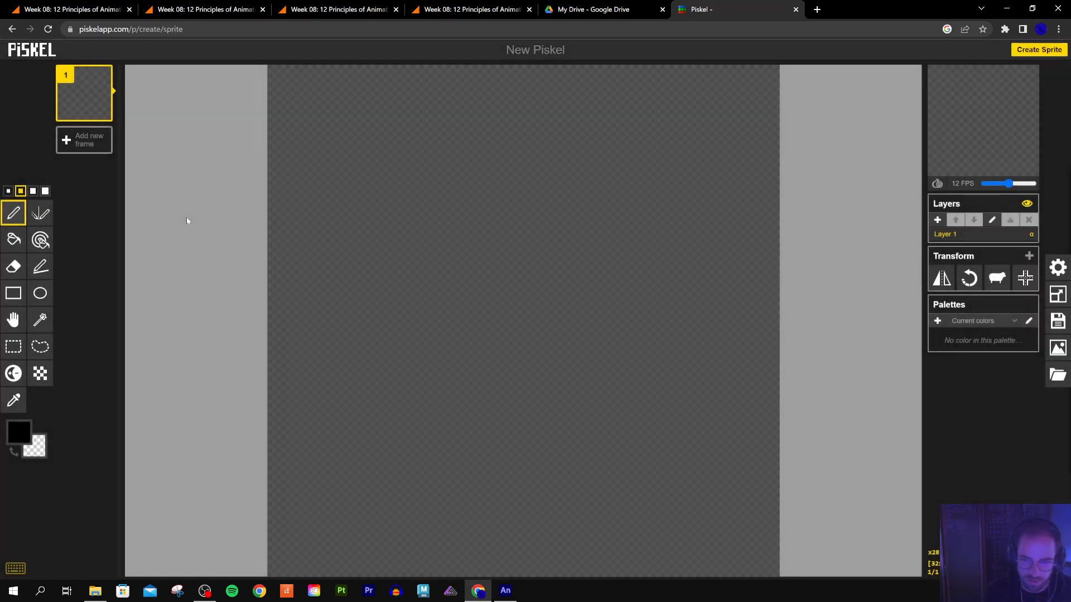
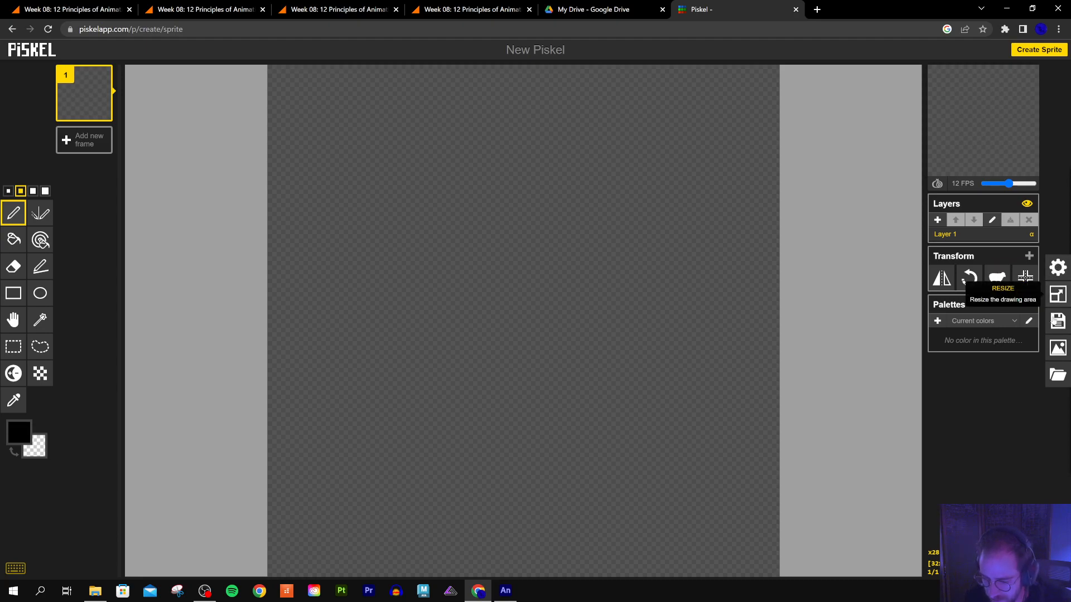
Check the grid, tile mode and miscellaneous settings in Piskel, and set the maximum FPS to 12
{"action": "left_click", "coordinate": [1062, 268]}
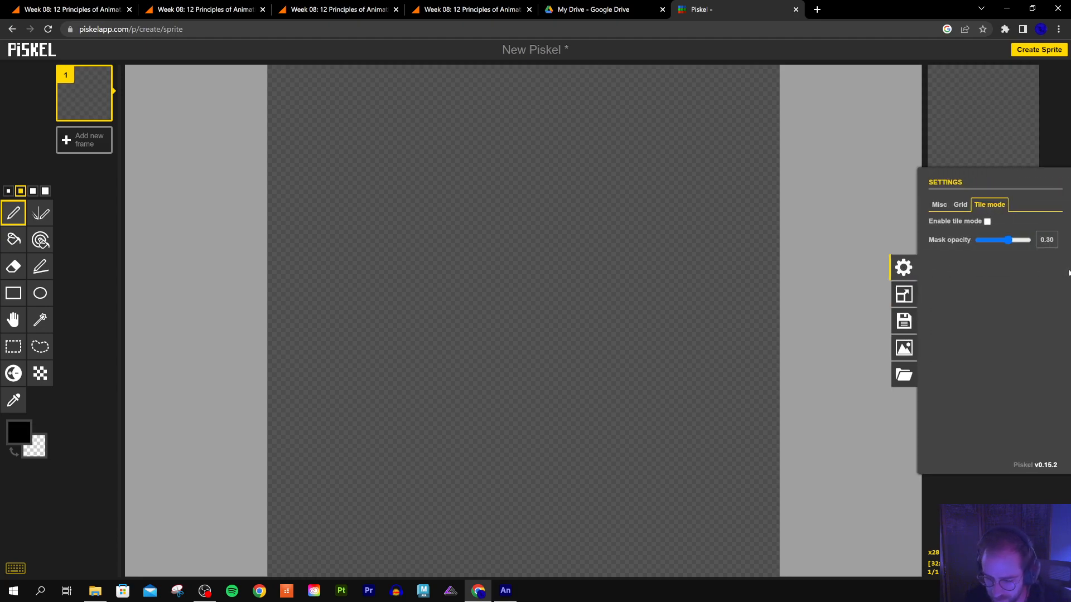
{"action": "left_click", "coordinate": [960, 205]}
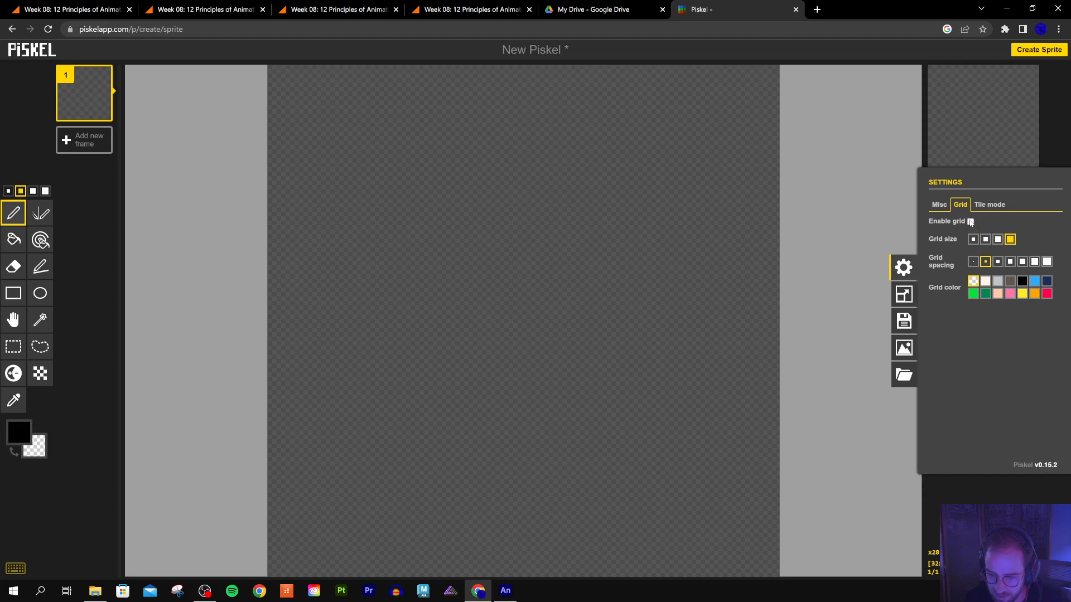
{"action": "left_click", "coordinate": [986, 203]}
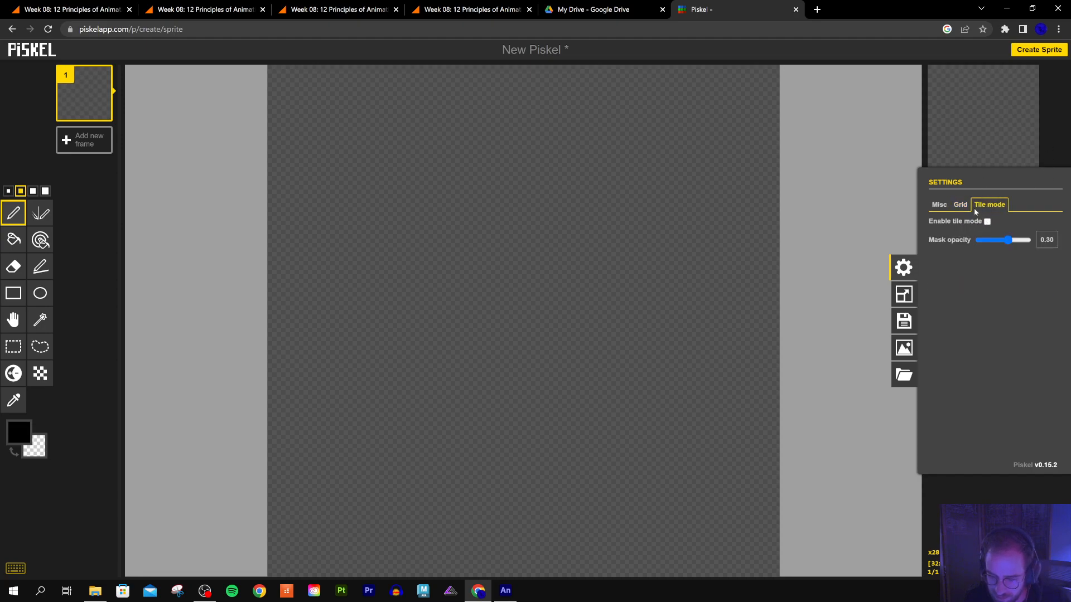
{"action": "left_click", "coordinate": [939, 205]}
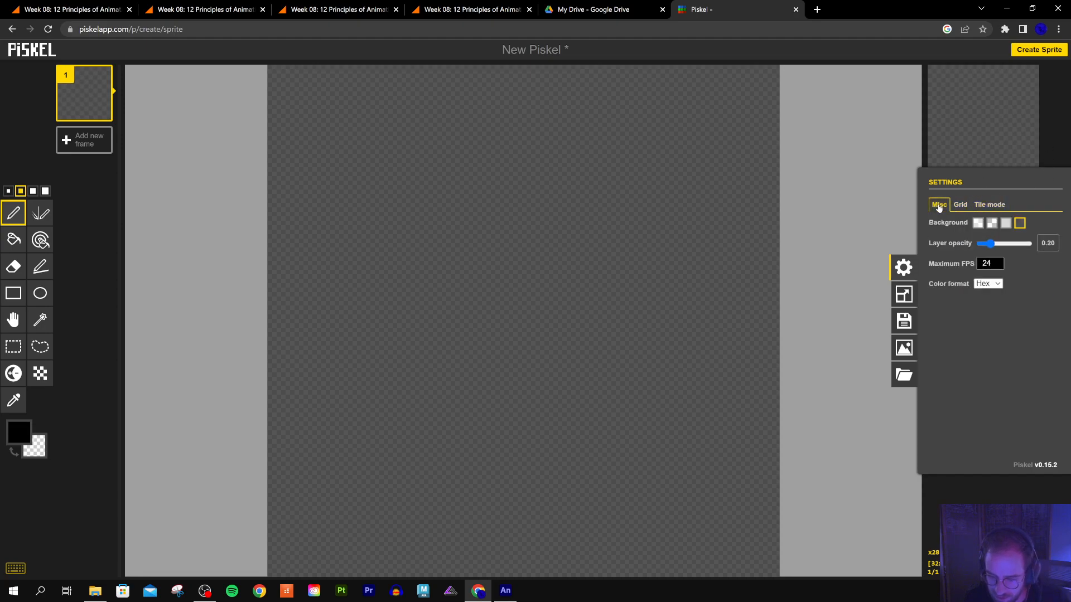
{"action": "left_click", "coordinate": [986, 267]}
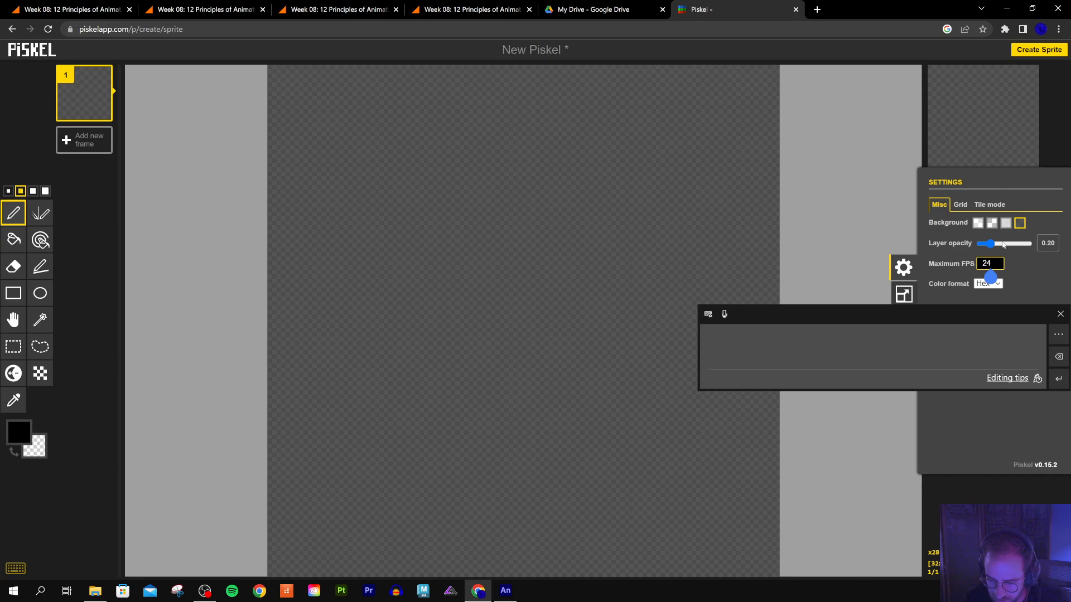
{"action": "key", "text": "BackSpace"}
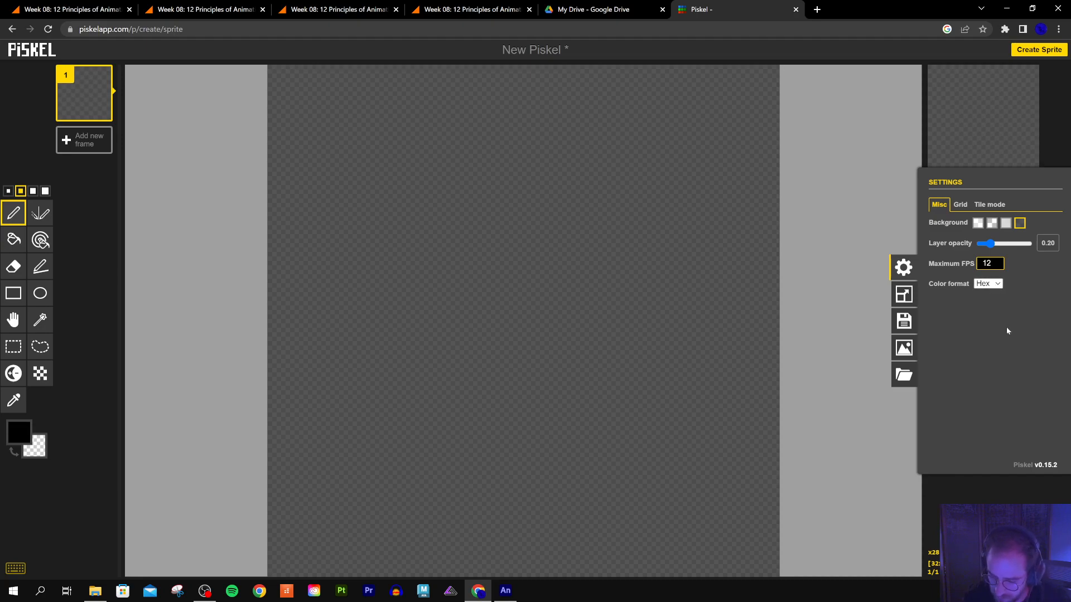
{"action": "left_click", "coordinate": [996, 286]}
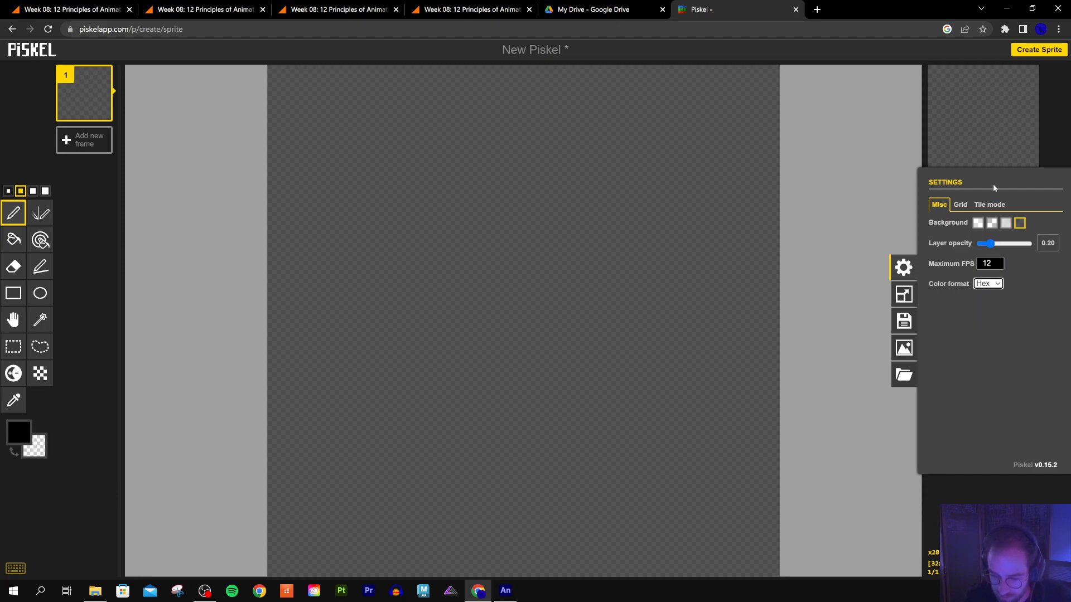
{"action": "key", "text": "Escape"}
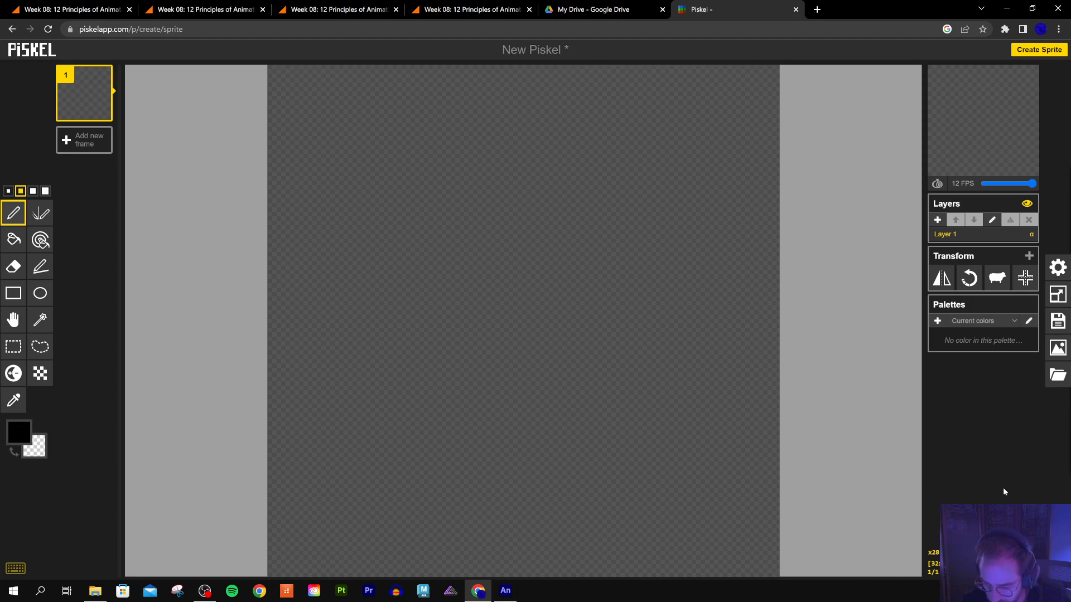
Import slopper.gif from the RIT119 tutorialvideos folder as a spritesheet with a frame size of 512 x 512
{"action": "left_click", "coordinate": [1058, 377]}
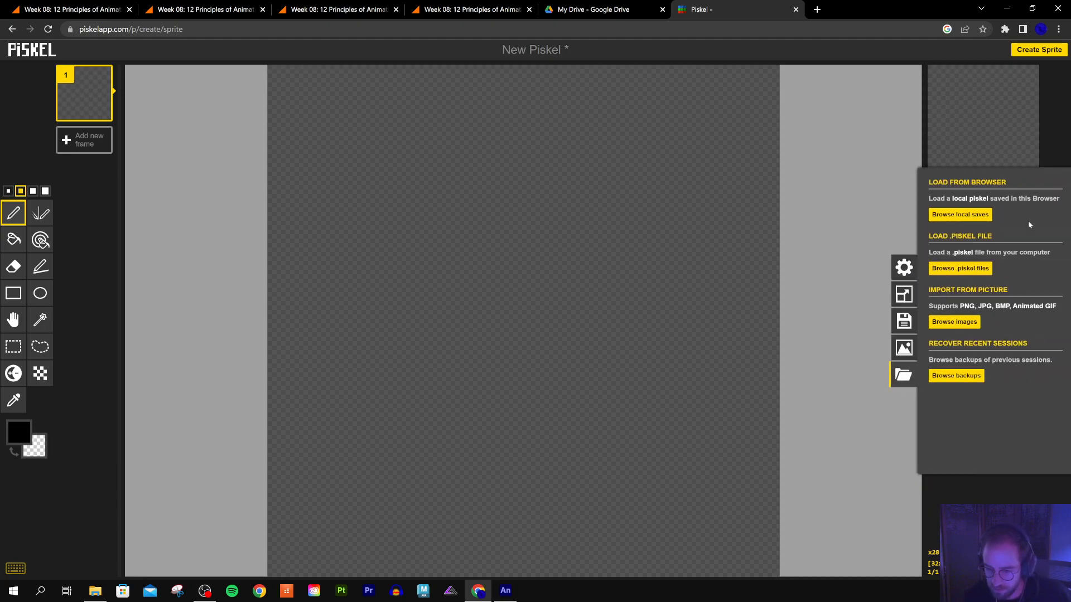
{"action": "left_click", "coordinate": [955, 321]}
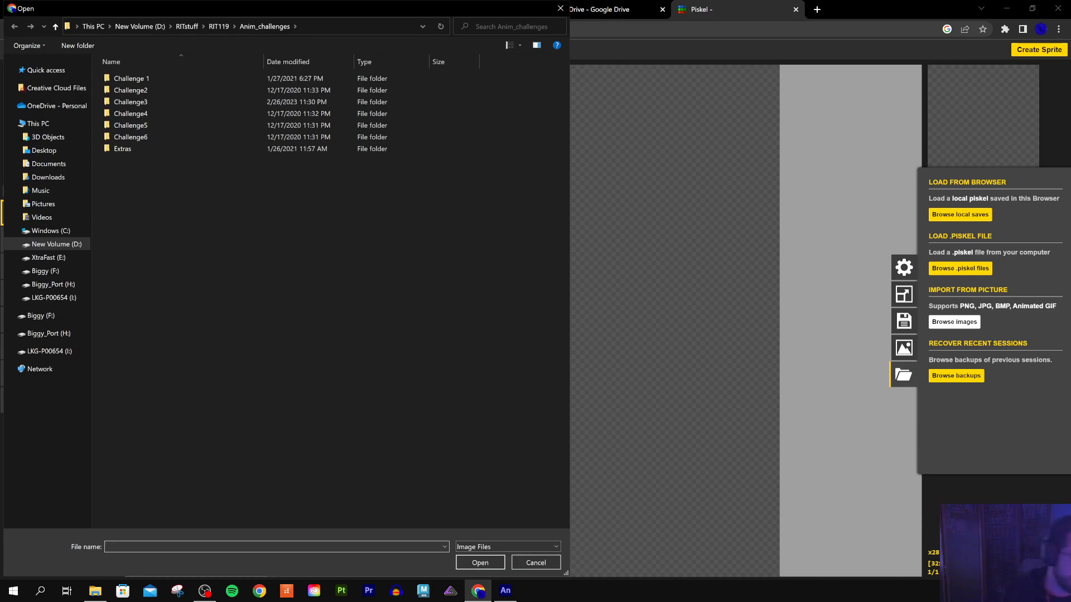
{"action": "left_click", "coordinate": [57, 243]}
{"action": "double_click", "coordinate": [125, 125]}
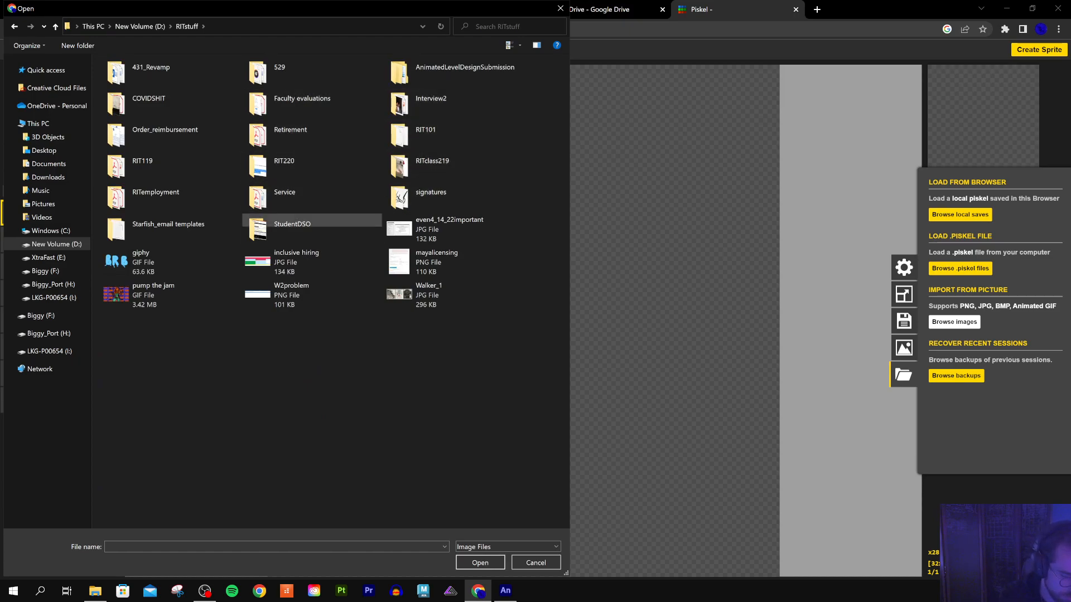
{"action": "double_click", "coordinate": [143, 166]}
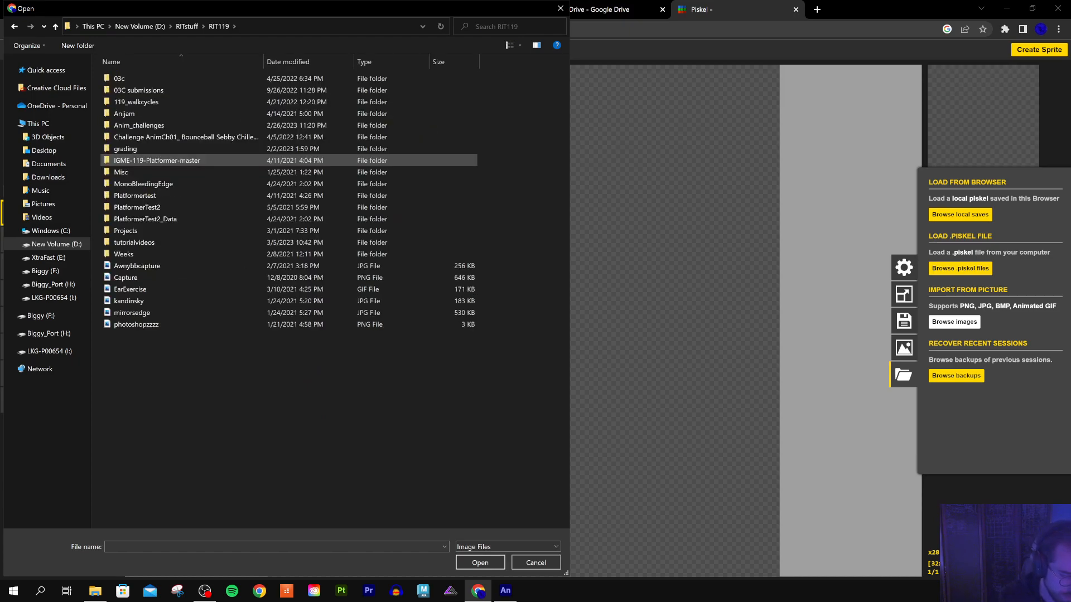
{"action": "double_click", "coordinate": [134, 242]}
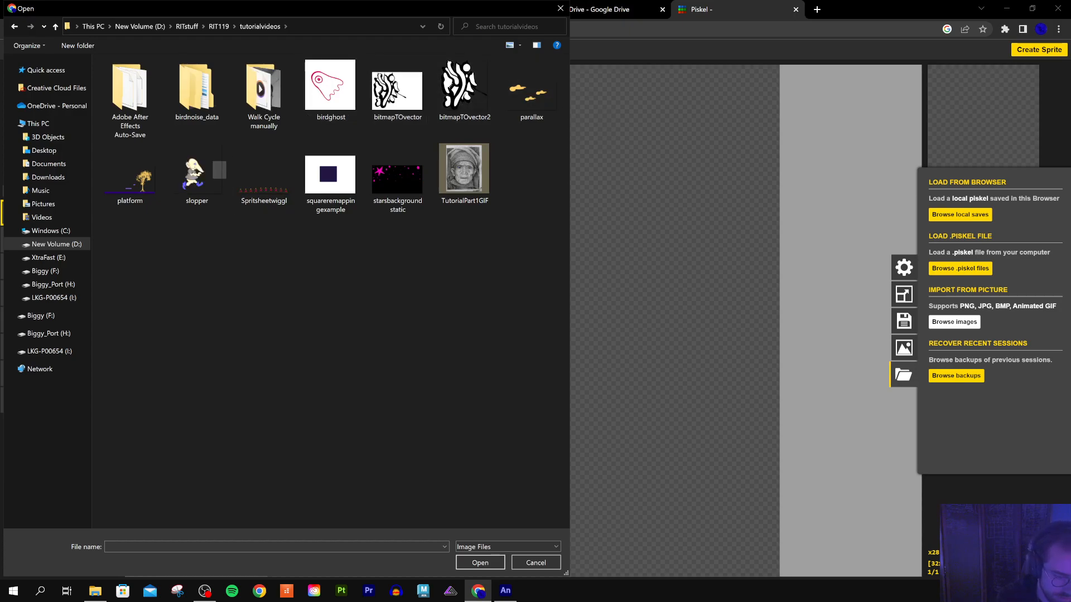
{"action": "left_click", "coordinate": [196, 173]}
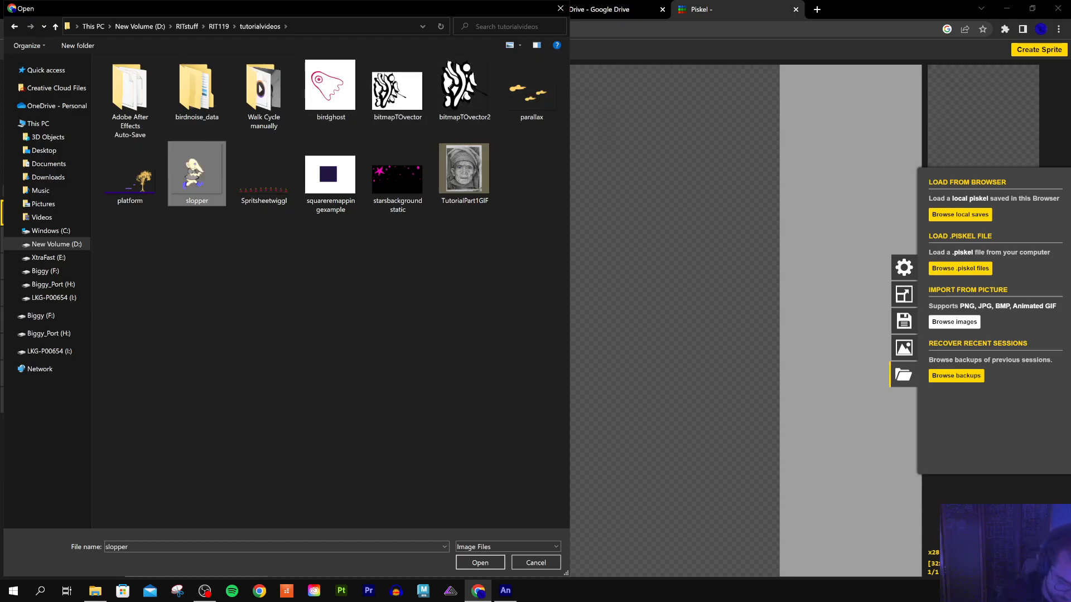
{"action": "key", "text": "Return"}
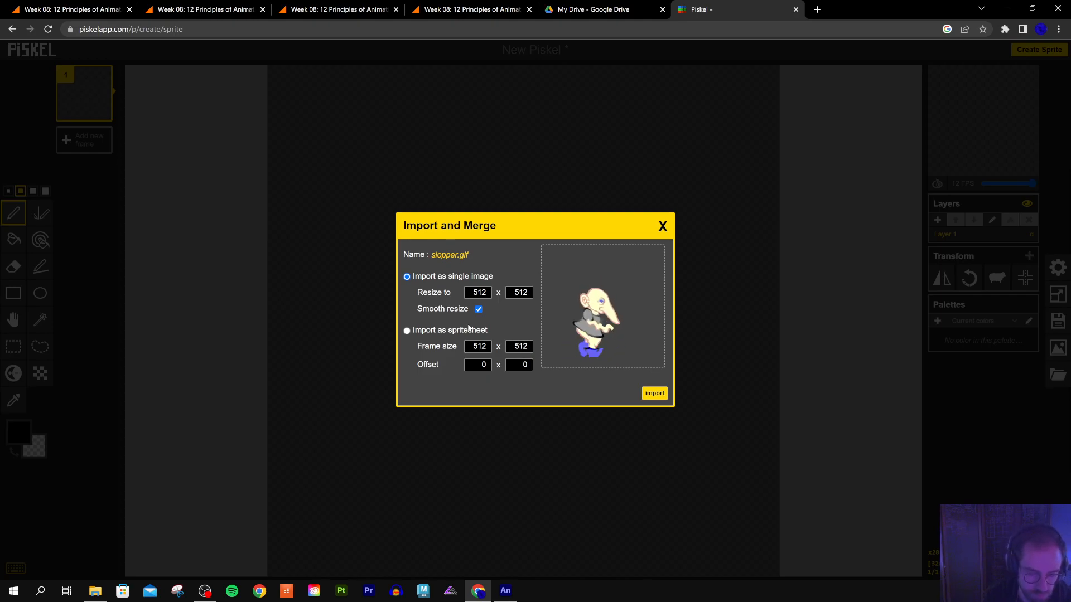
{"action": "left_click", "coordinate": [407, 330]}
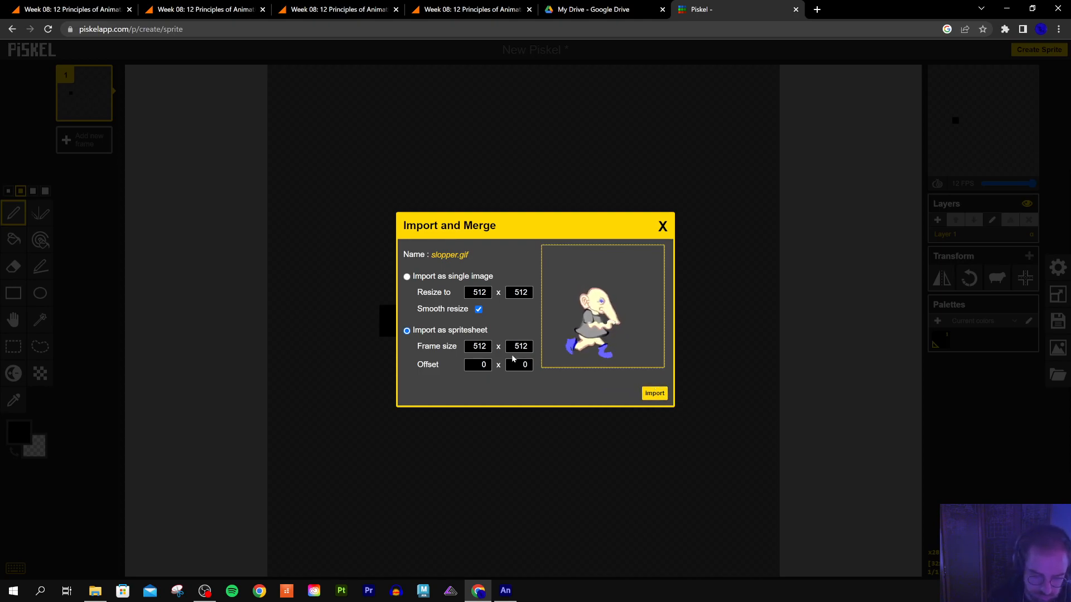
{"action": "left_click", "coordinate": [654, 395]}
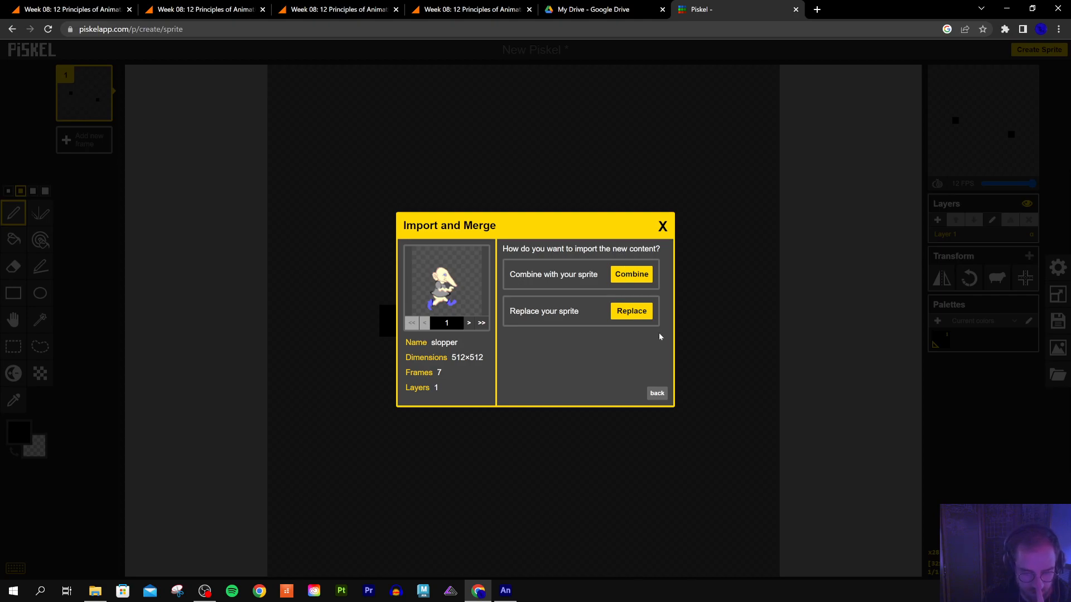
Preview the imported slopper frames, replace the current sprite with them, and confirm the replacement
{"action": "left_click", "coordinate": [471, 323]}
{"action": "left_click", "coordinate": [470, 324]}
{"action": "left_click", "coordinate": [470, 325]}
{"action": "left_click", "coordinate": [470, 326]}
{"action": "left_click", "coordinate": [425, 323]}
{"action": "left_click", "coordinate": [425, 324]}
{"action": "left_click", "coordinate": [423, 324]}
{"action": "left_click", "coordinate": [423, 326]}
{"action": "left_click", "coordinate": [633, 314]}
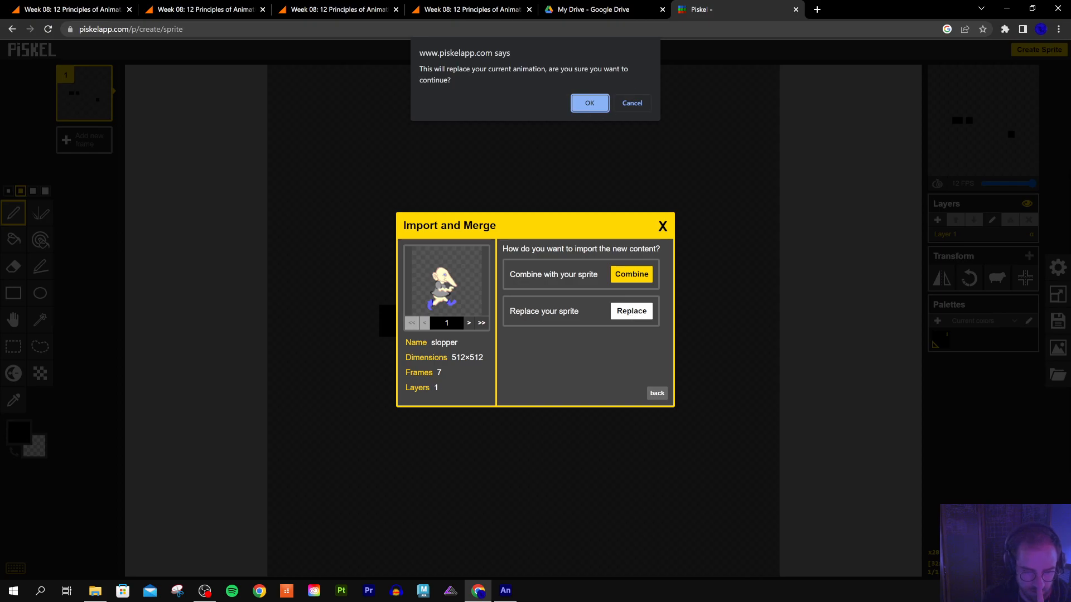
{"action": "left_click", "coordinate": [590, 104]}
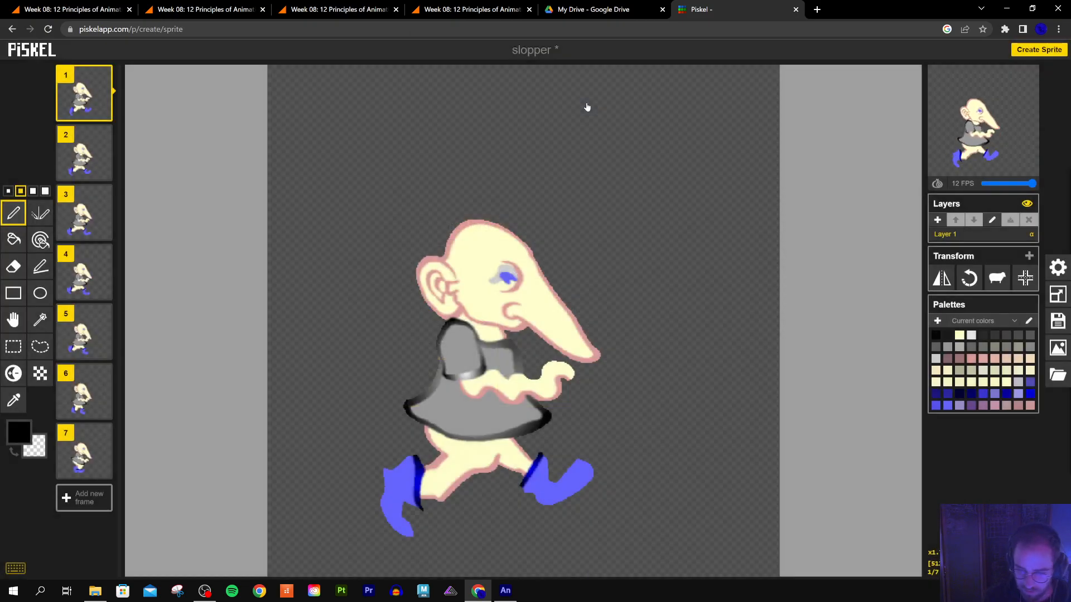
Examine the walk cycle with onion skin switched on and off again, and look at the sprite's save options
{"action": "mouse_move", "coordinate": [951, 157]}
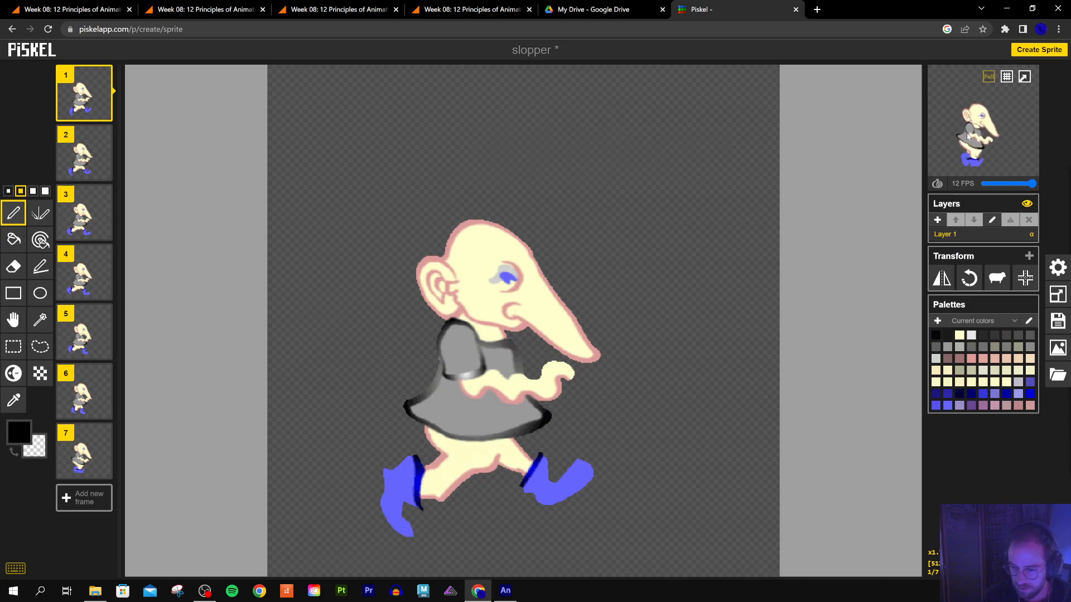
{"action": "left_click", "coordinate": [935, 185]}
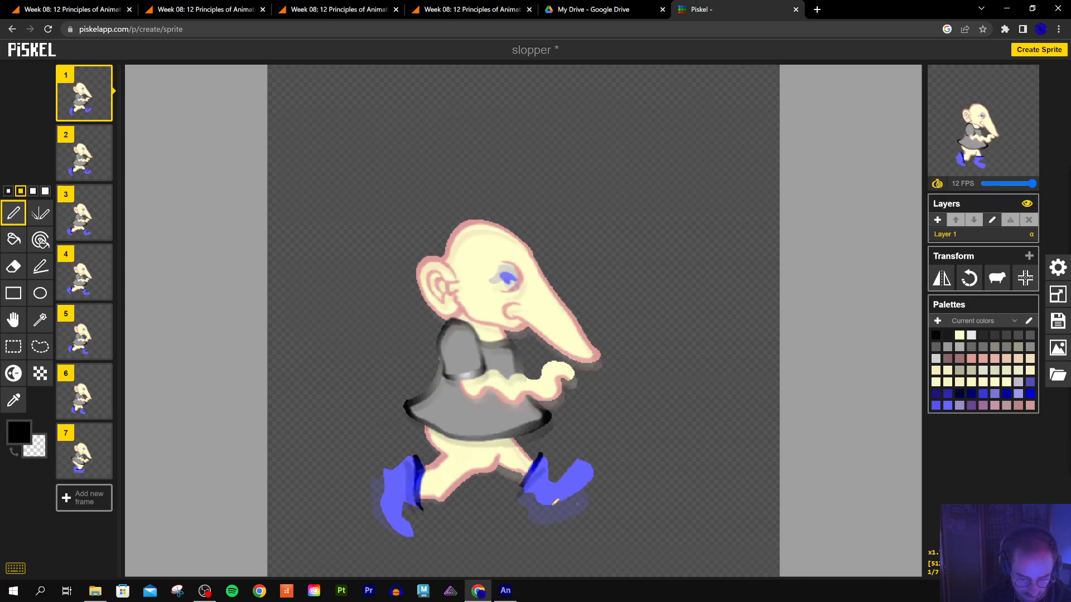
{"action": "left_click", "coordinate": [937, 184]}
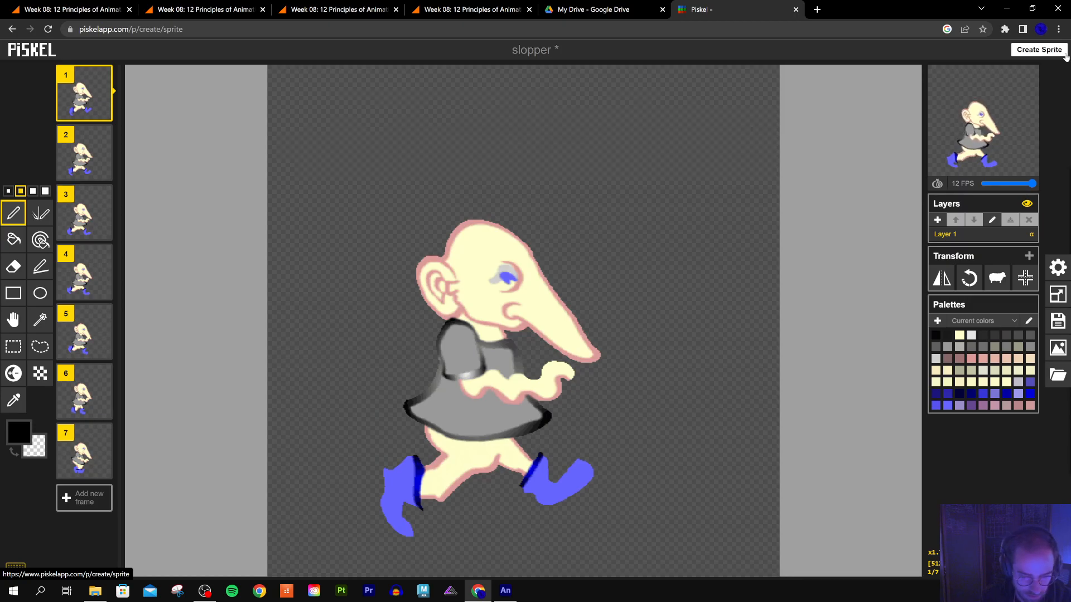
{"action": "left_click", "coordinate": [1057, 322]}
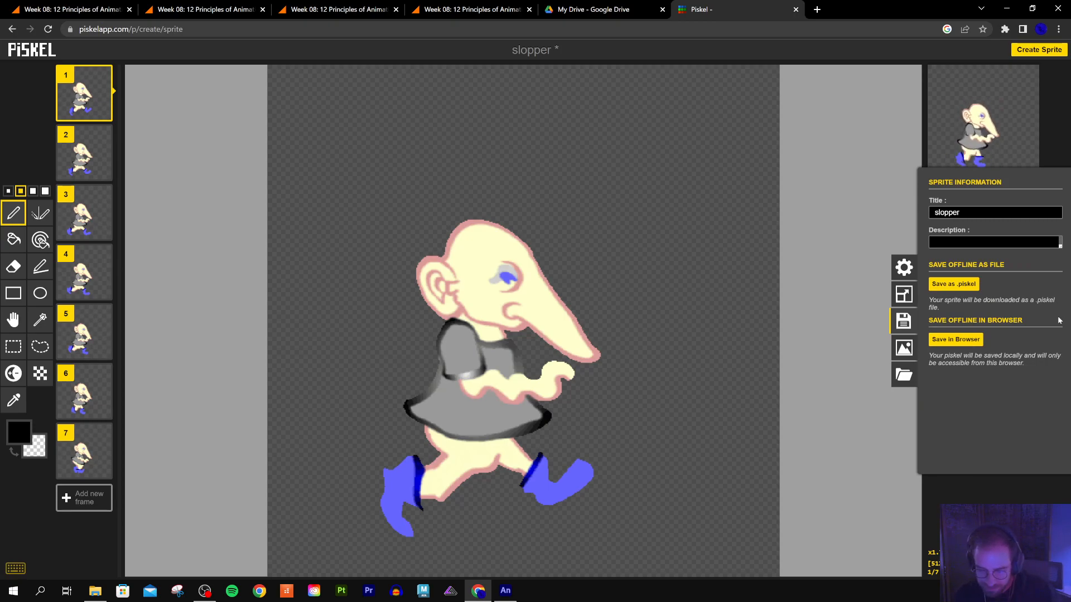
{"action": "key", "text": "Escape"}
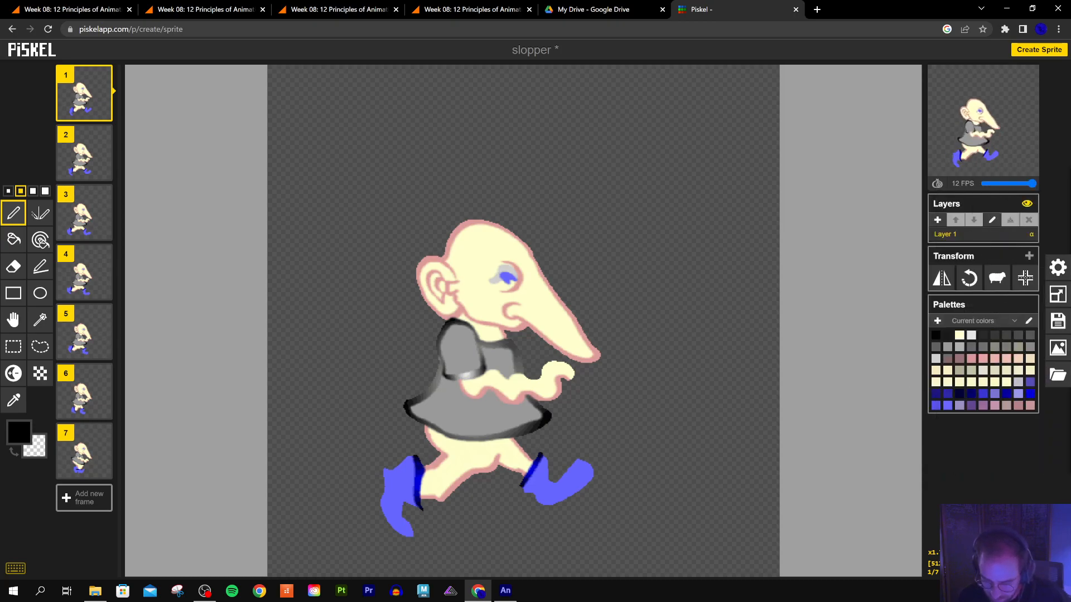
Export the walk cycle as a PNG spritesheet laid out in 7 columns, and download the file
{"action": "left_click", "coordinate": [1061, 348]}
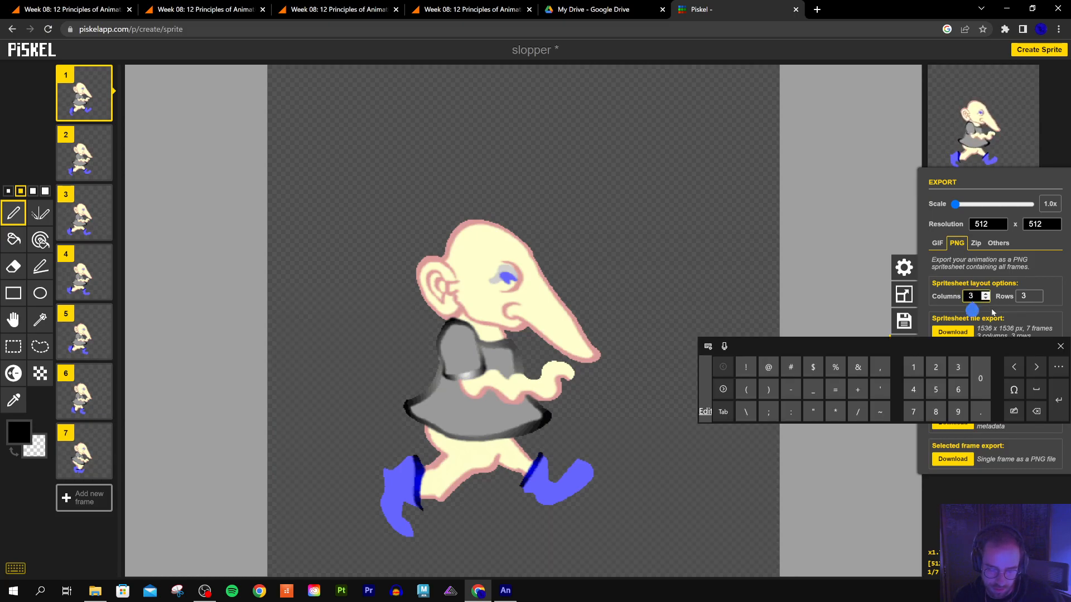
{"action": "left_click", "coordinate": [913, 411]}
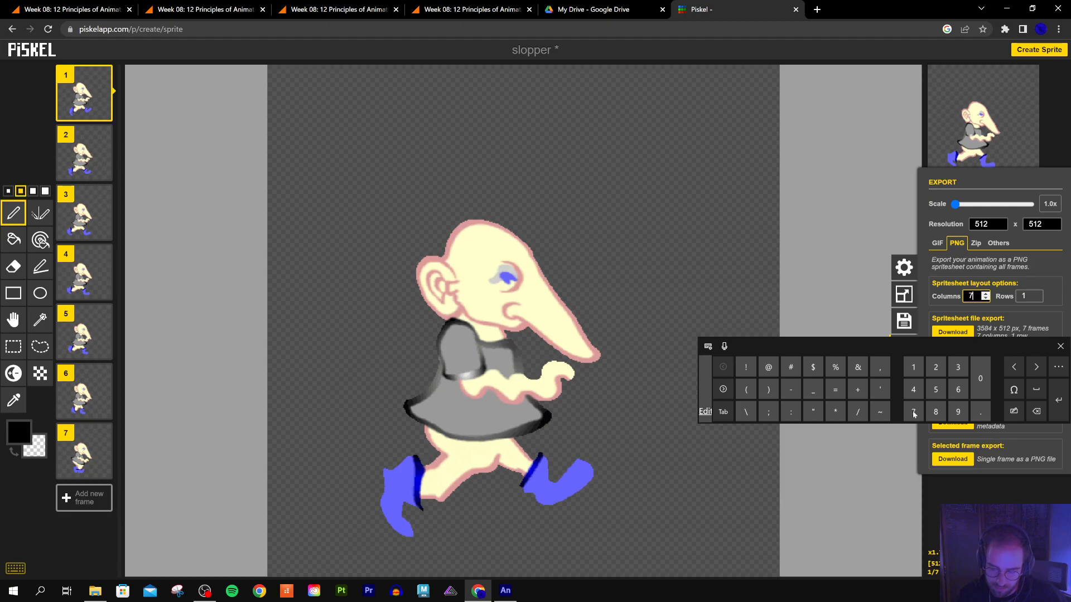
{"action": "left_click", "coordinate": [1058, 400]}
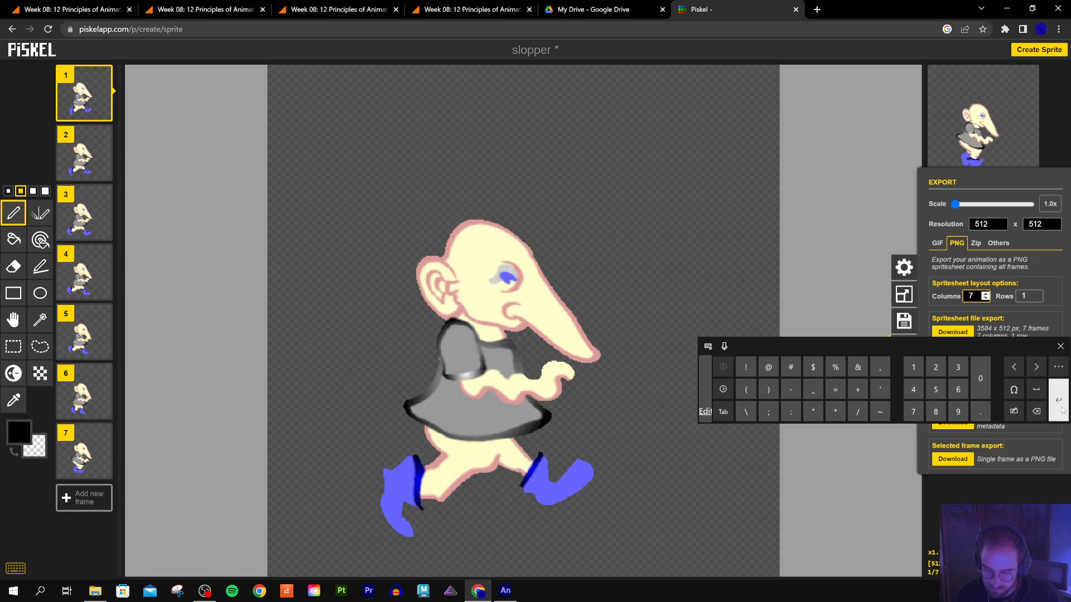
{"action": "left_click", "coordinate": [1042, 279]}
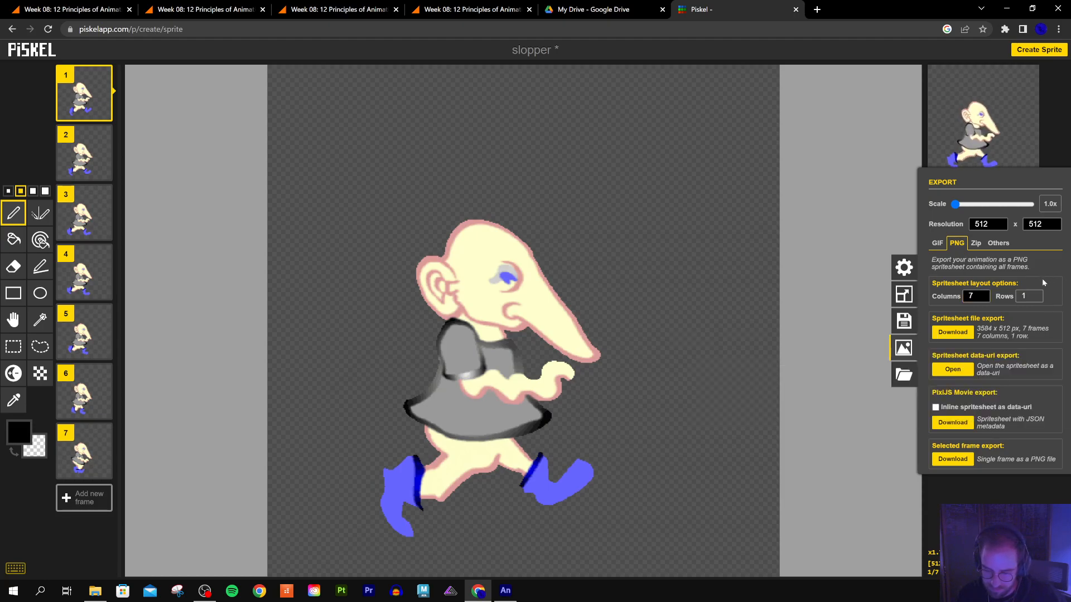
{"action": "left_click", "coordinate": [952, 334]}
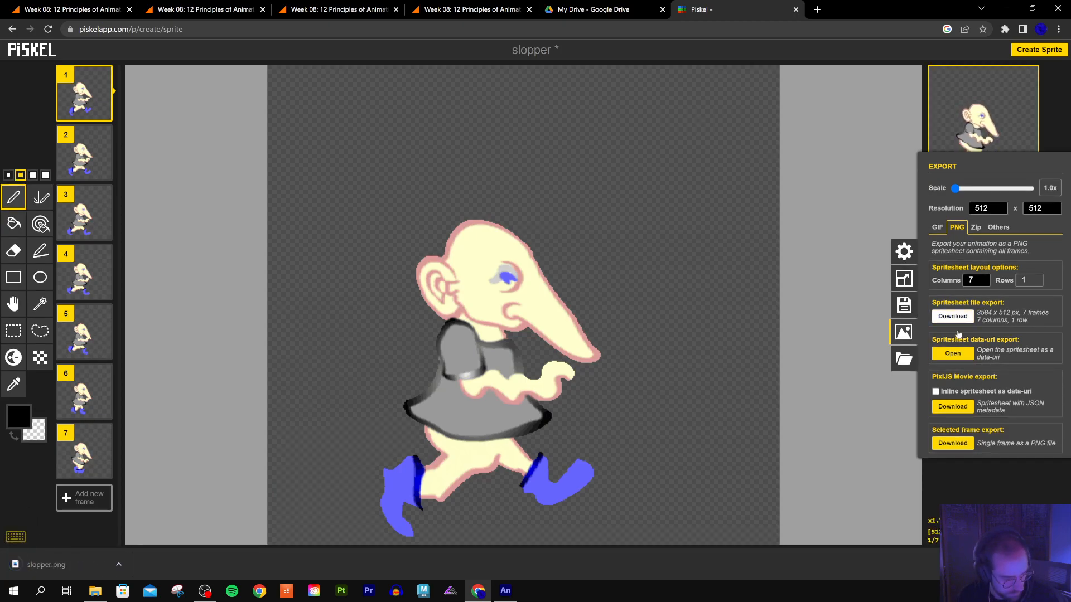
Open the downloaded slopper.png to examine the spritesheet's frame layout, and close the image
{"action": "left_click", "coordinate": [117, 565]}
{"action": "left_click", "coordinate": [123, 485]}
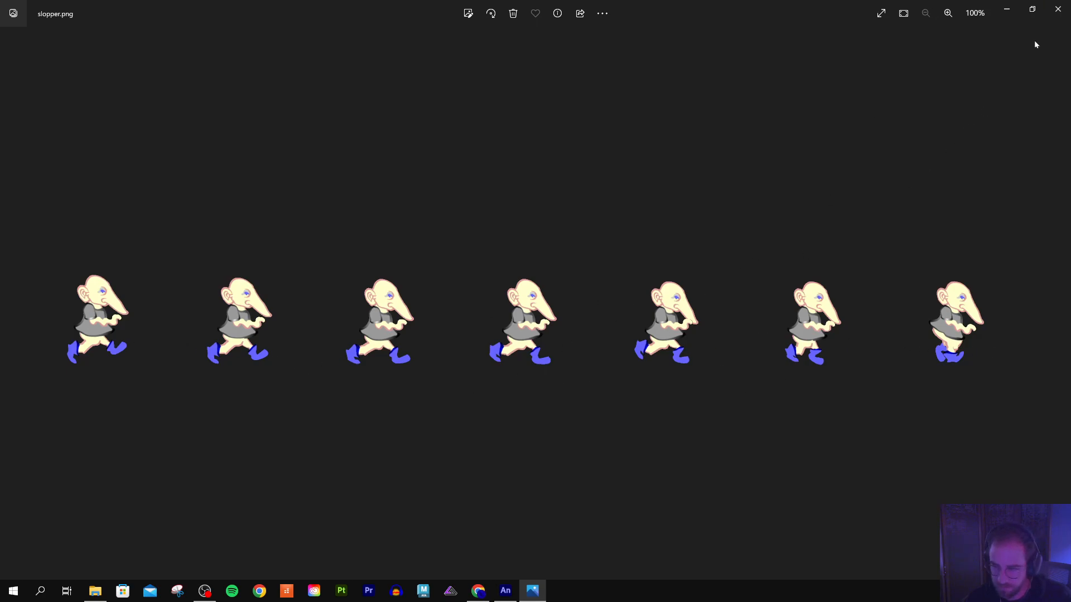
{"action": "left_click", "coordinate": [1060, 18]}
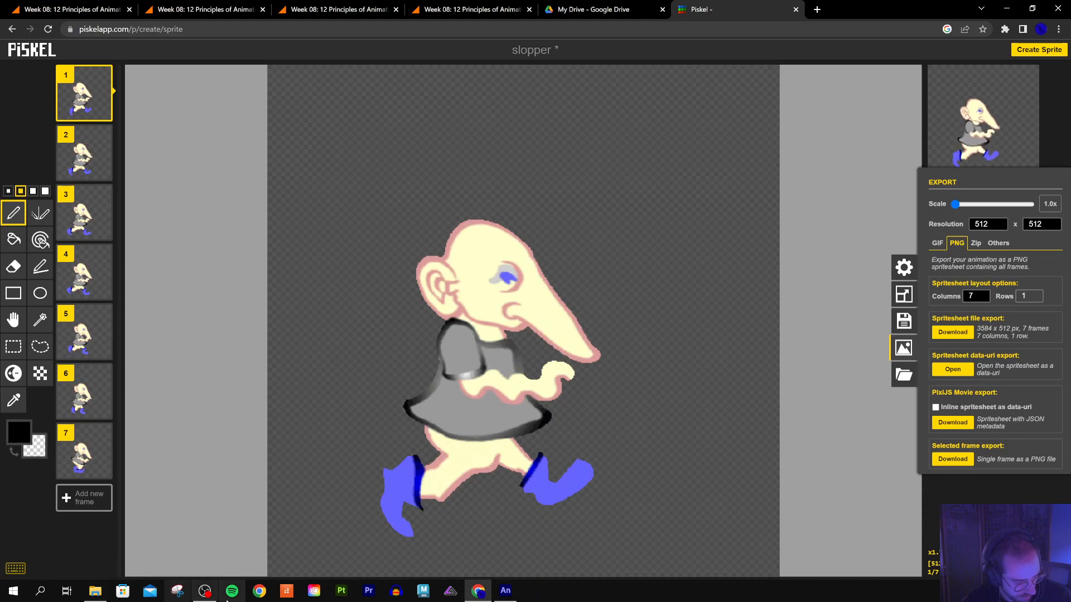
{"action": "left_click", "coordinate": [205, 591]}
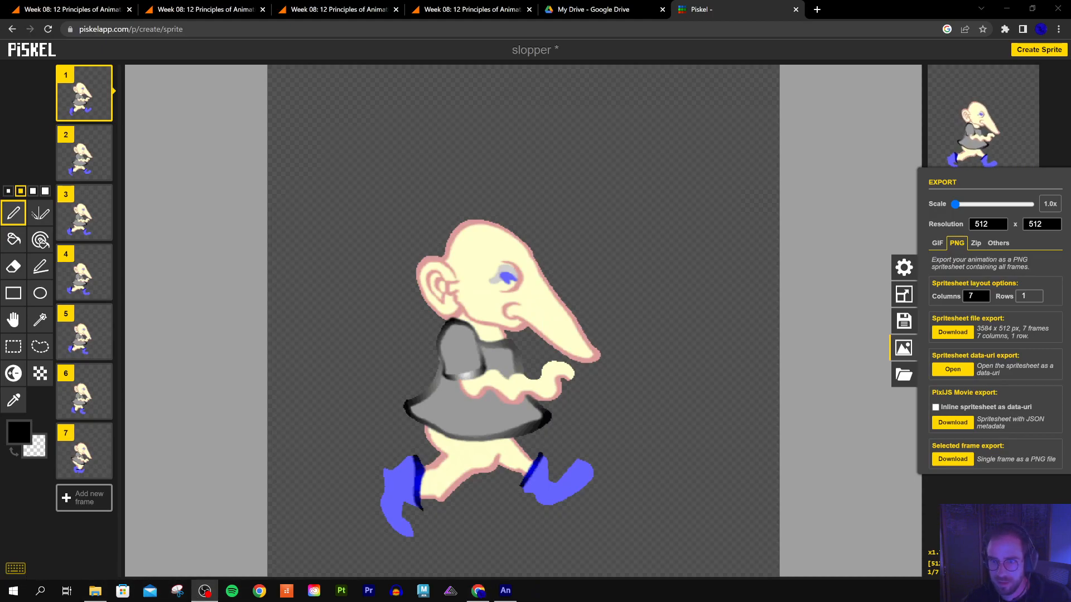